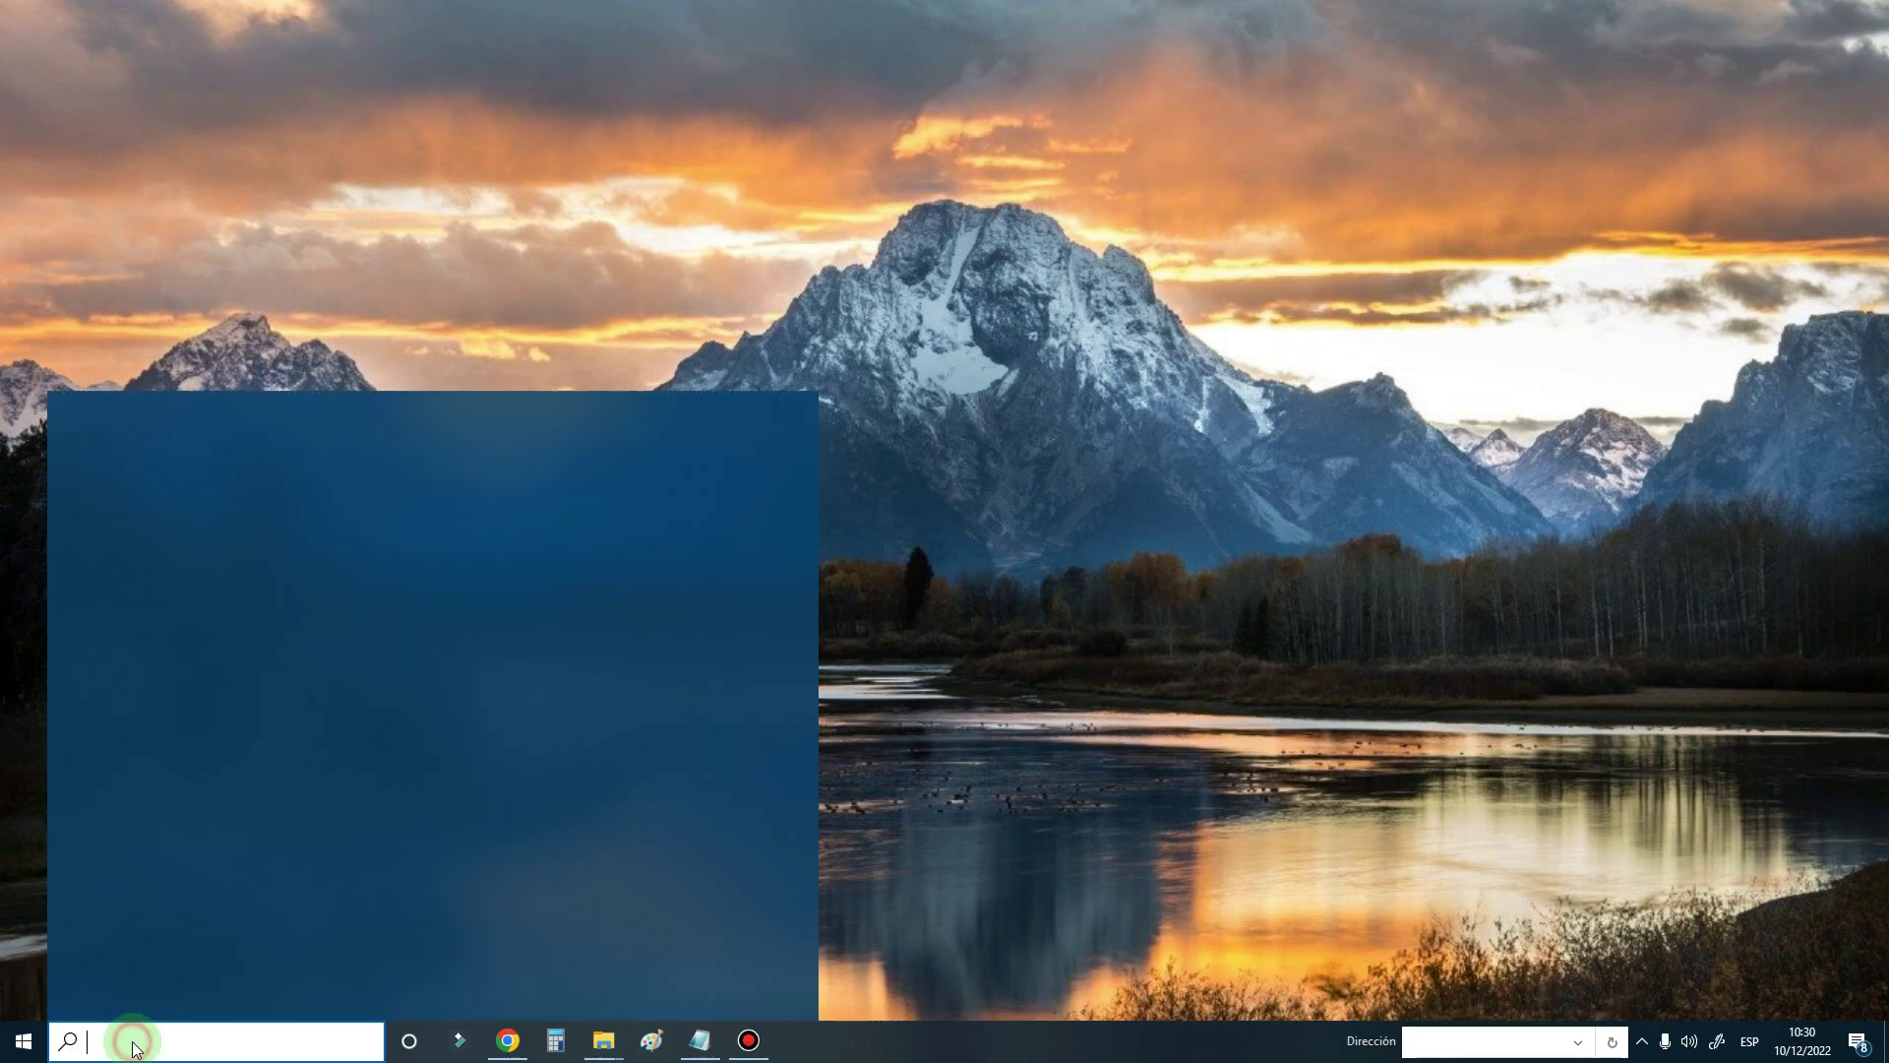
- Search Windows for "crear" and open the restore point creation settings in the system properties
text(crear)
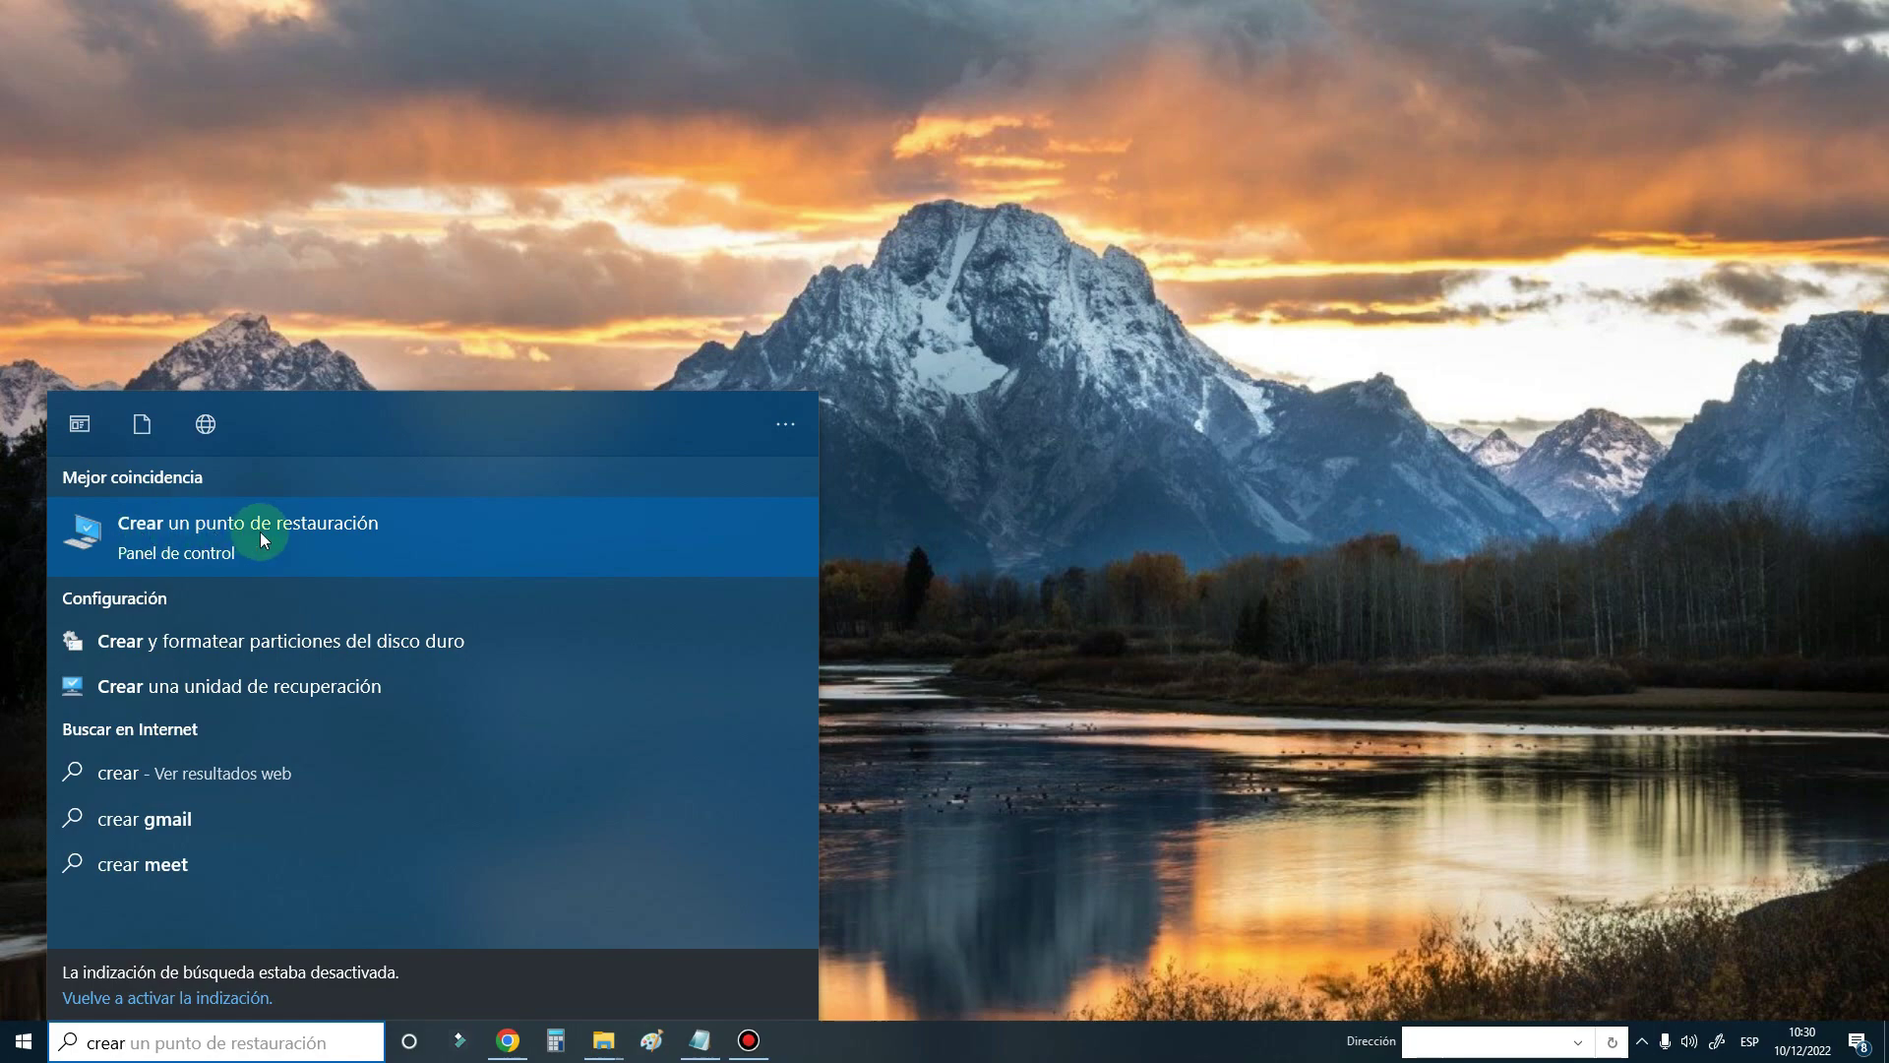
click(291, 532)
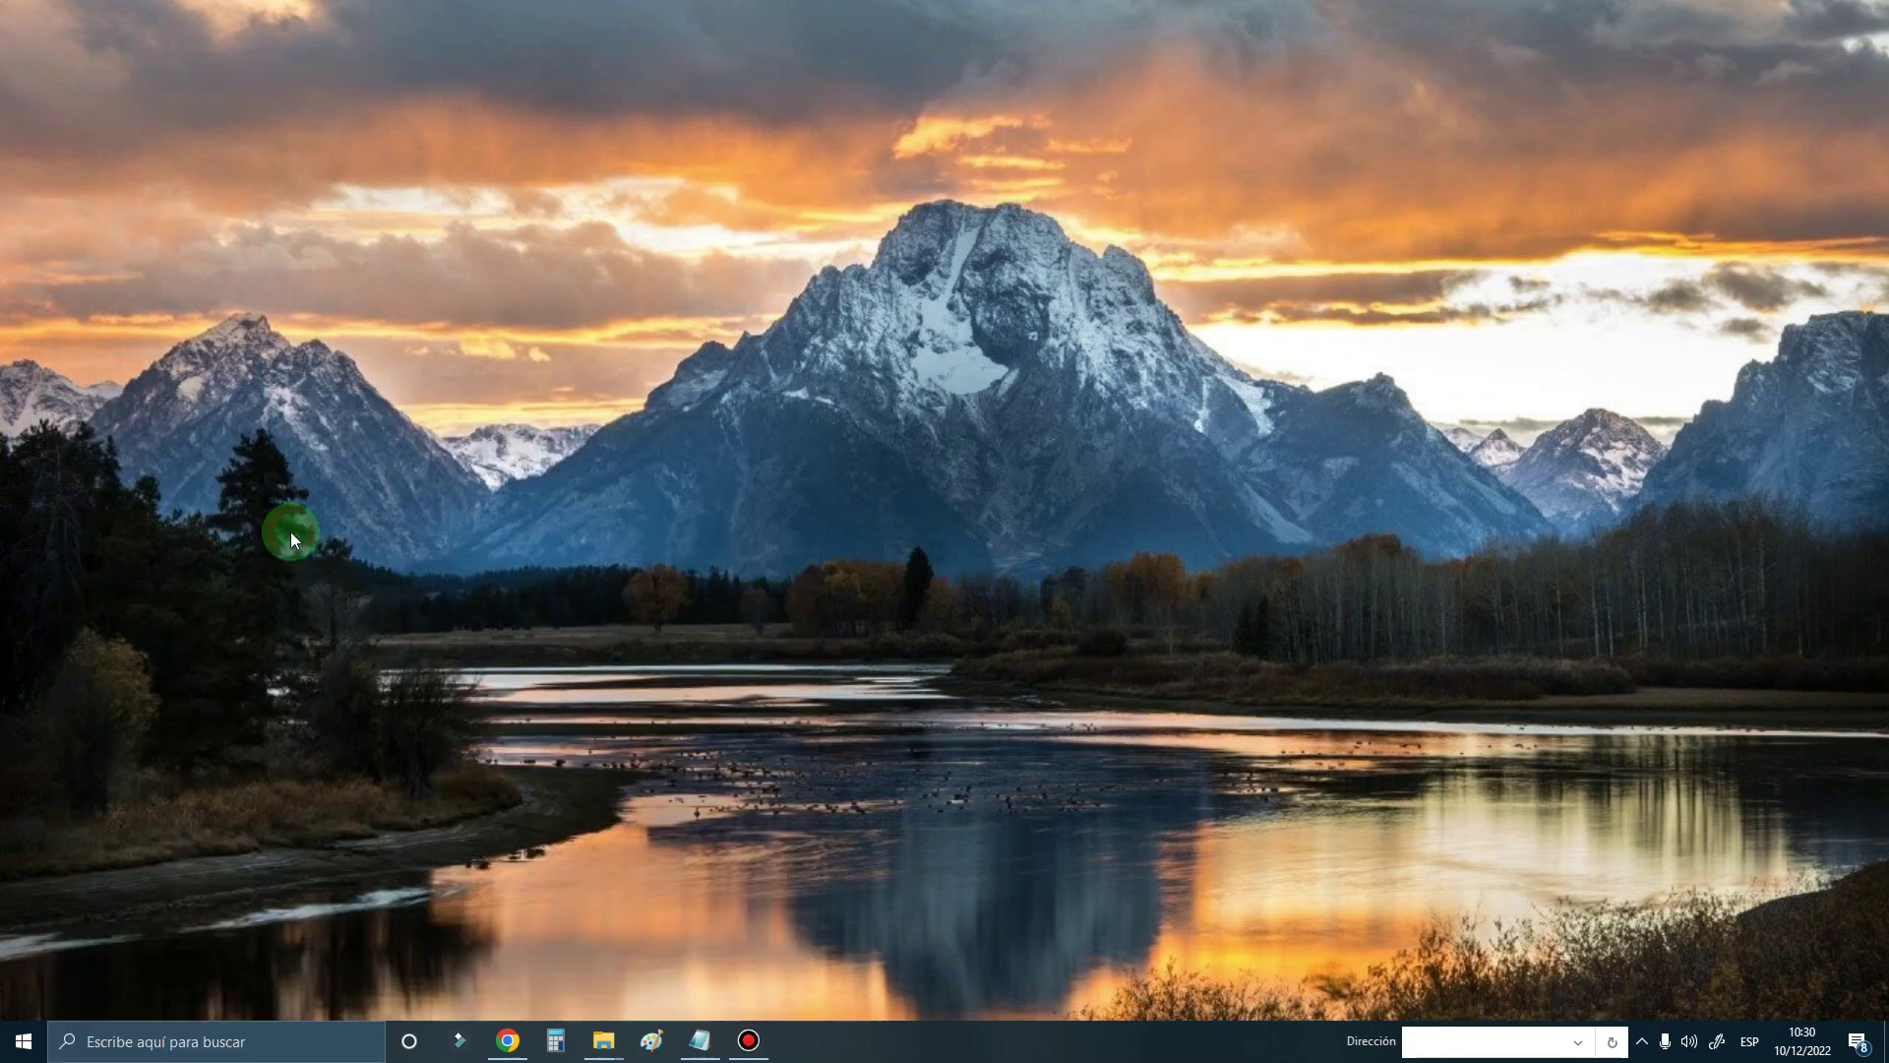
drag(301, 155, 776, 260)
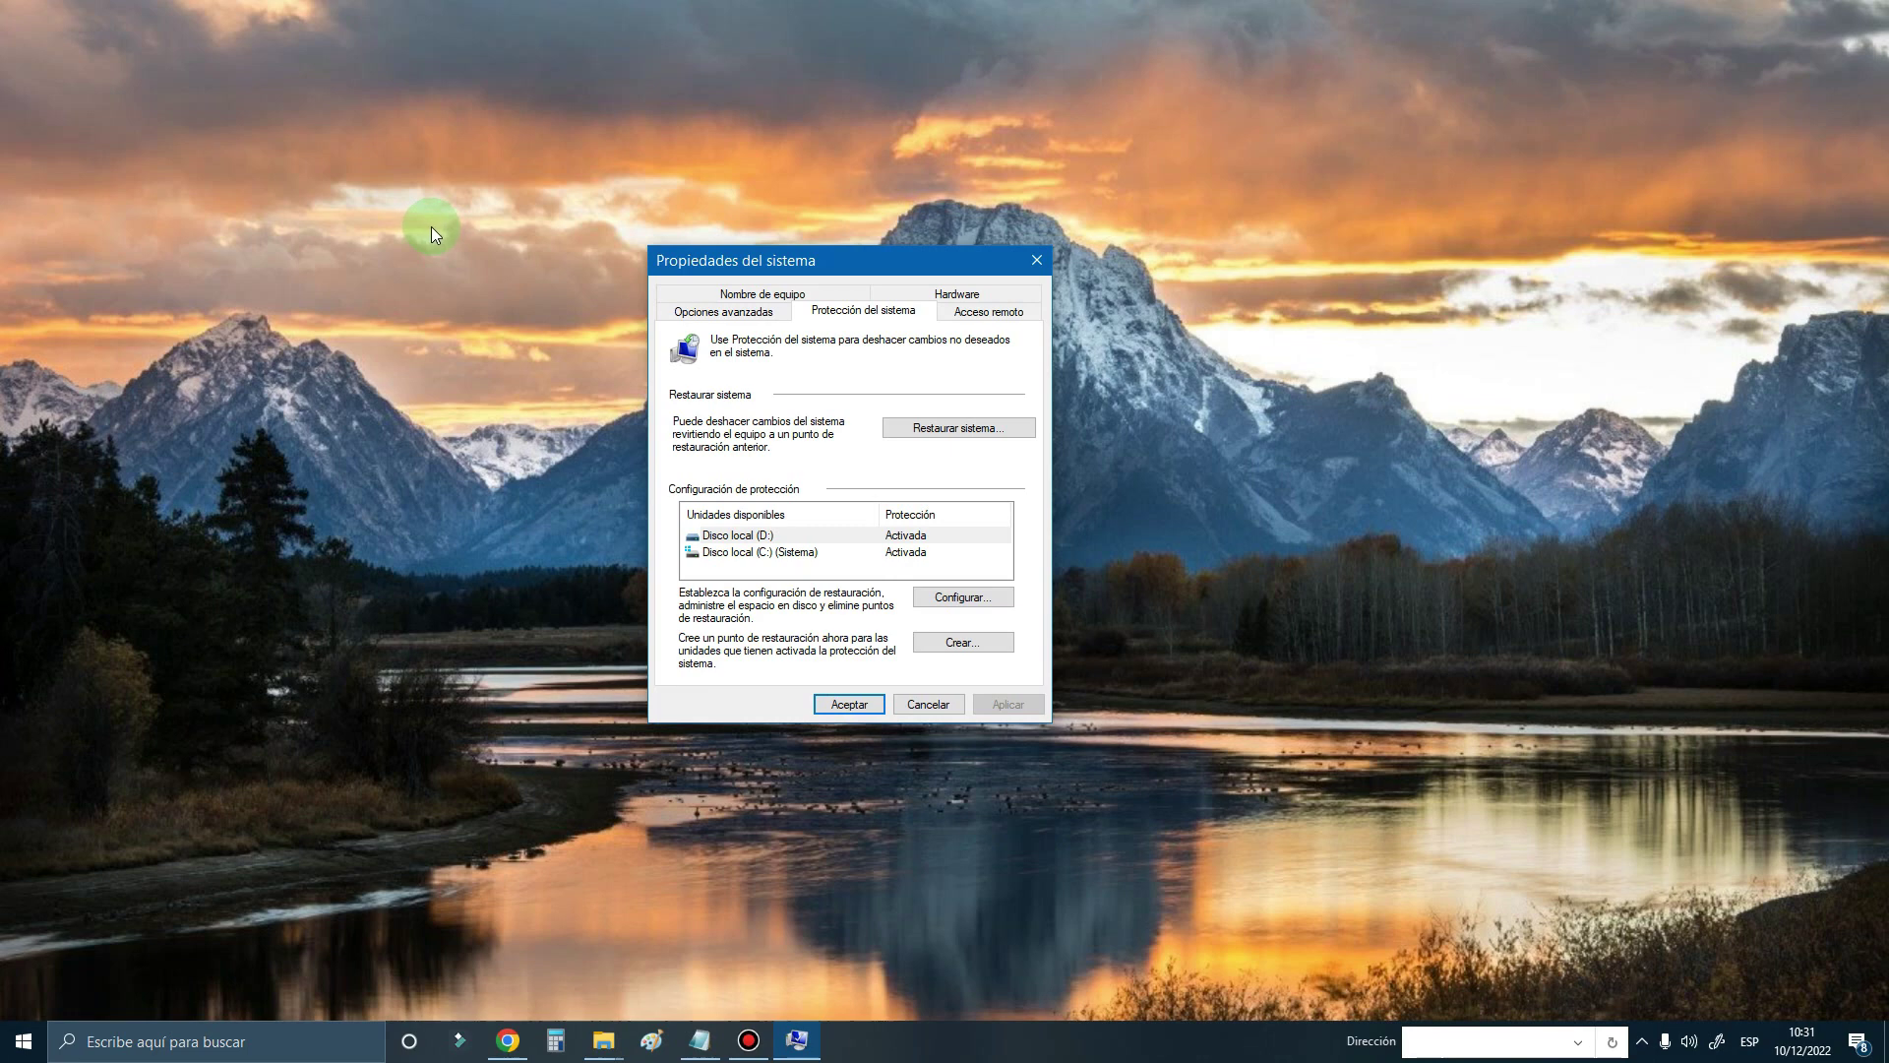
drag(770, 270, 680, 316)
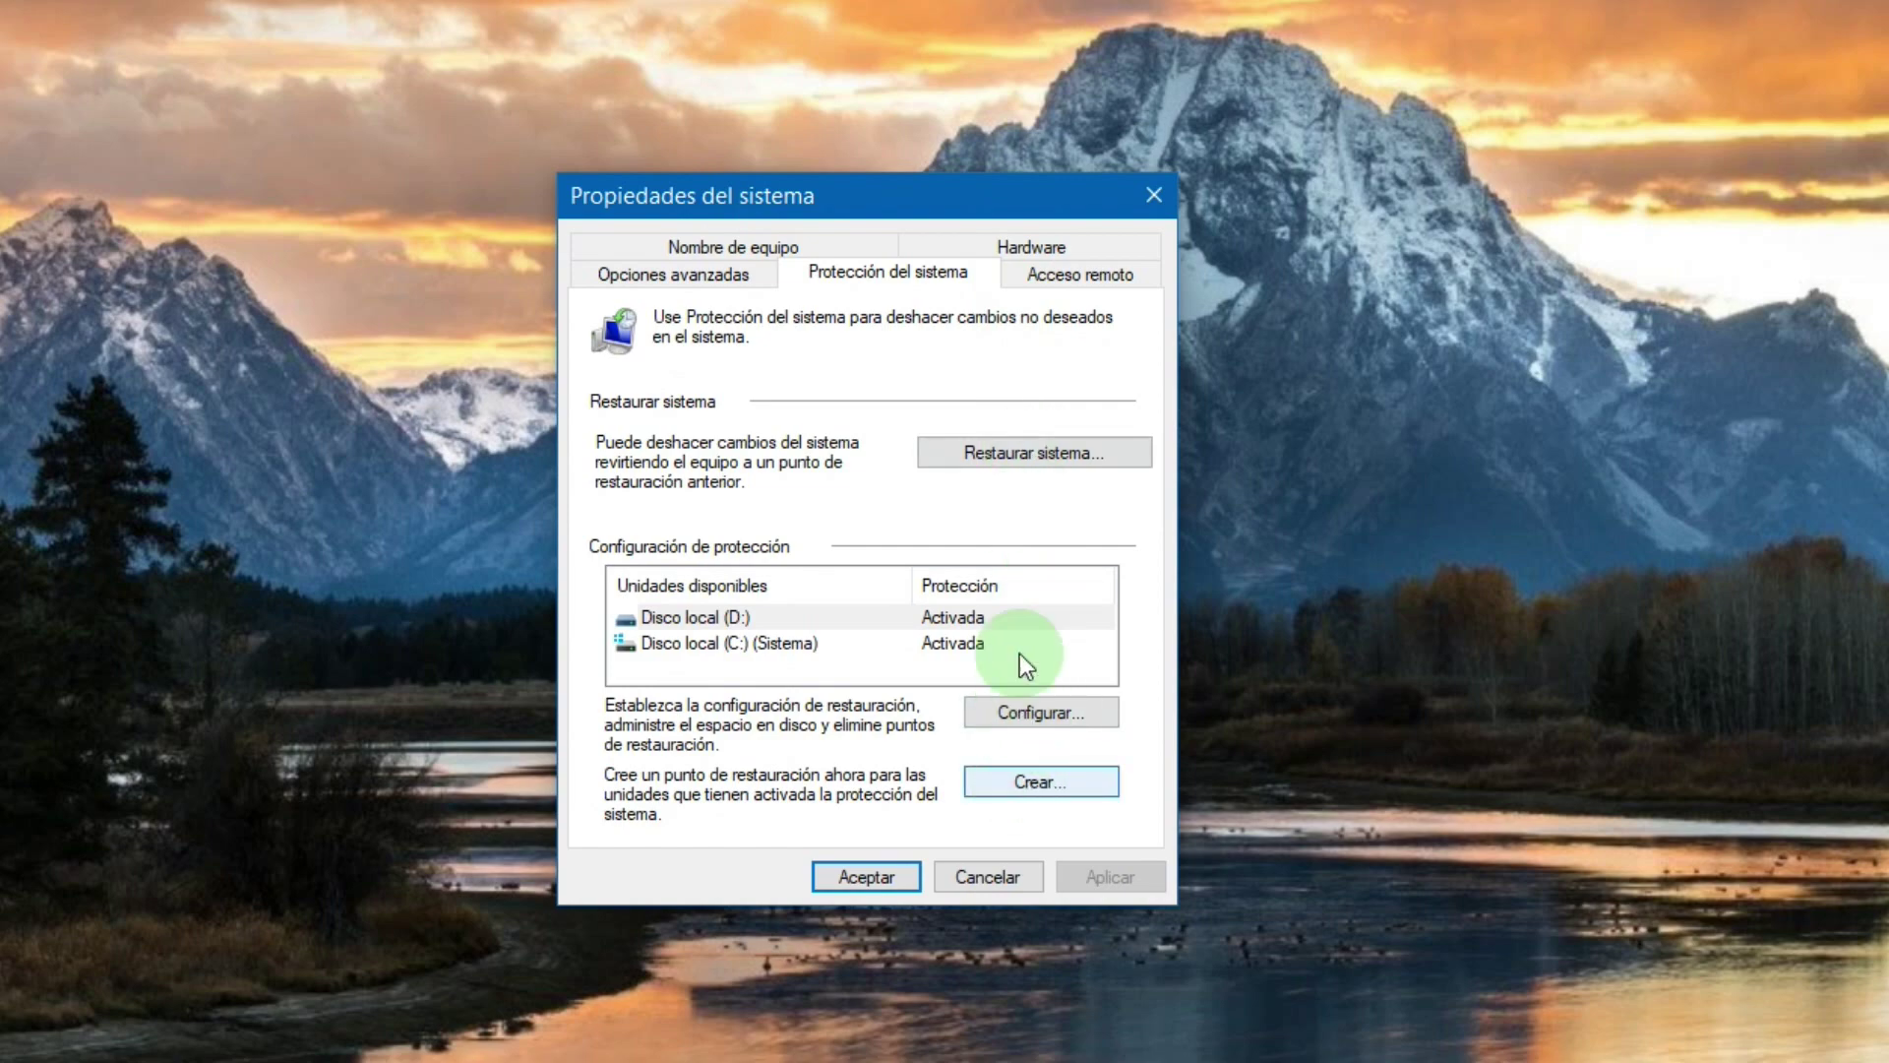
- Configure restore settings for Disco local (D:) with system protection activated and maximum disk usage at 3%, and apply them
click(1039, 715)
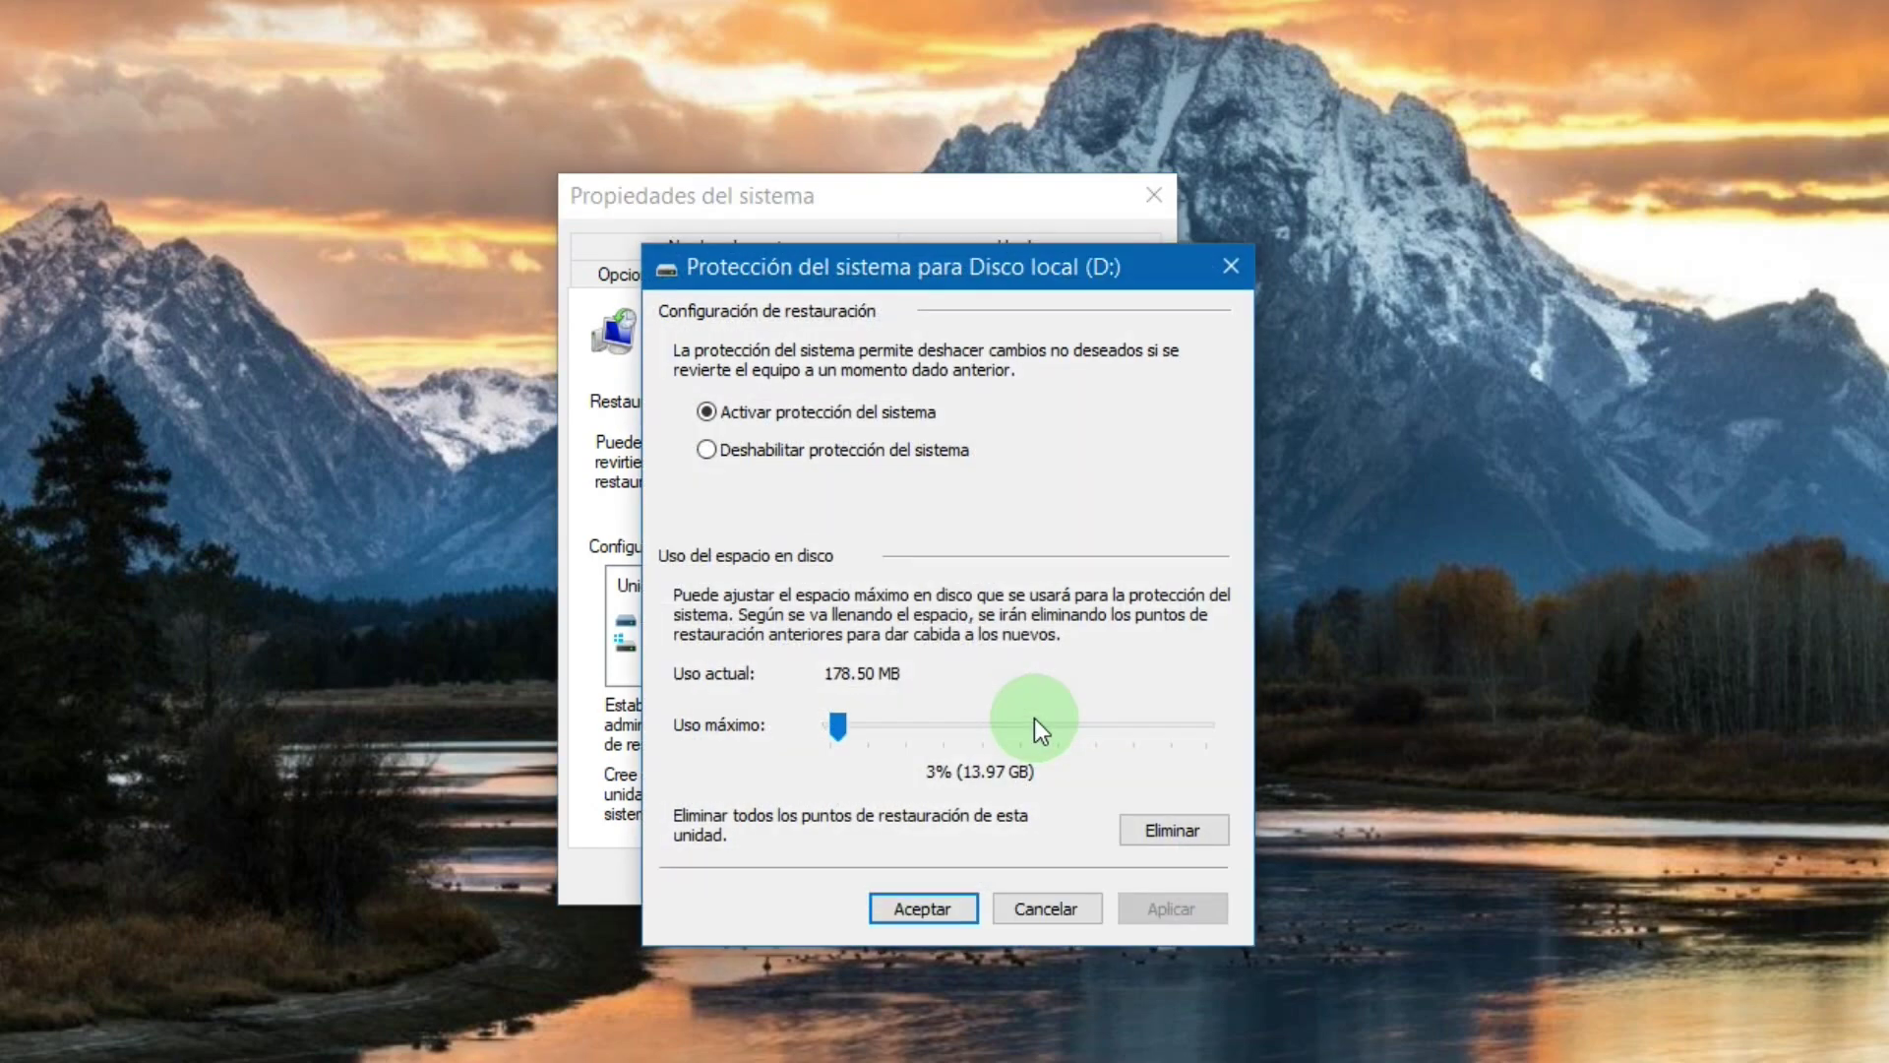
drag(783, 263, 894, 235)
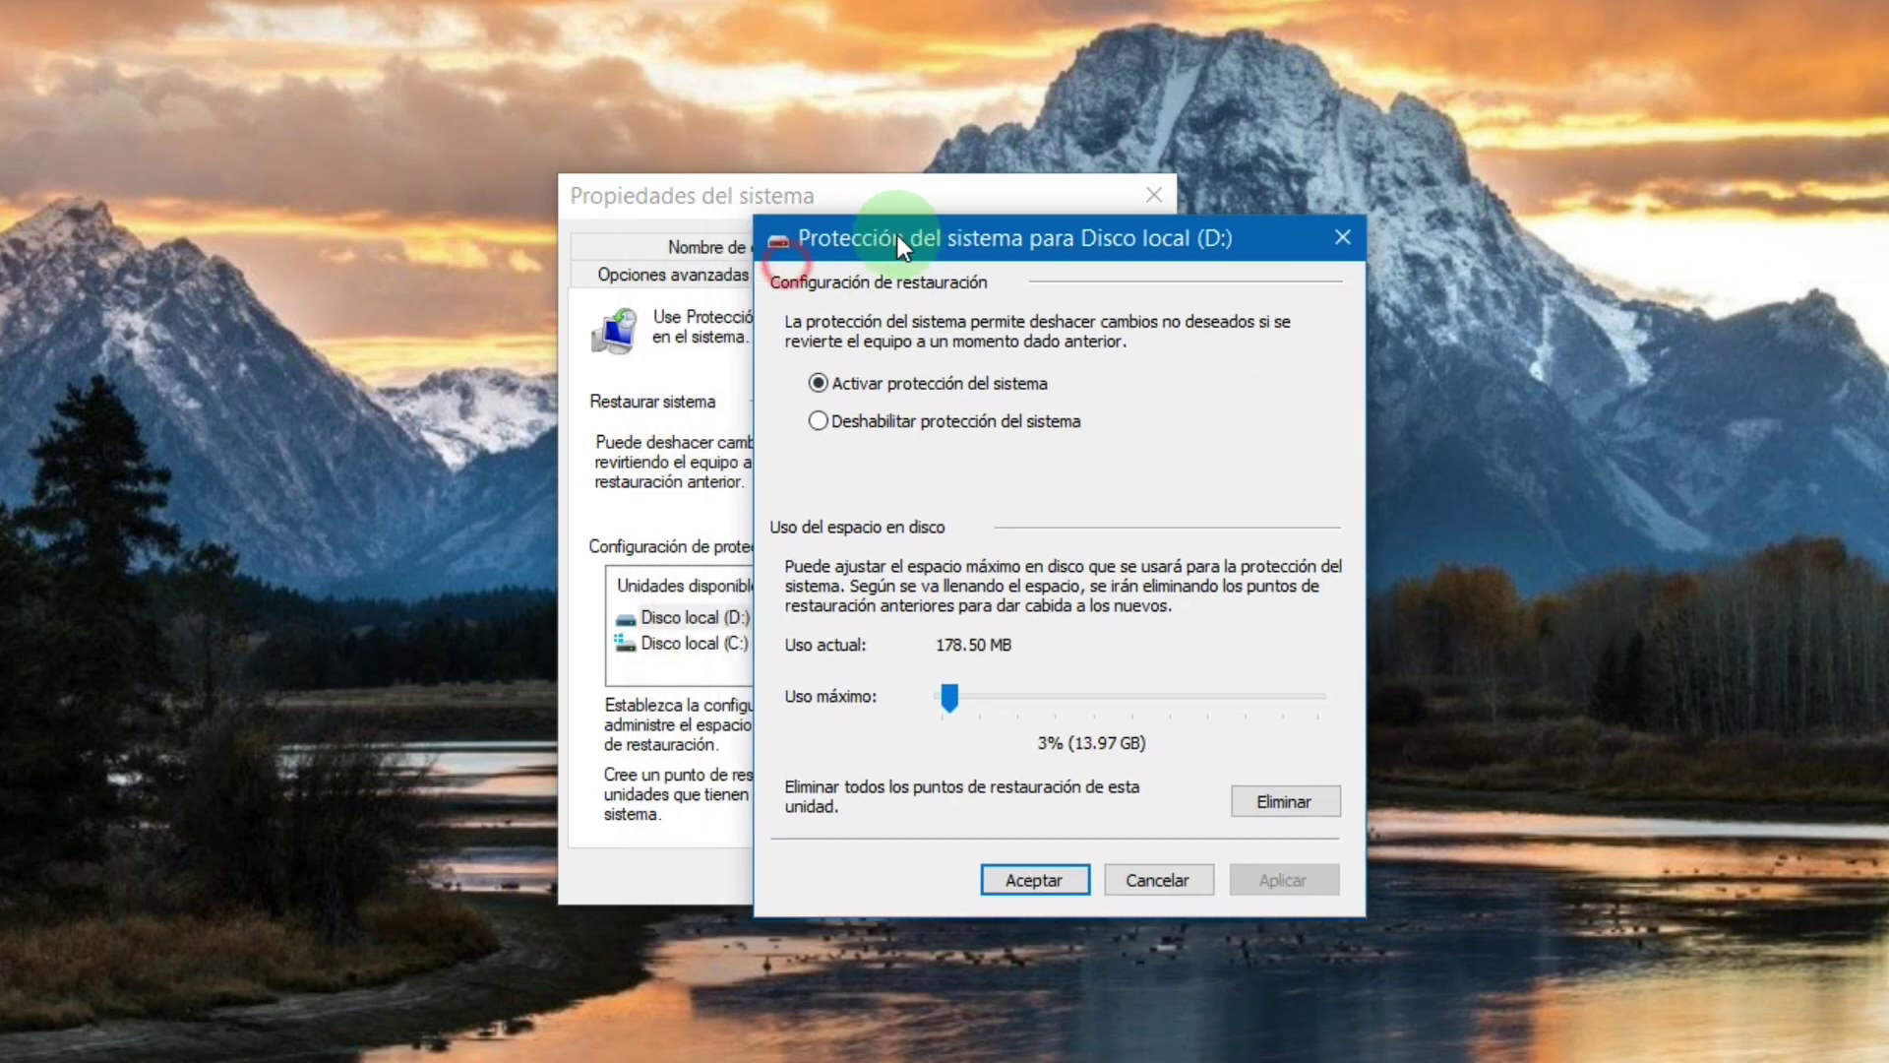
click(837, 425)
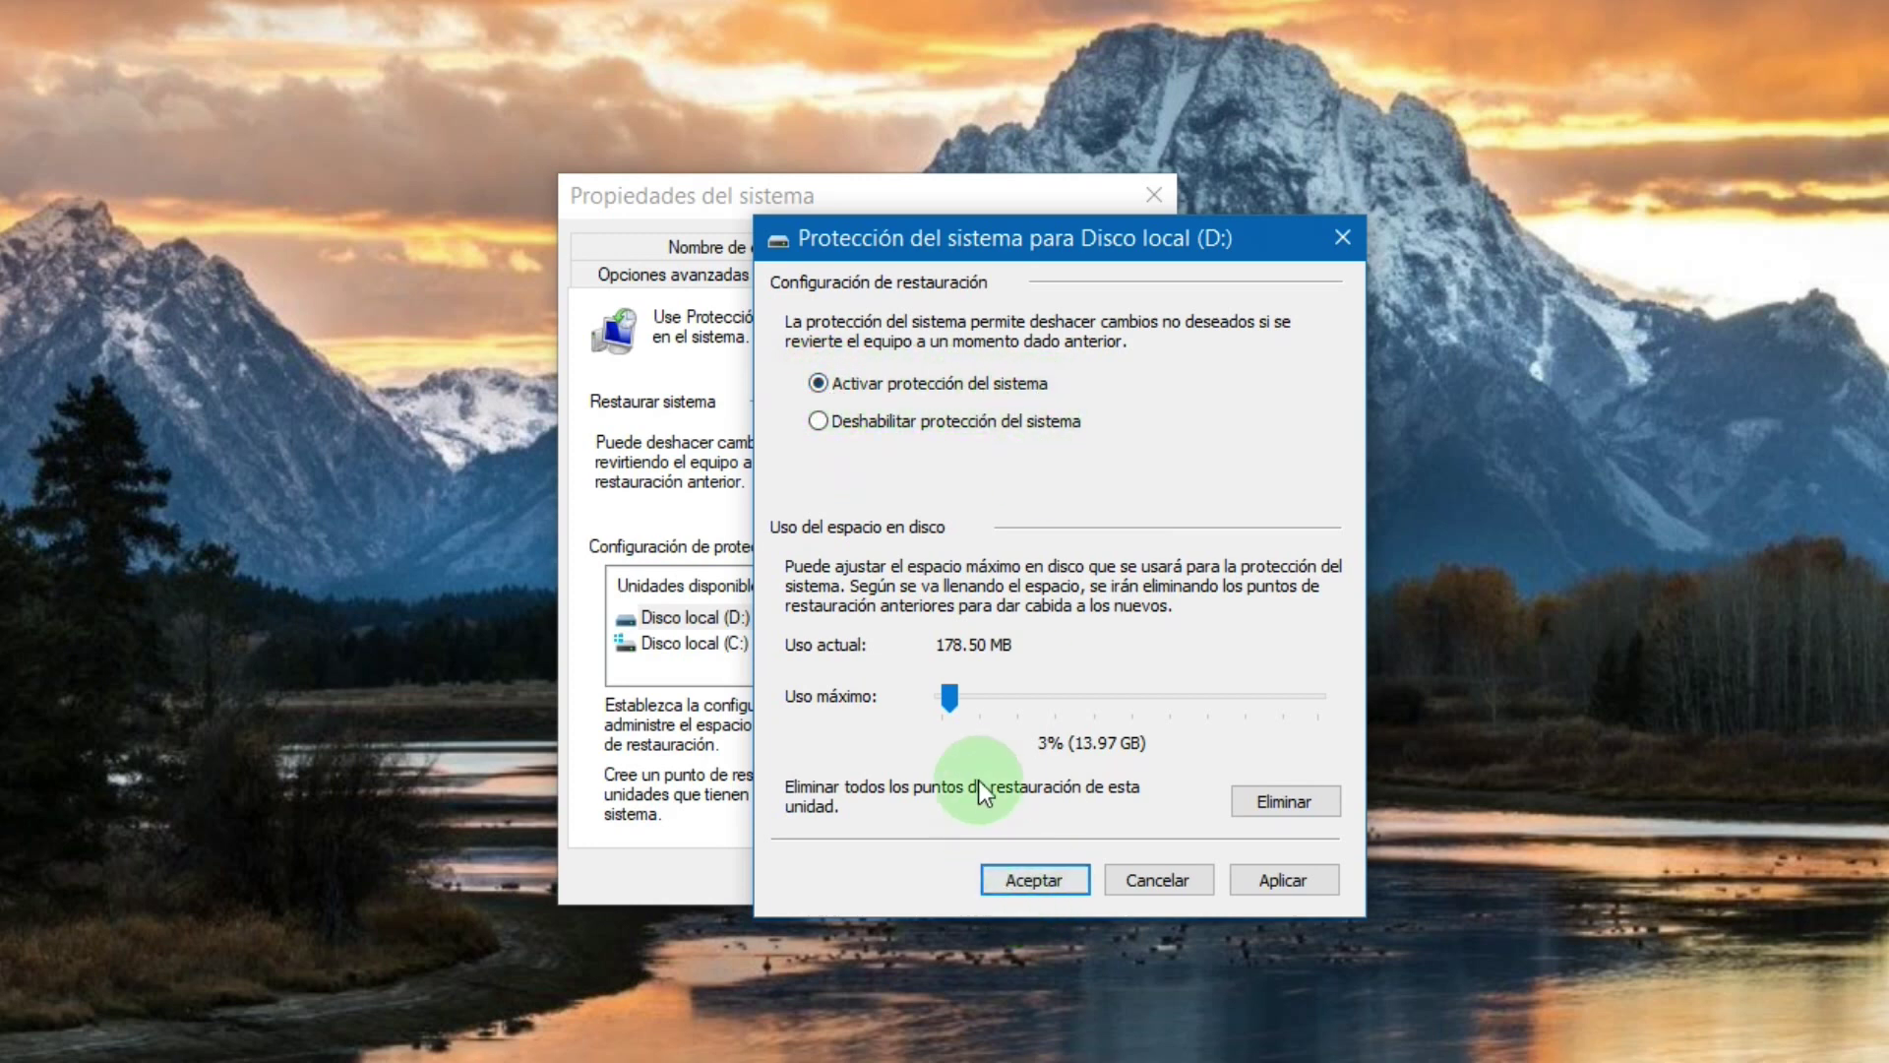
click(946, 694)
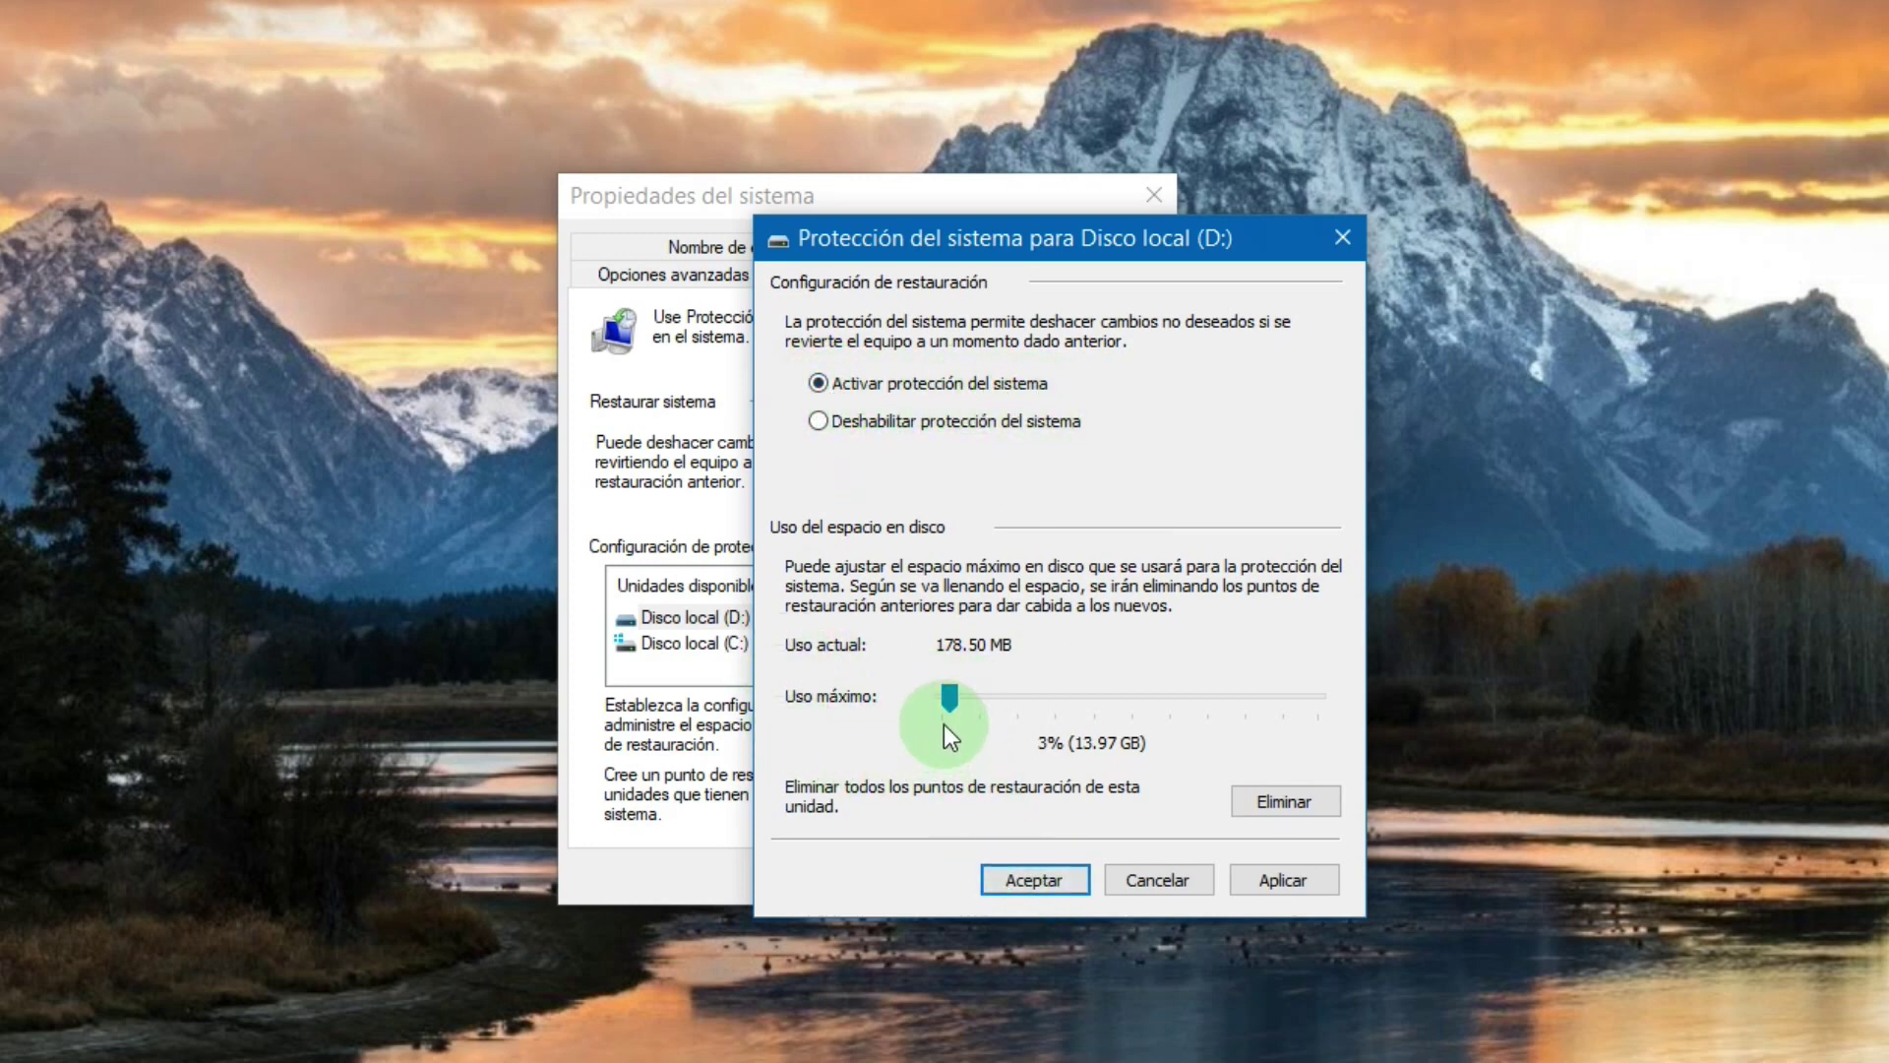
drag(954, 694, 954, 695)
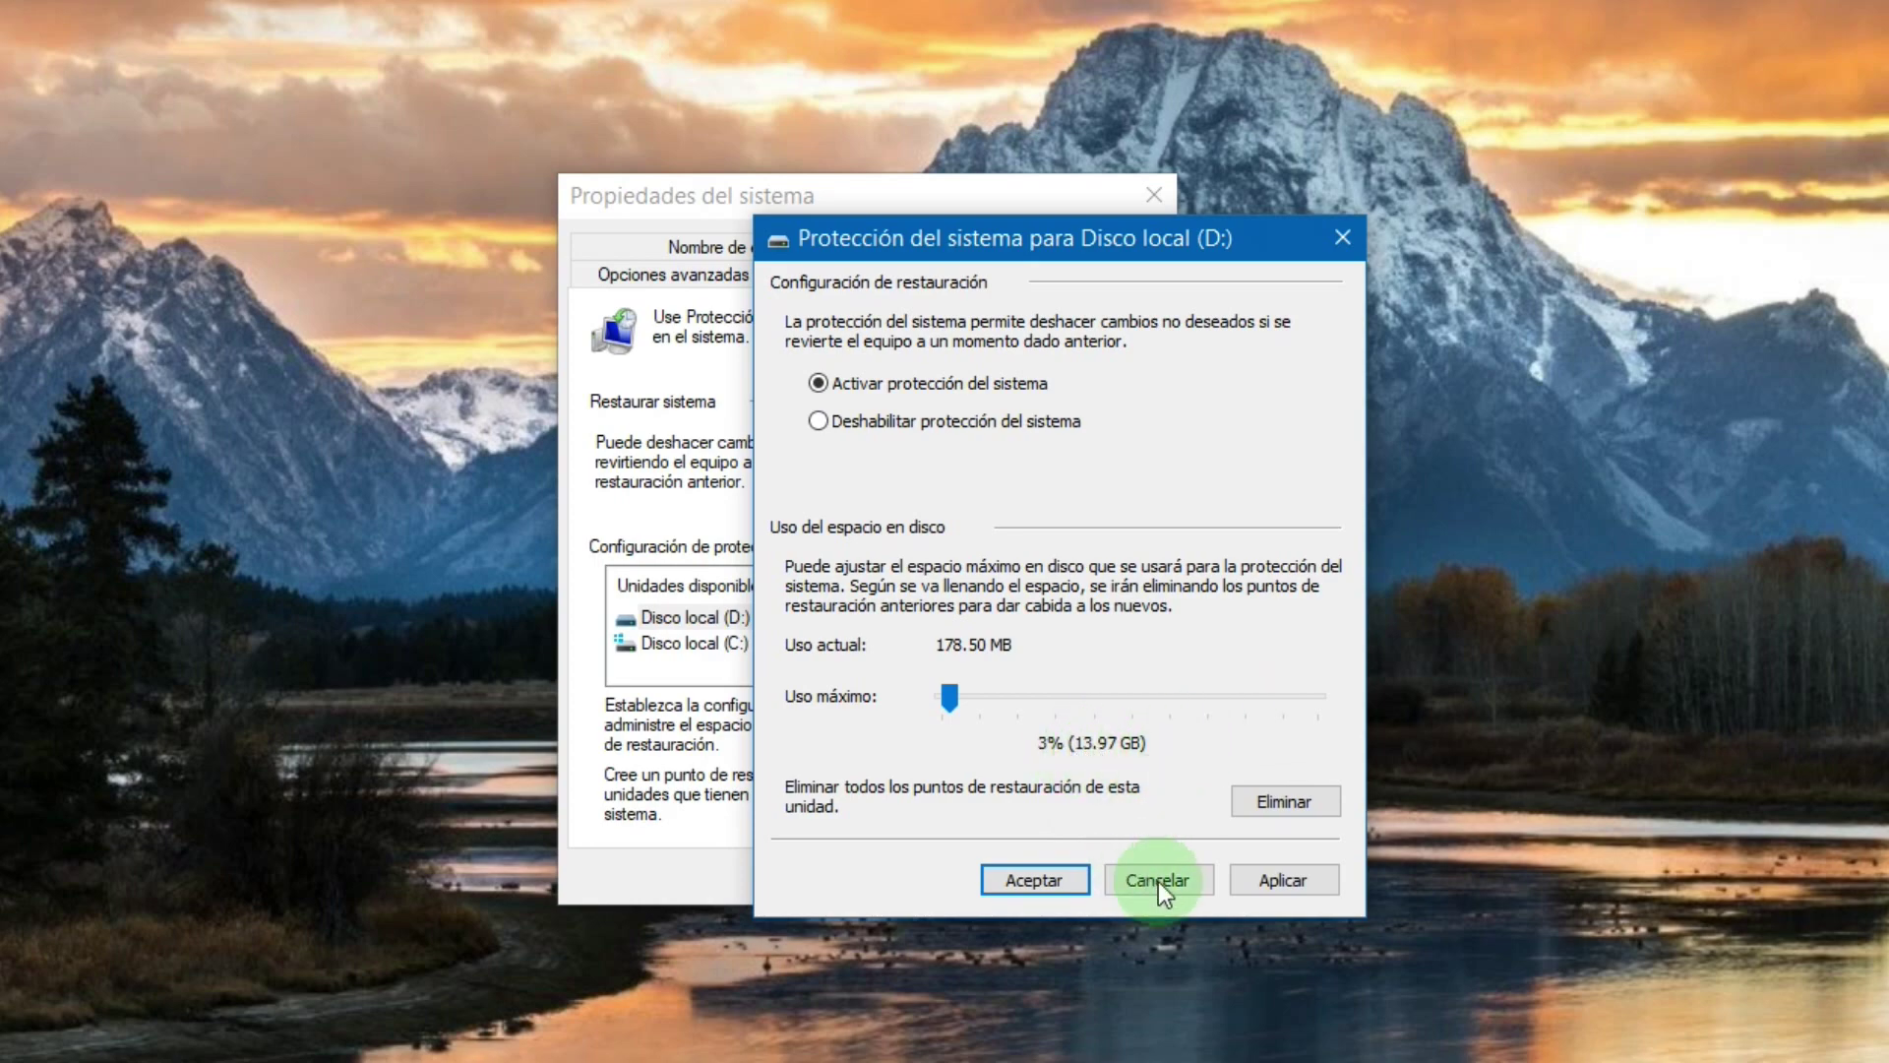
click(1281, 880)
click(1026, 882)
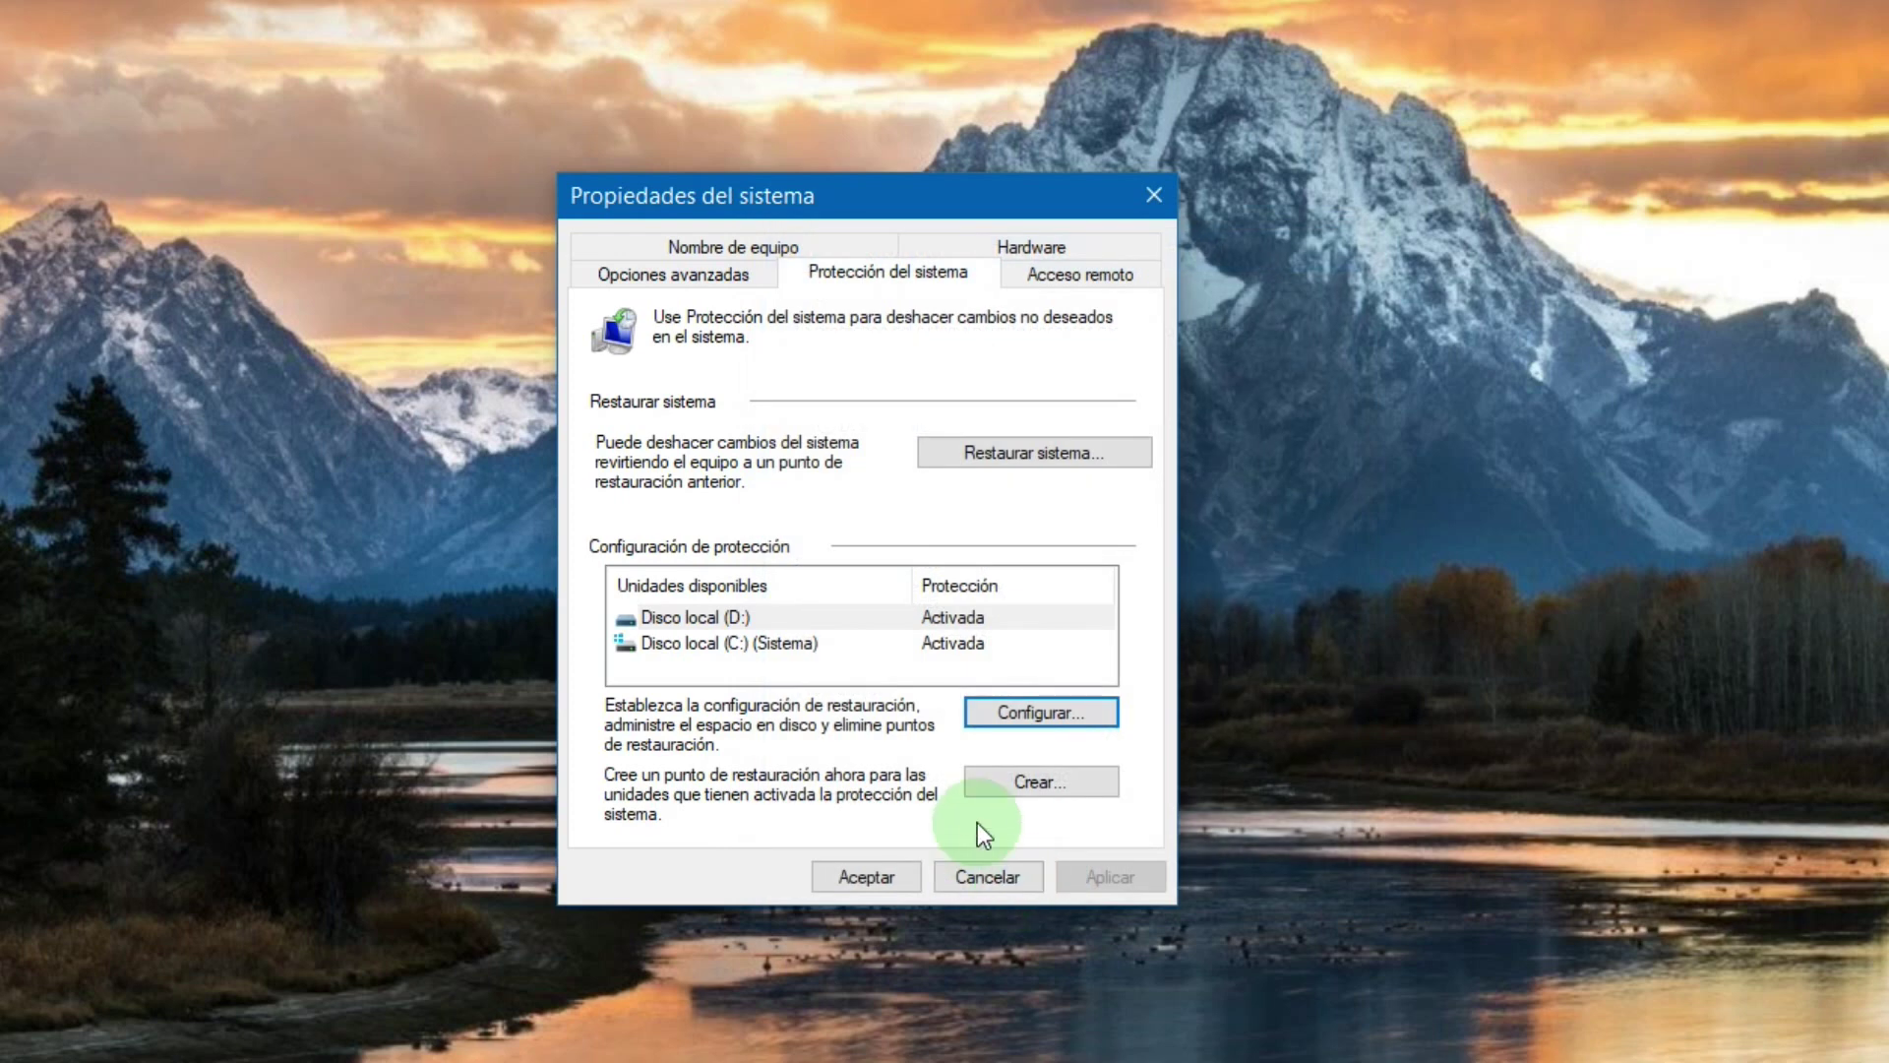
- Create a restore point described as "optimizacion" and close the system properties
click(1047, 784)
click(750, 433)
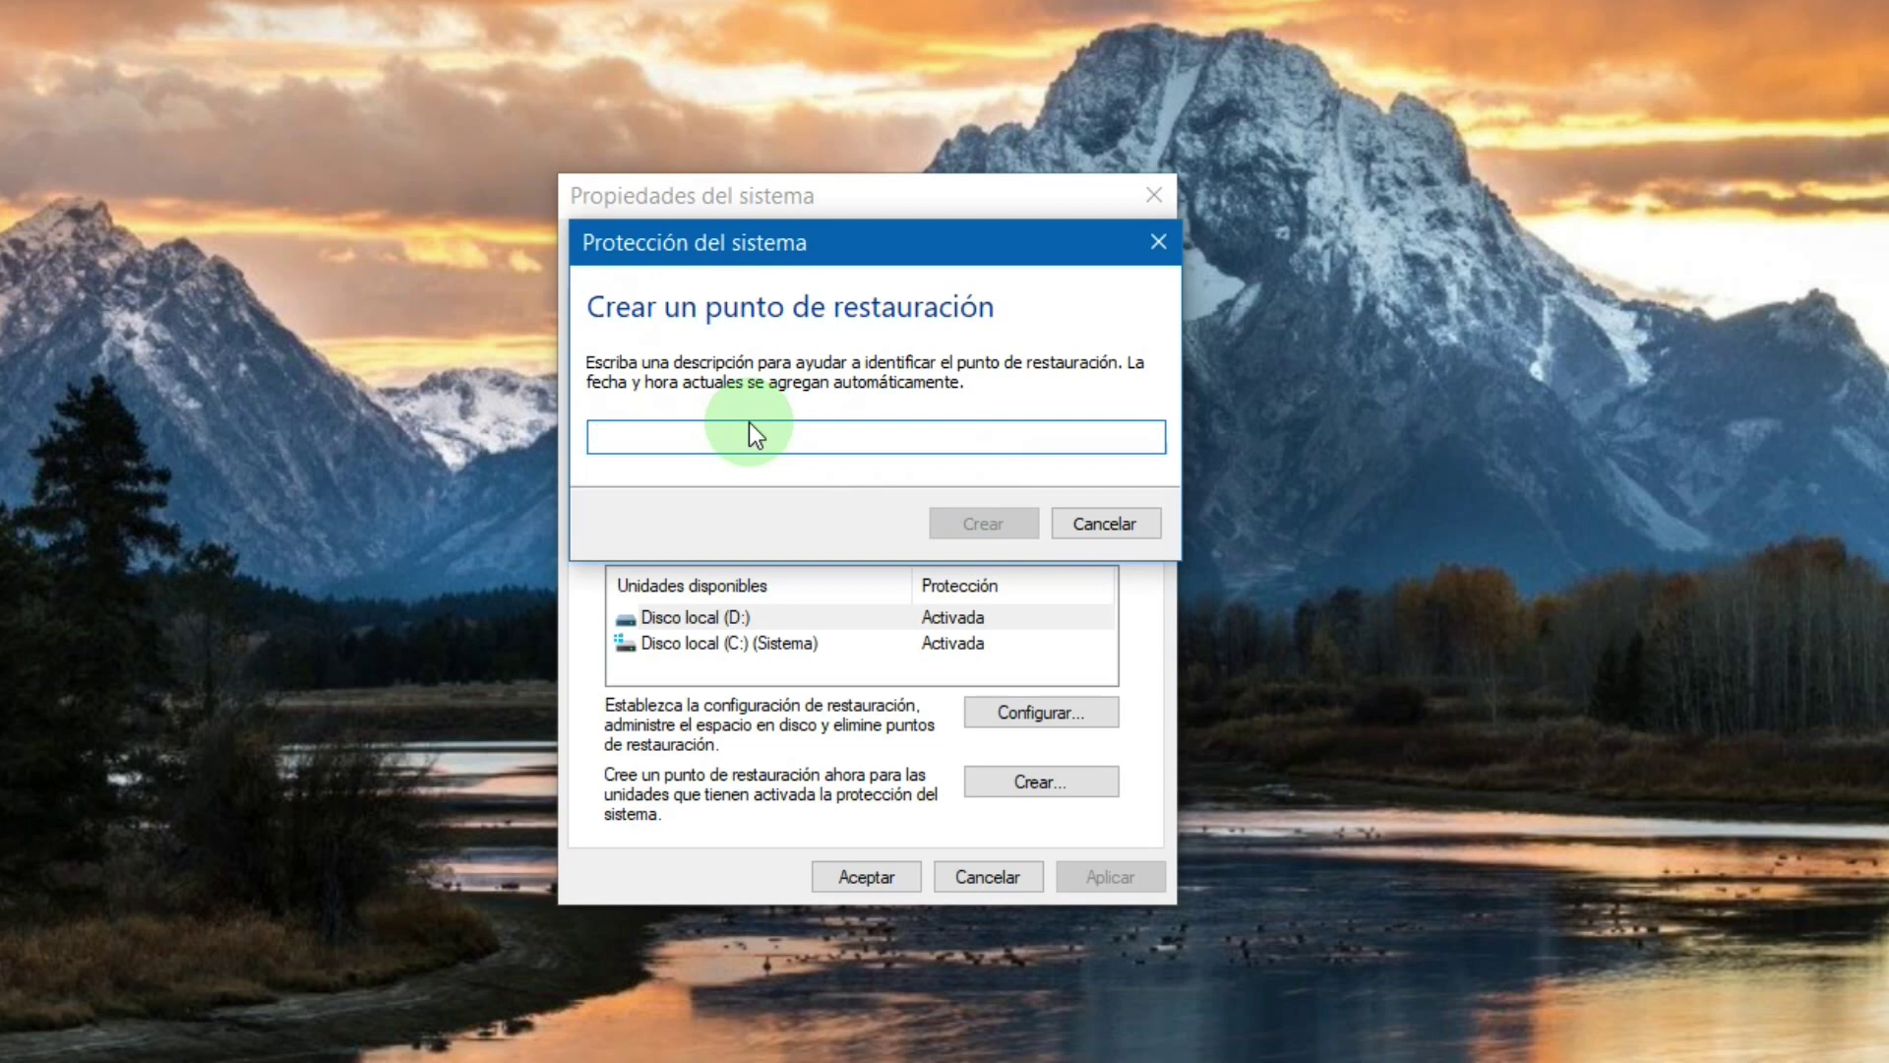
text(op)
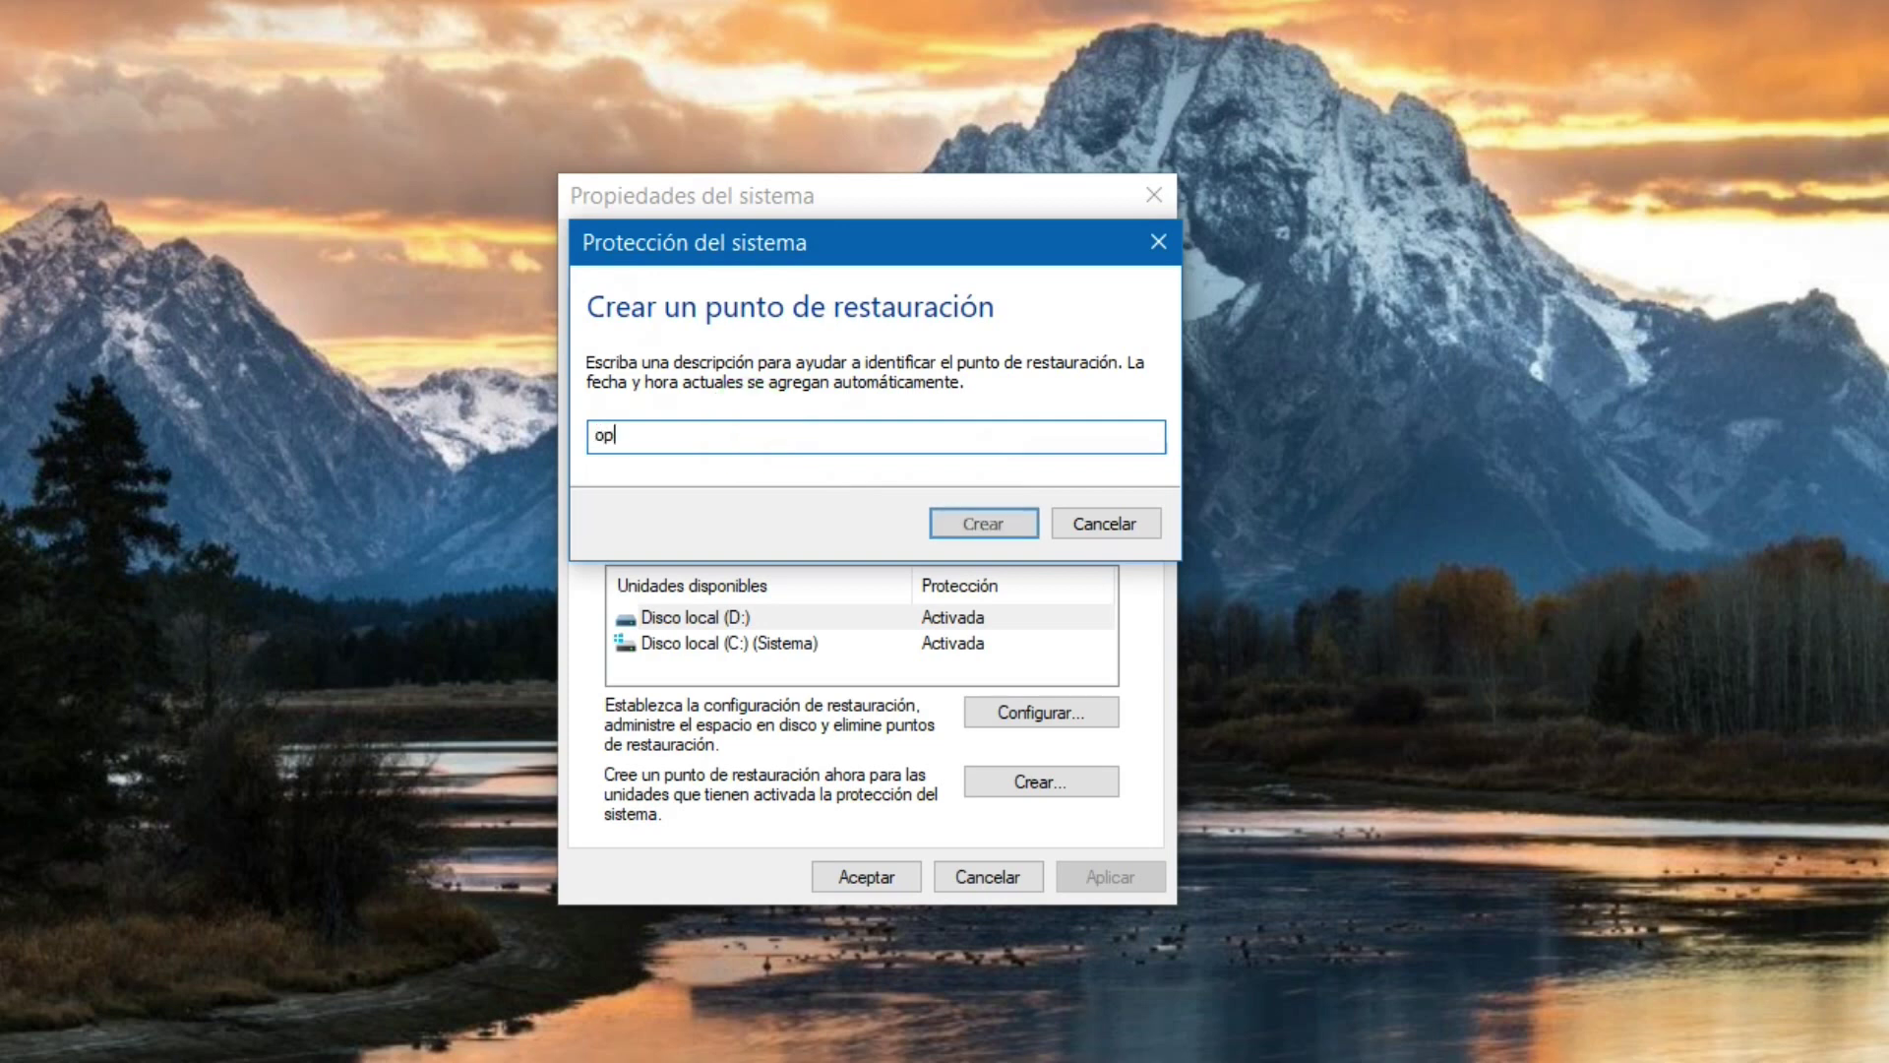
text(timizacion)
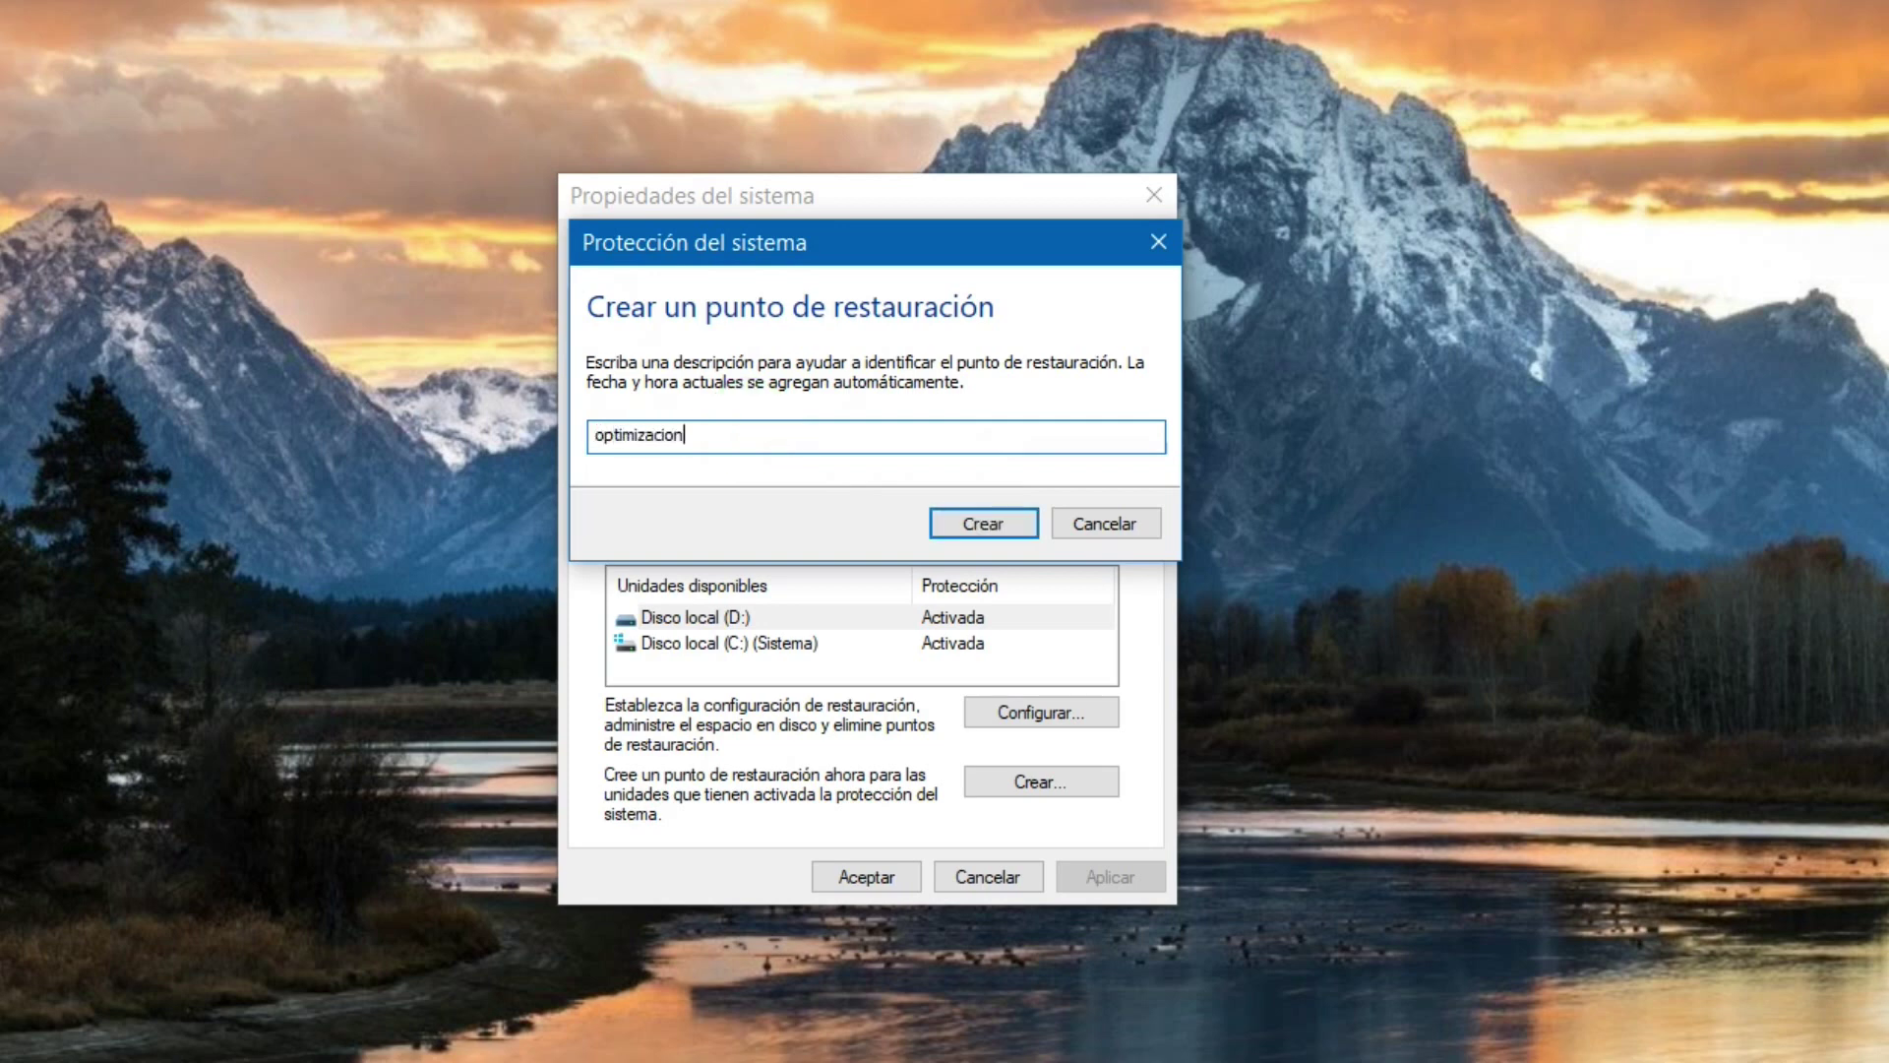
click(983, 528)
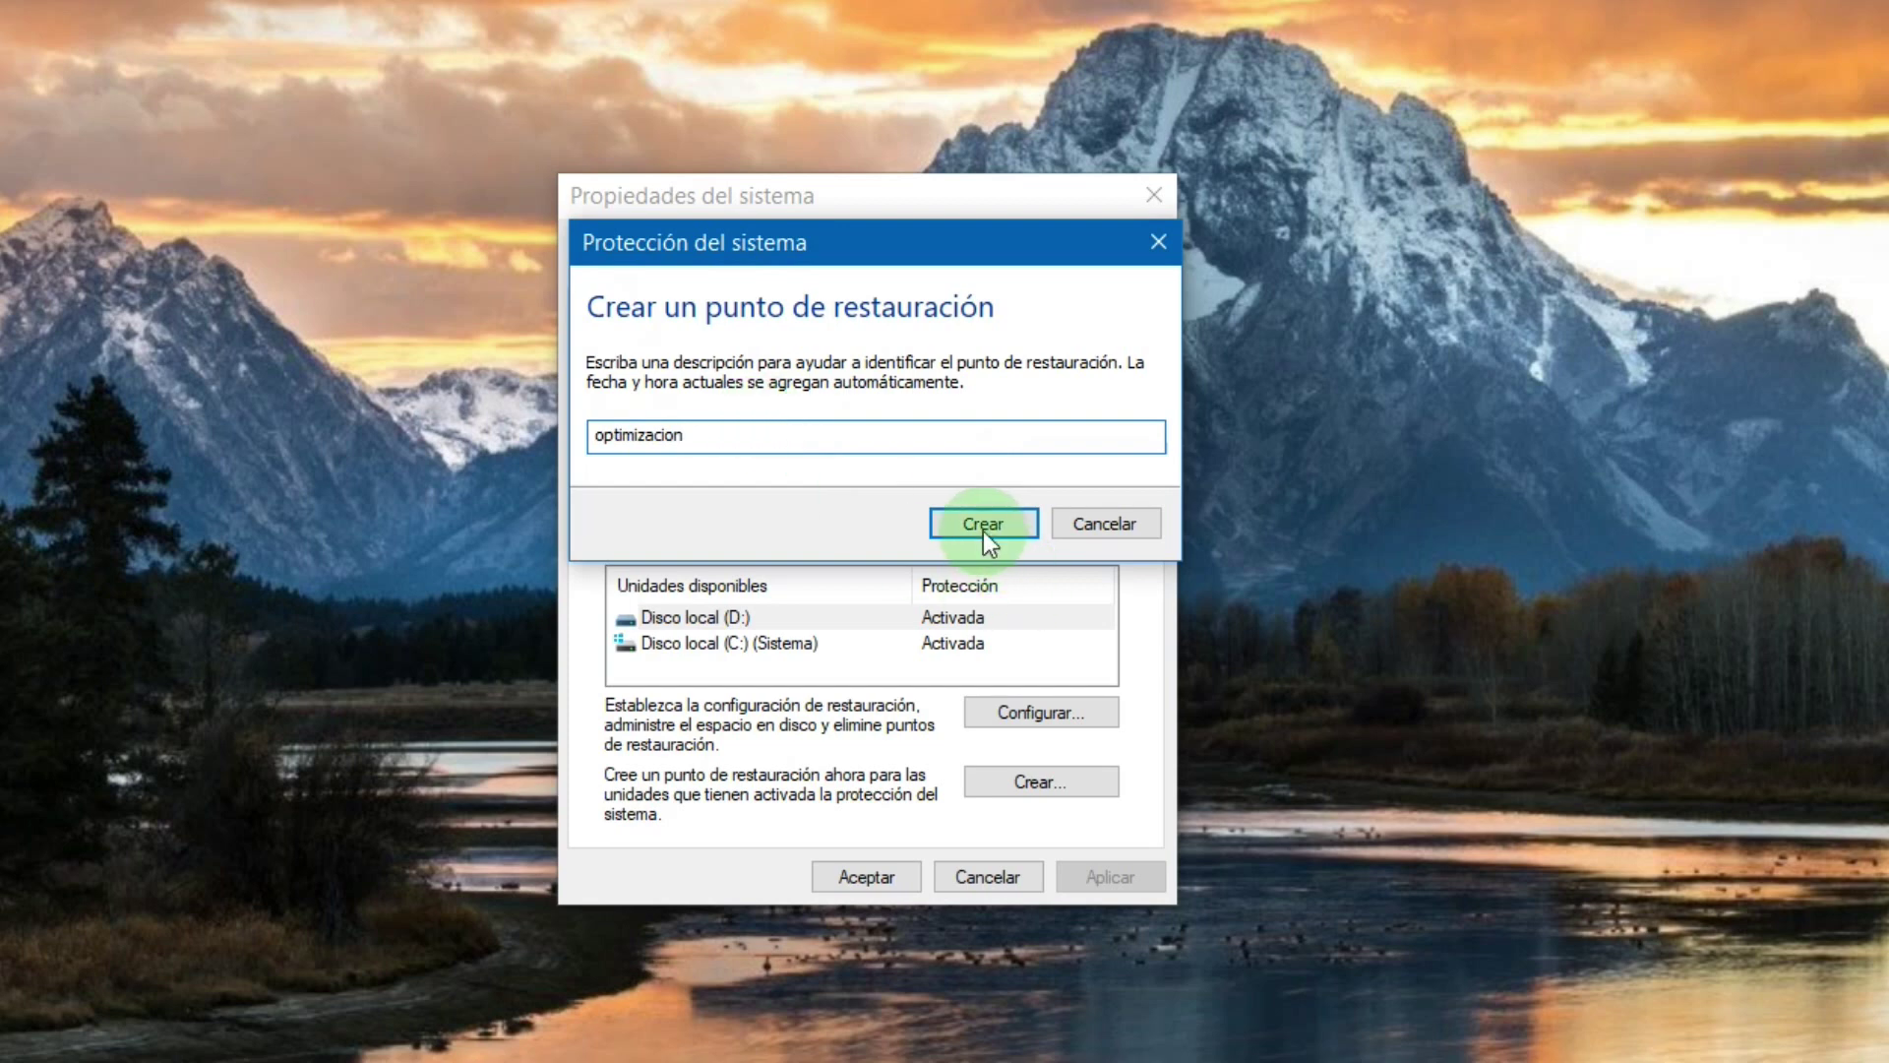
click(983, 527)
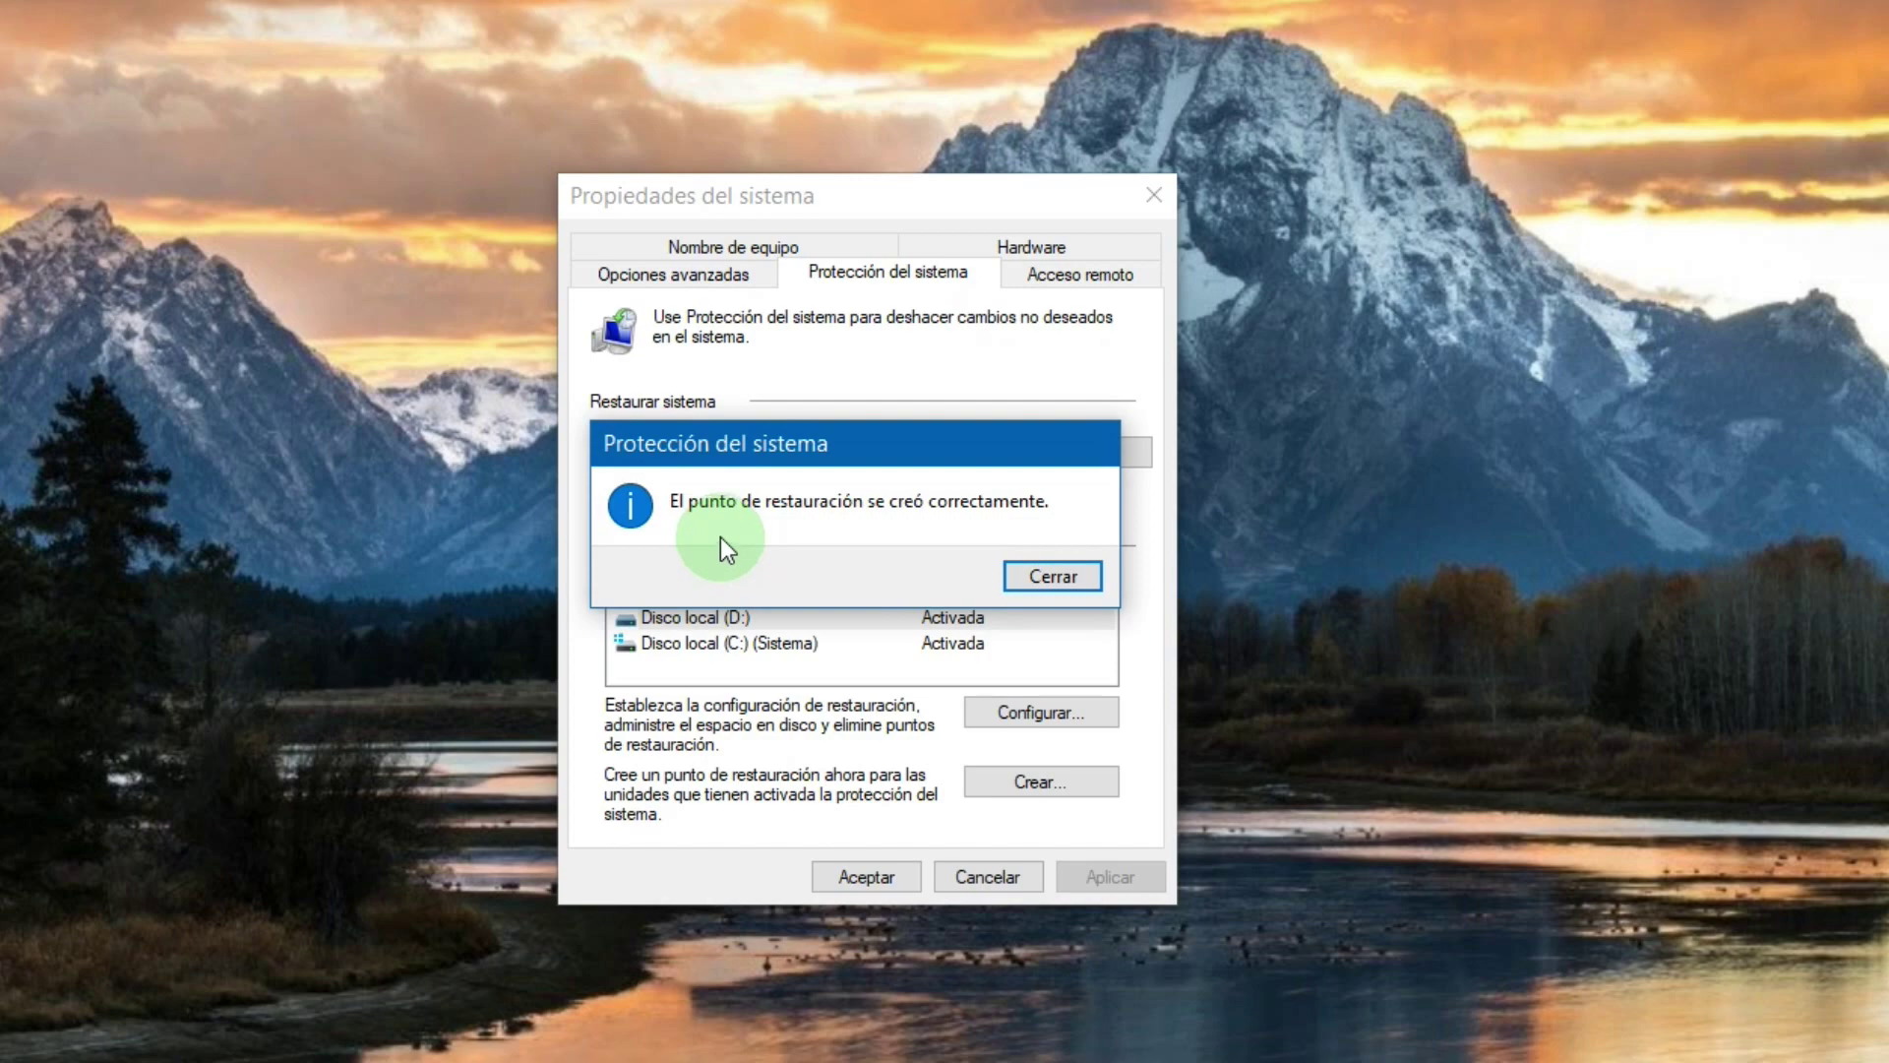
click(1043, 578)
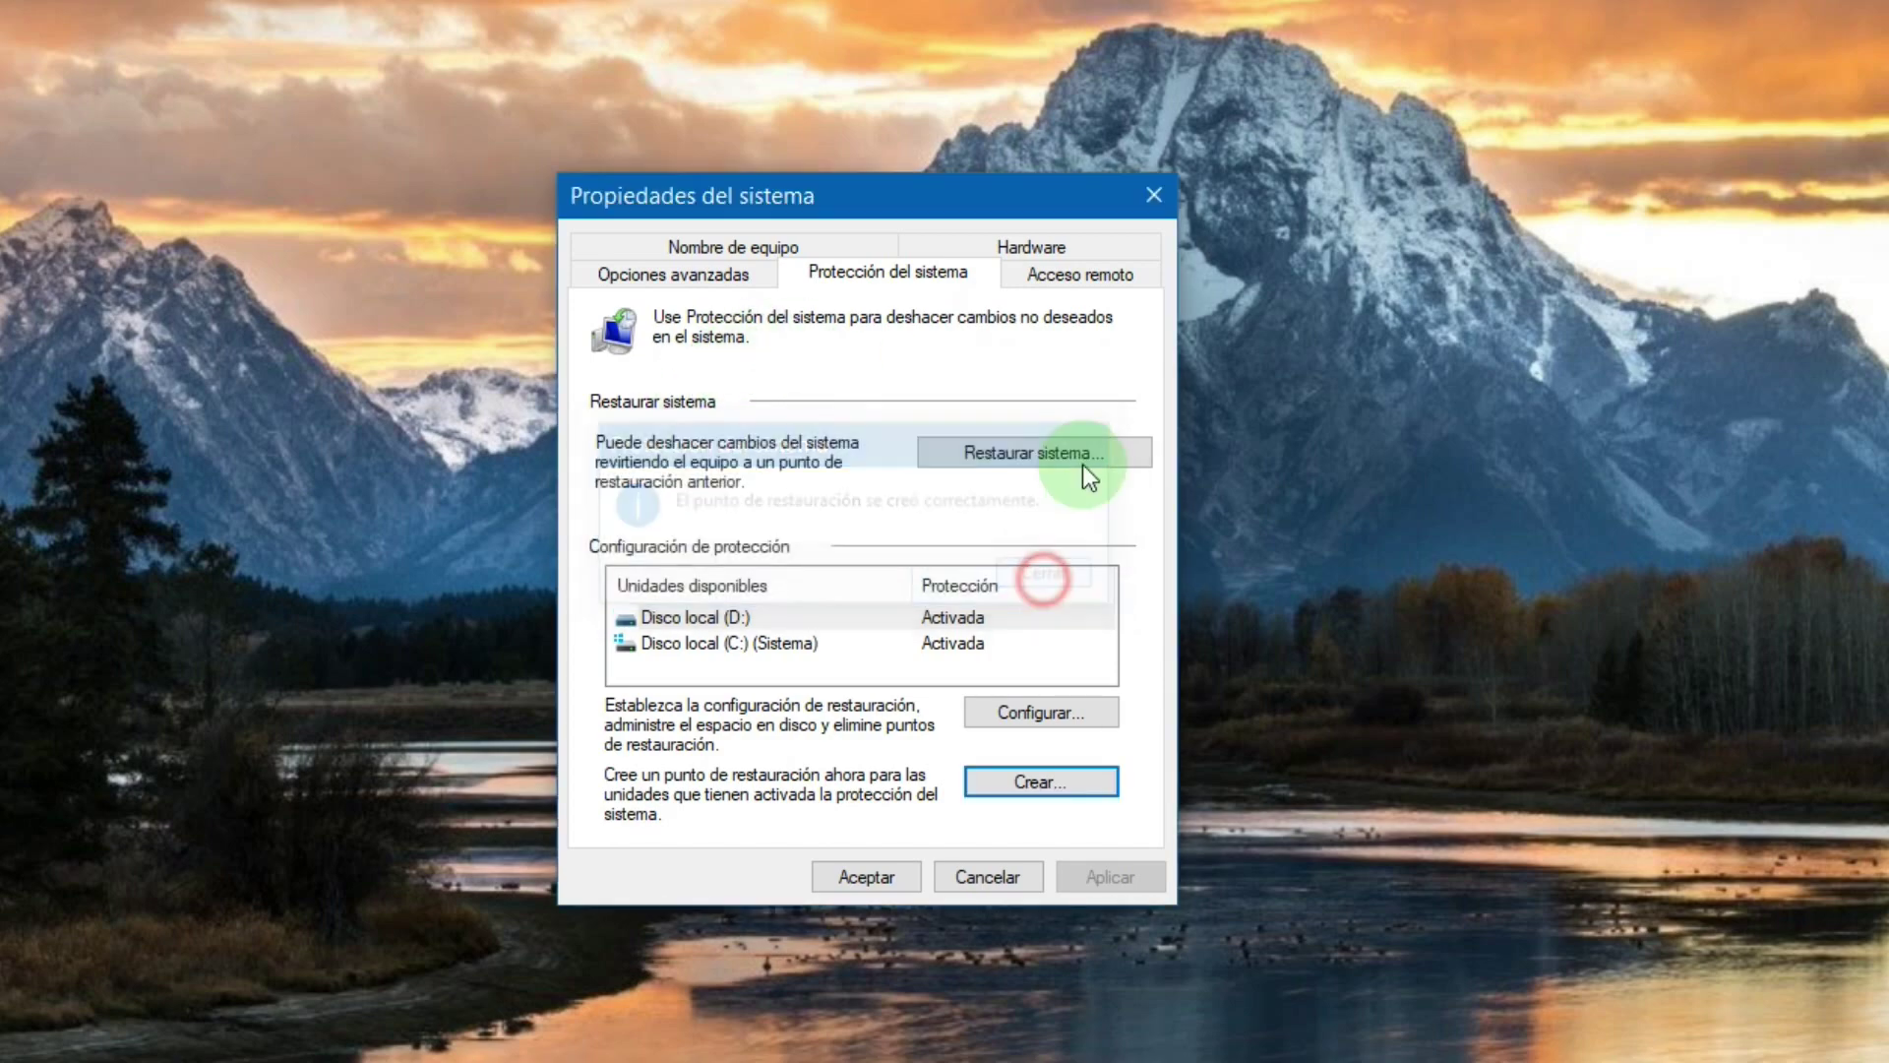
click(1149, 195)
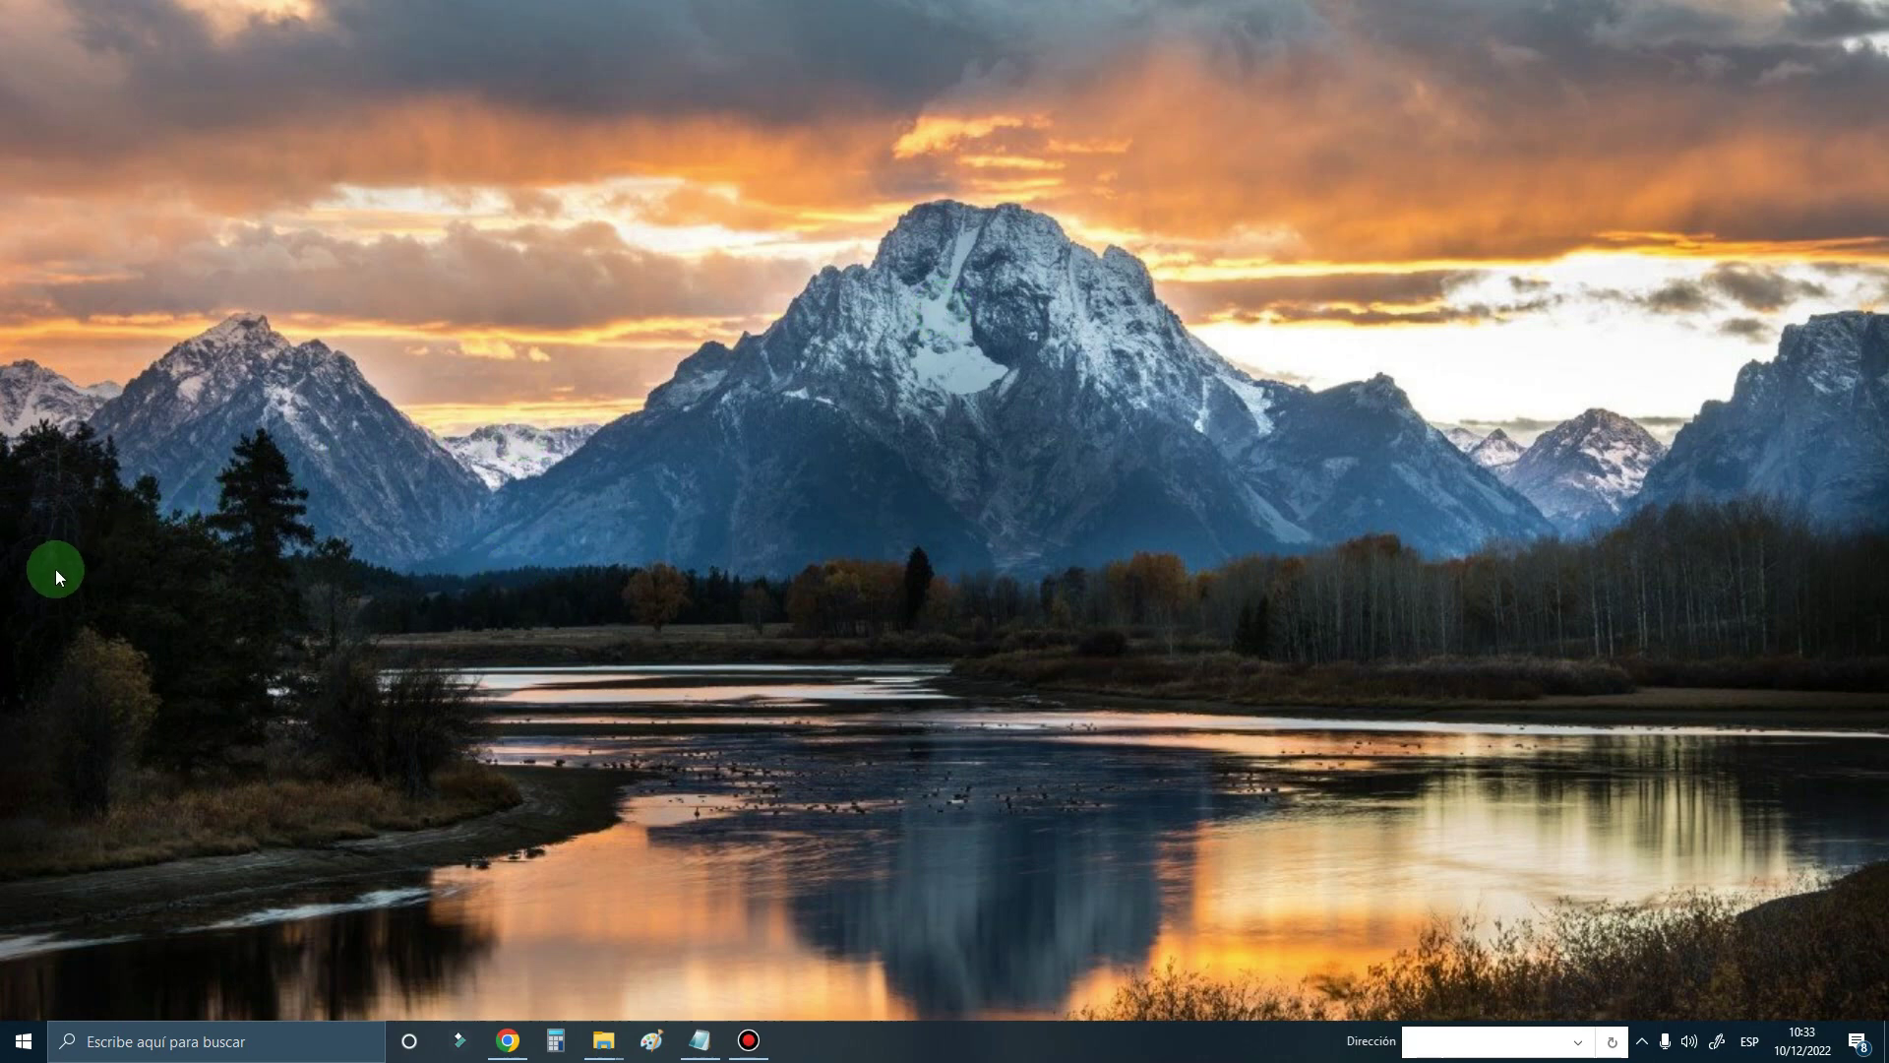
click(24, 1047)
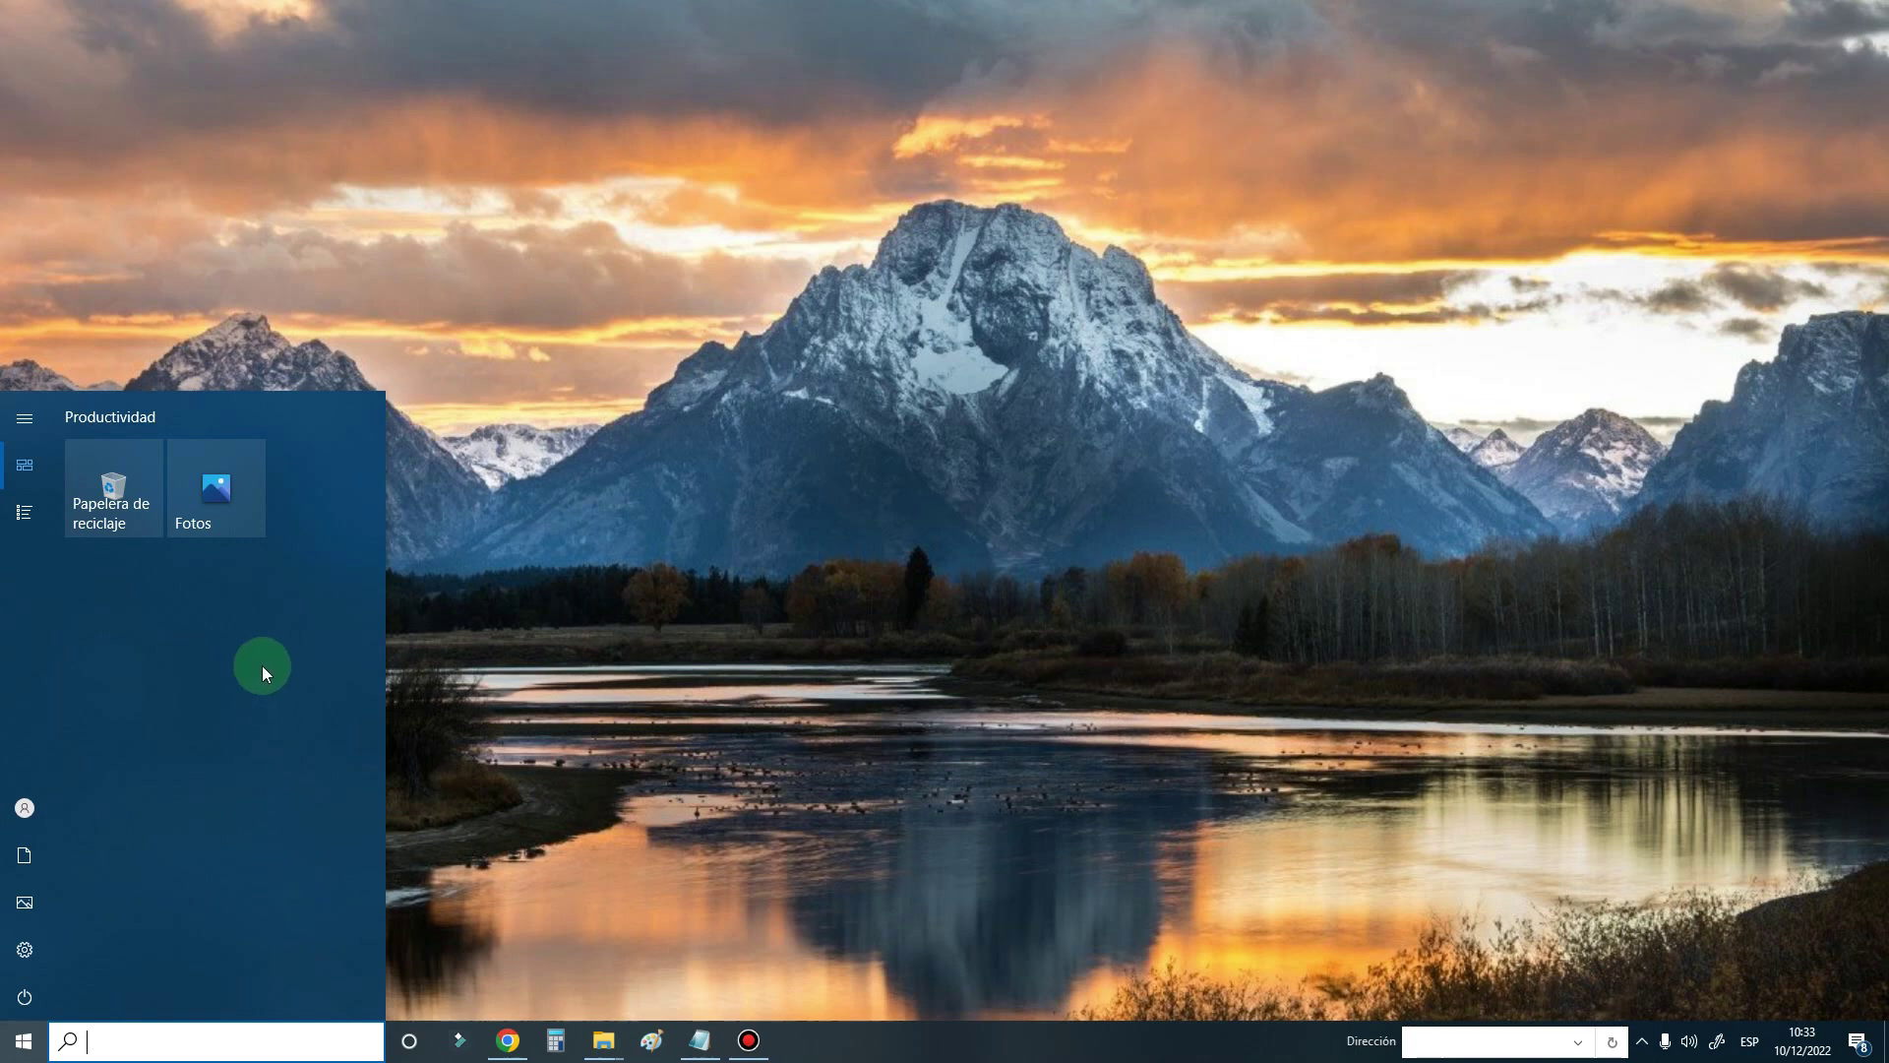
right_click(219, 498)
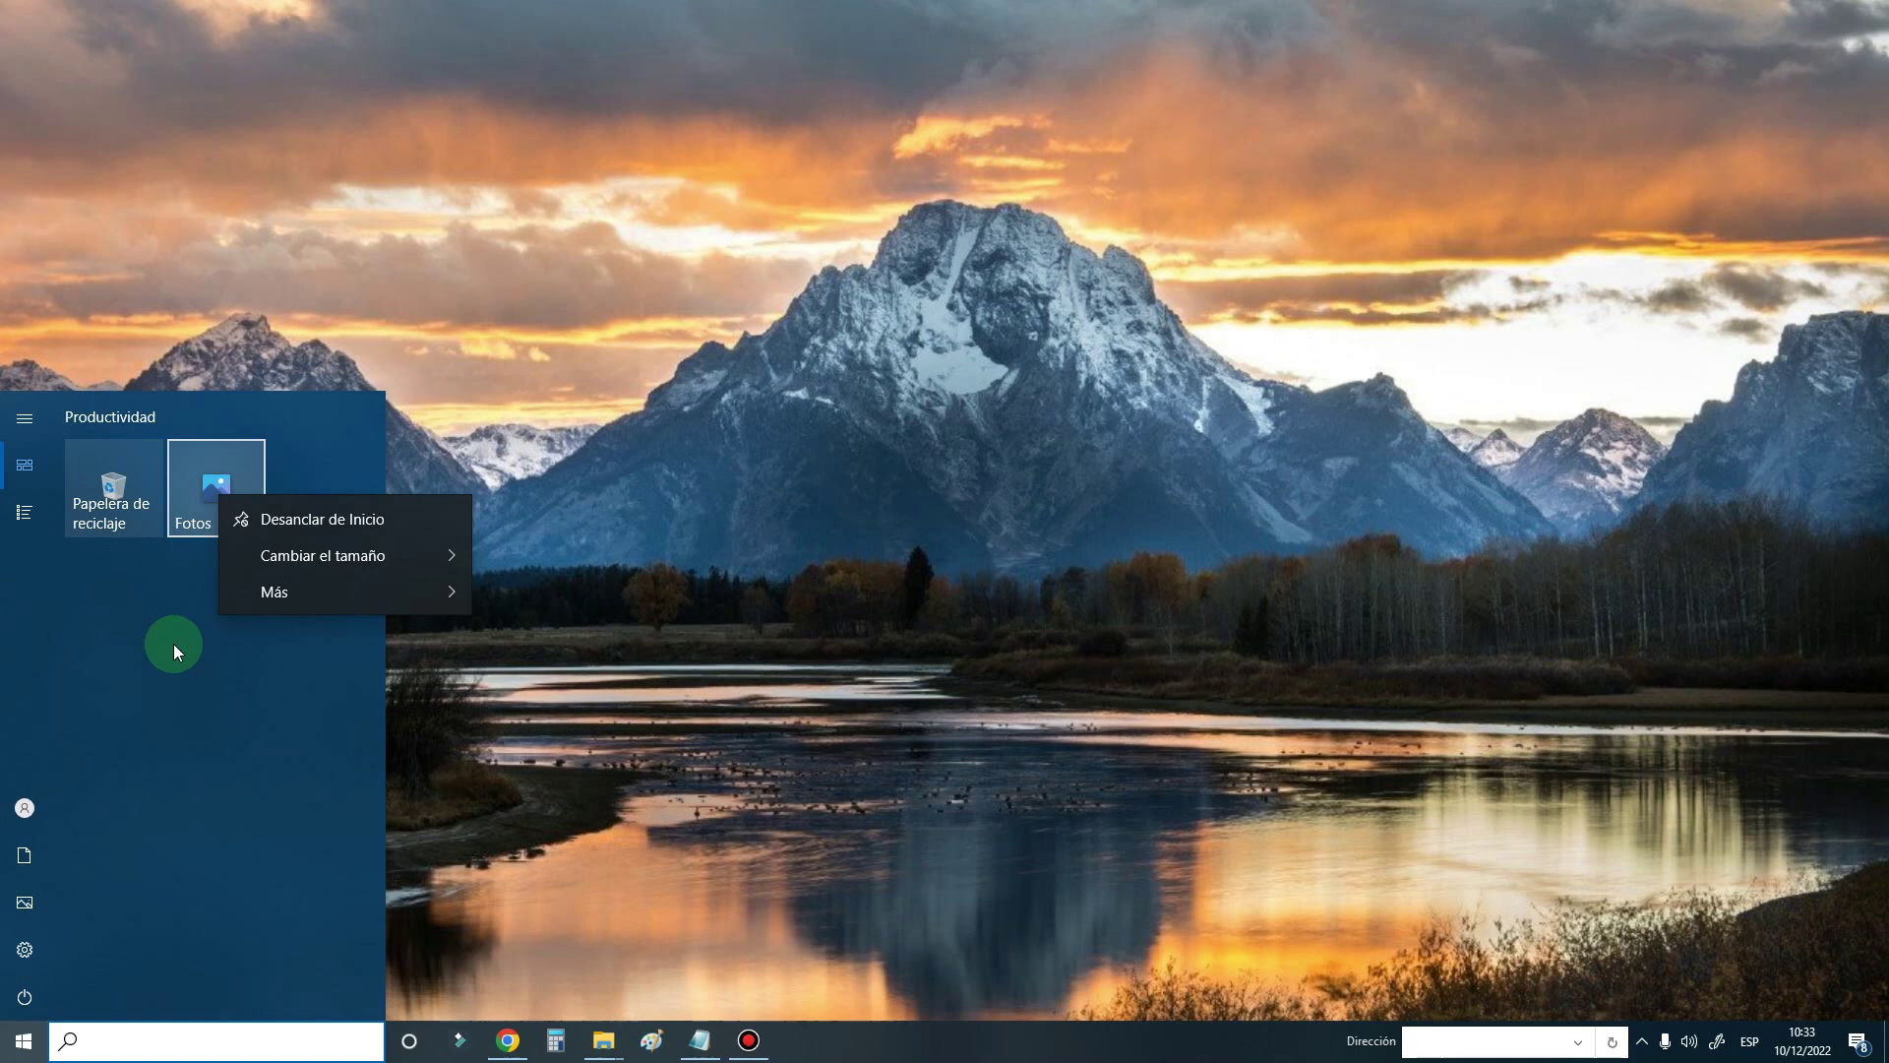
click(642, 763)
- Search Windows for "apli", open Aplicaciones y características and maximize its window
click(116, 1035)
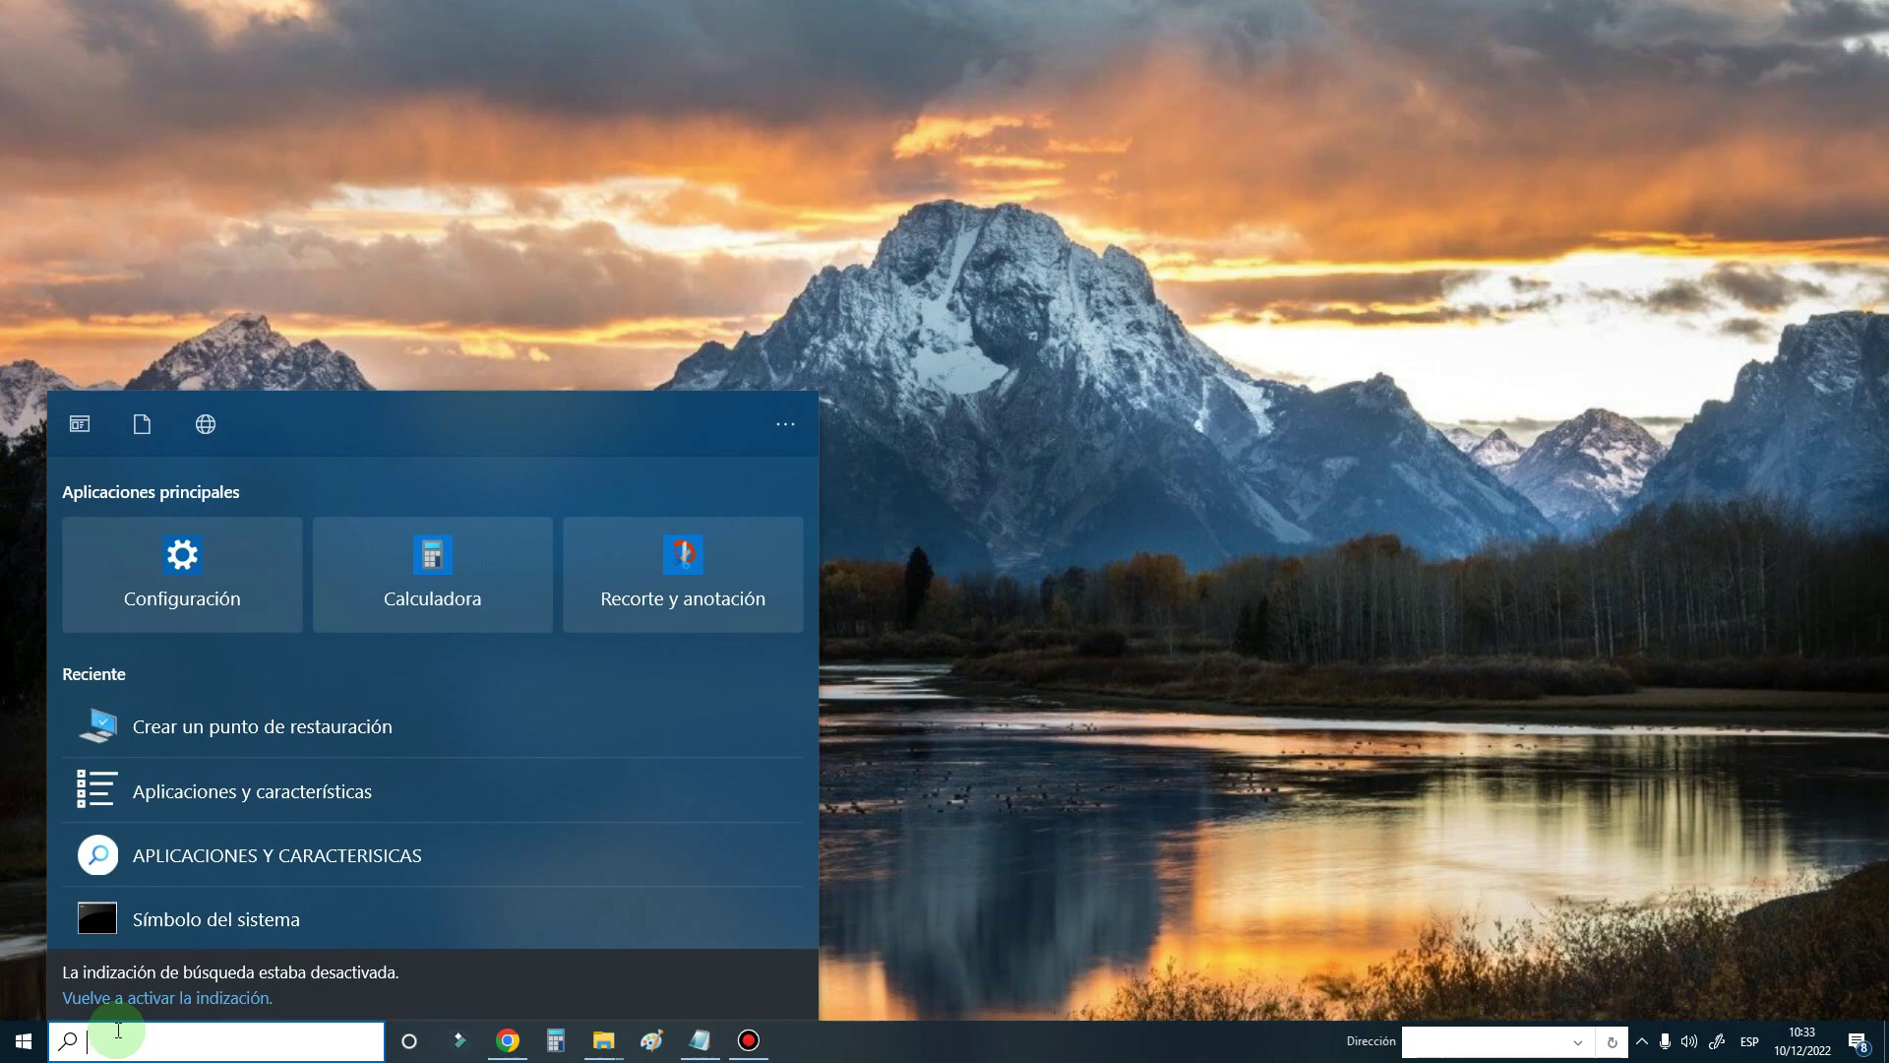
text(apli)
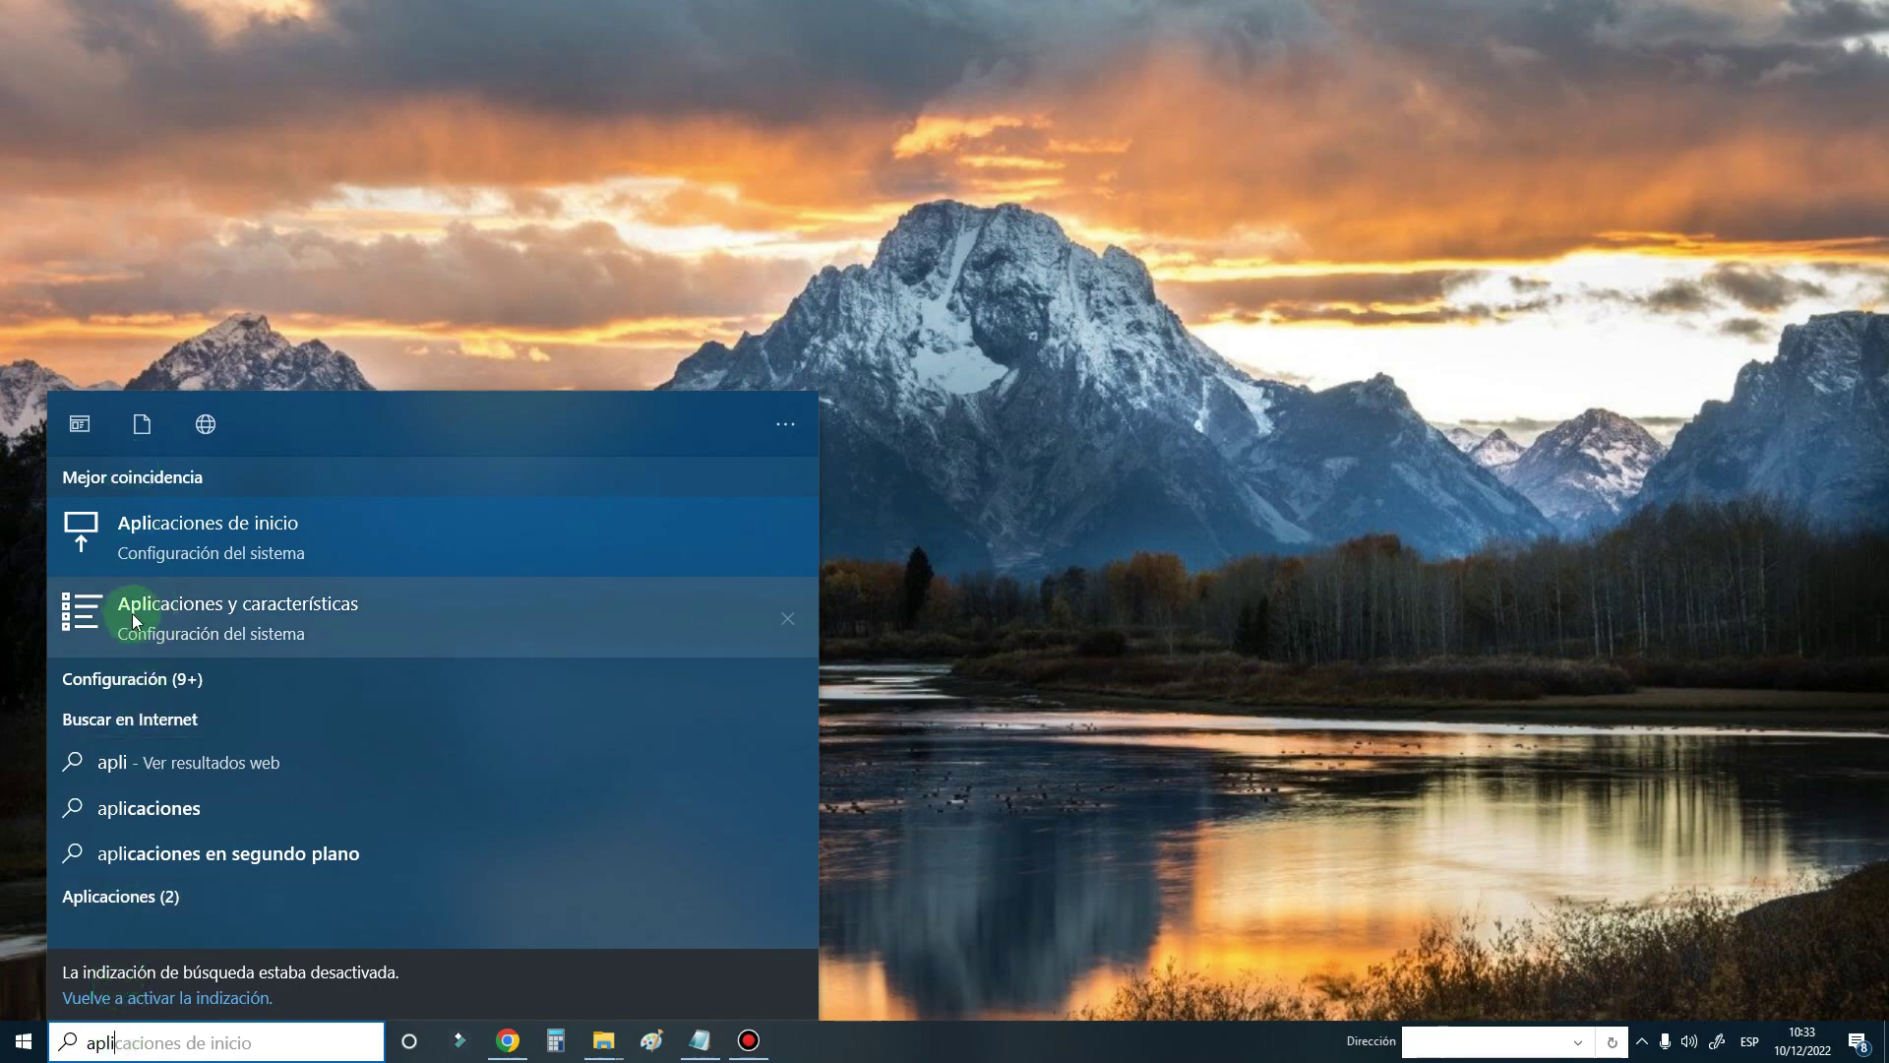
click(216, 618)
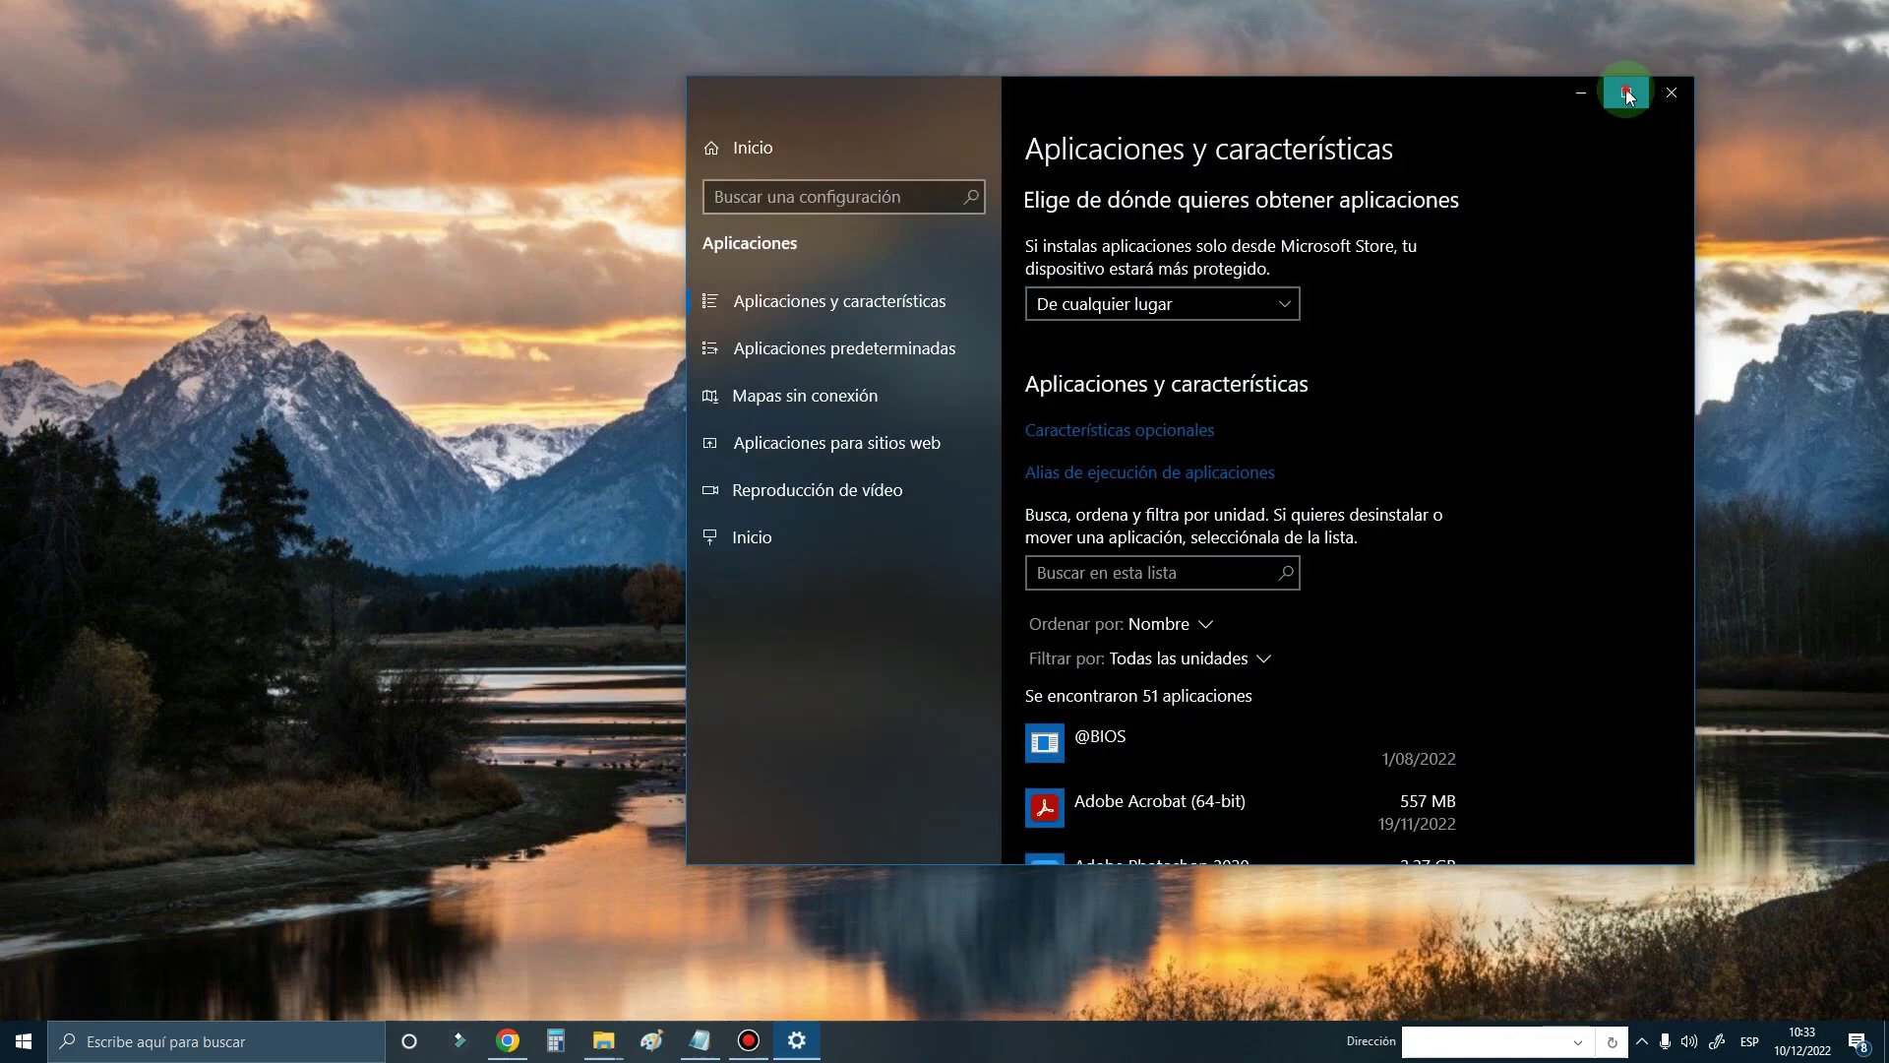
click(1627, 94)
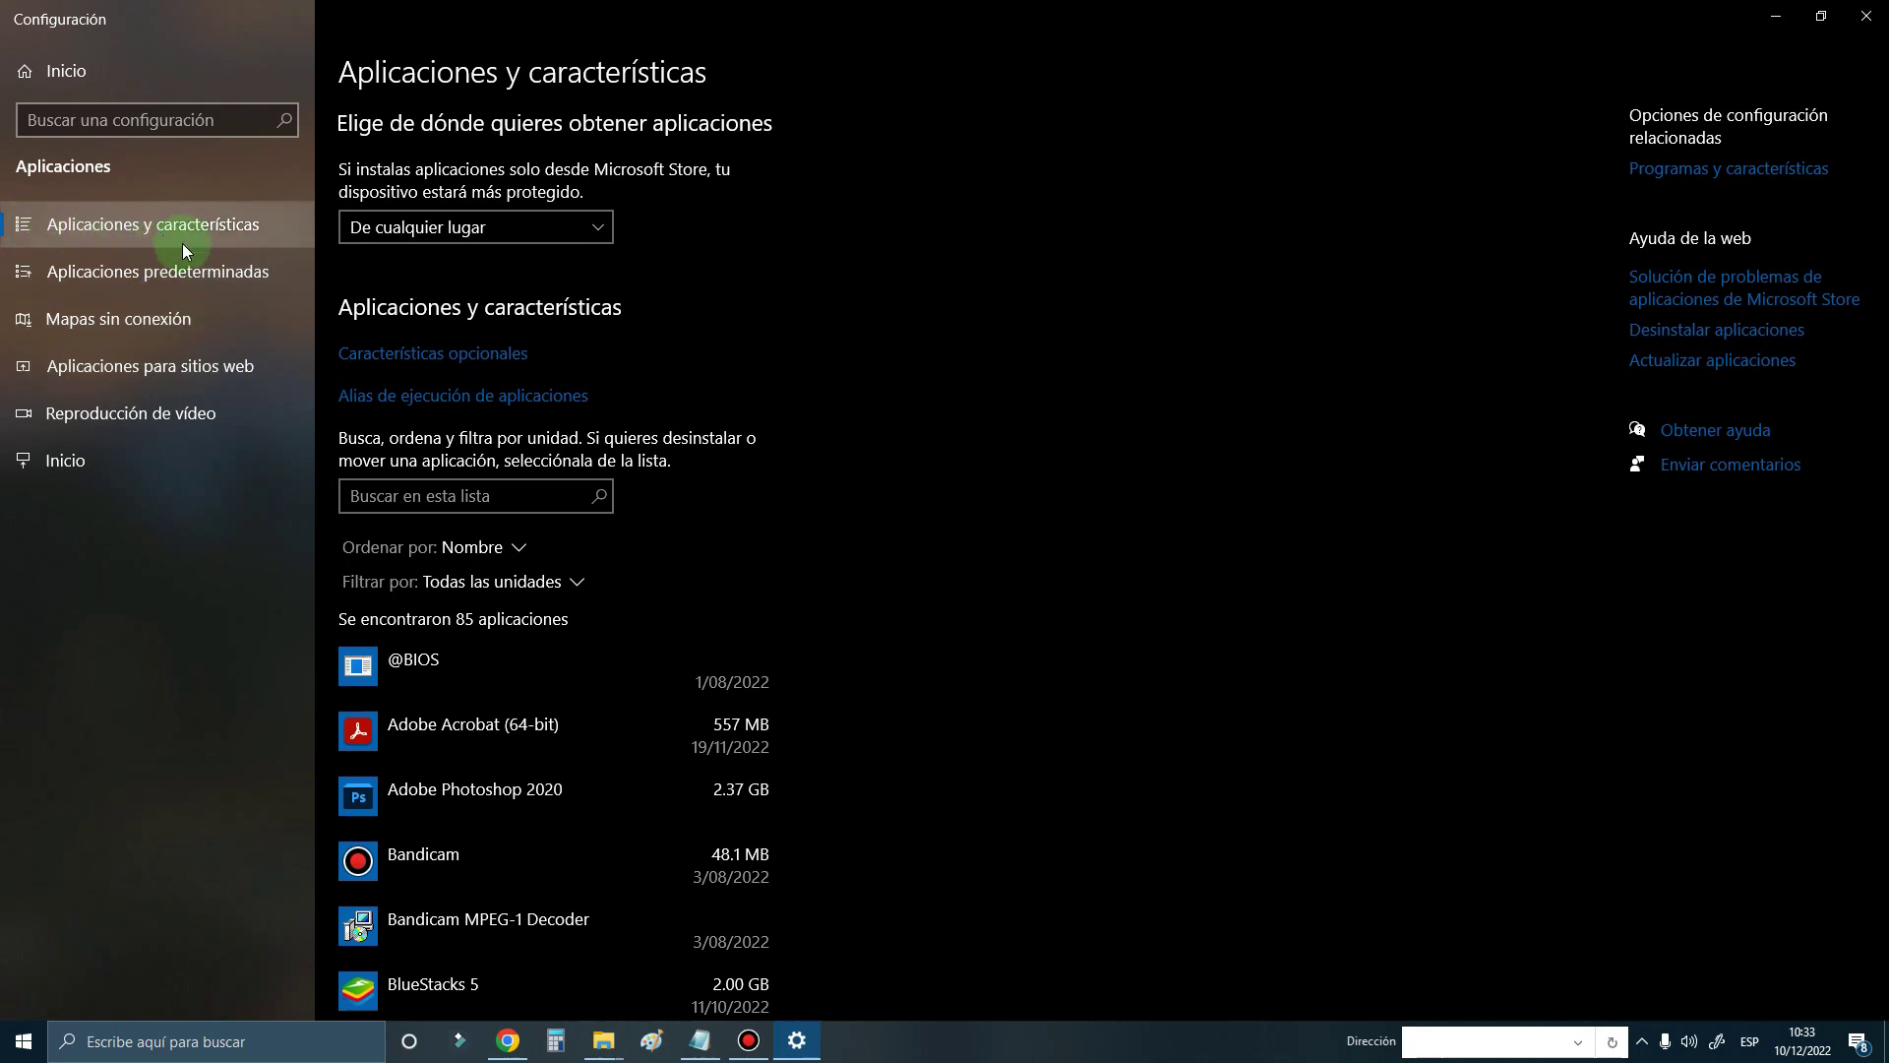
- Uninstall GameShared from the list of installed applications
scroll(583, 632, down, 3)
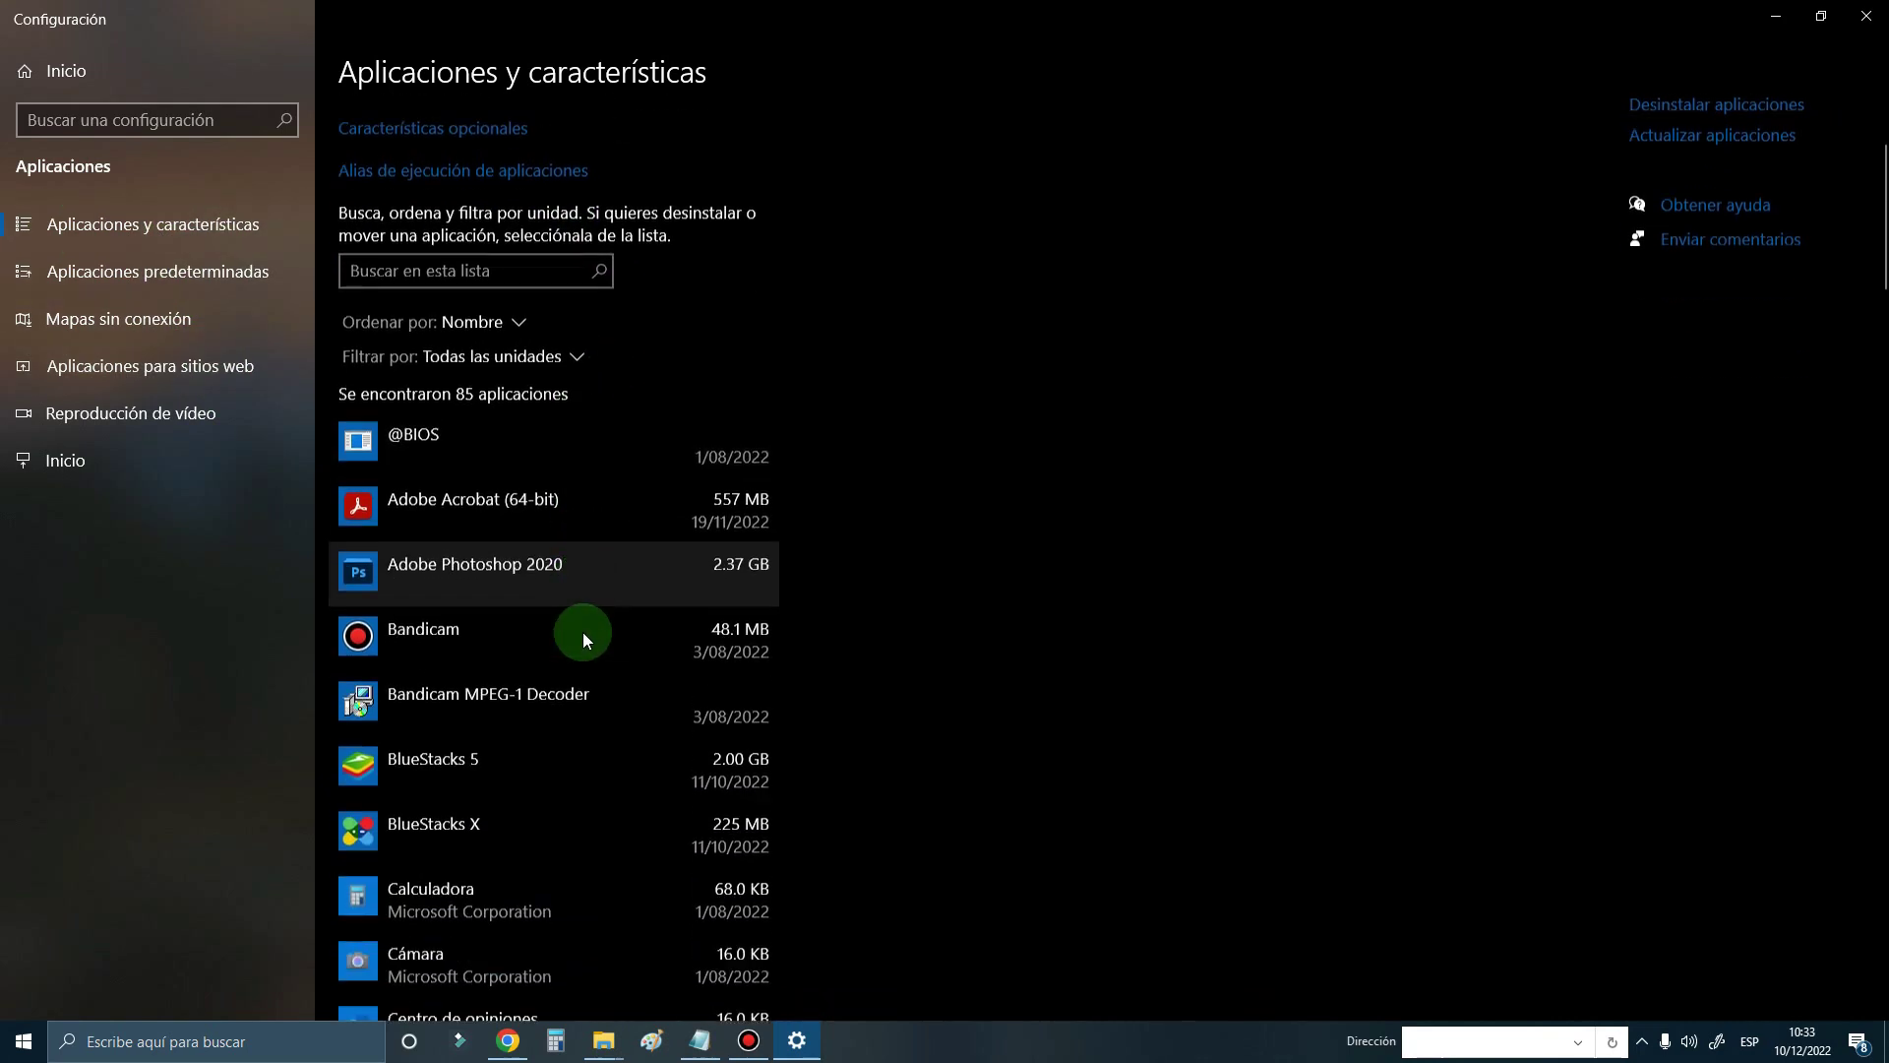
scroll(583, 632, down, 1)
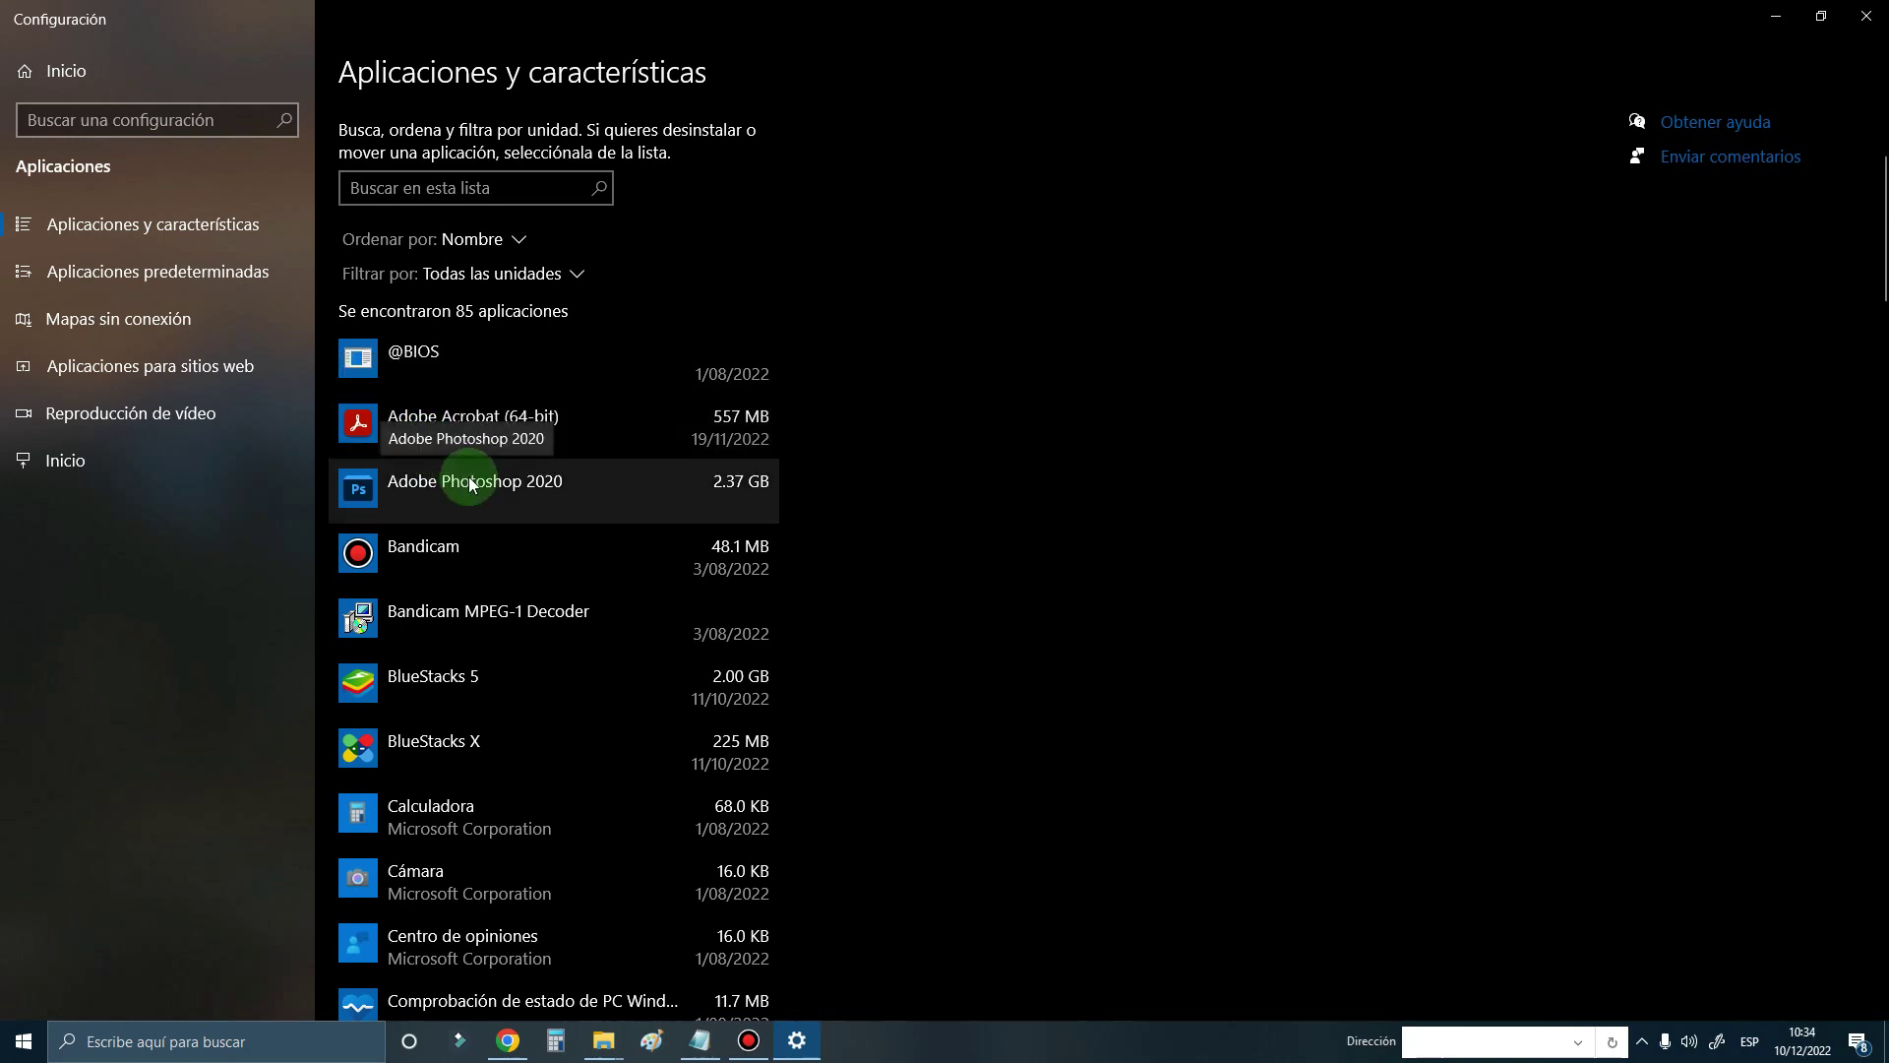
scroll(469, 482, down, 2)
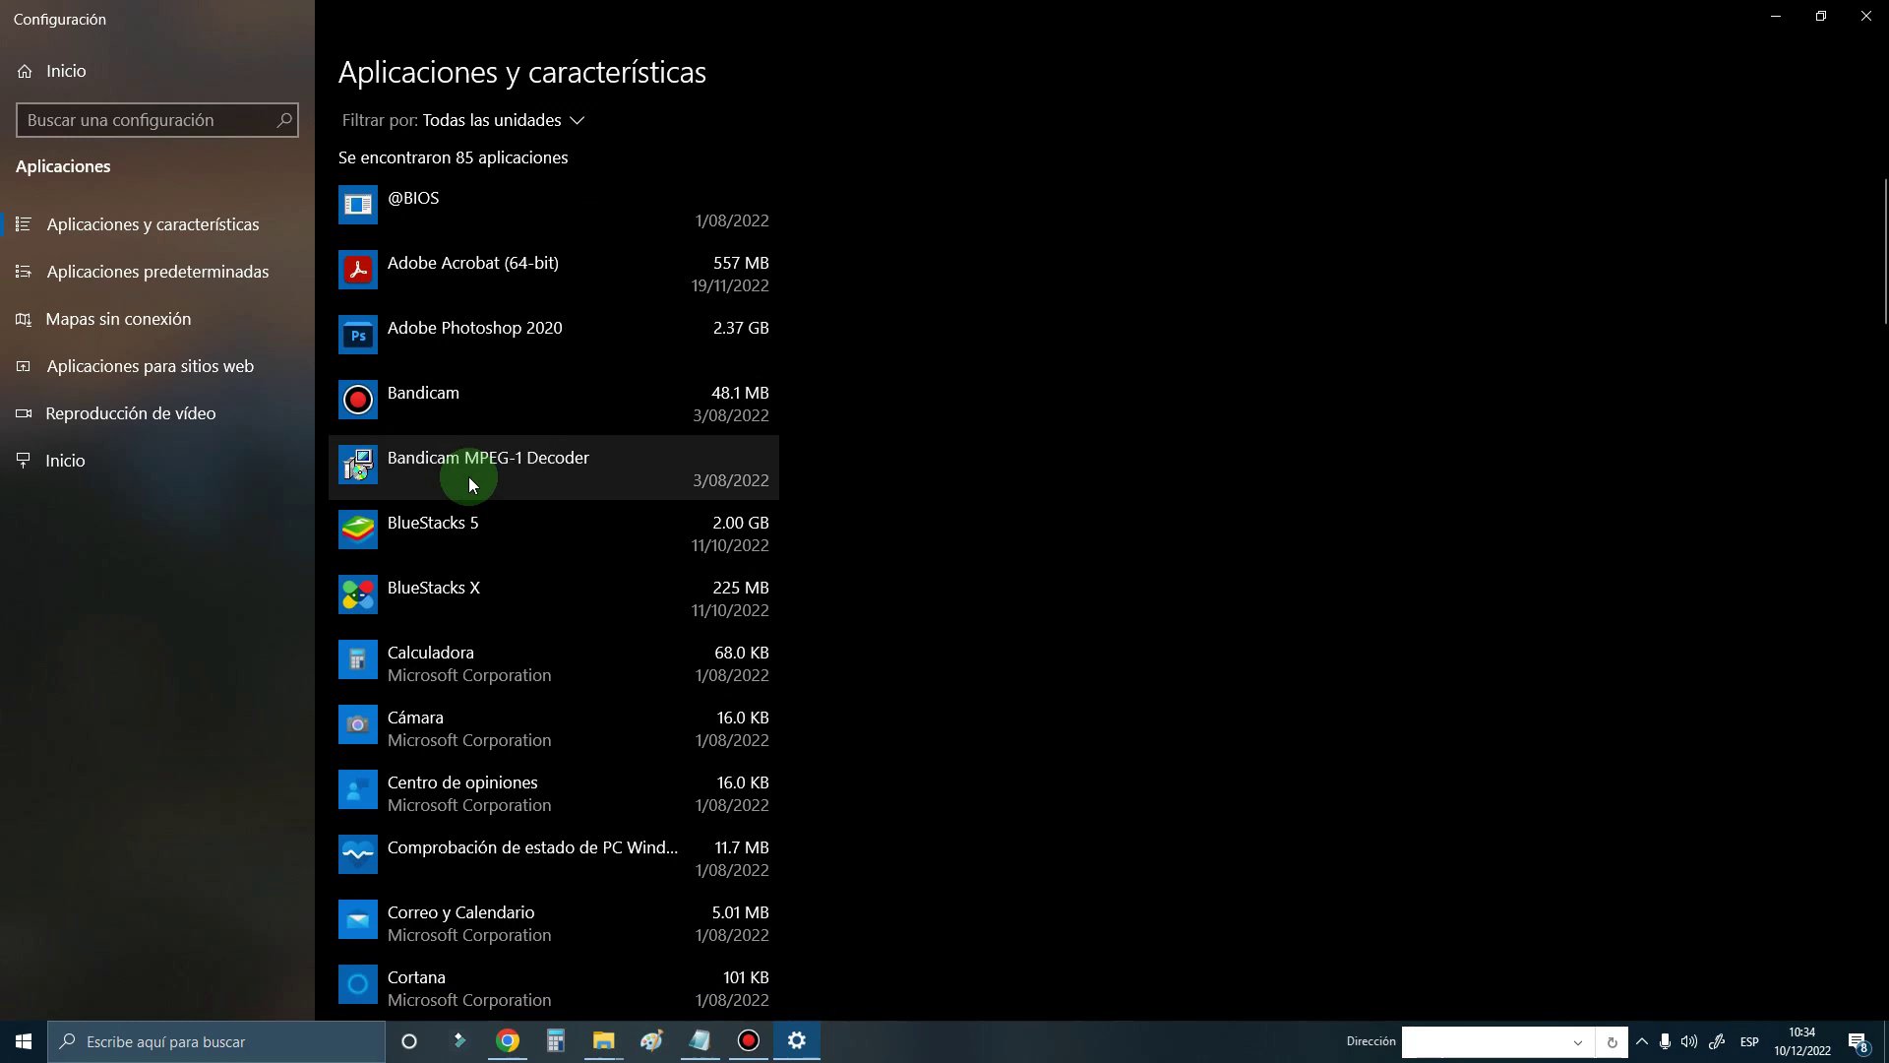
scroll(468, 477, down, 7)
scroll(468, 476, down, 3)
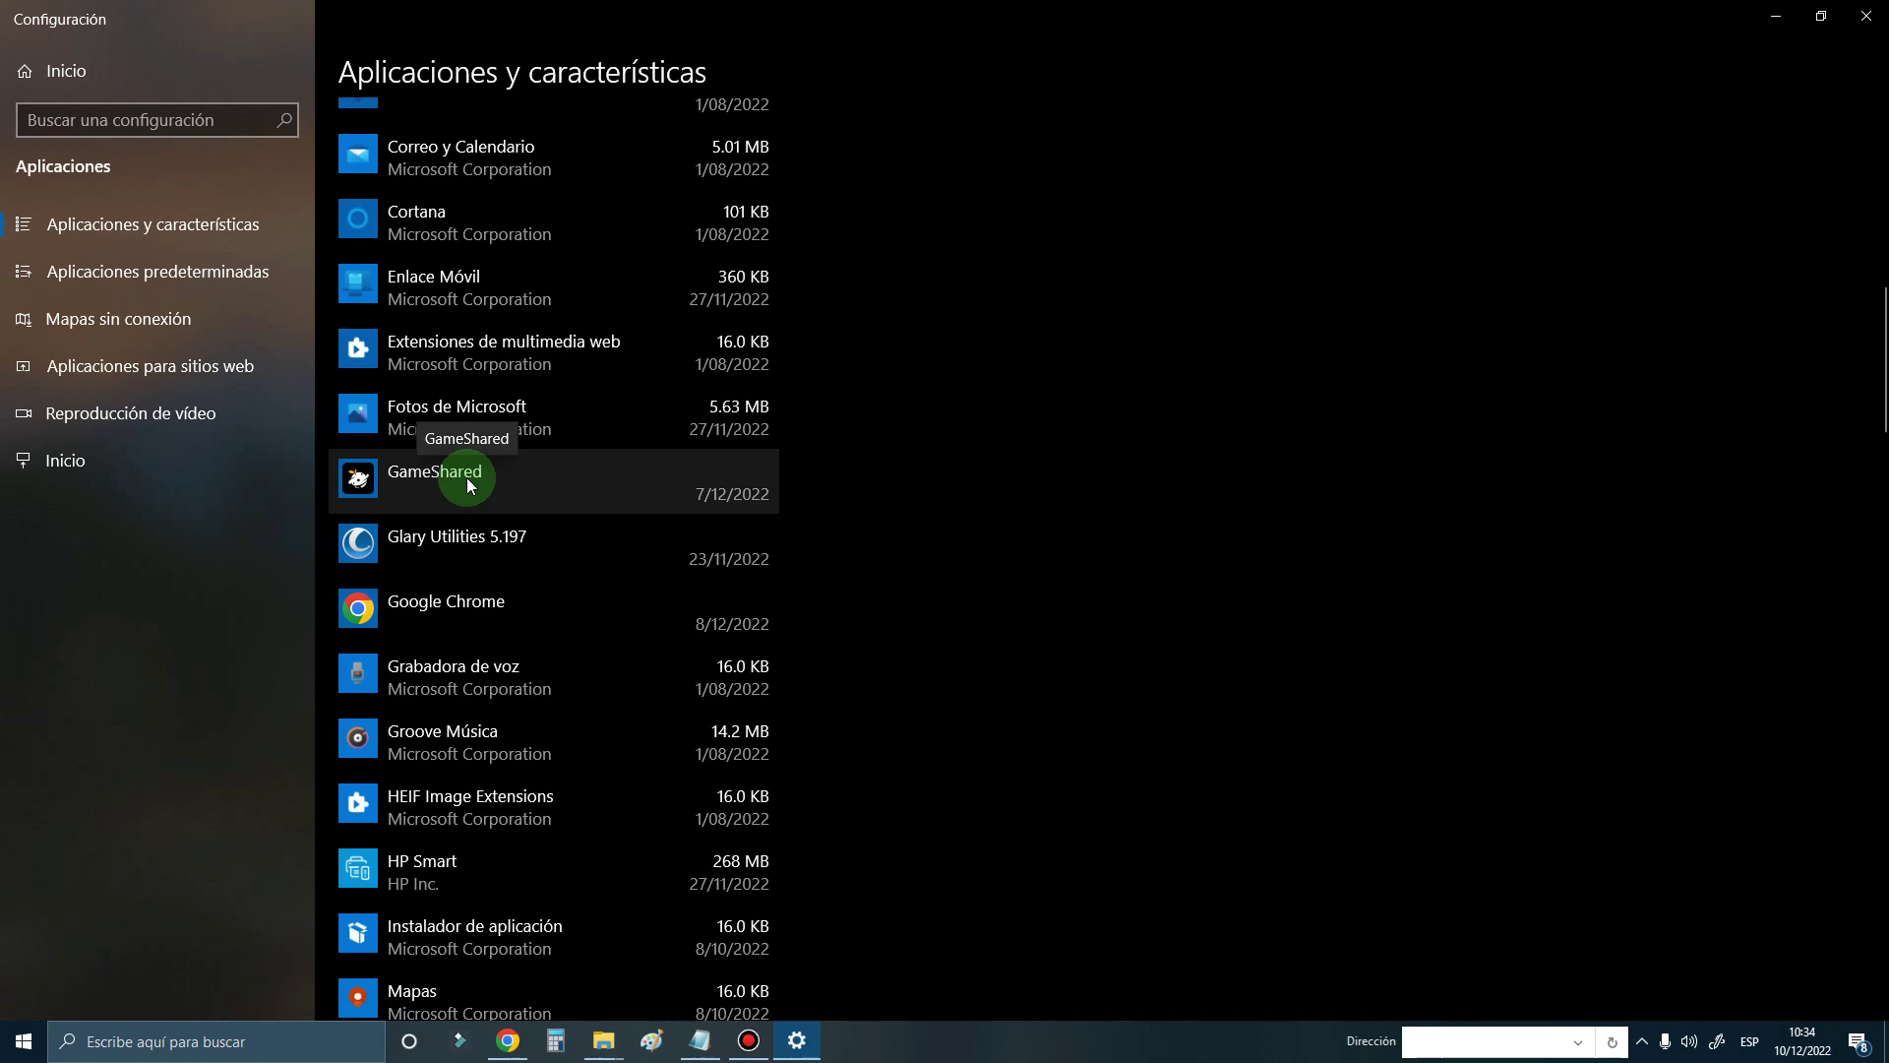
click(468, 485)
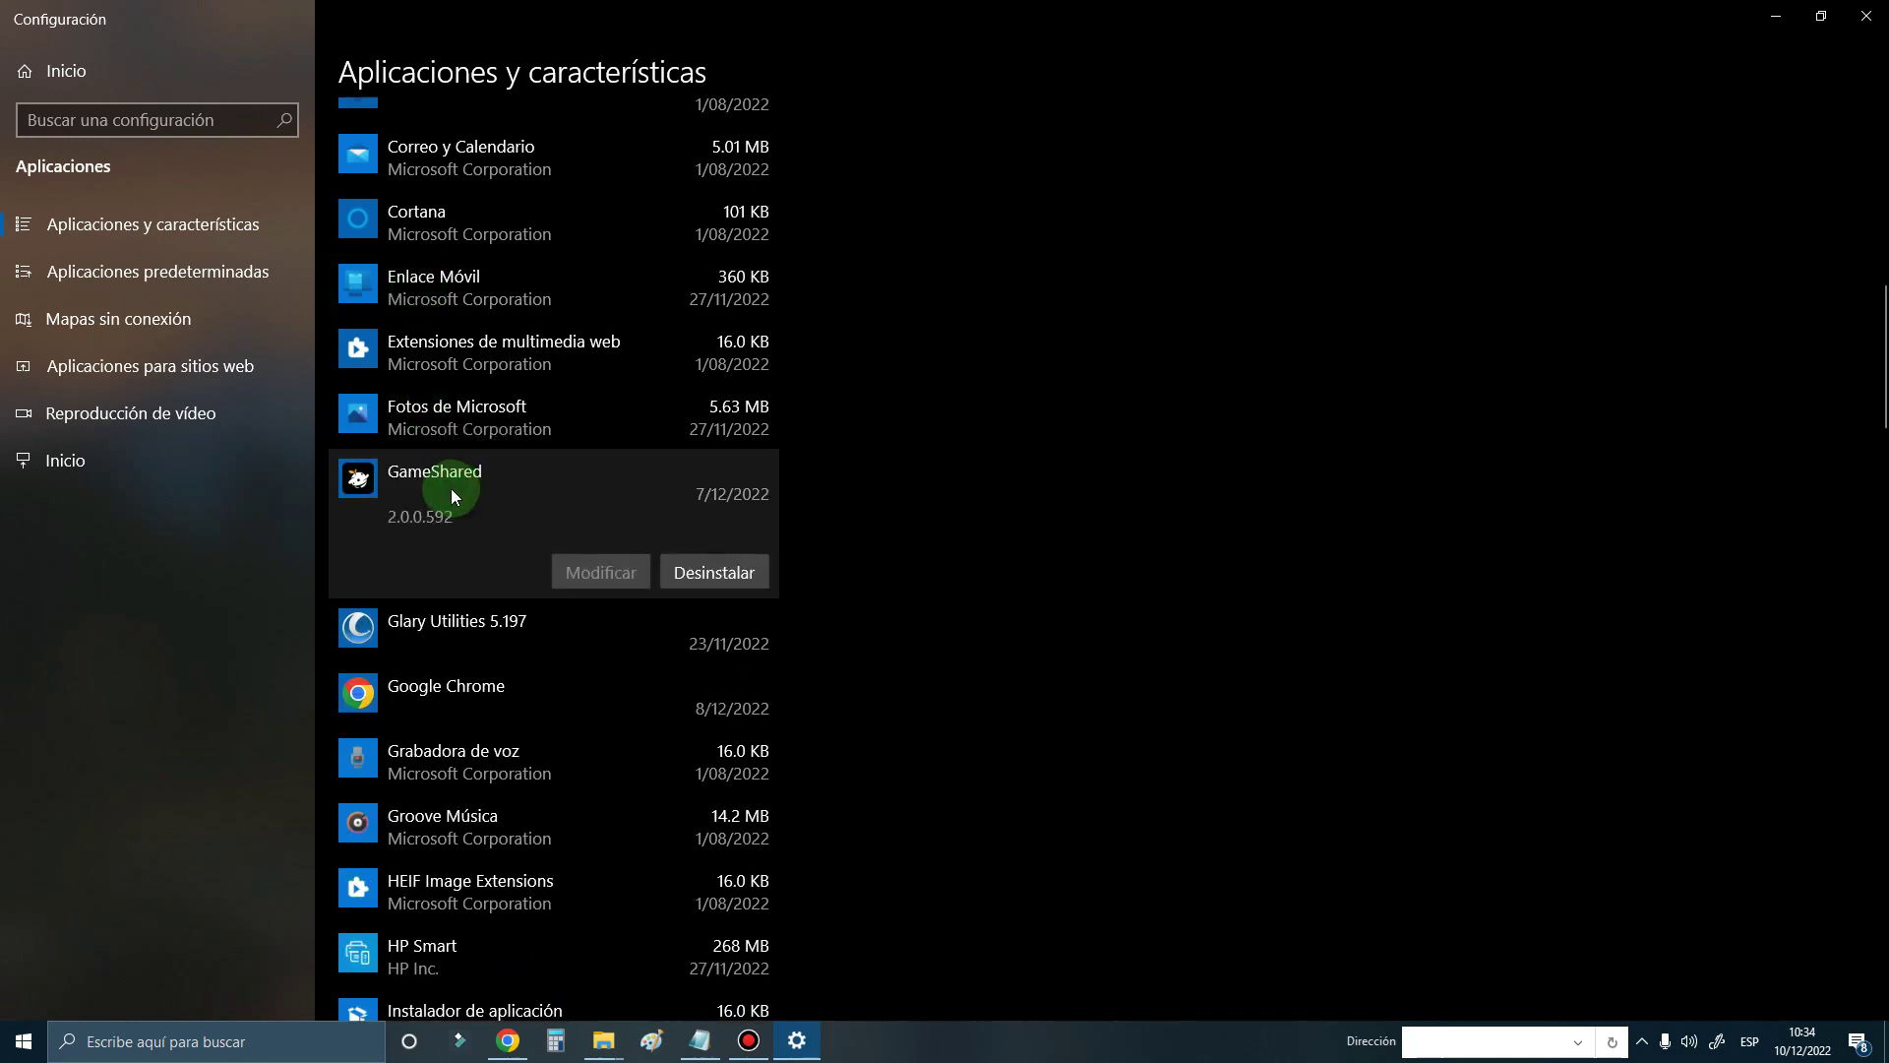
click(758, 573)
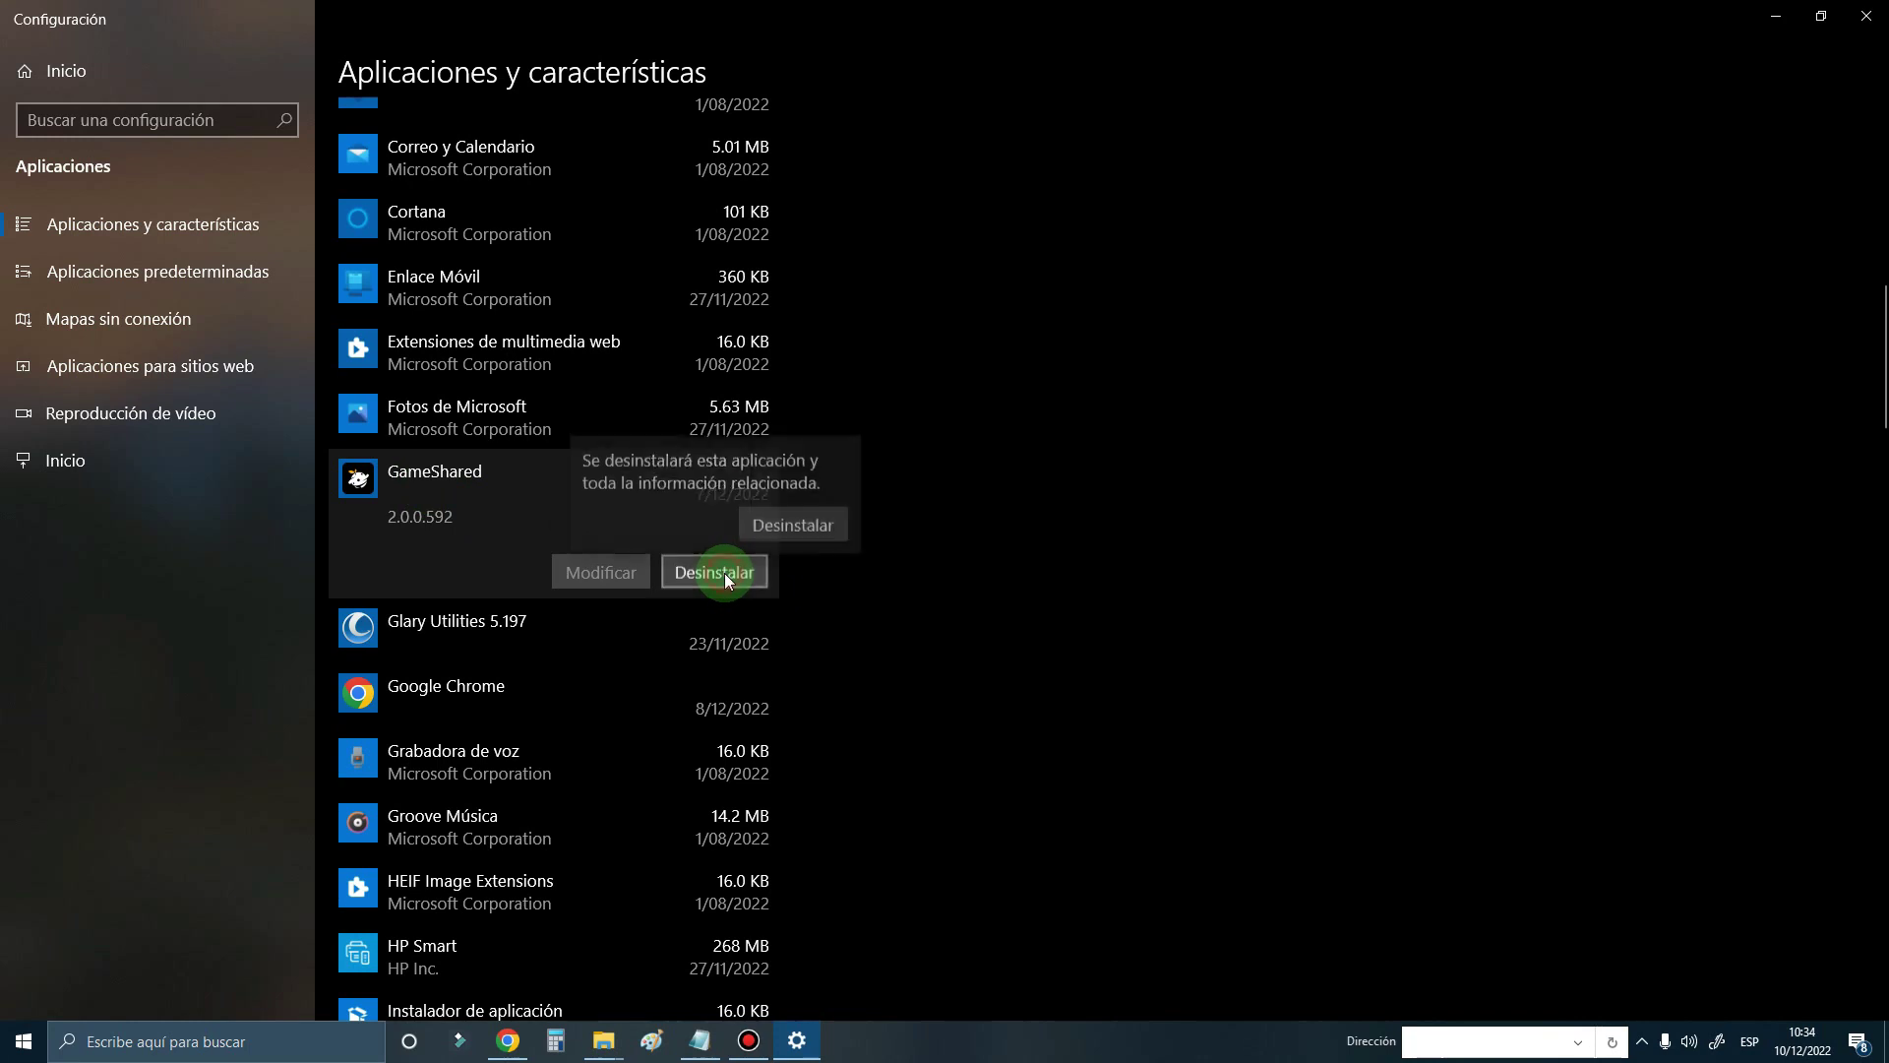
click(793, 527)
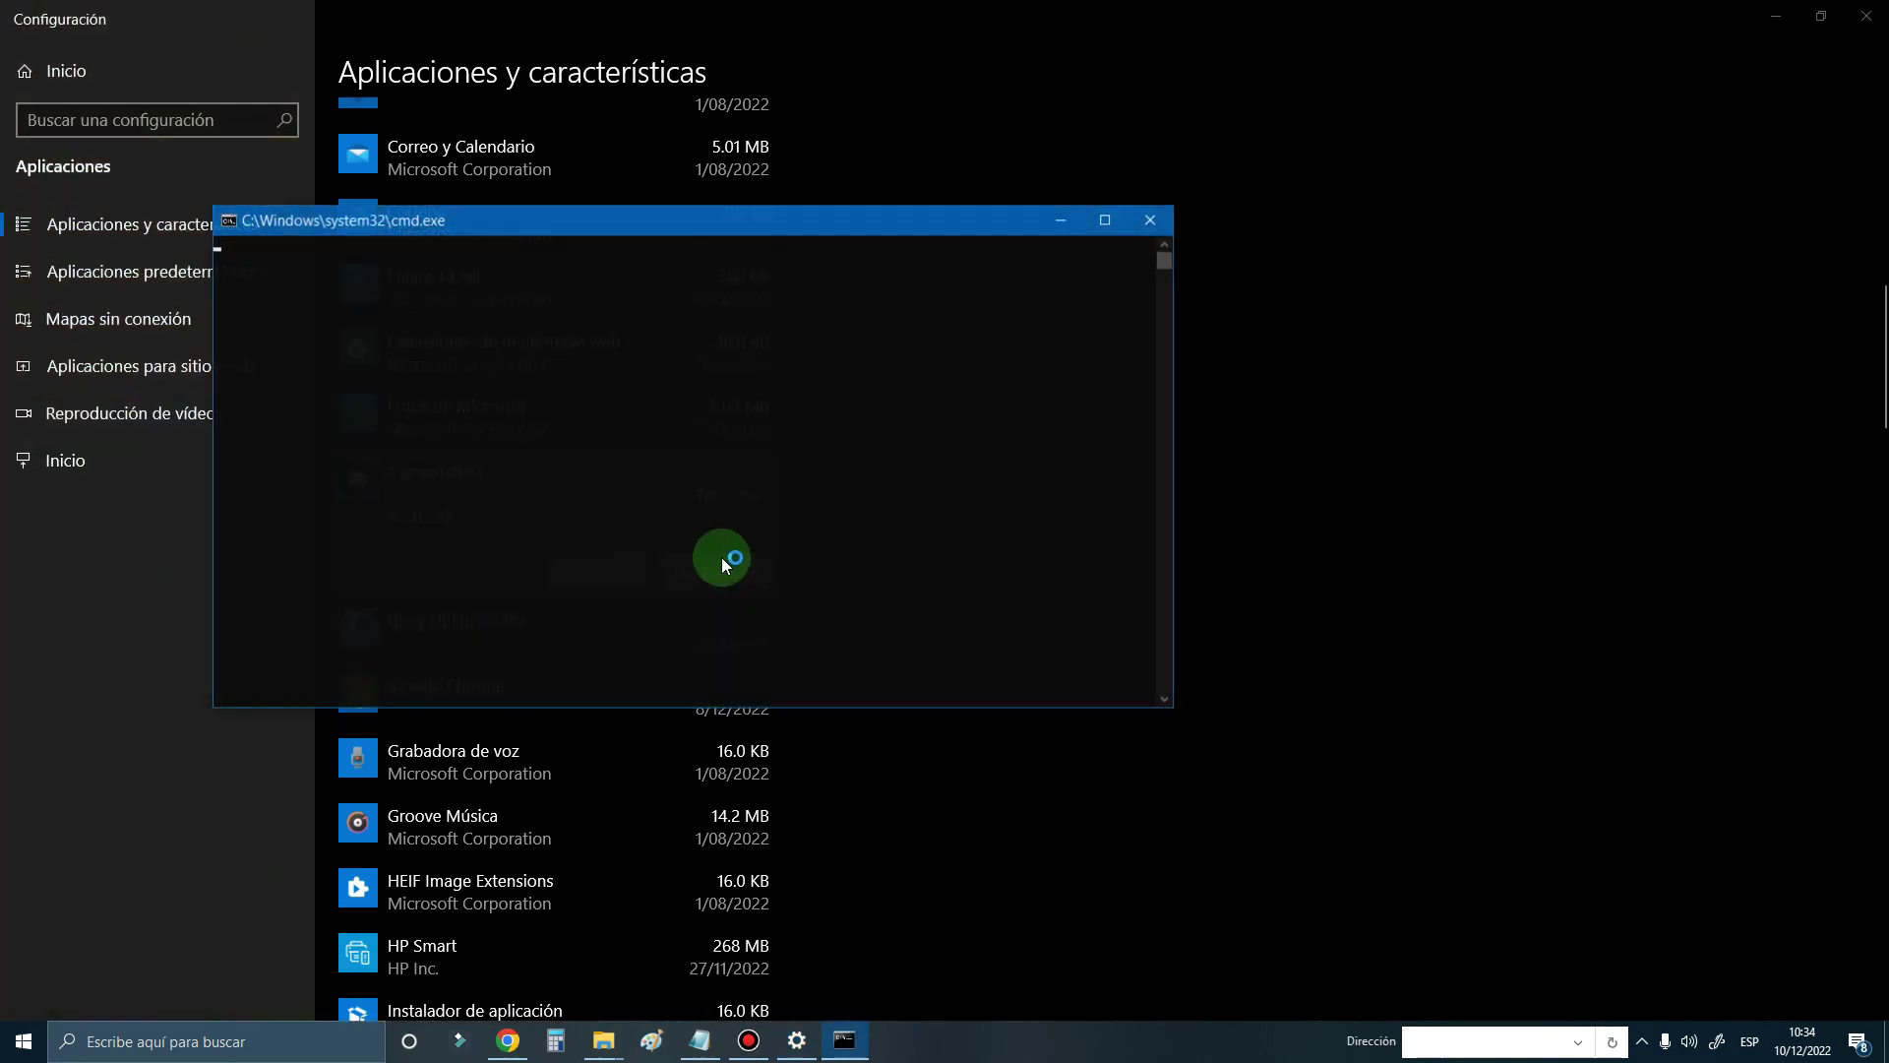
click(462, 584)
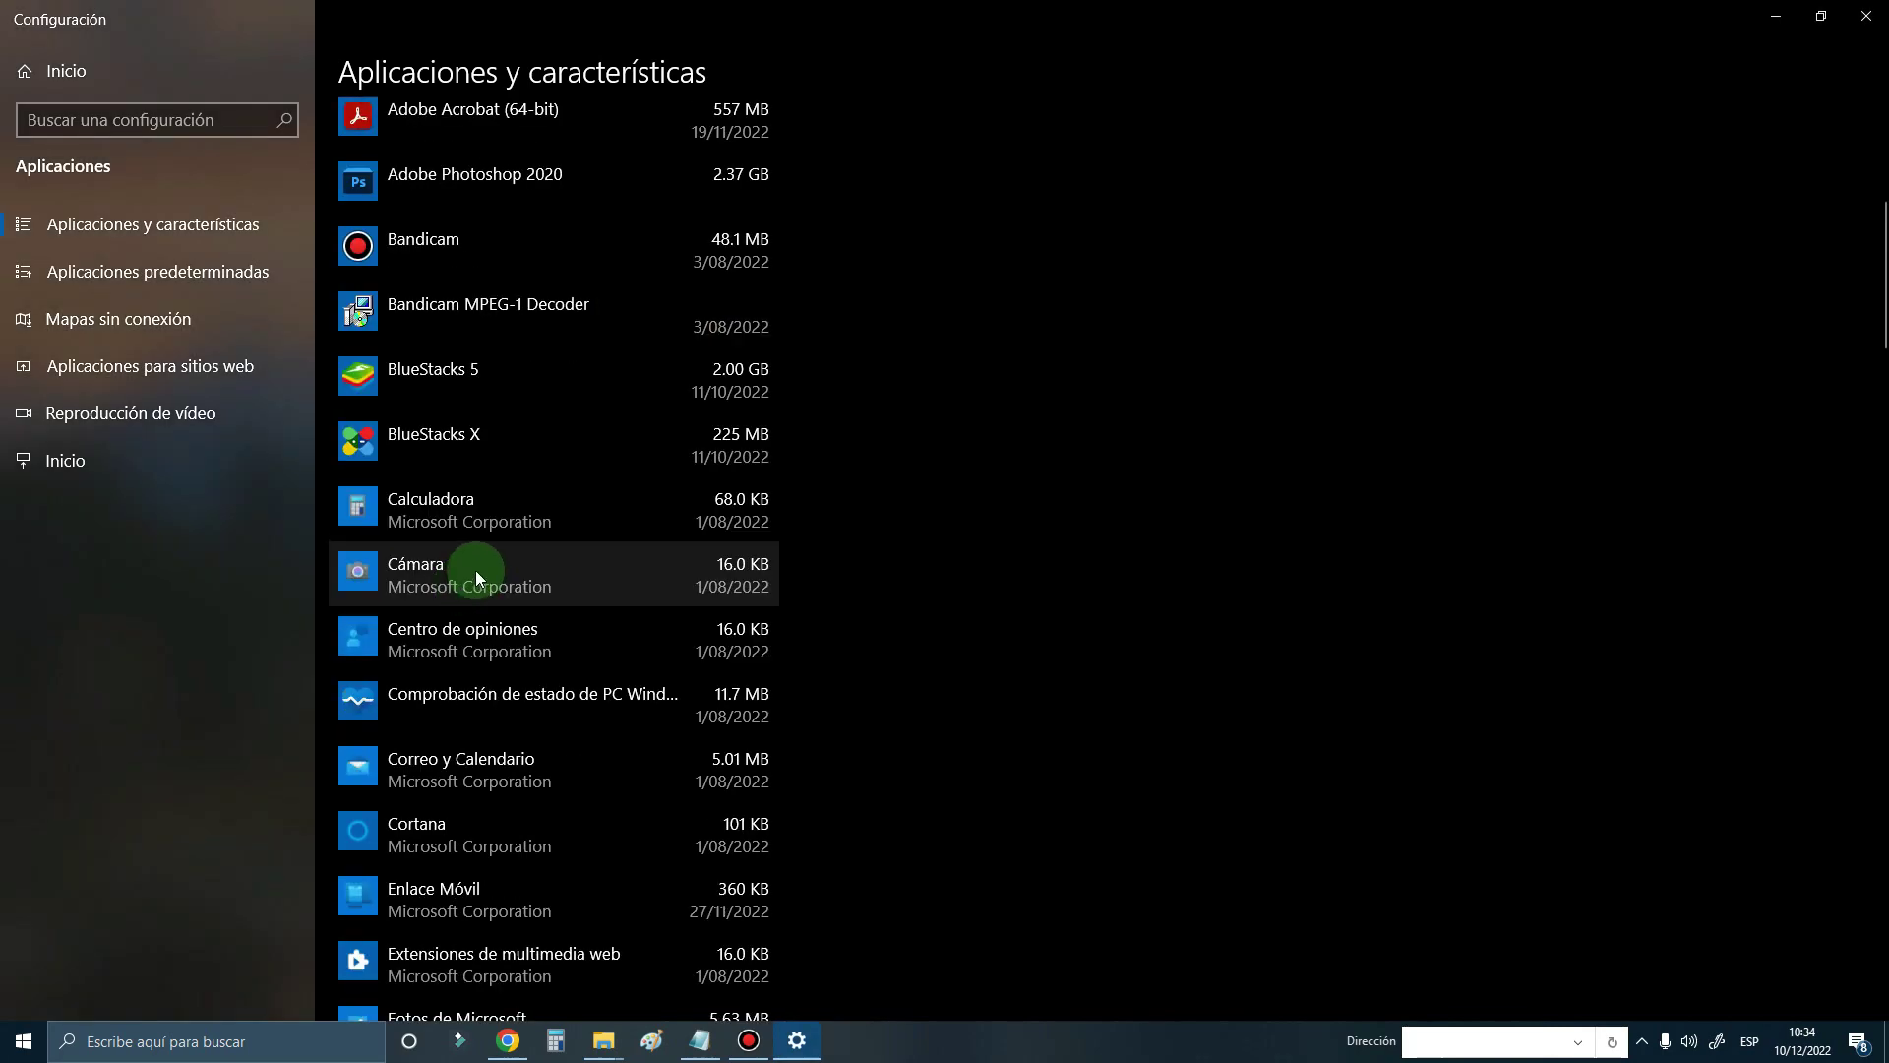
- Look through the installed applications list for unneeded programs, then return to its beginning
scroll(472, 576, down, 2)
scroll(473, 579, down, 3)
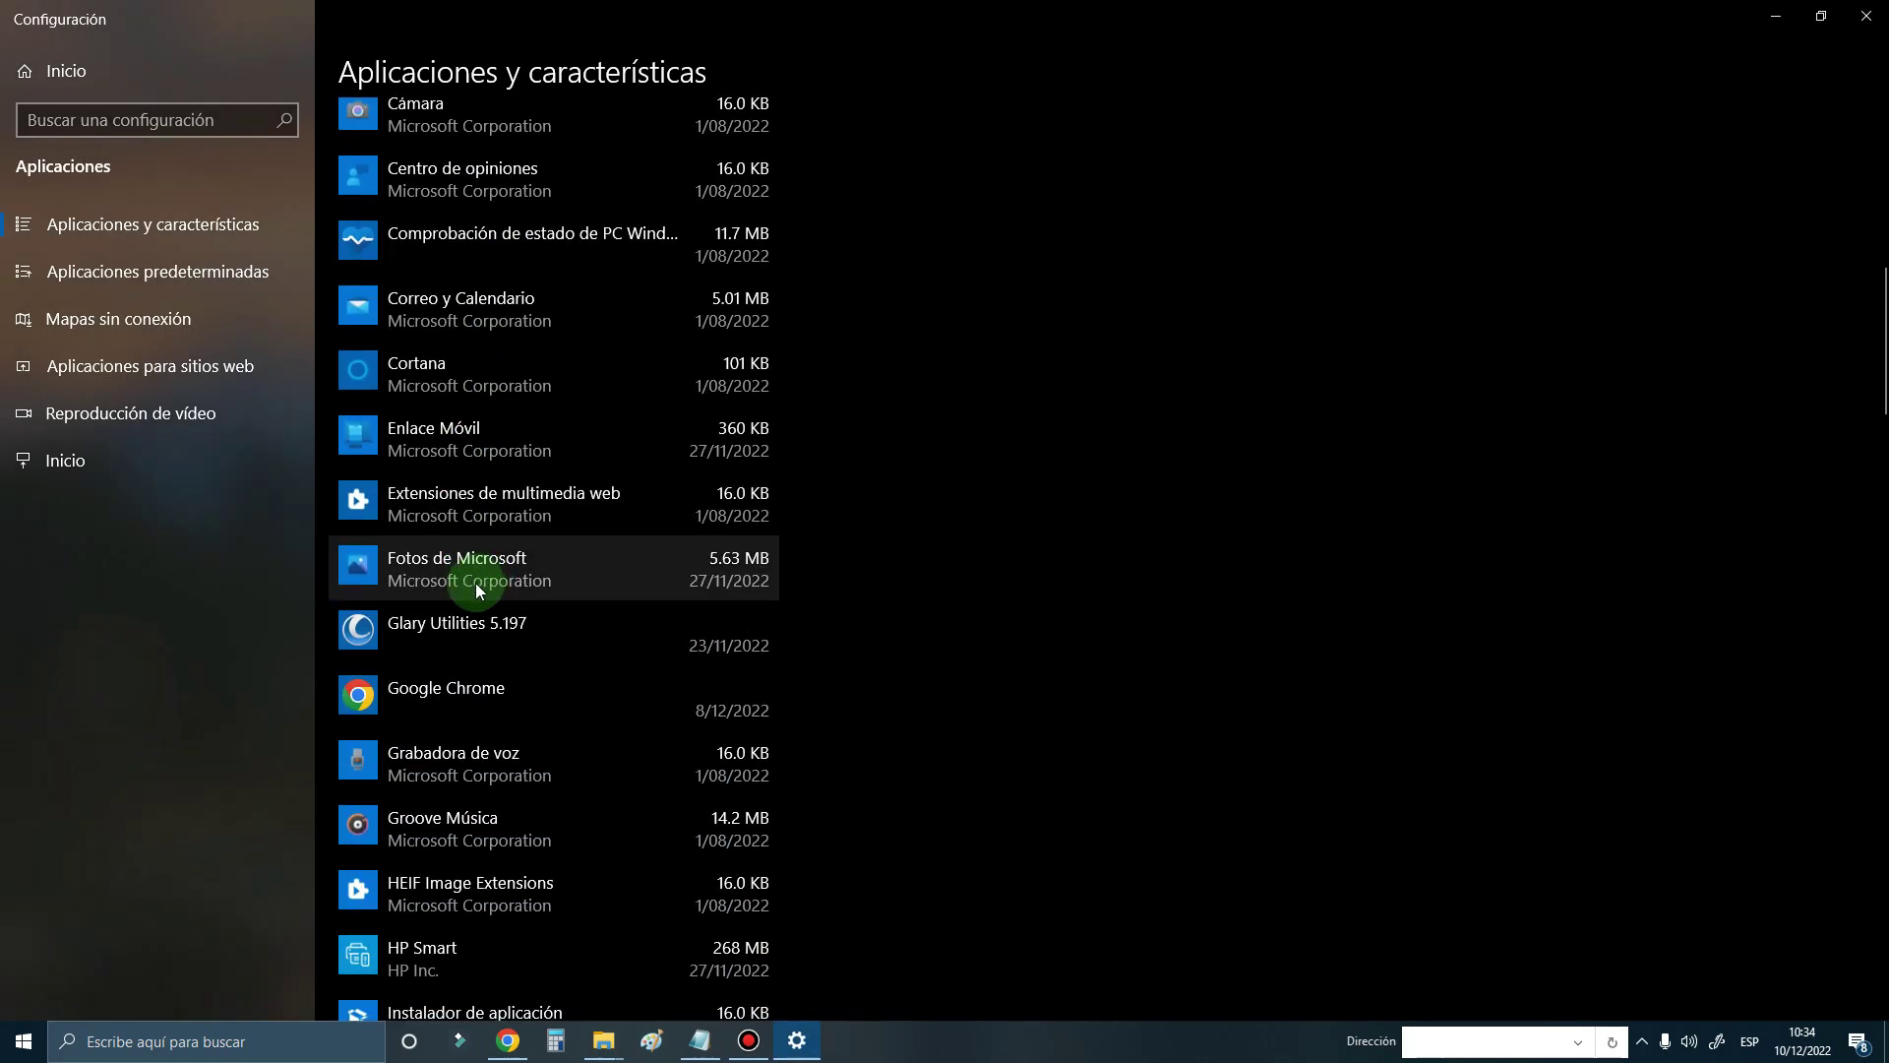
scroll(475, 583, down, 2)
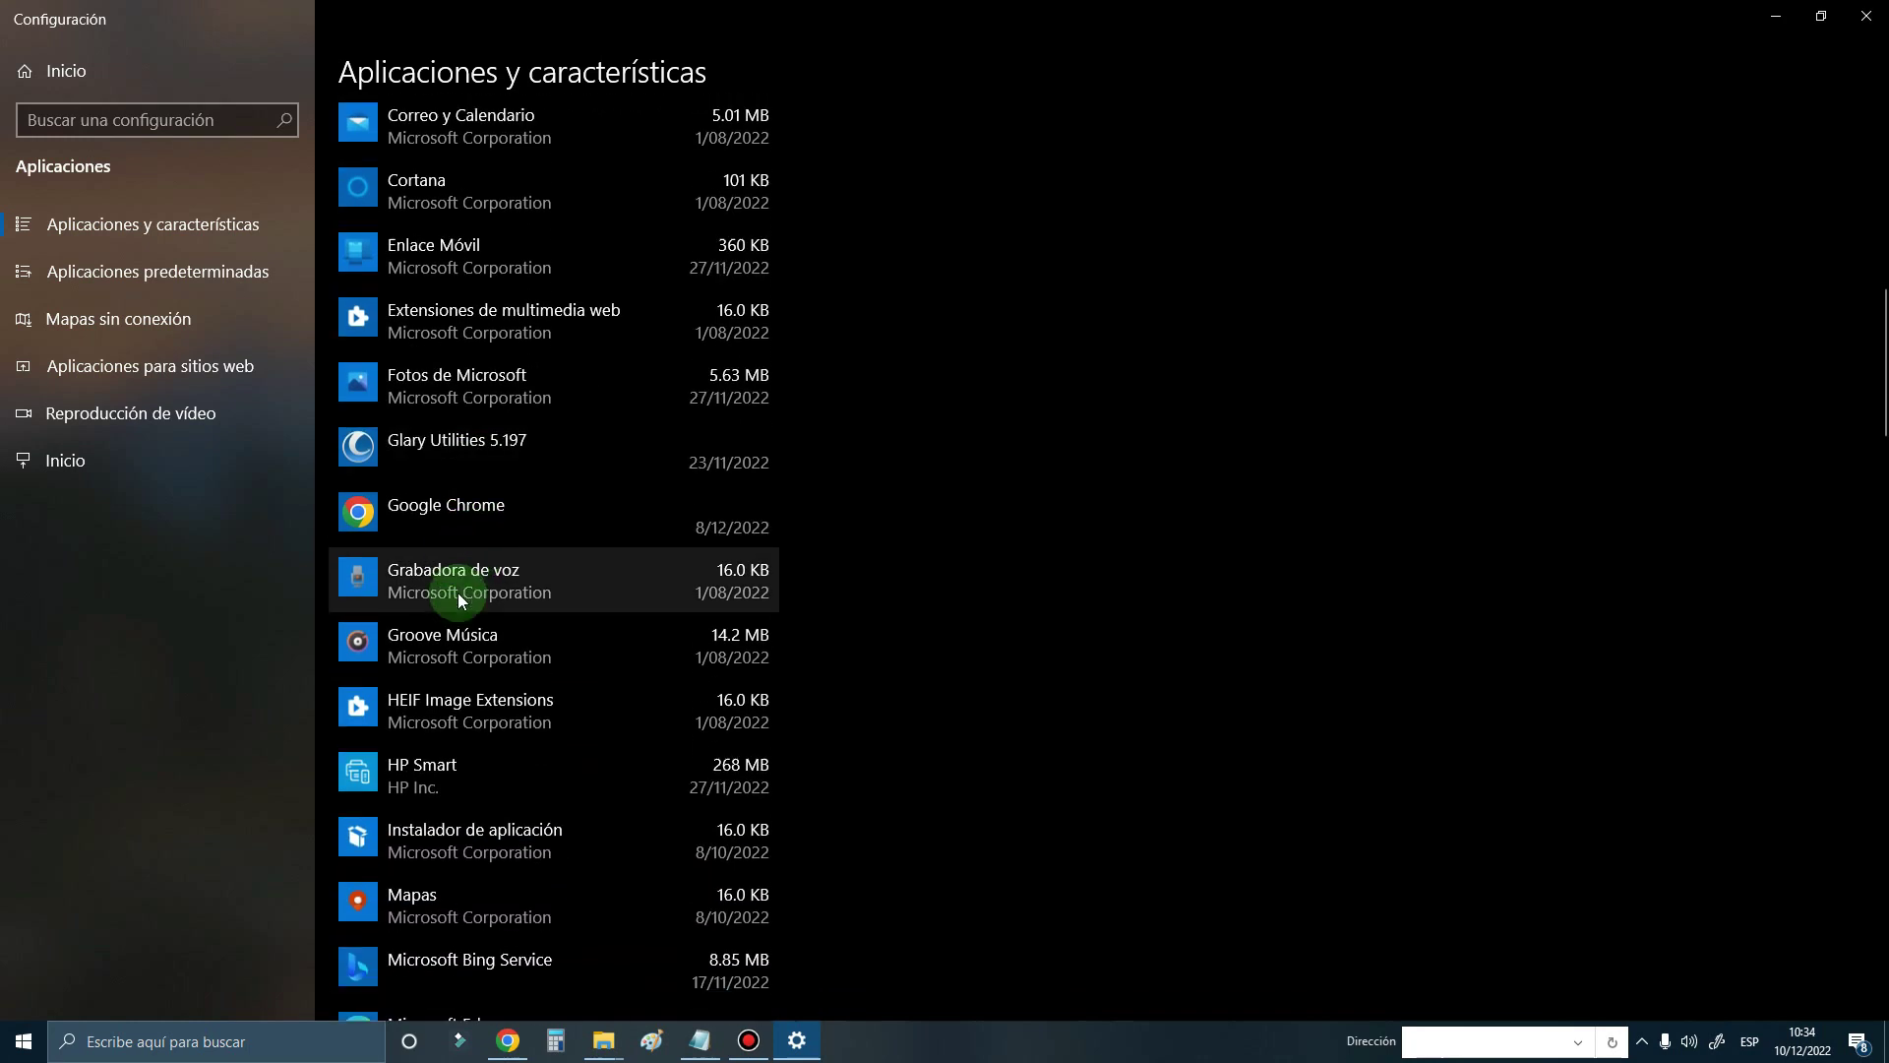
scroll(457, 592, down, 1)
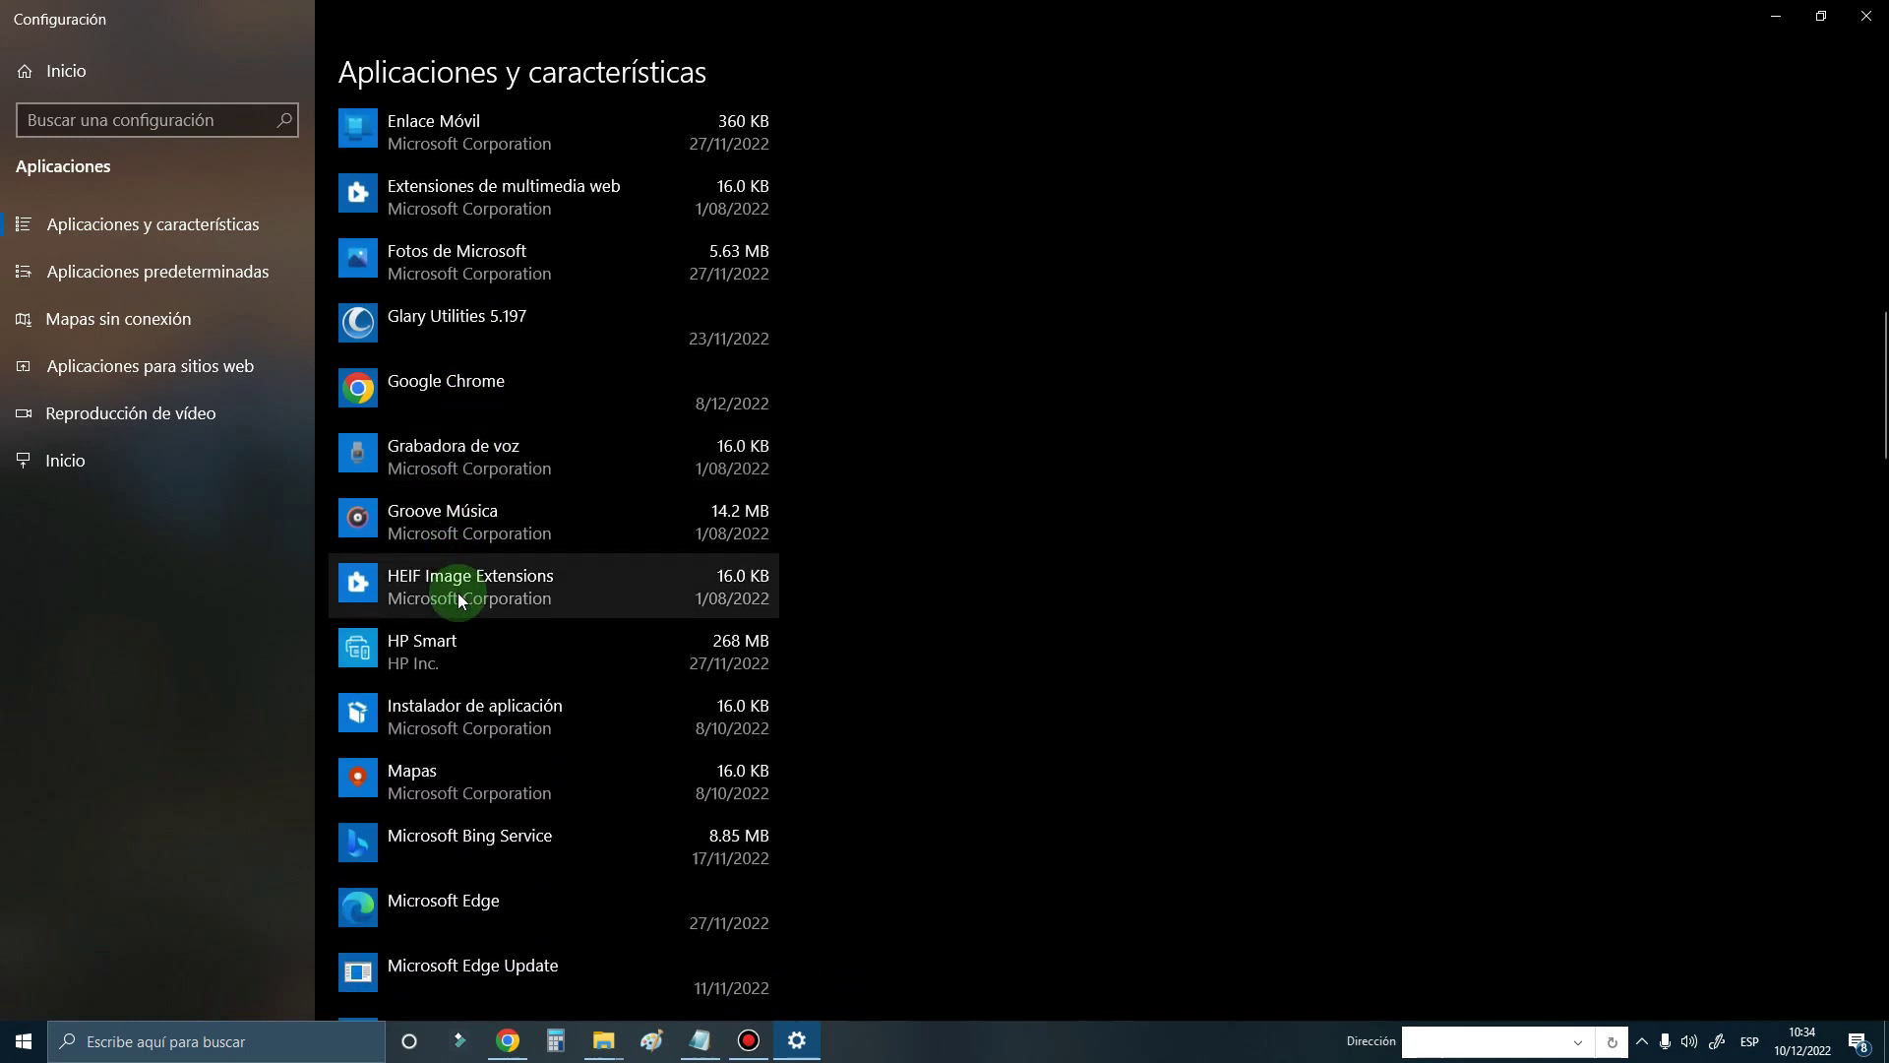
scroll(458, 592, down, 3)
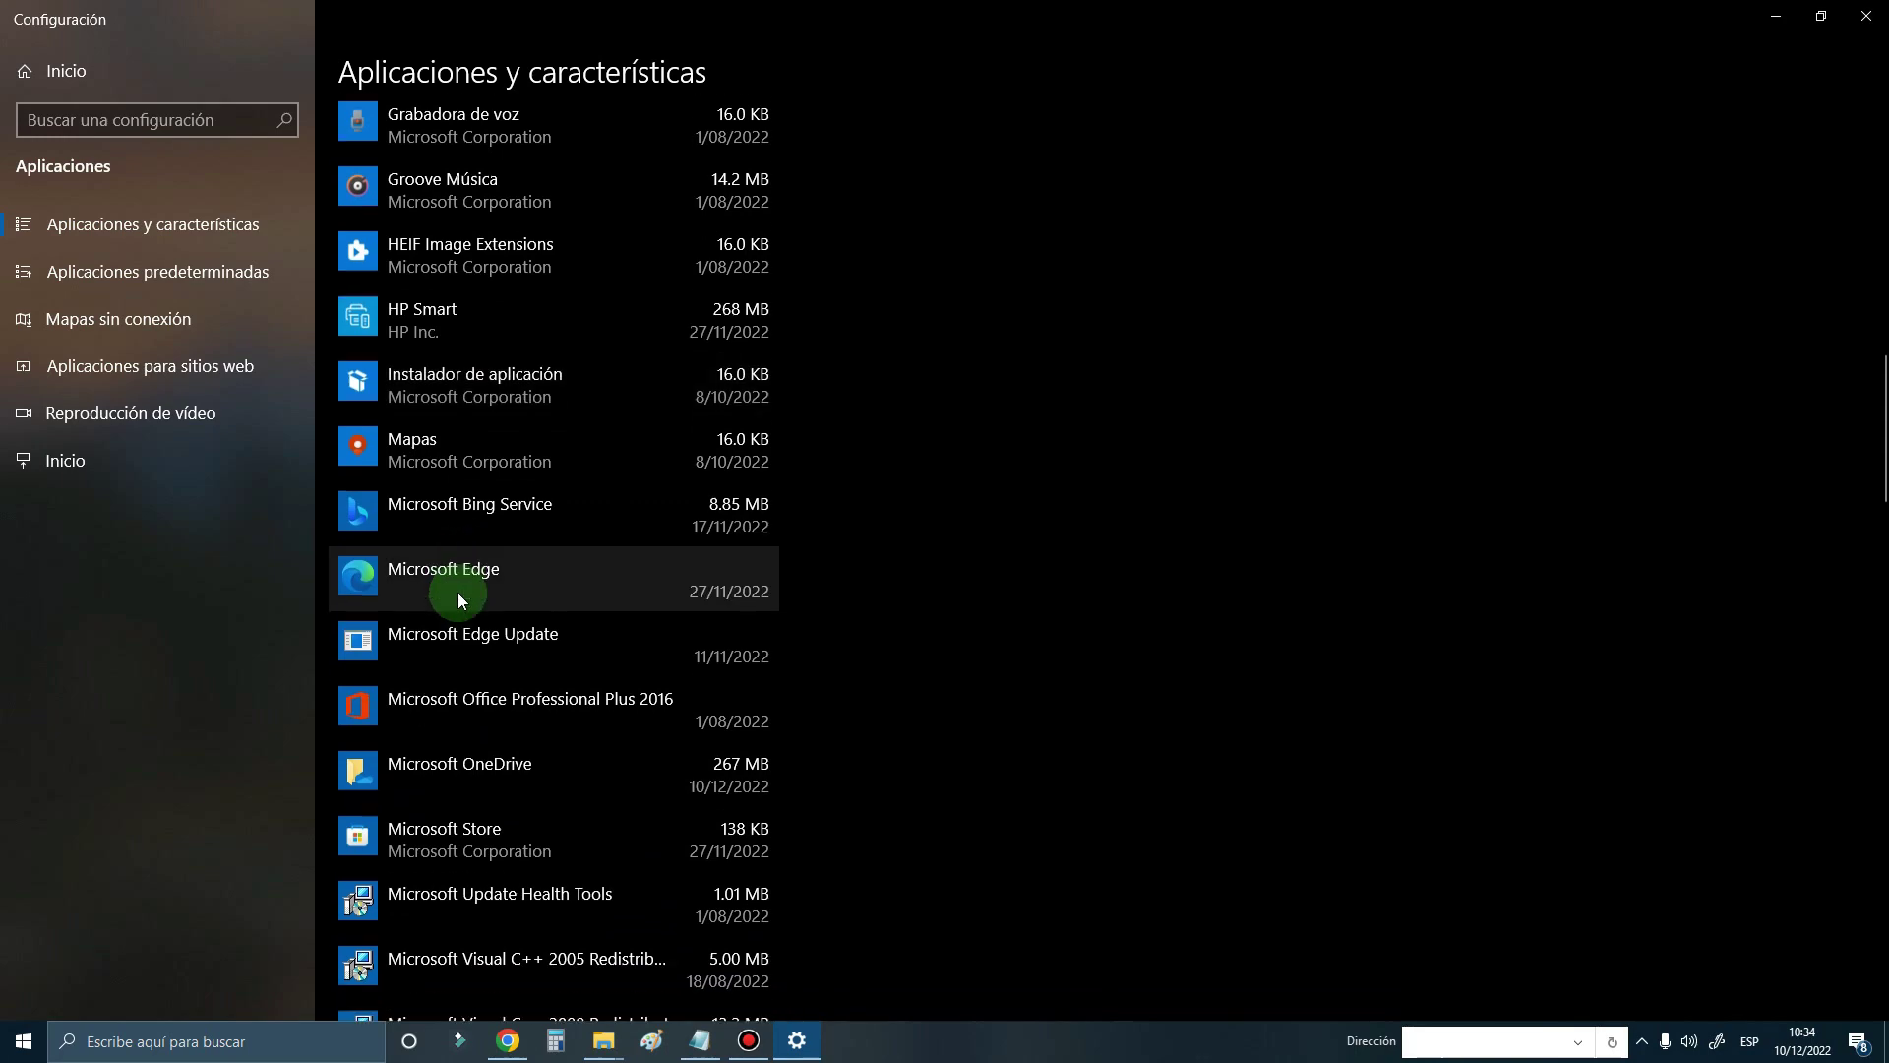
scroll(457, 593, down, 4)
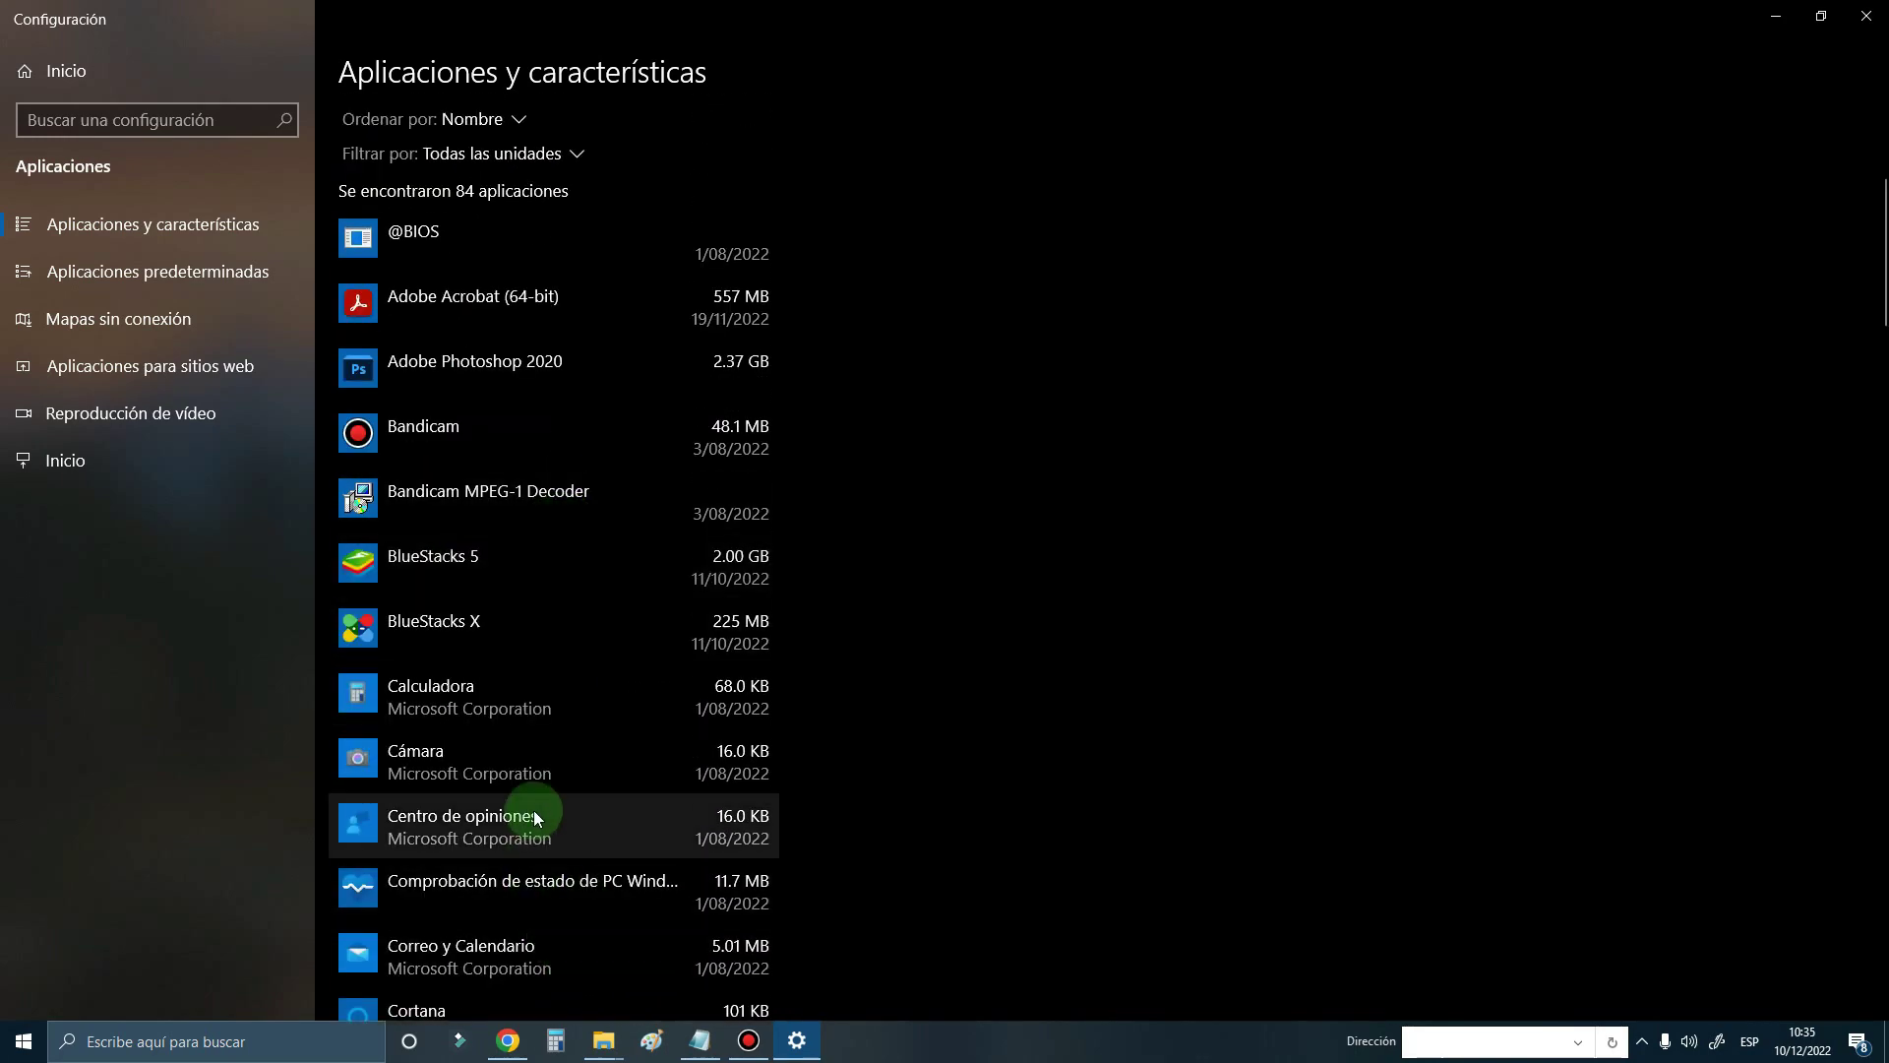
scroll(533, 811, up, 1)
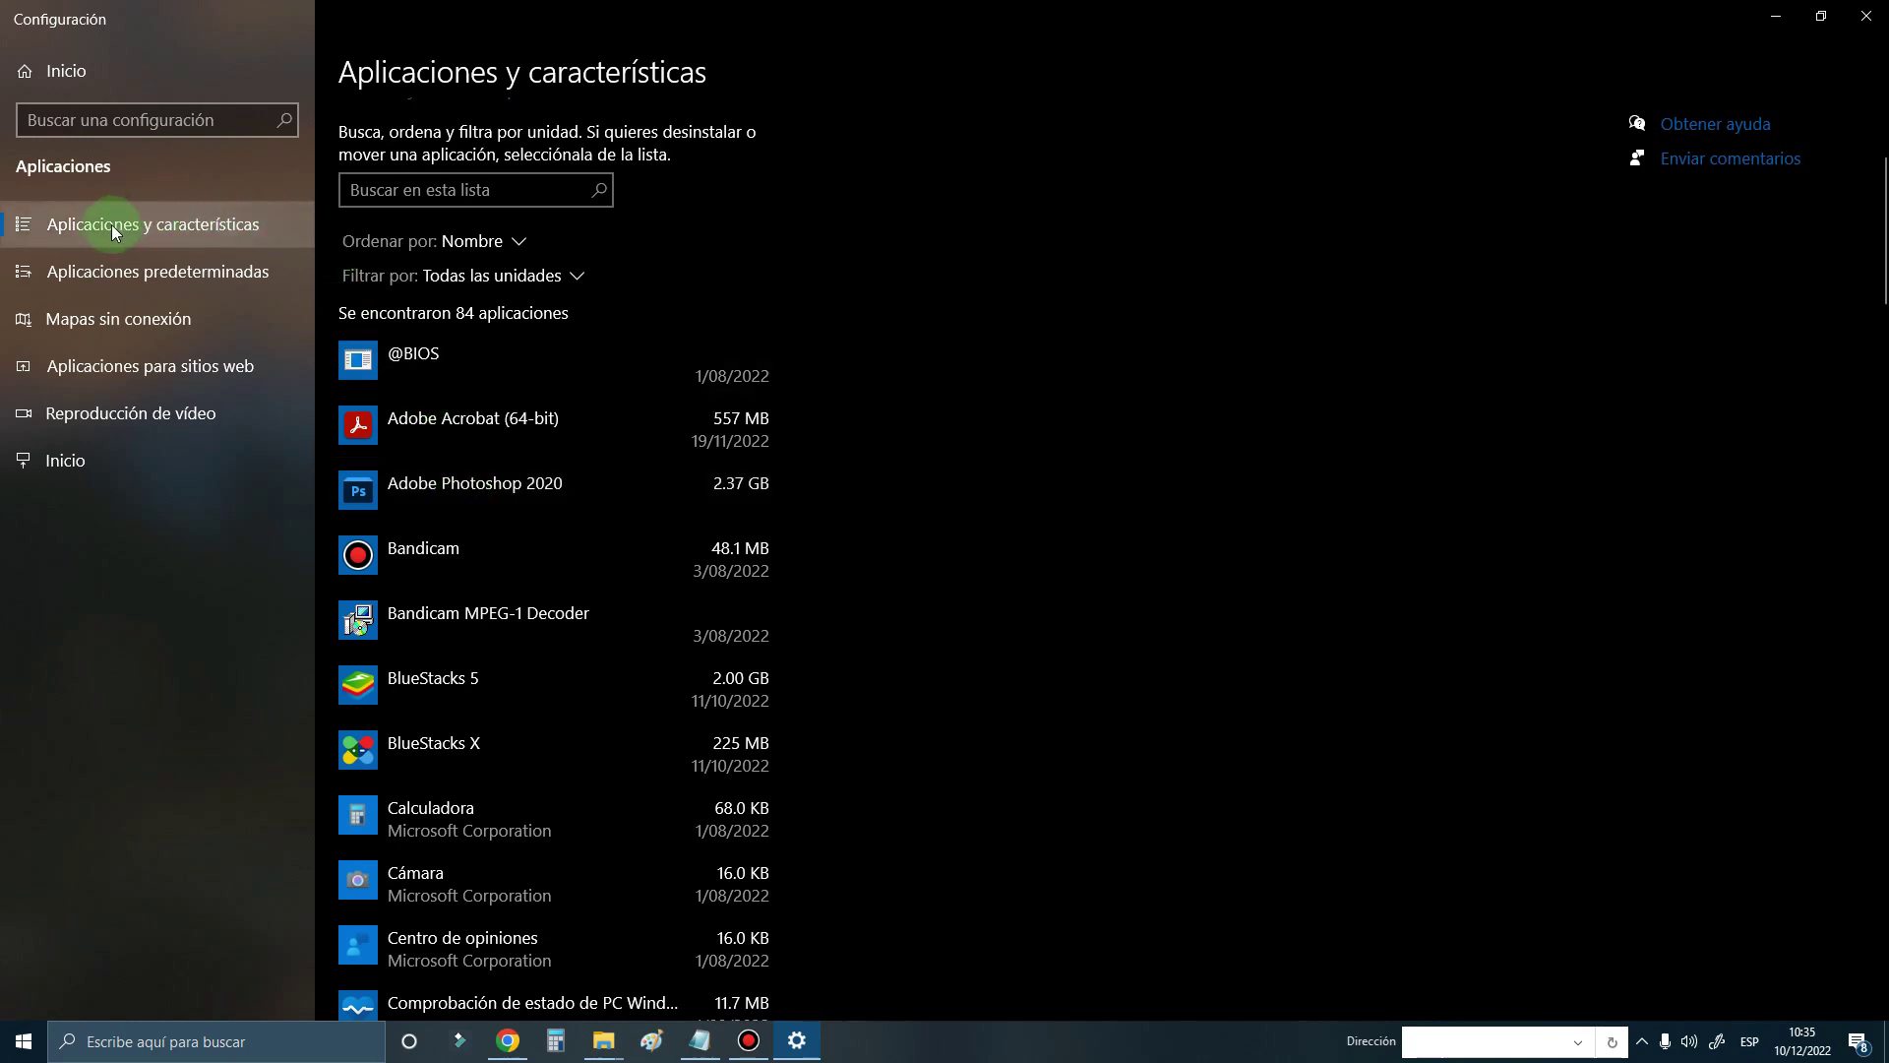
- In Aplicaciones para sitios web, activate both Mapas website associations and deactivate them again
click(98, 366)
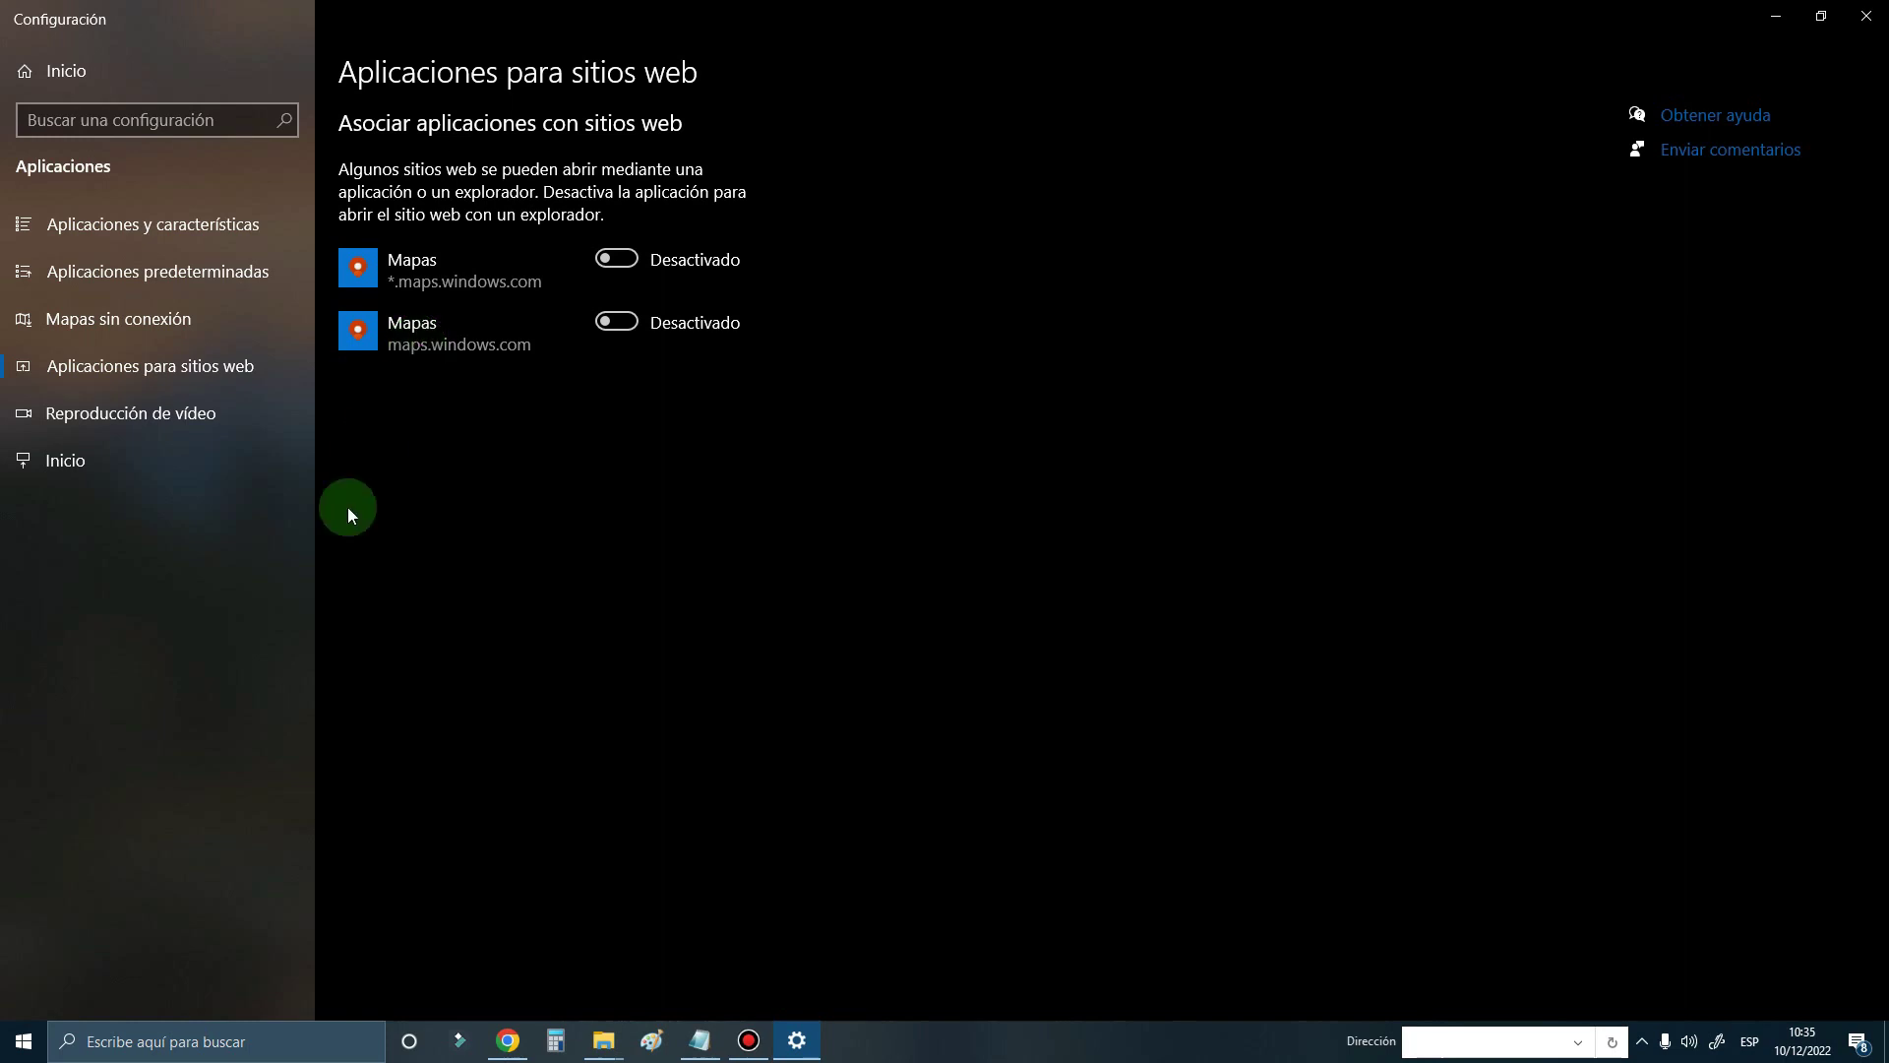
click(620, 259)
click(620, 321)
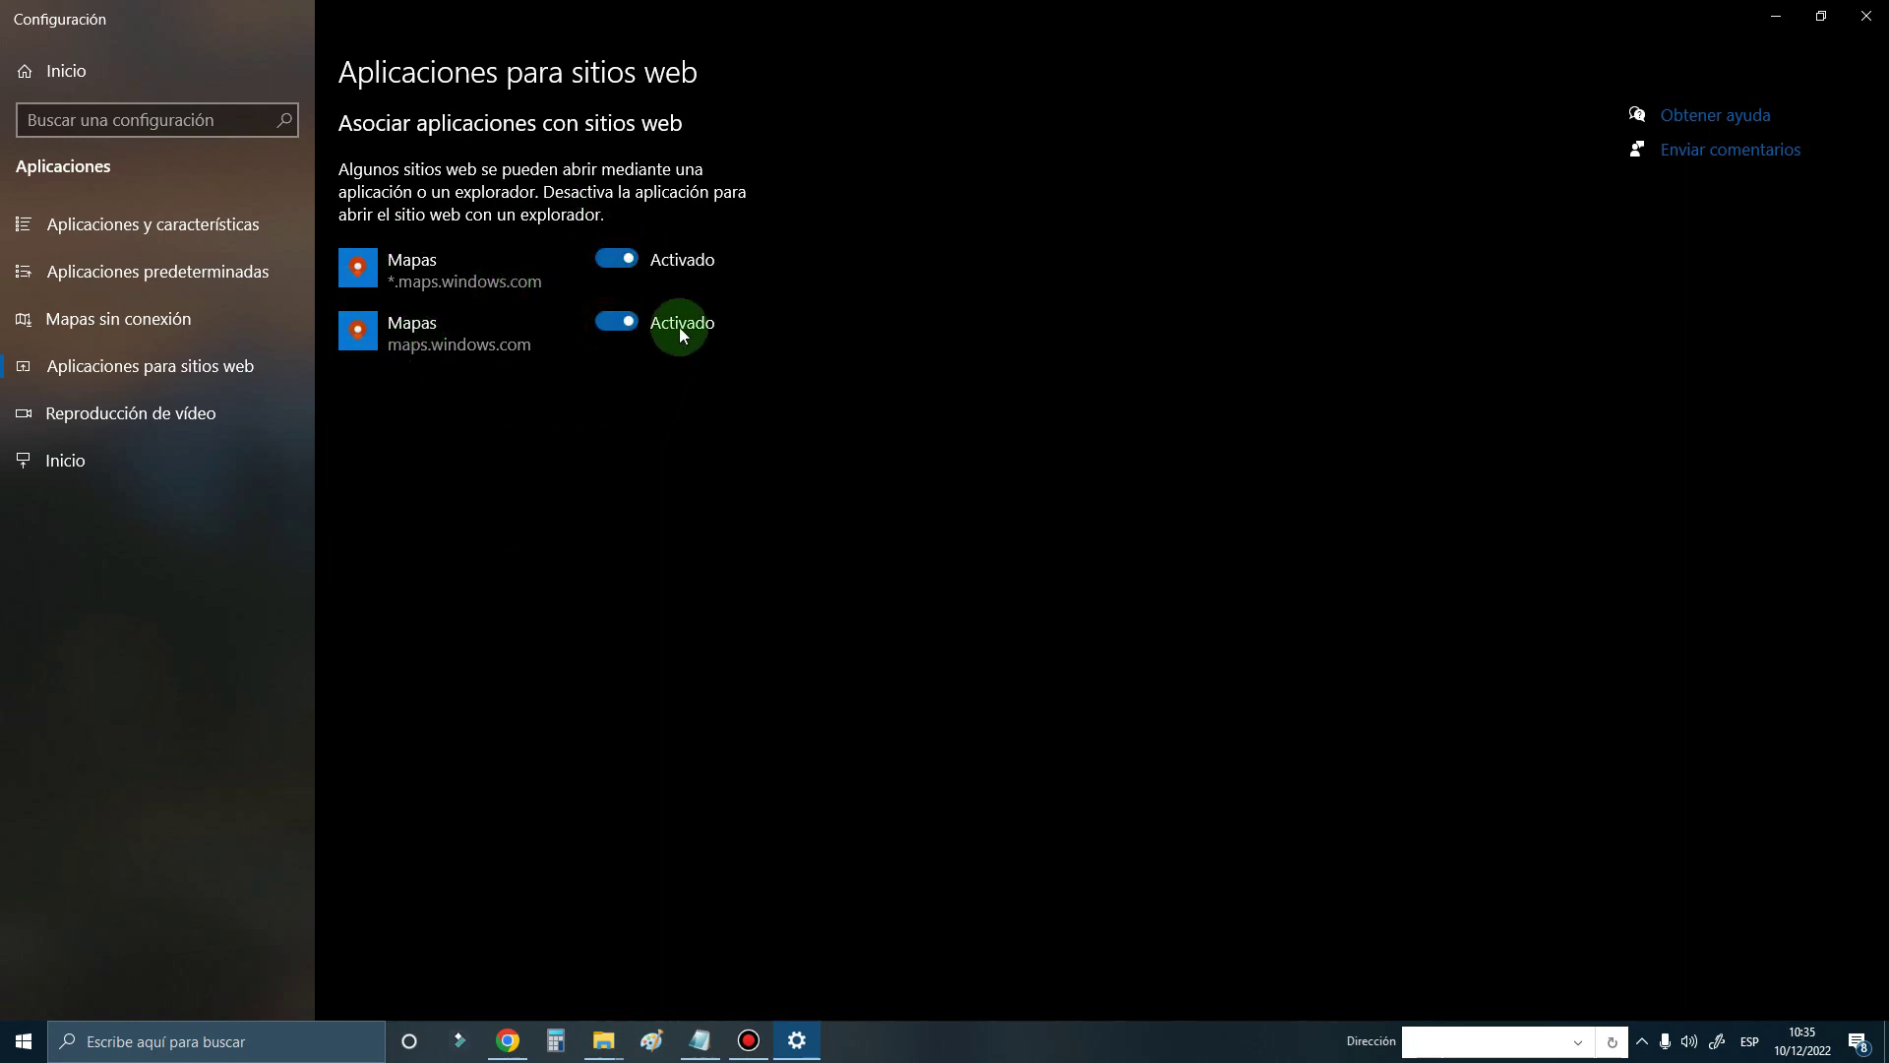
click(617, 275)
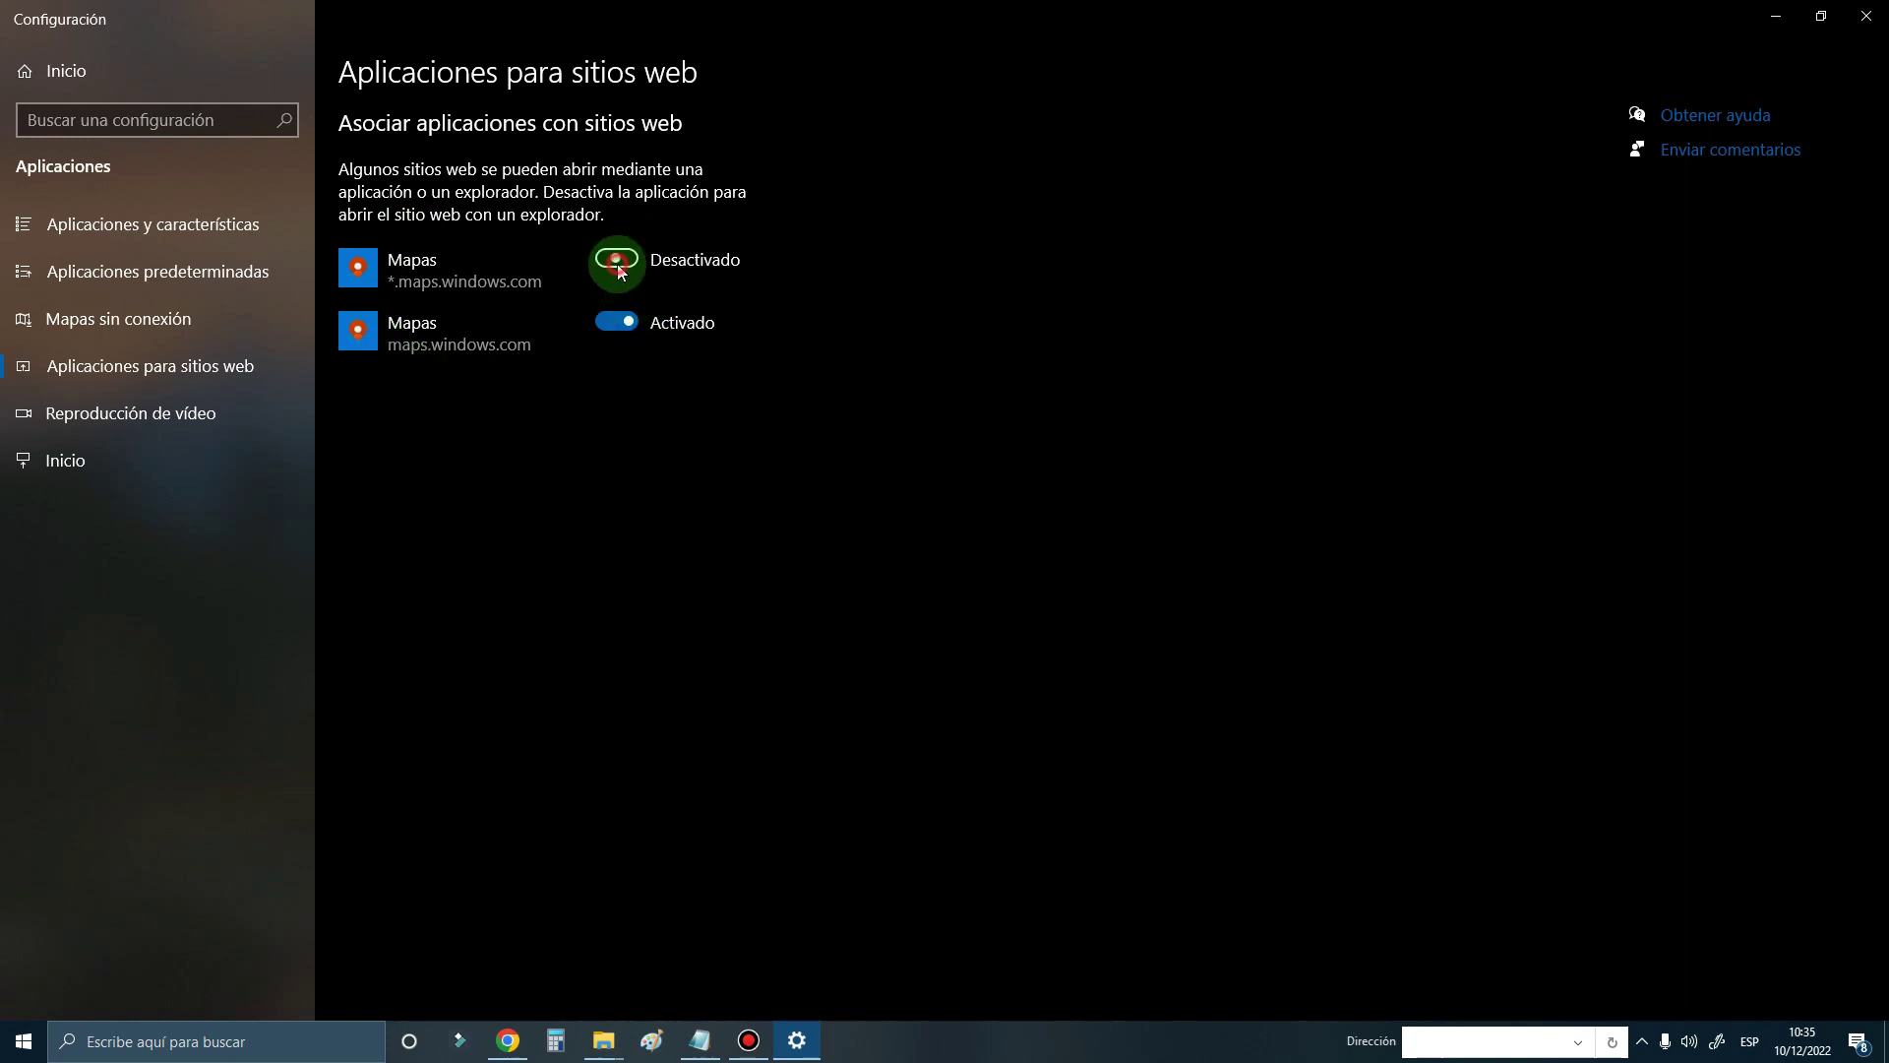
click(614, 315)
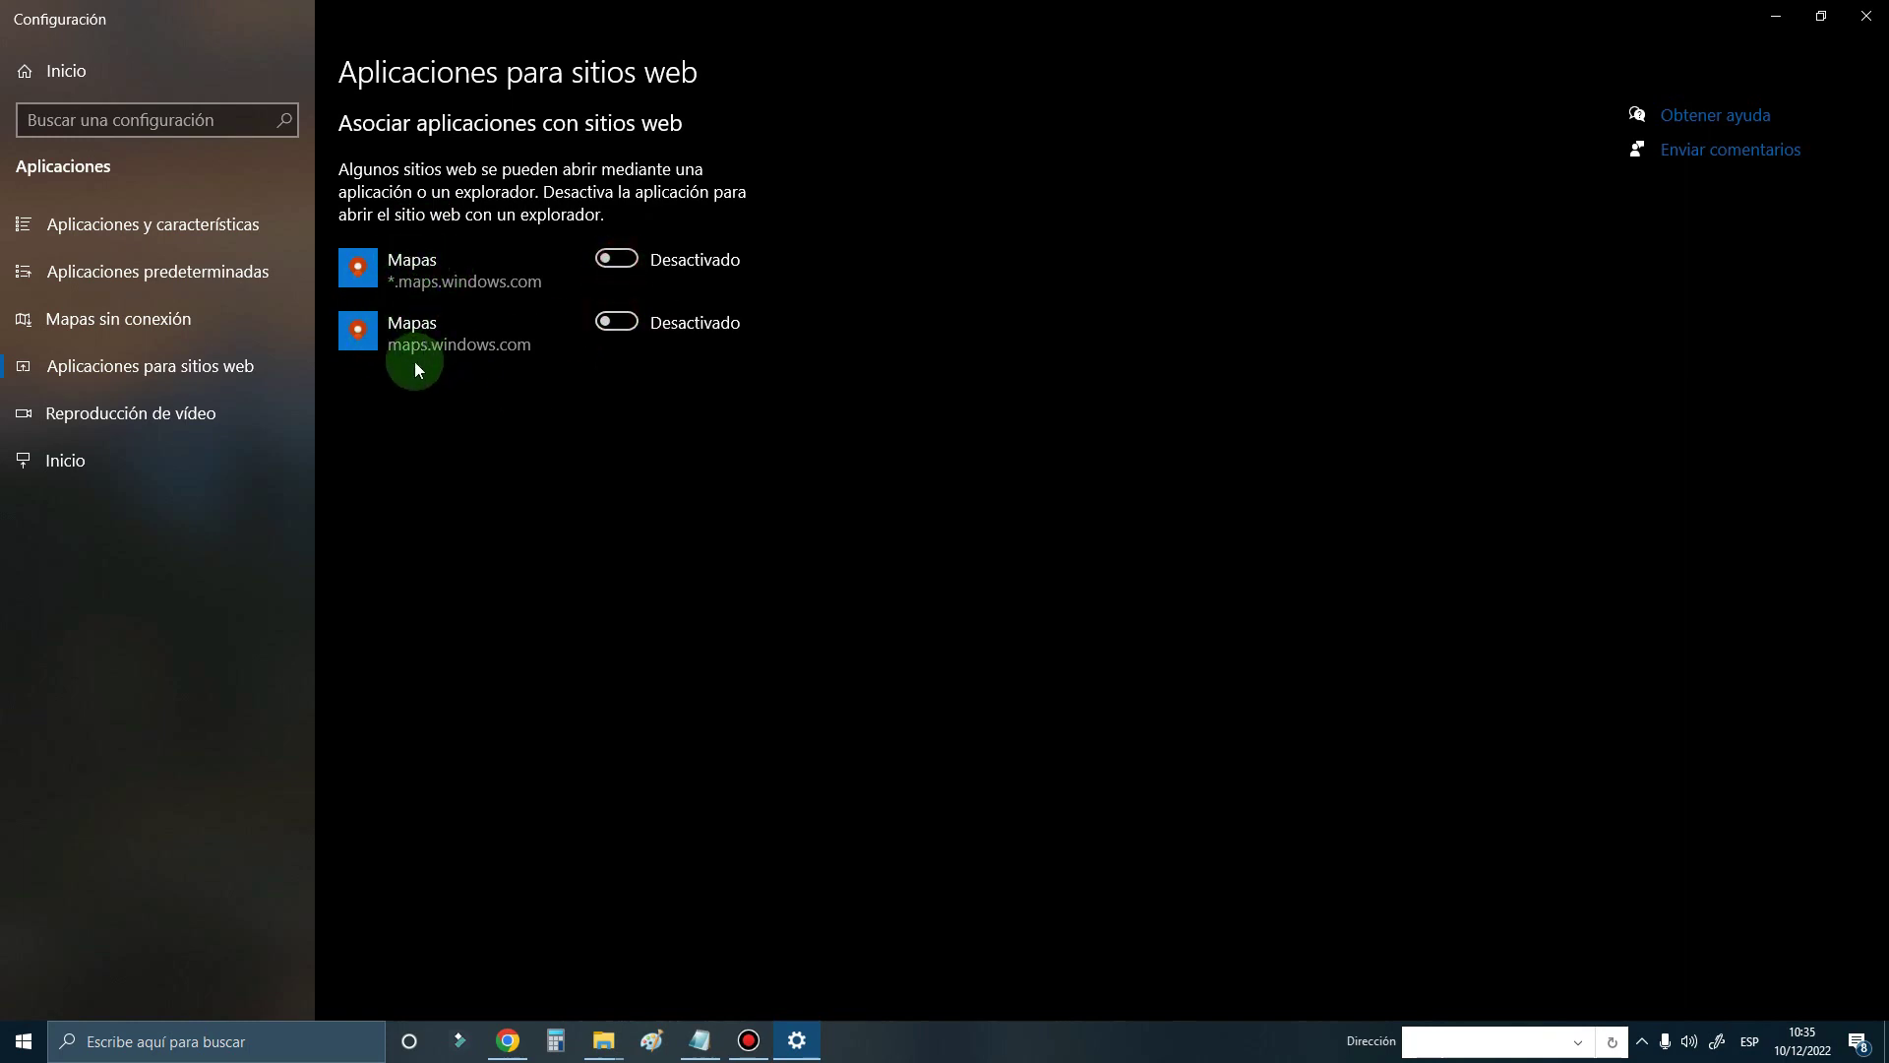
- Open the Inicio page of Aplicaciones and examine which startup applications are activated and their impact
click(66, 461)
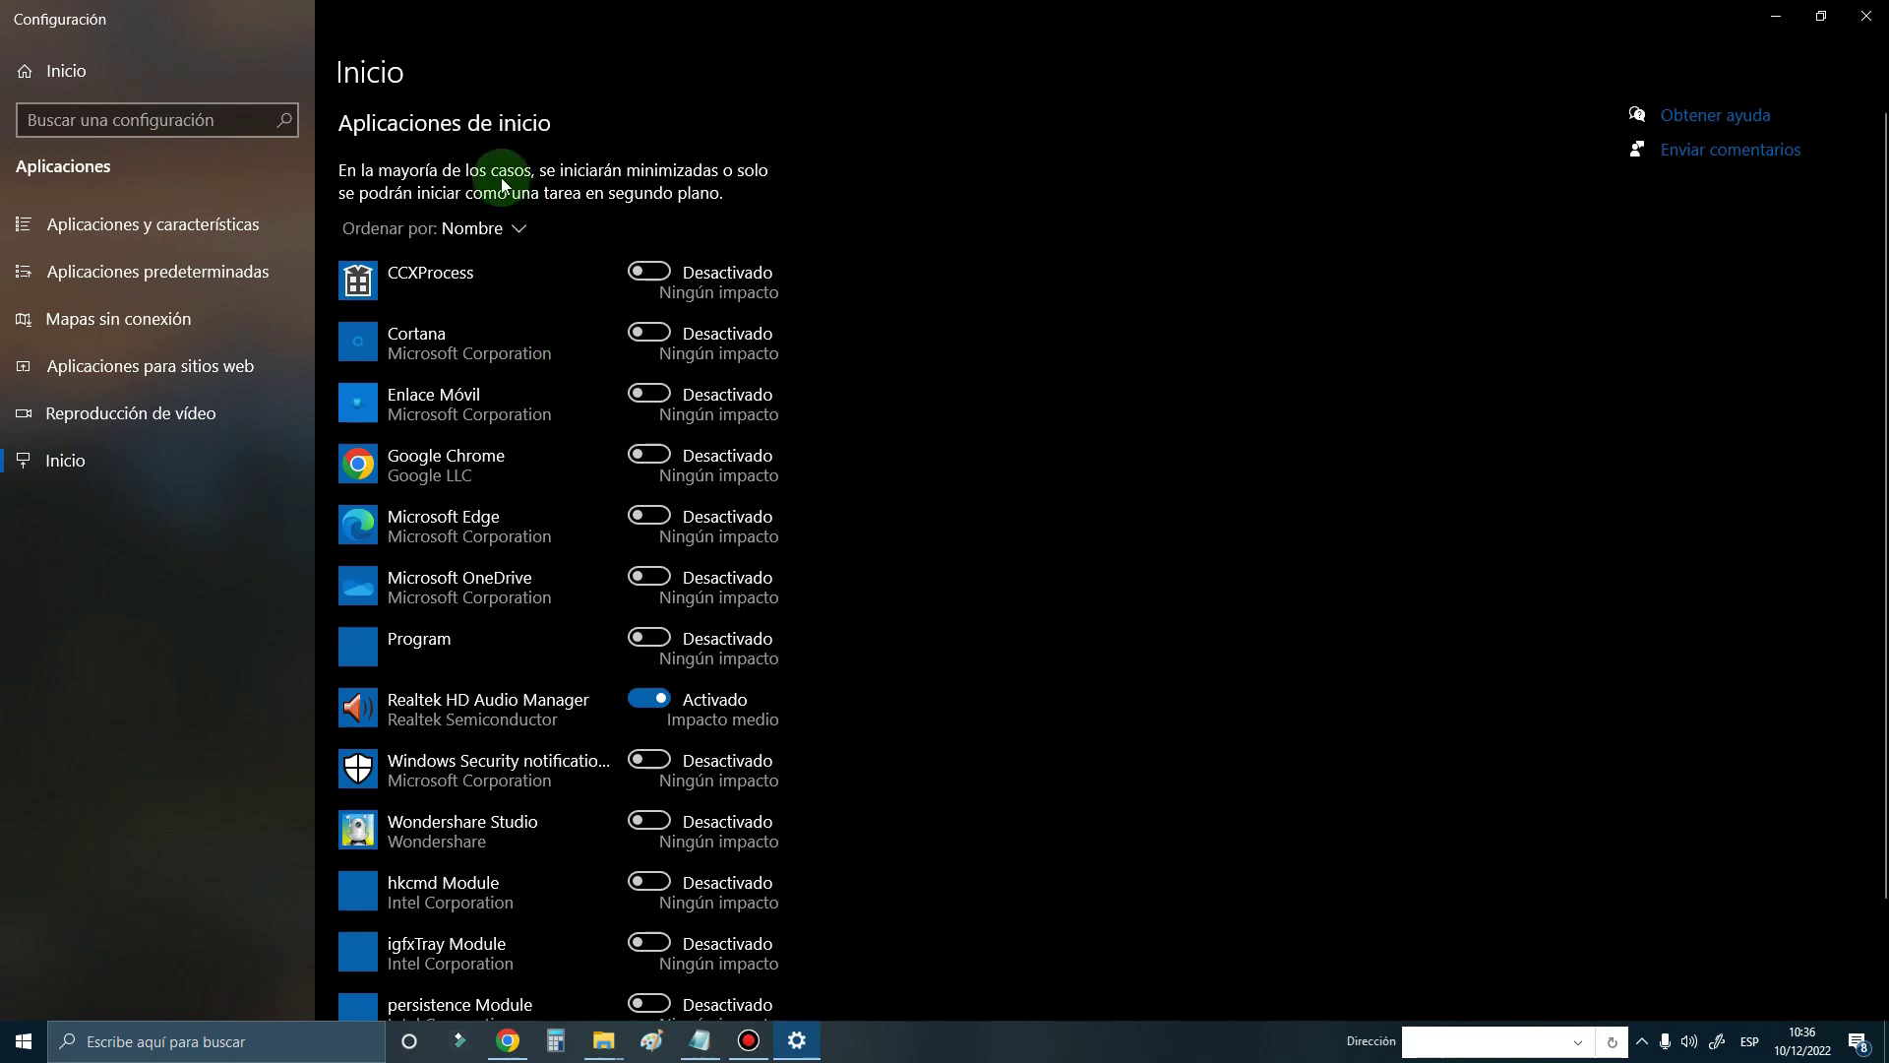
scroll(466, 500, down, 1)
scroll(467, 500, up, 1)
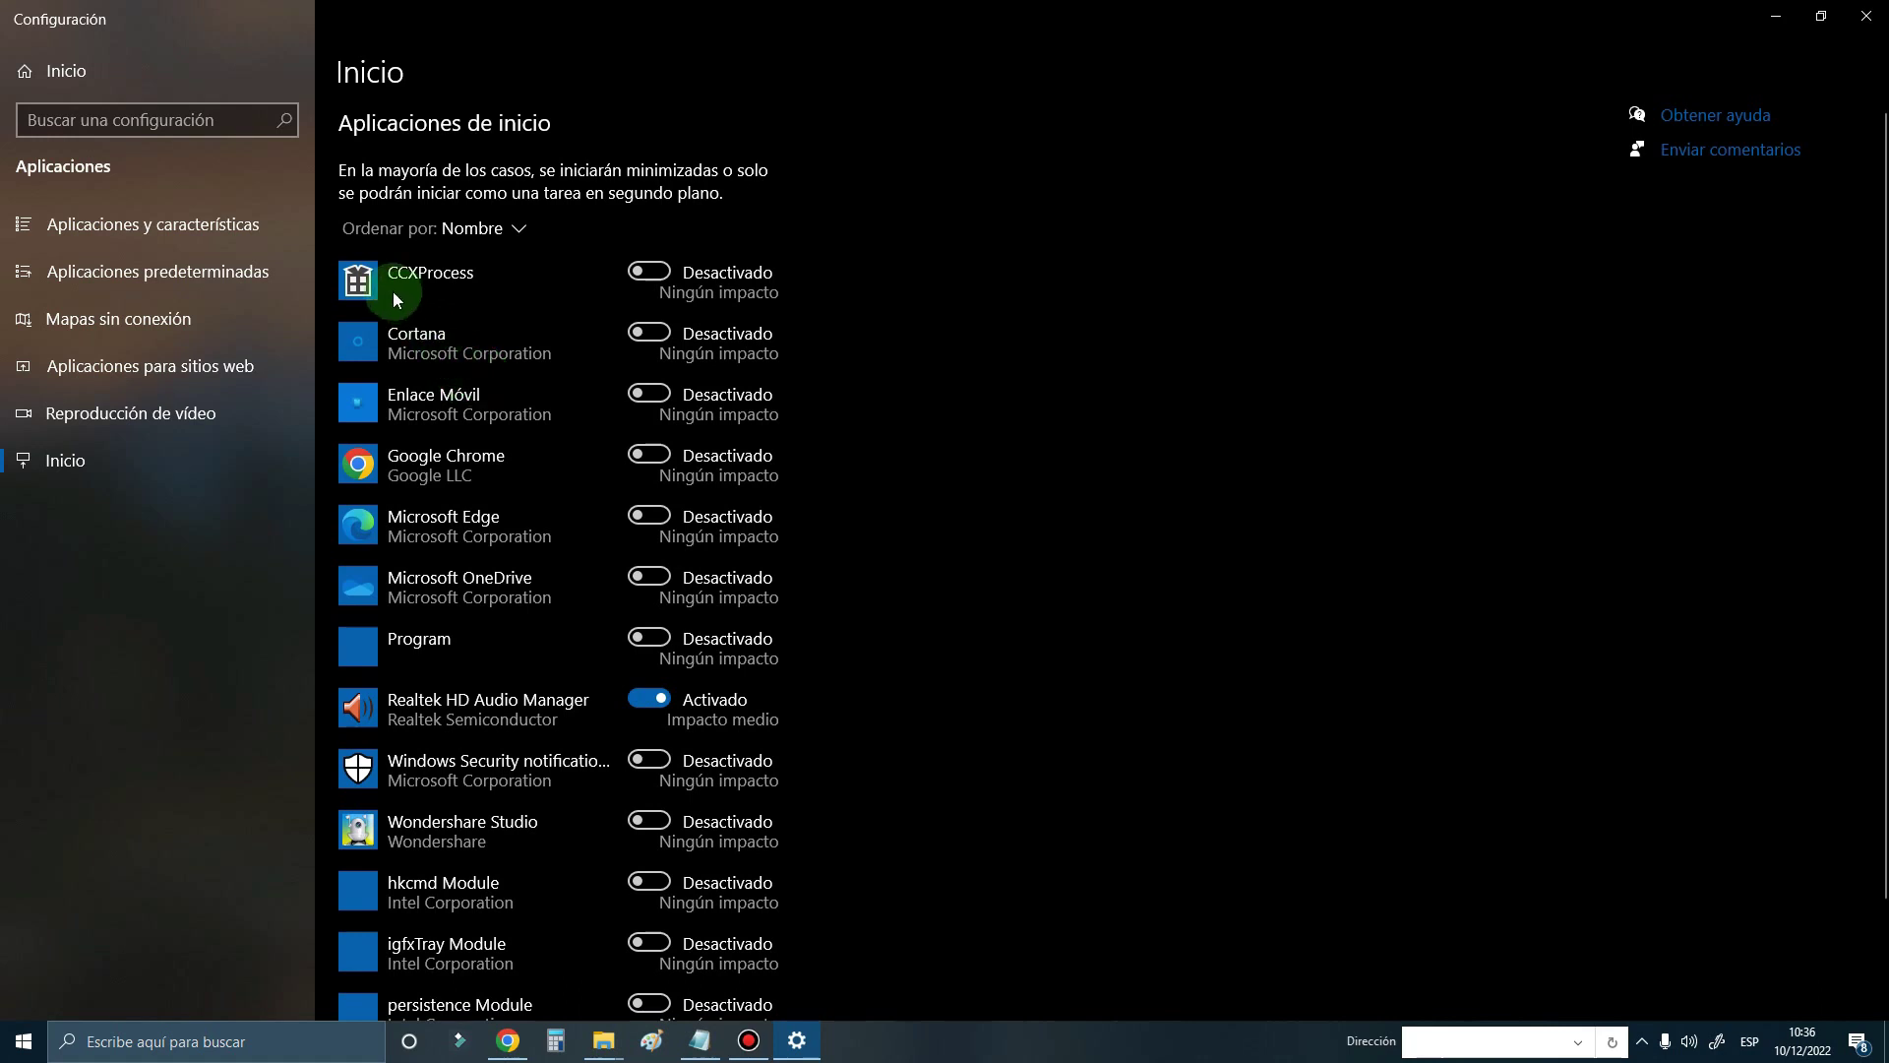
scroll(566, 423, down, 2)
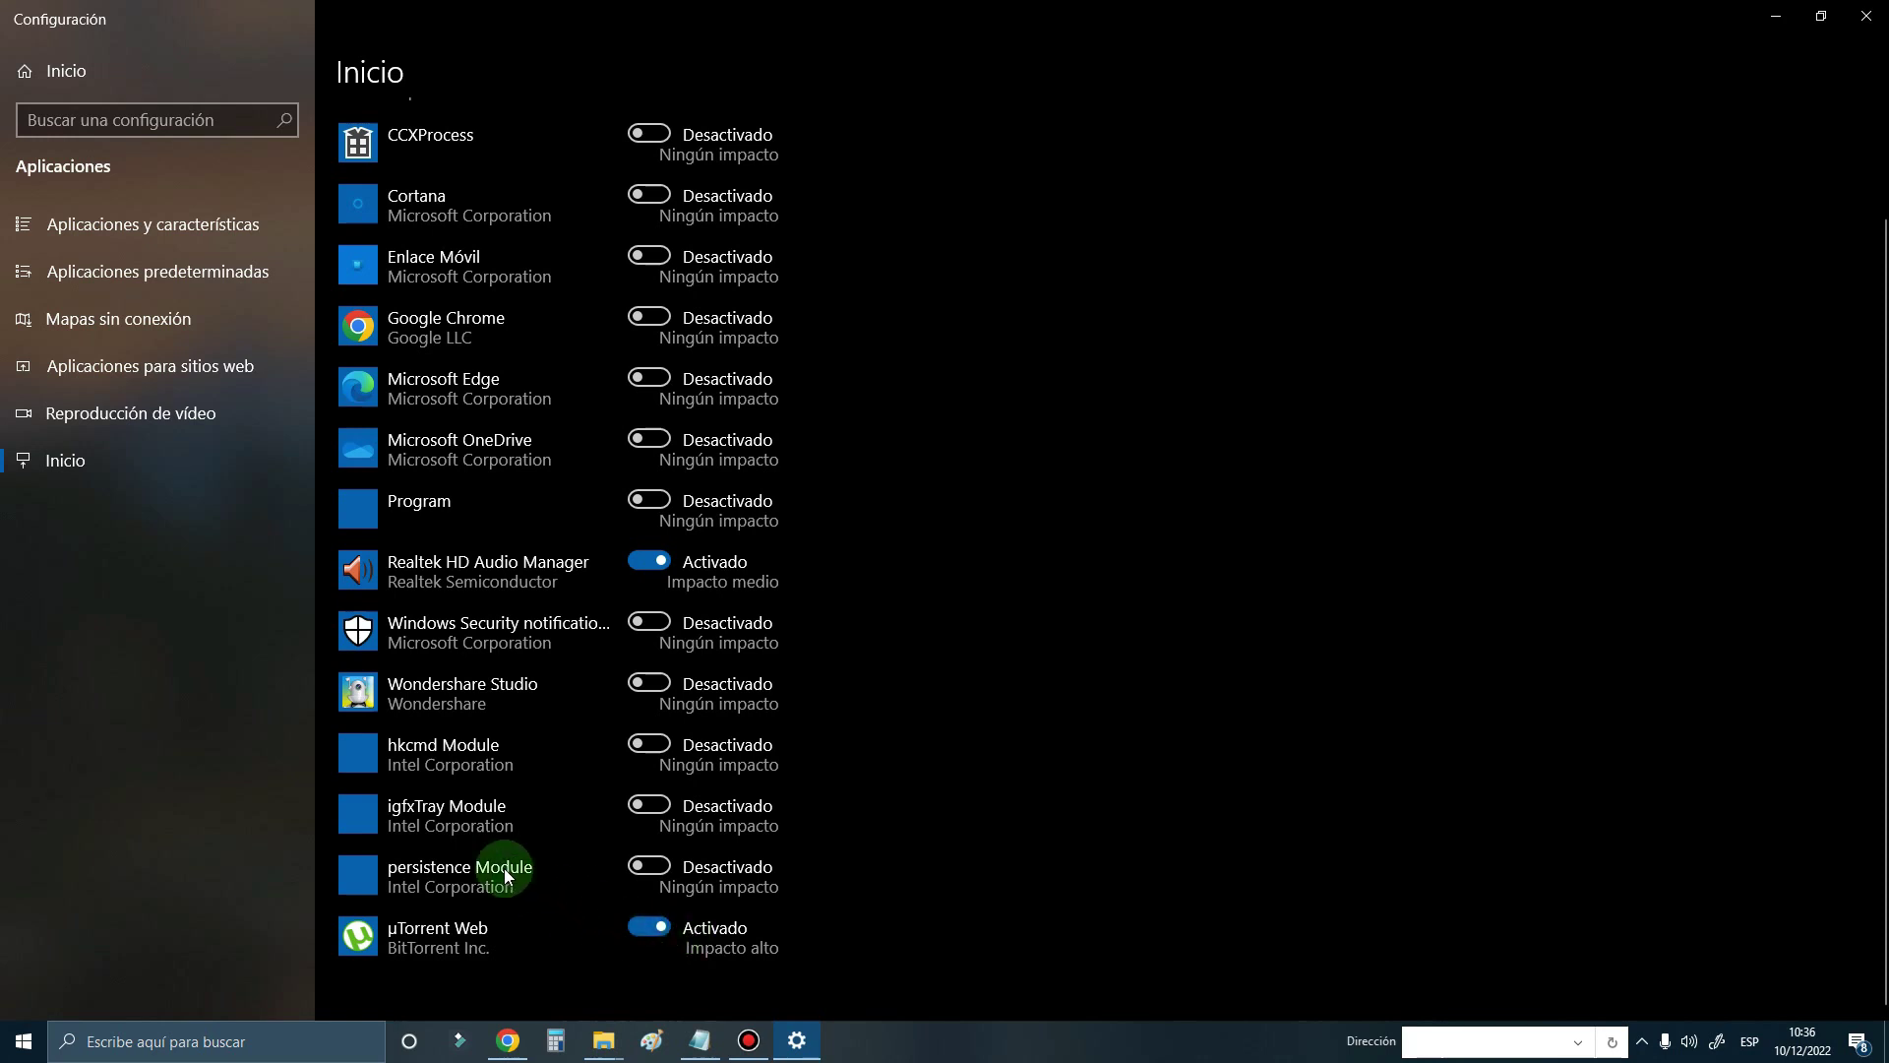
scroll(429, 327, up, 3)
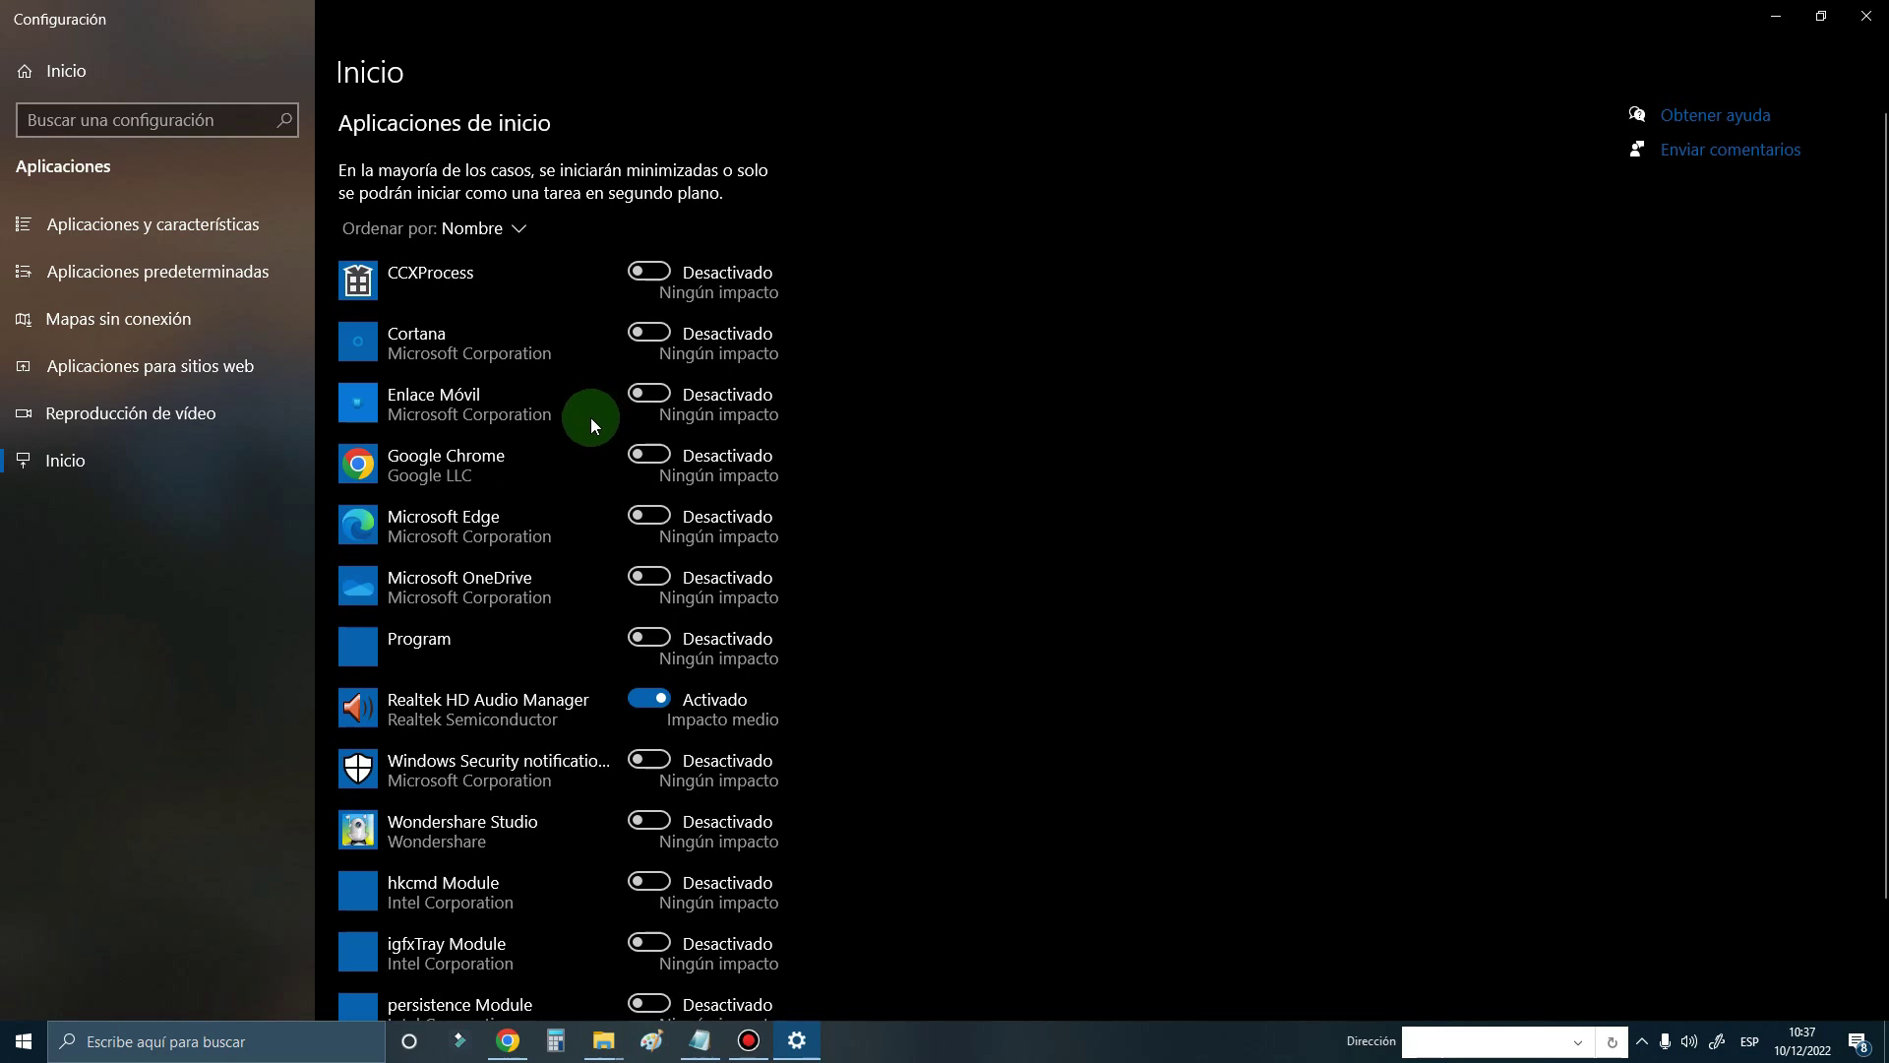
scroll(588, 418, down, 2)
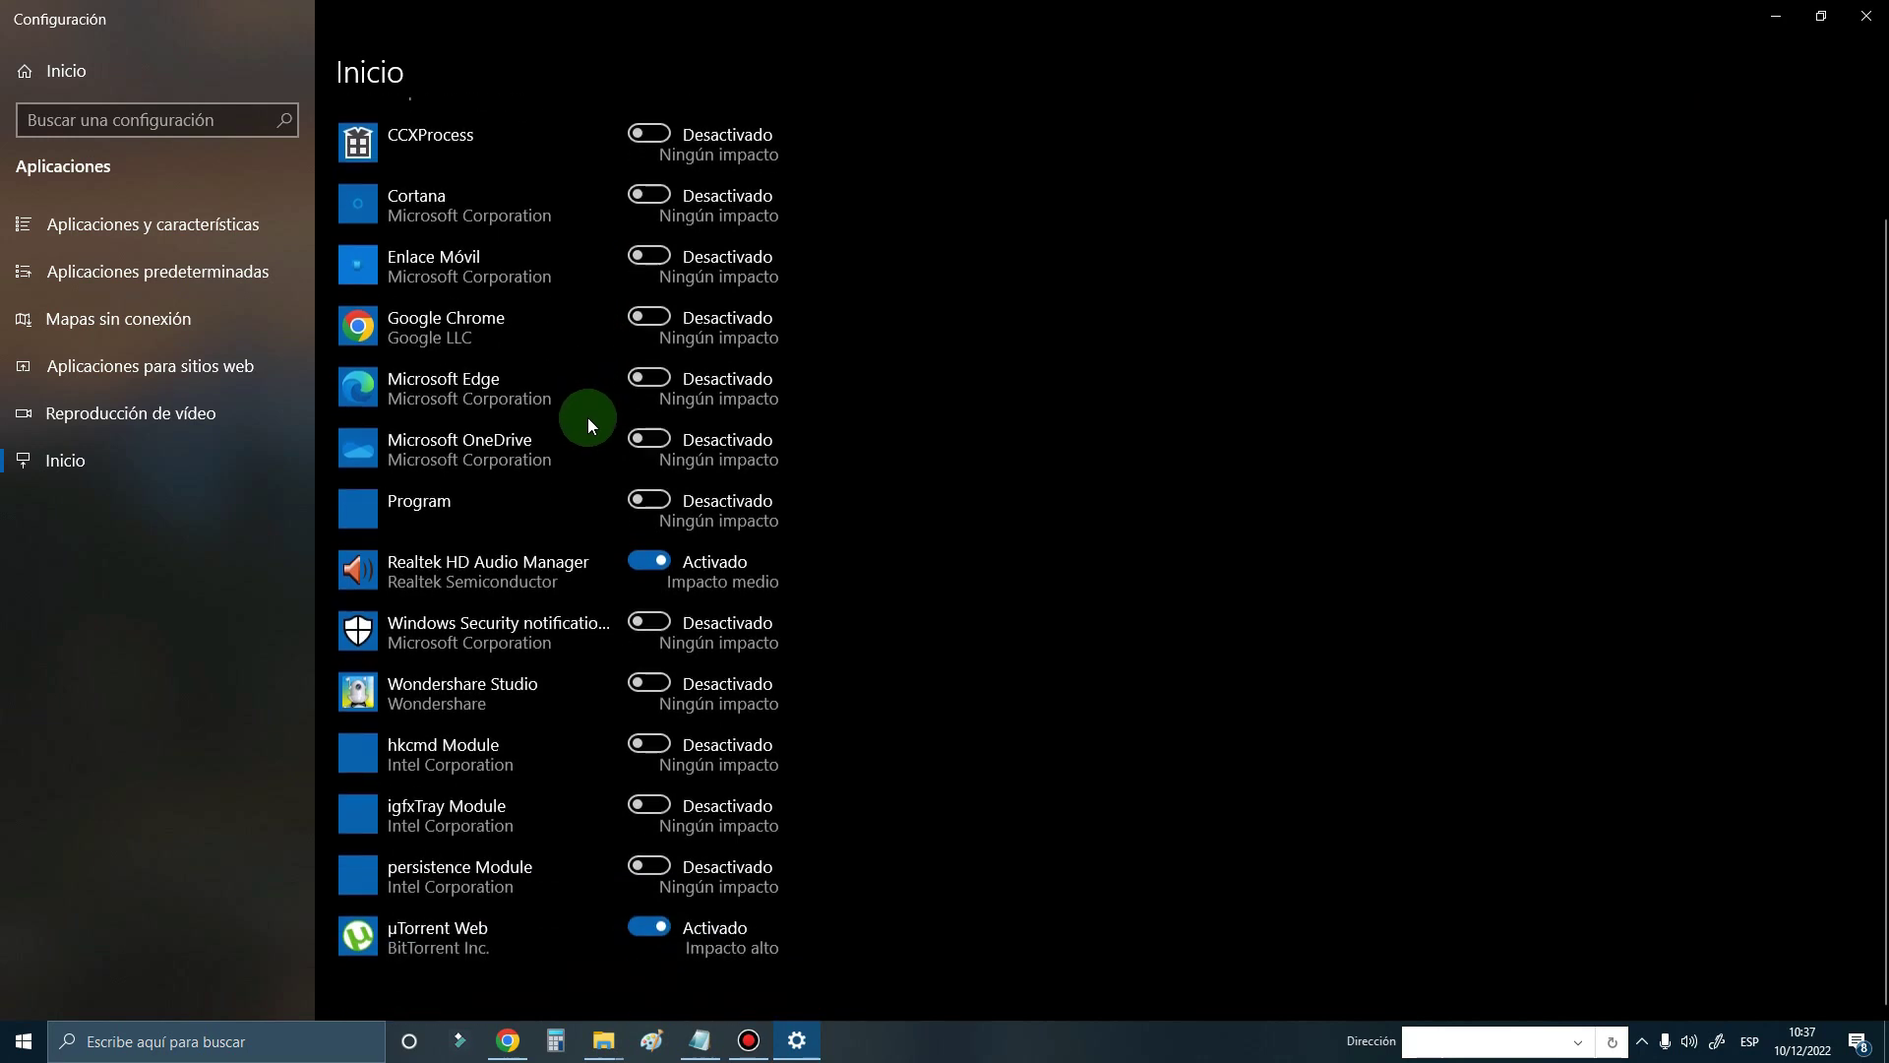
- Open Privacidad from the settings home and review the Windows permissions from General through Historial de actividad
click(69, 72)
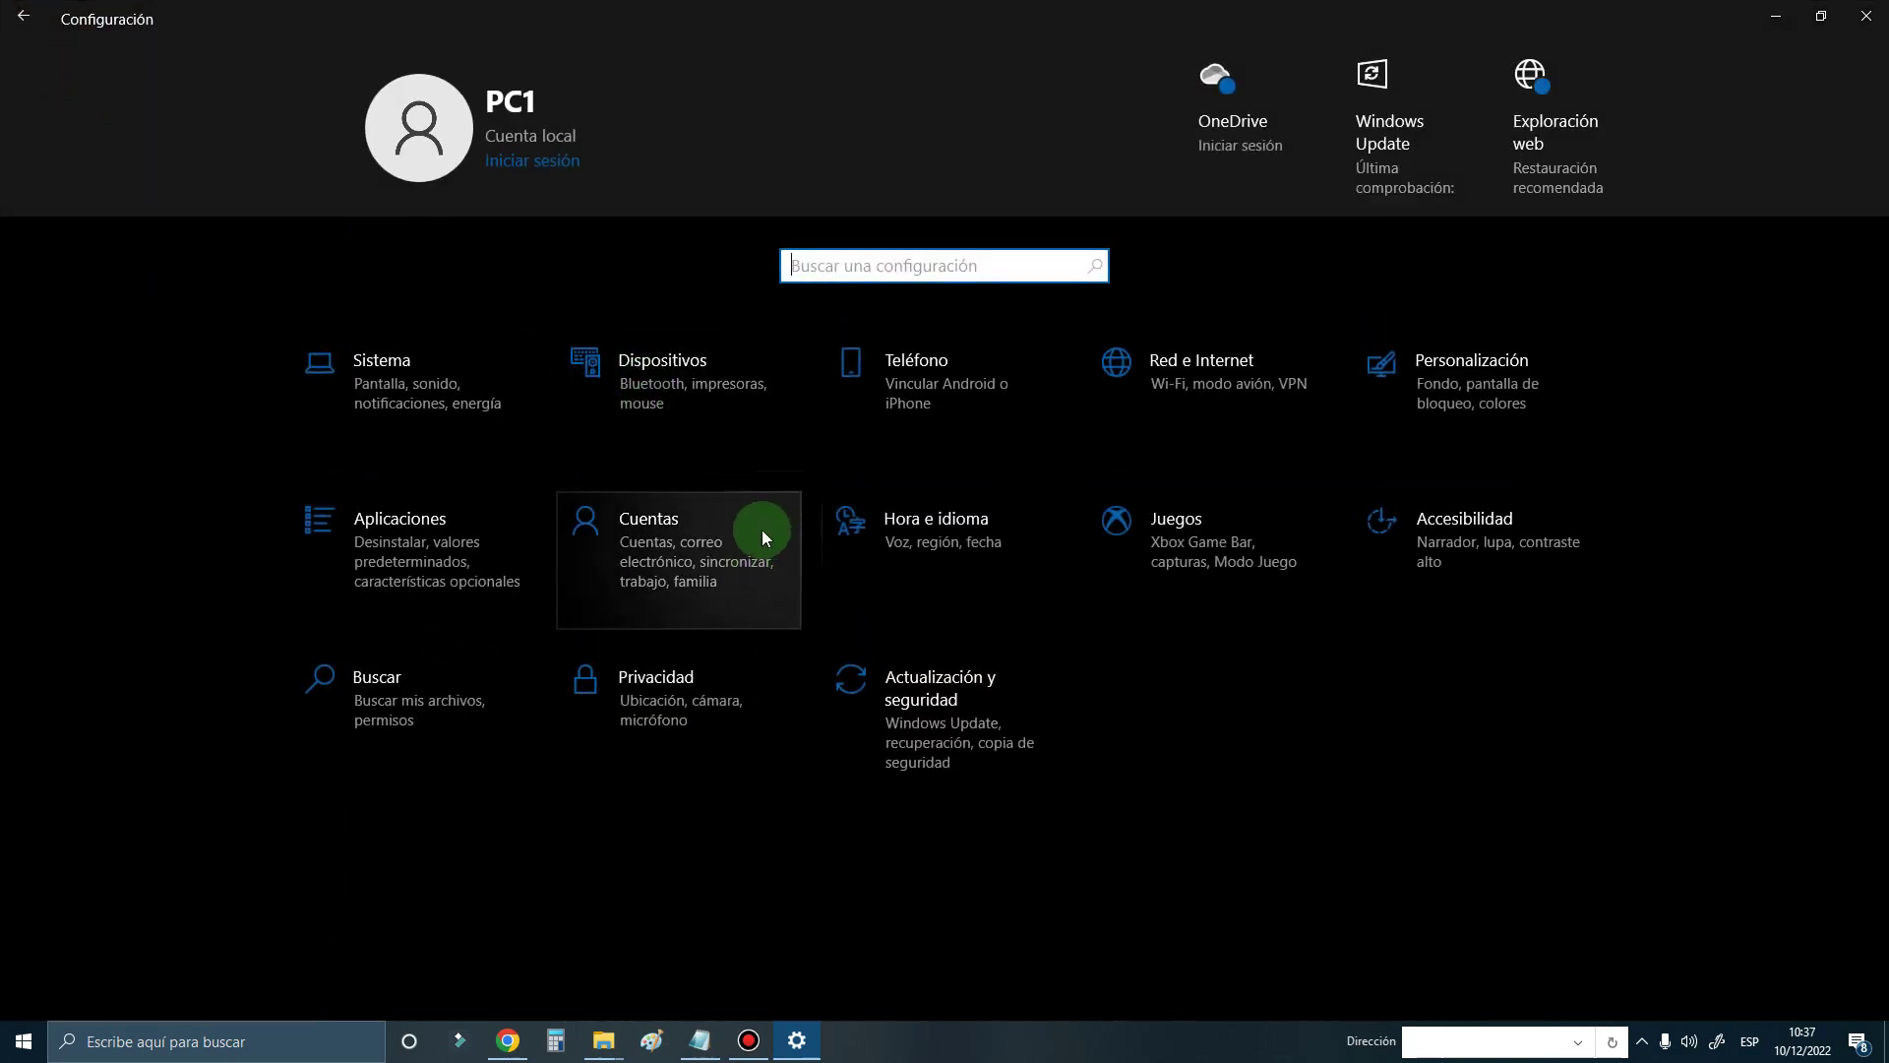
click(624, 718)
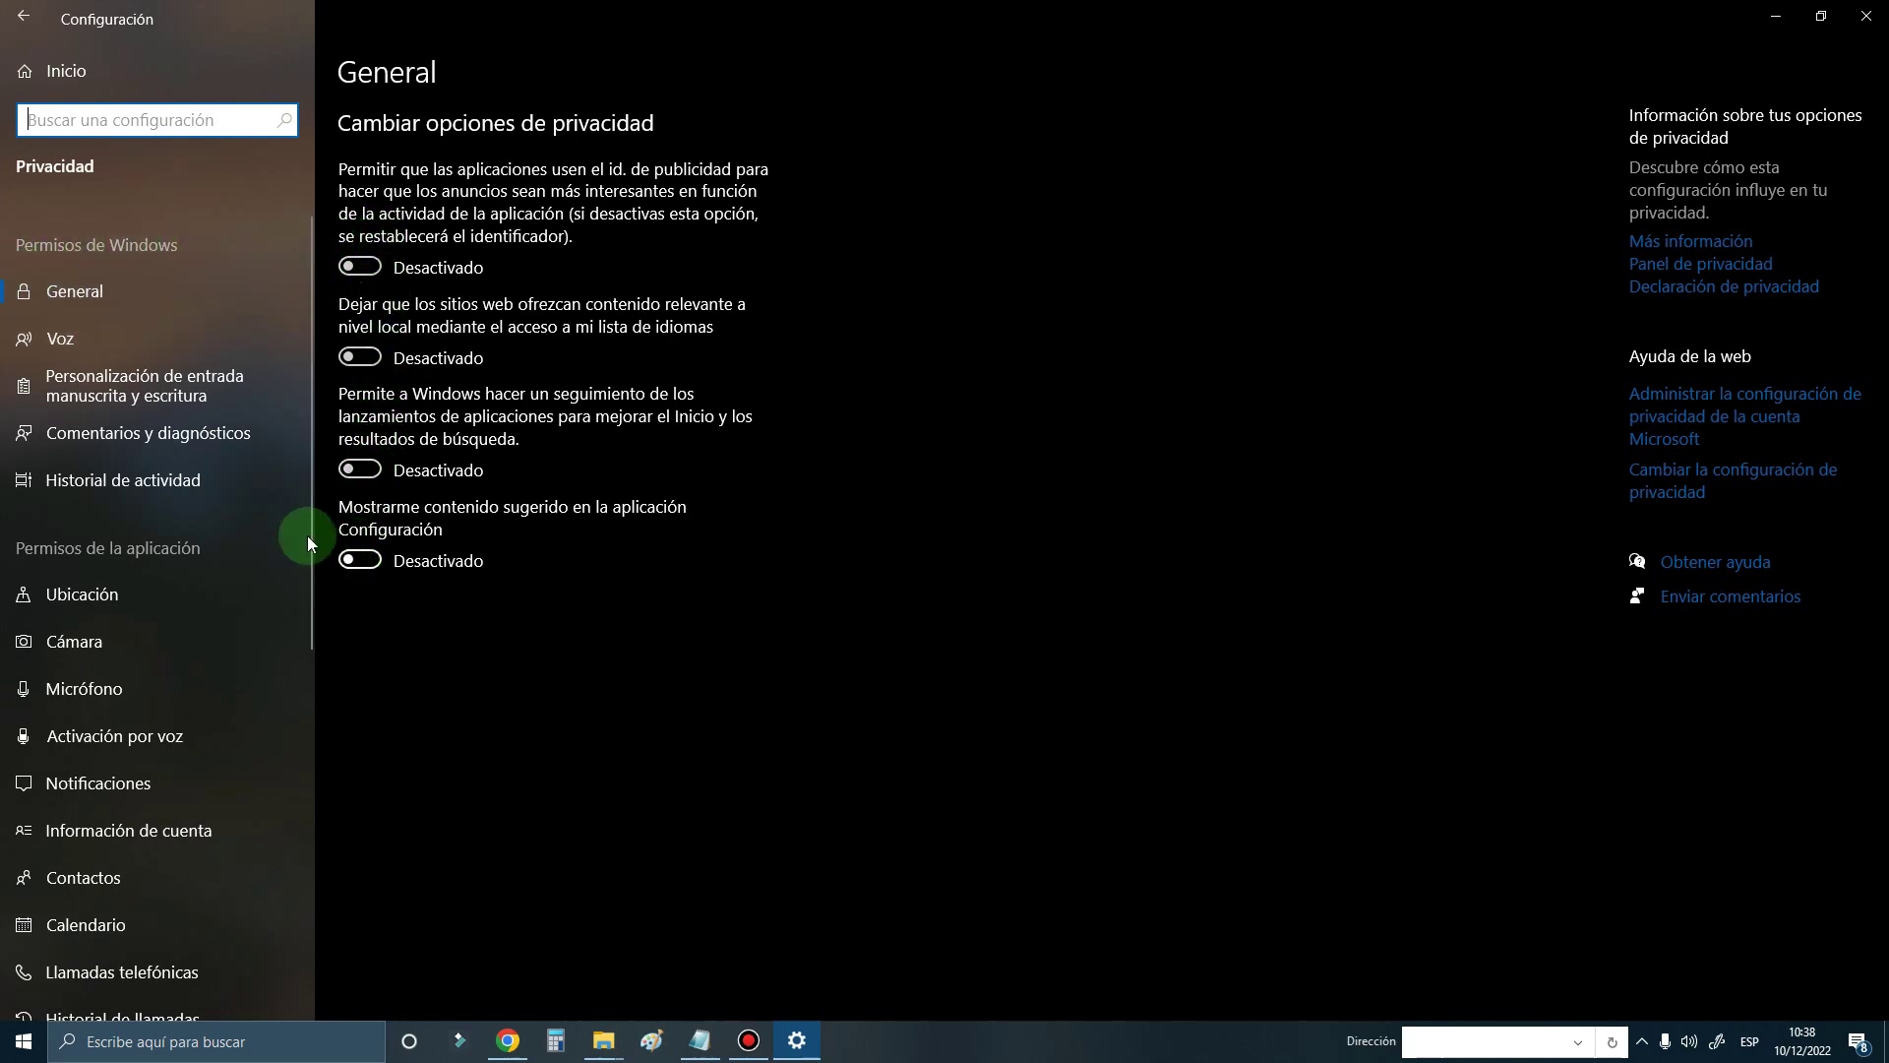
click(77, 353)
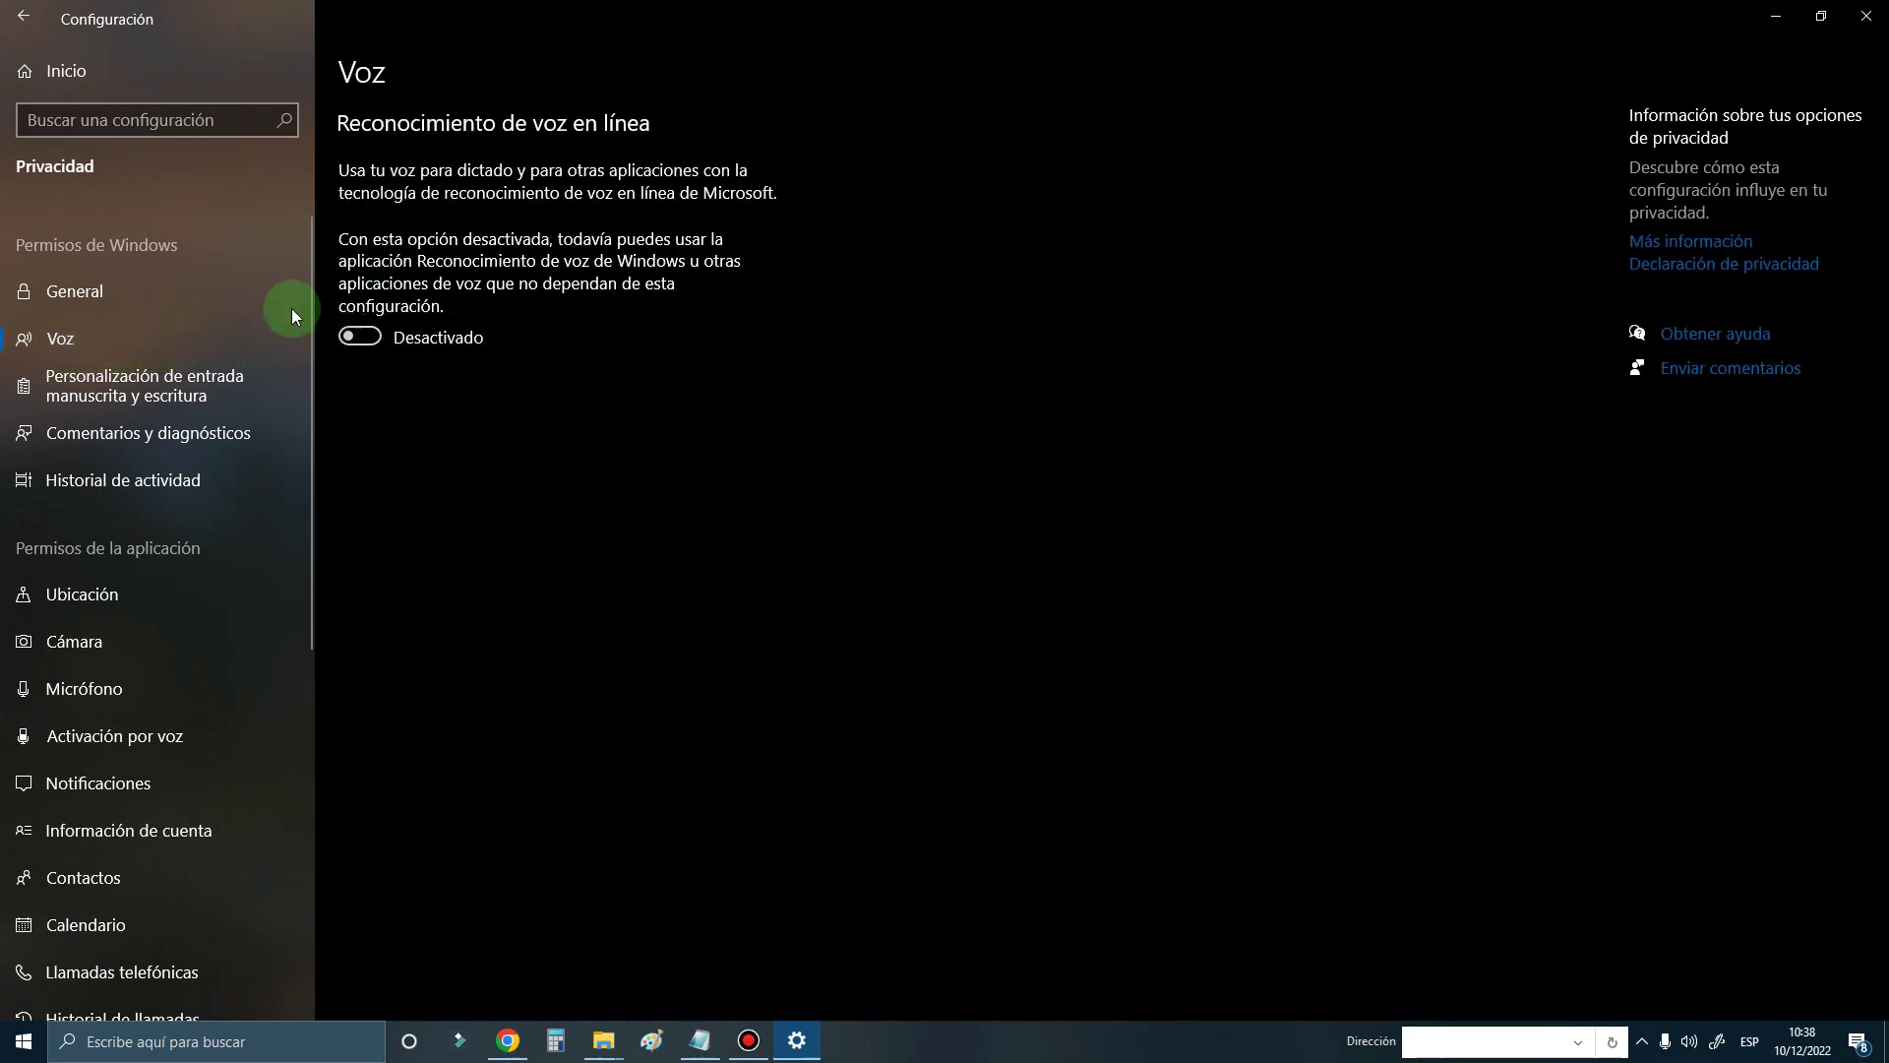
click(93, 379)
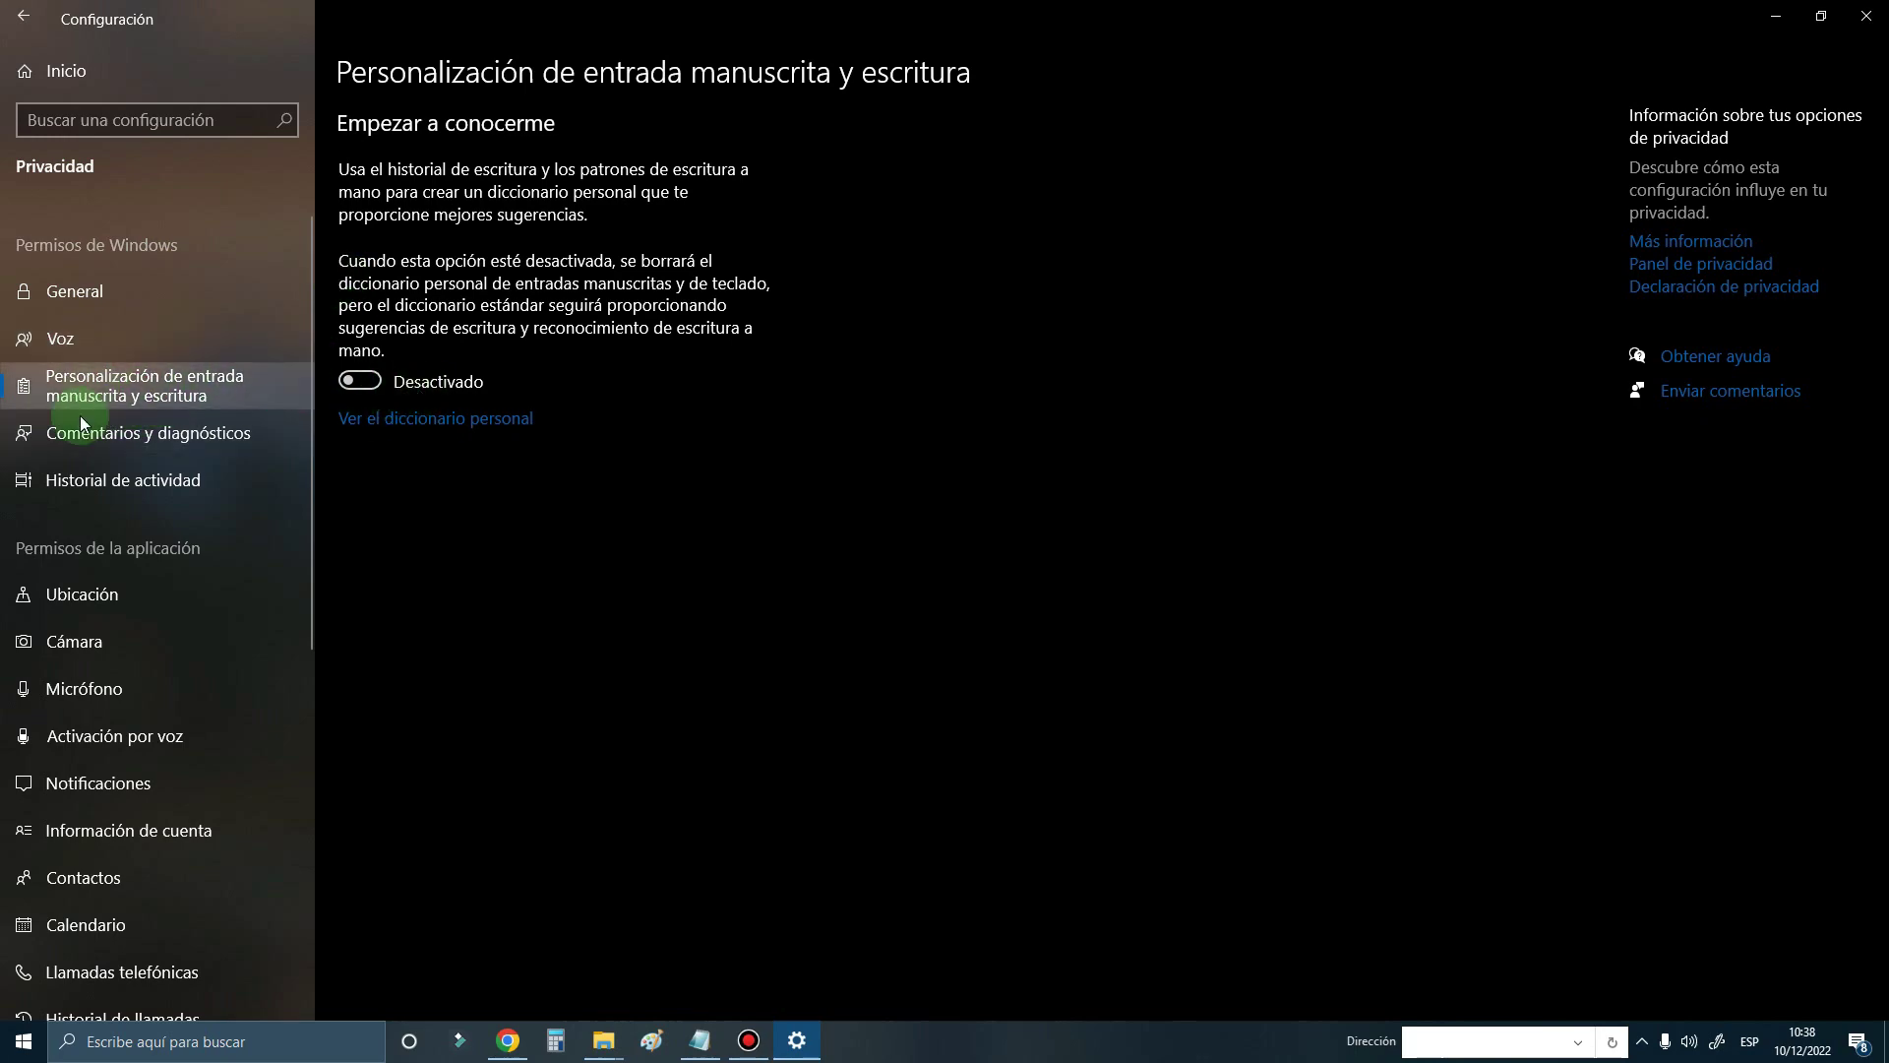
click(123, 441)
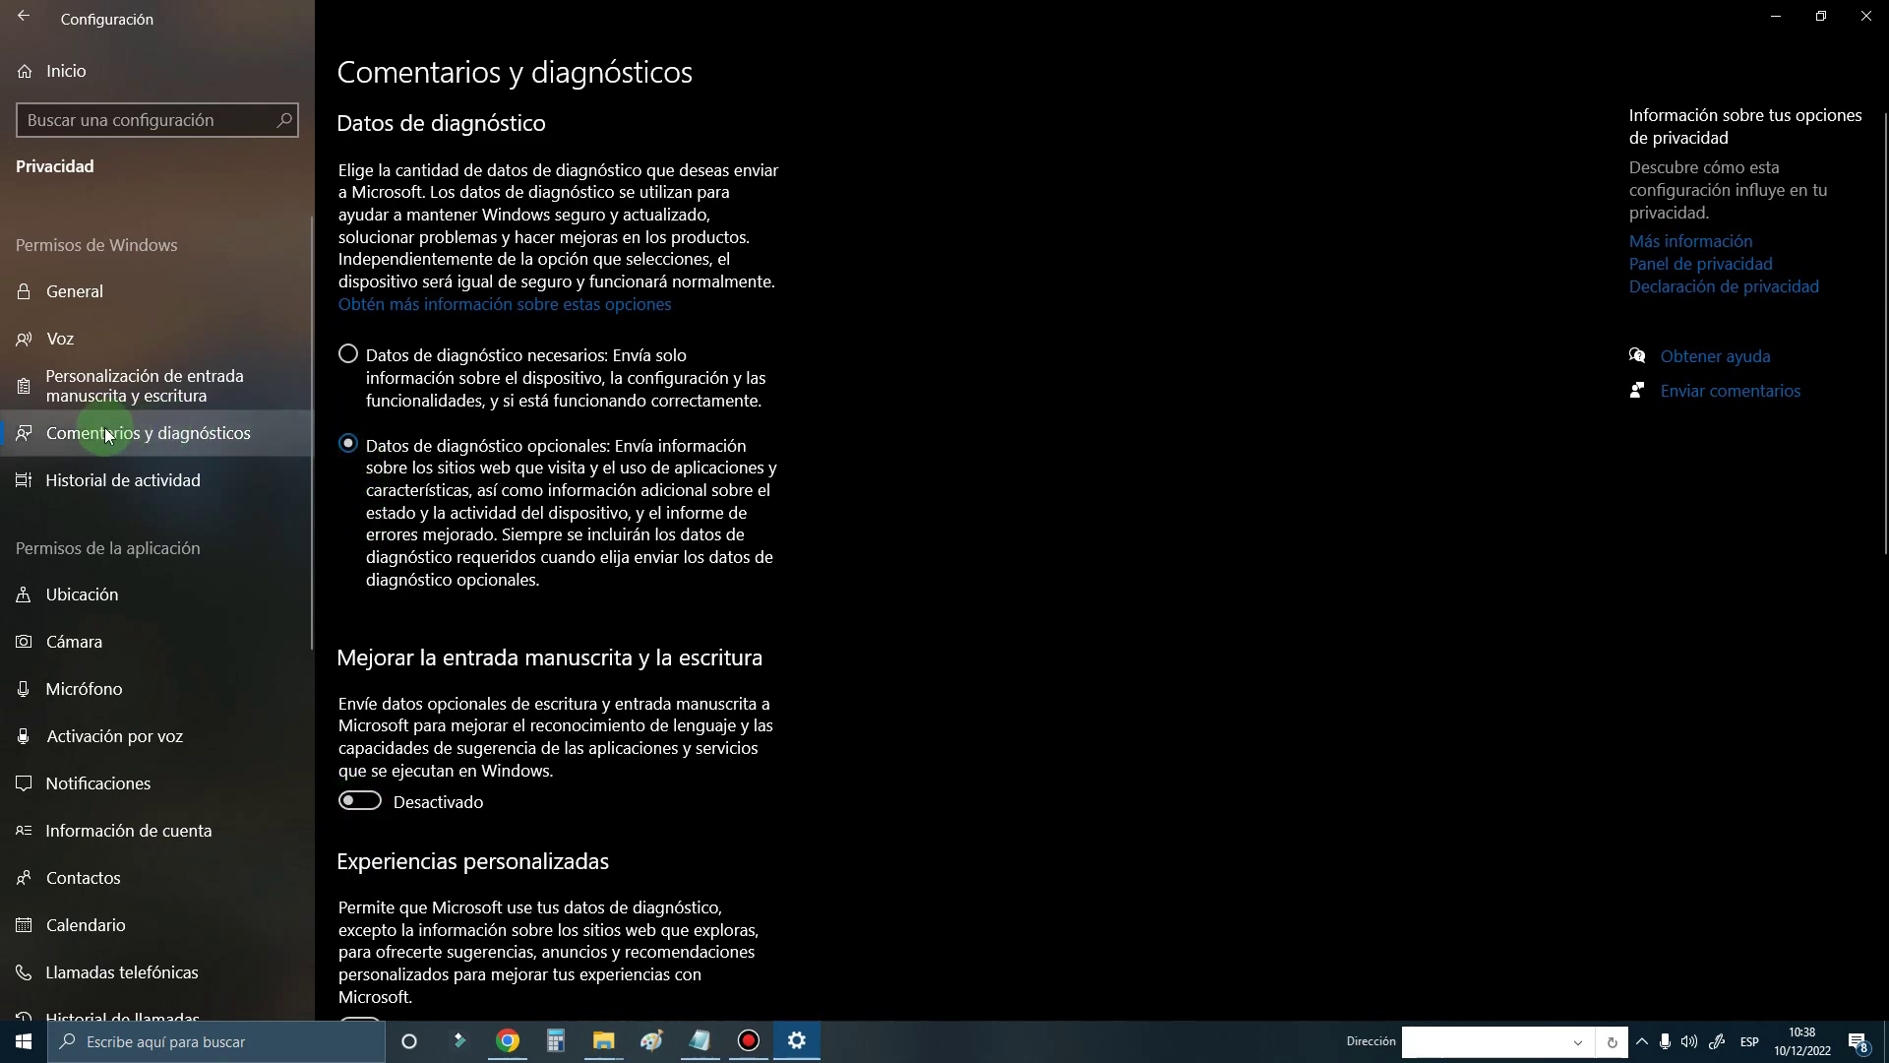
click(91, 486)
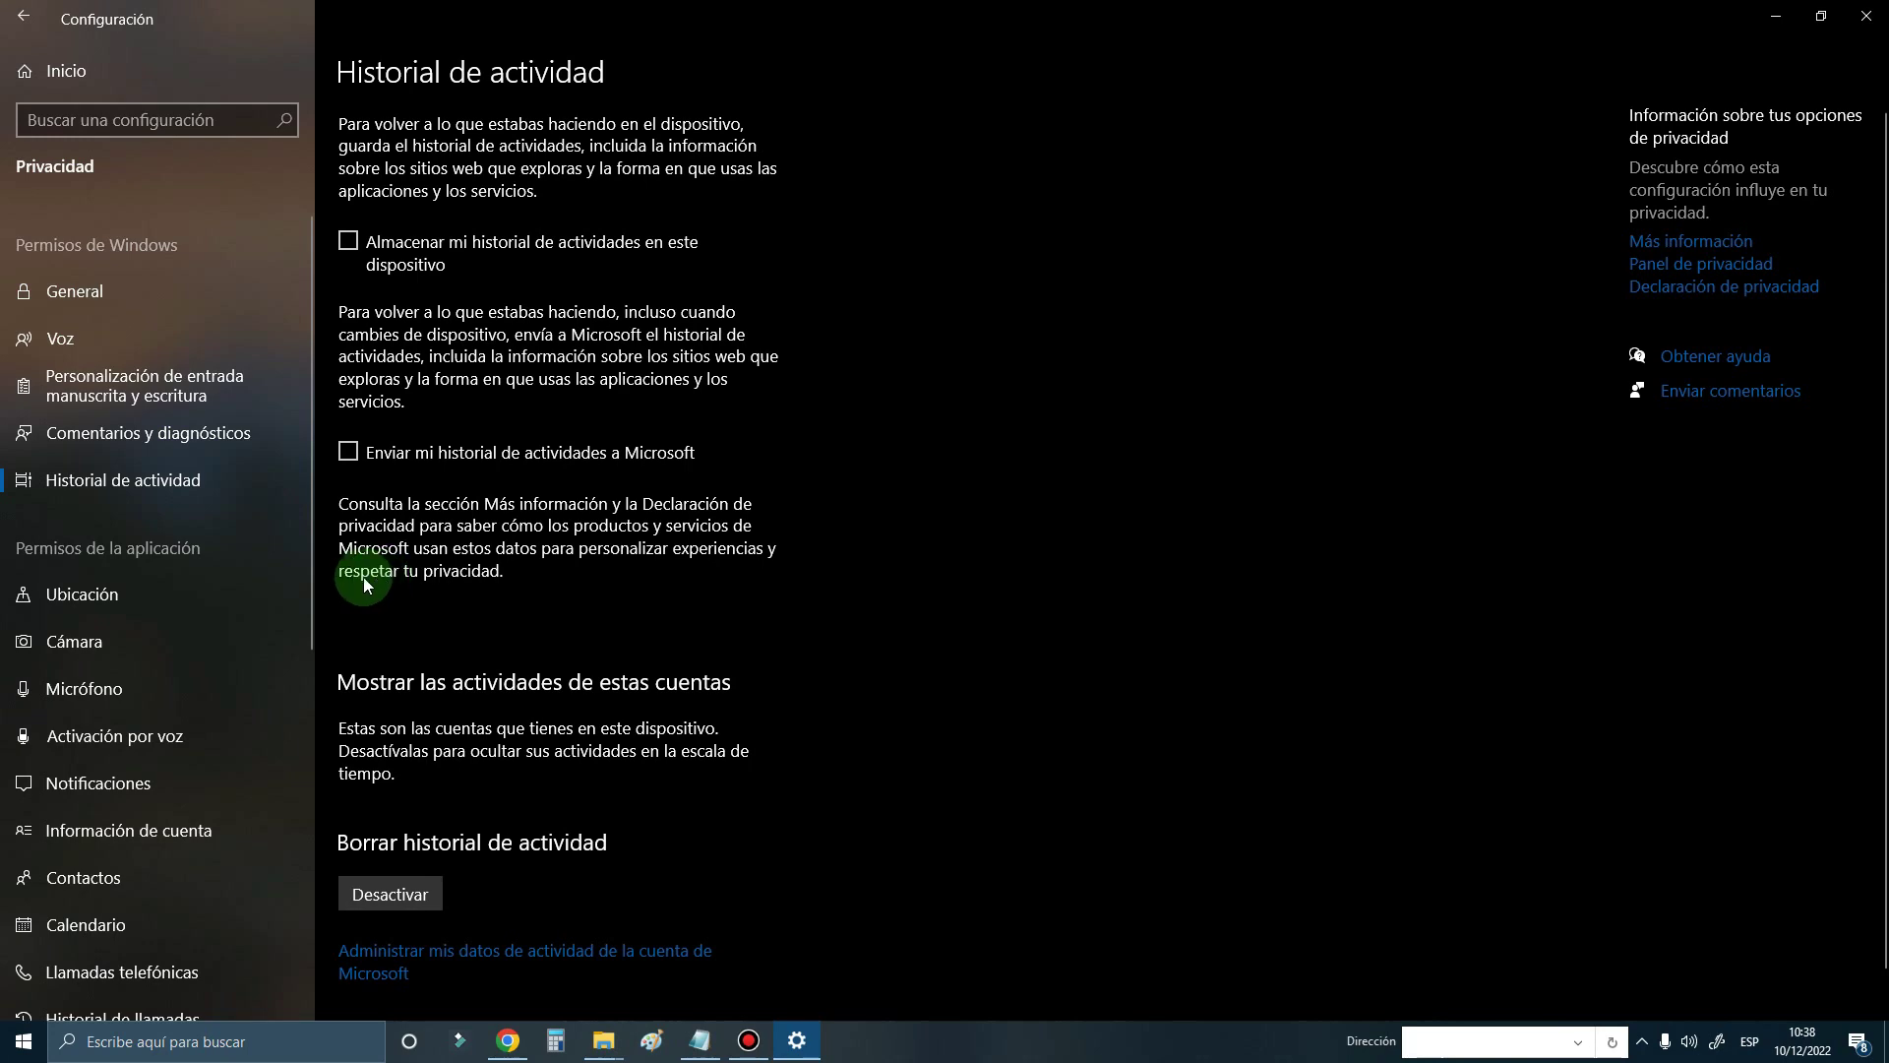
- Review the Ubicación, Cámara and Micrófono permissions, including which Microsoft Store applications can access the microphone
click(108, 595)
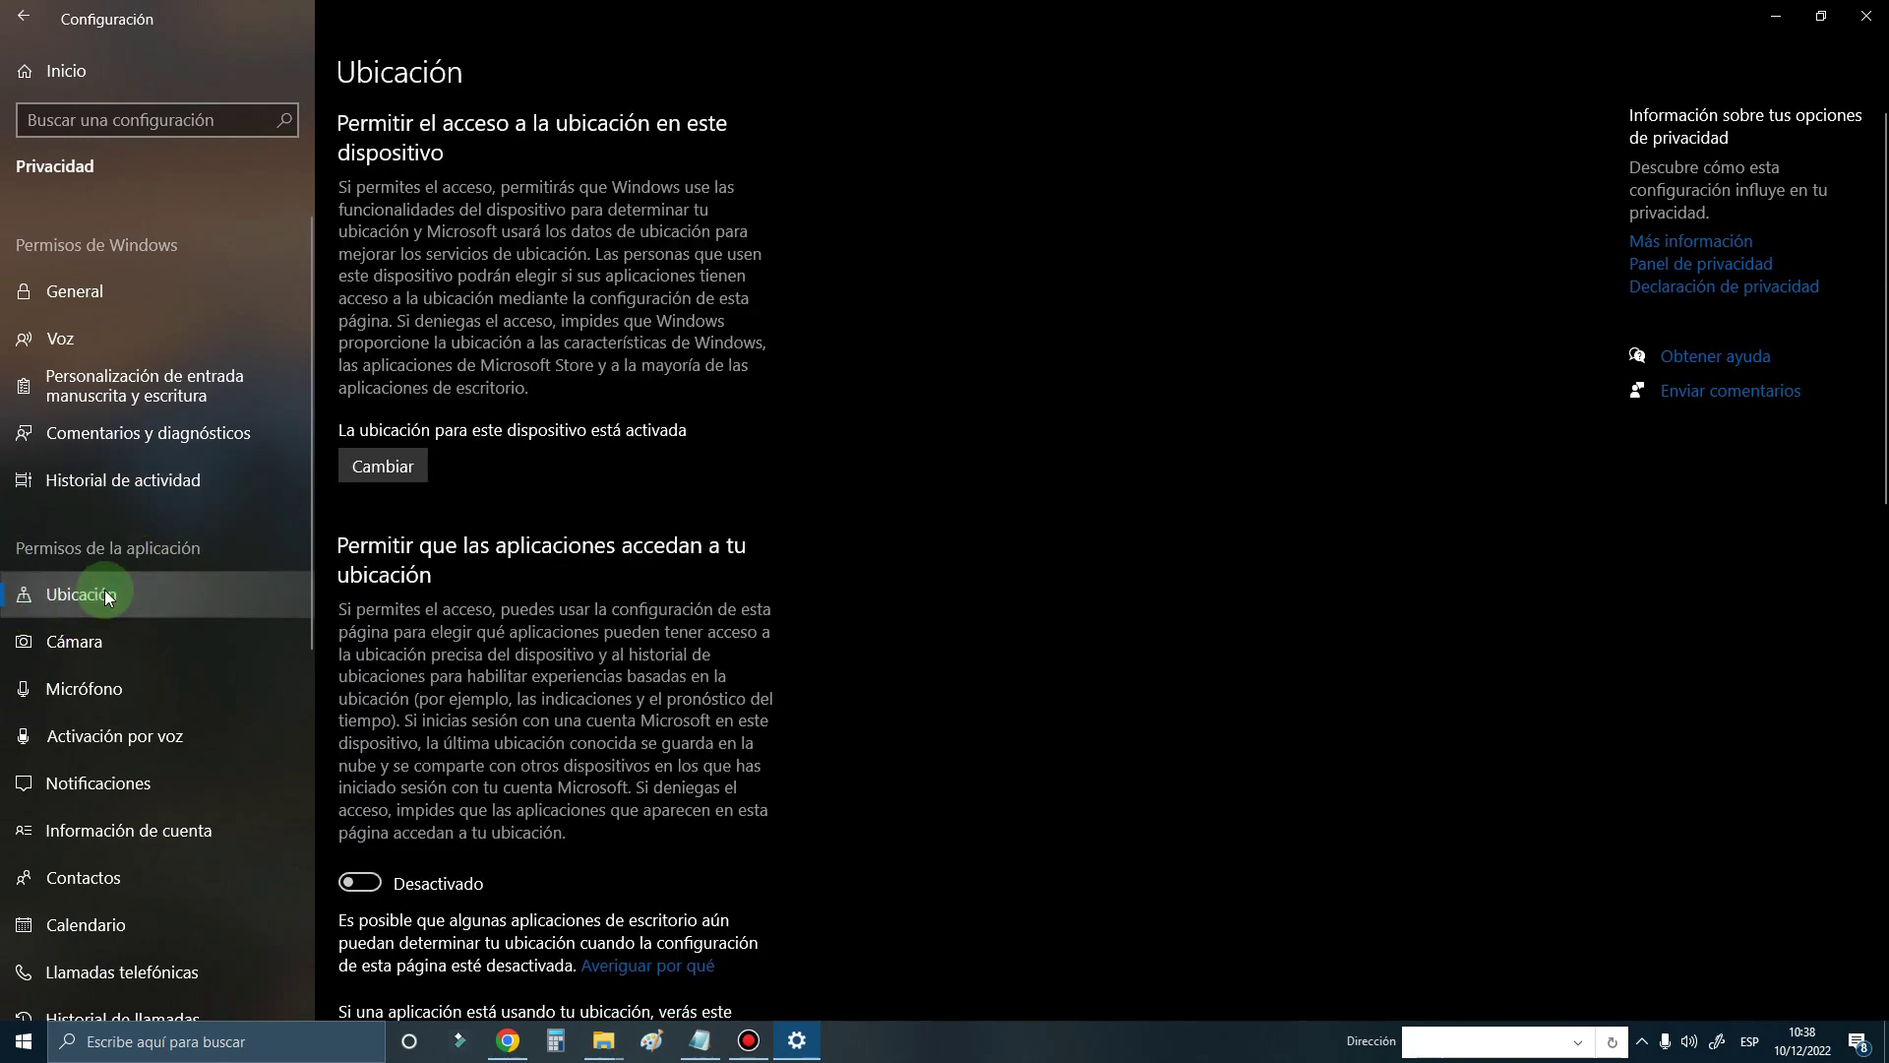
click(59, 645)
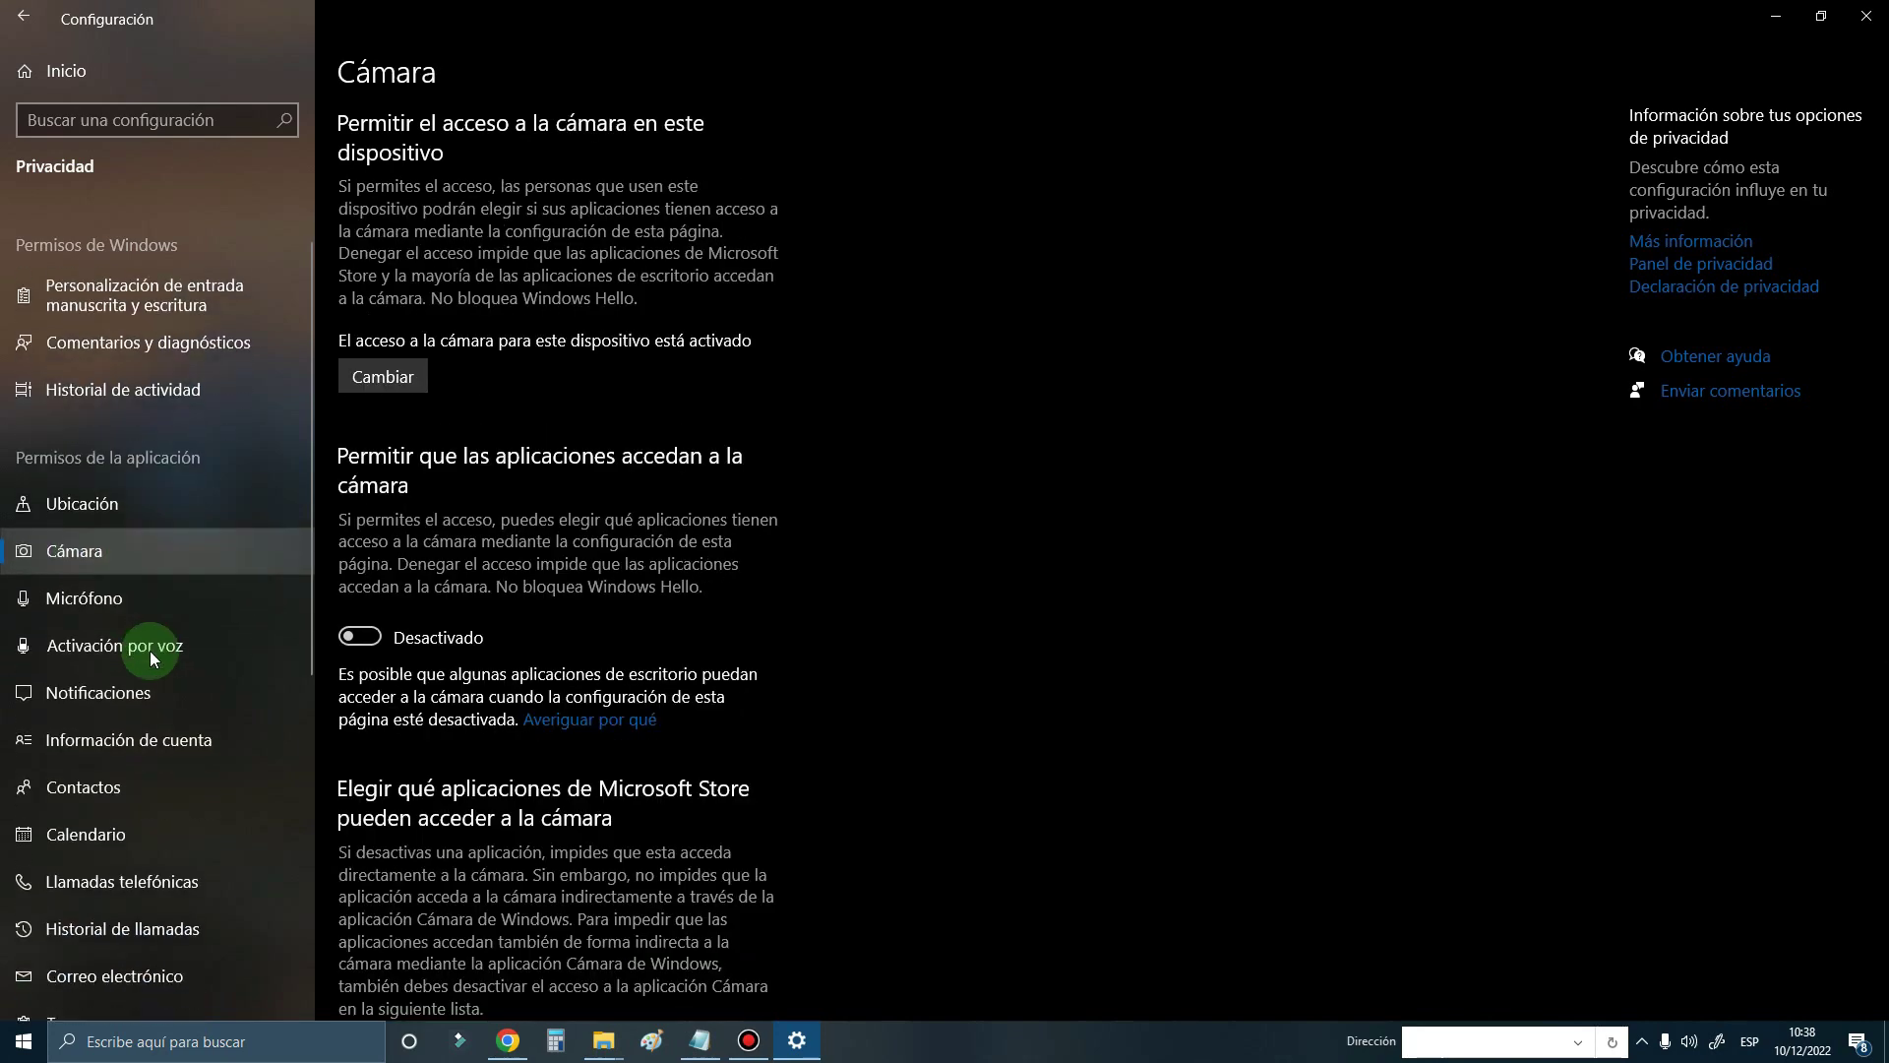
click(91, 565)
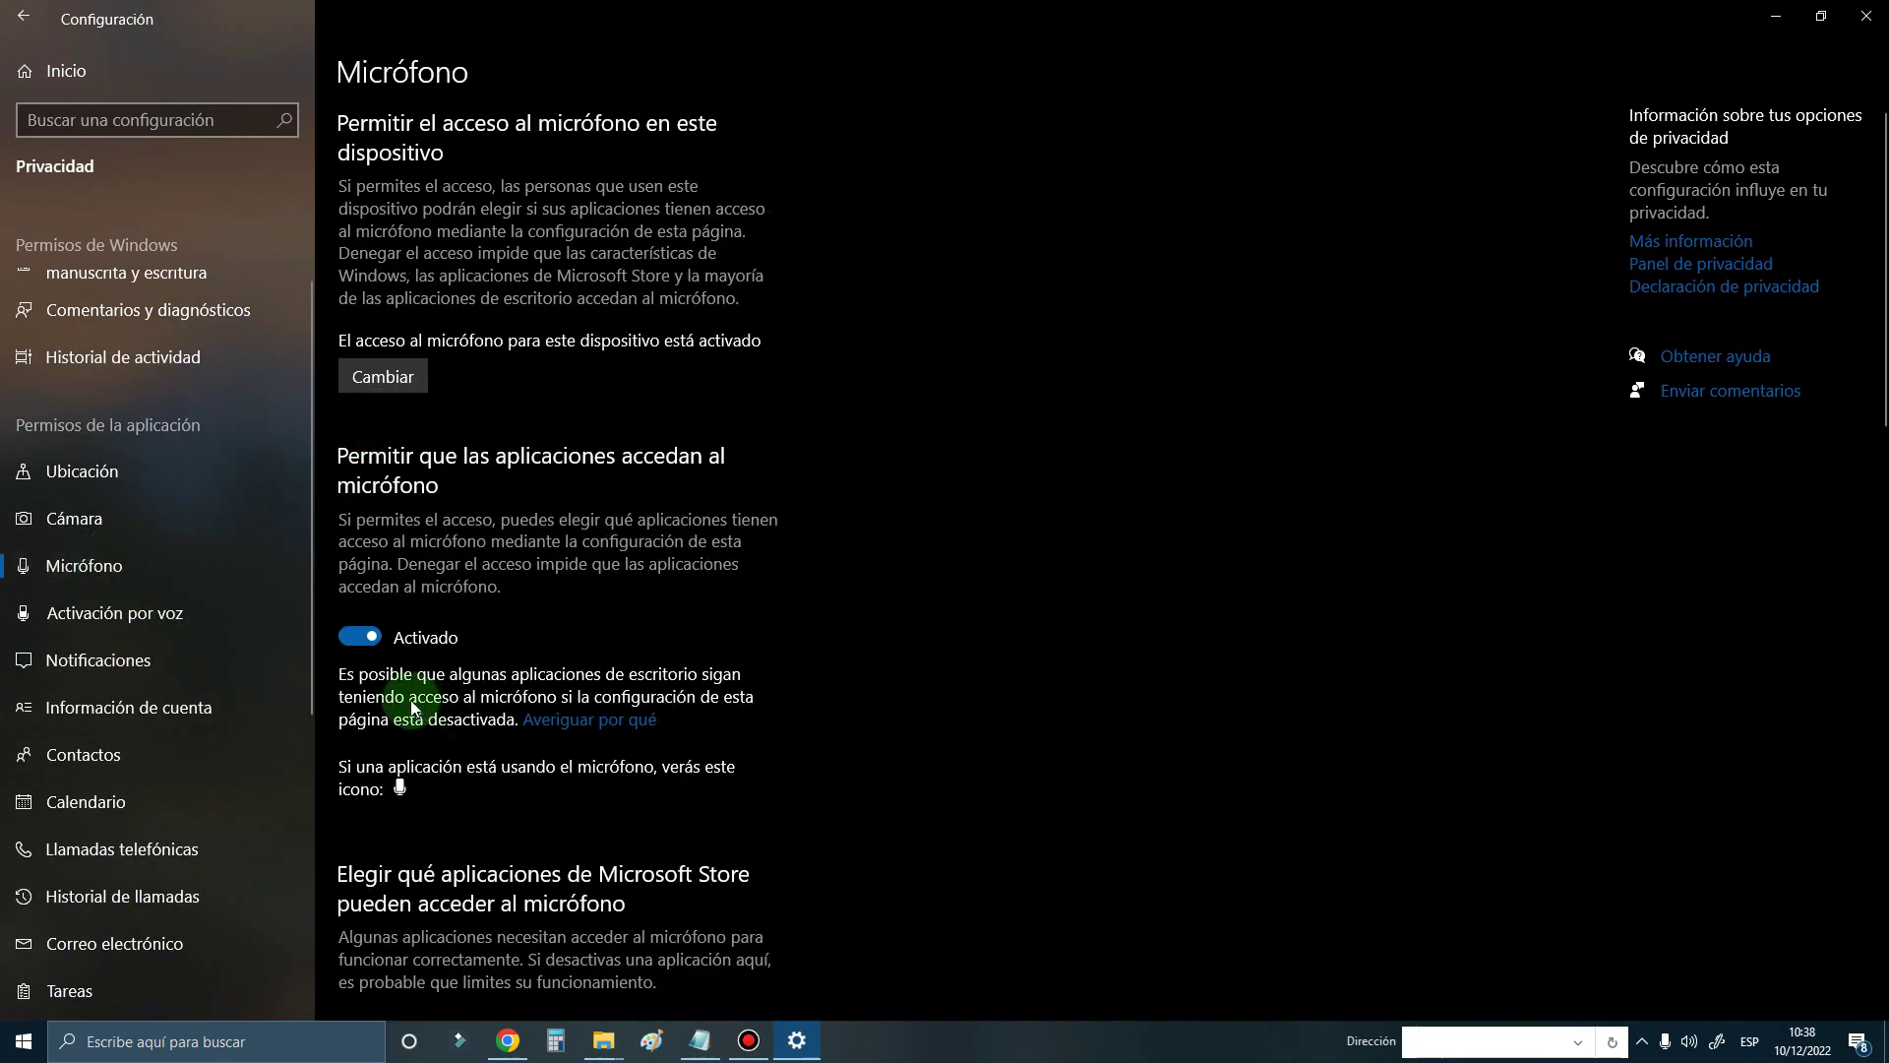
scroll(413, 706, down, 3)
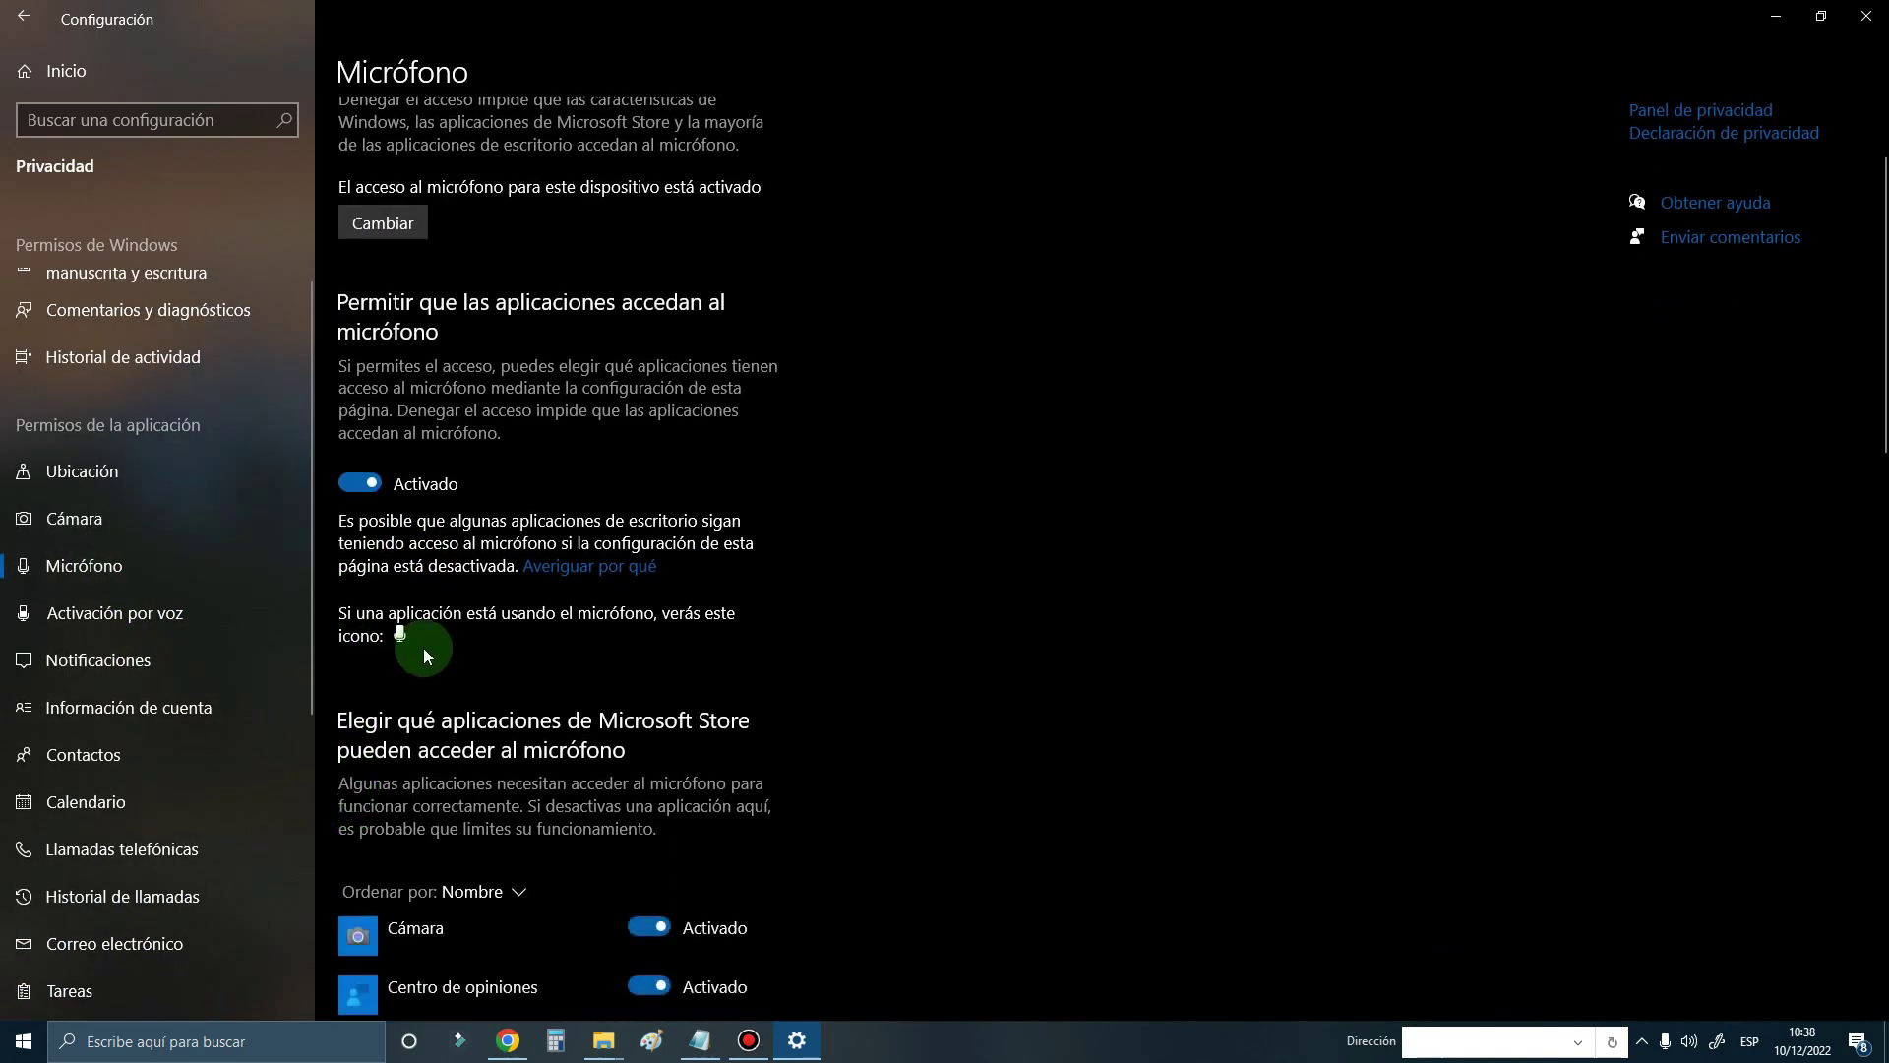
scroll(423, 655, down, 5)
scroll(423, 655, up, 3)
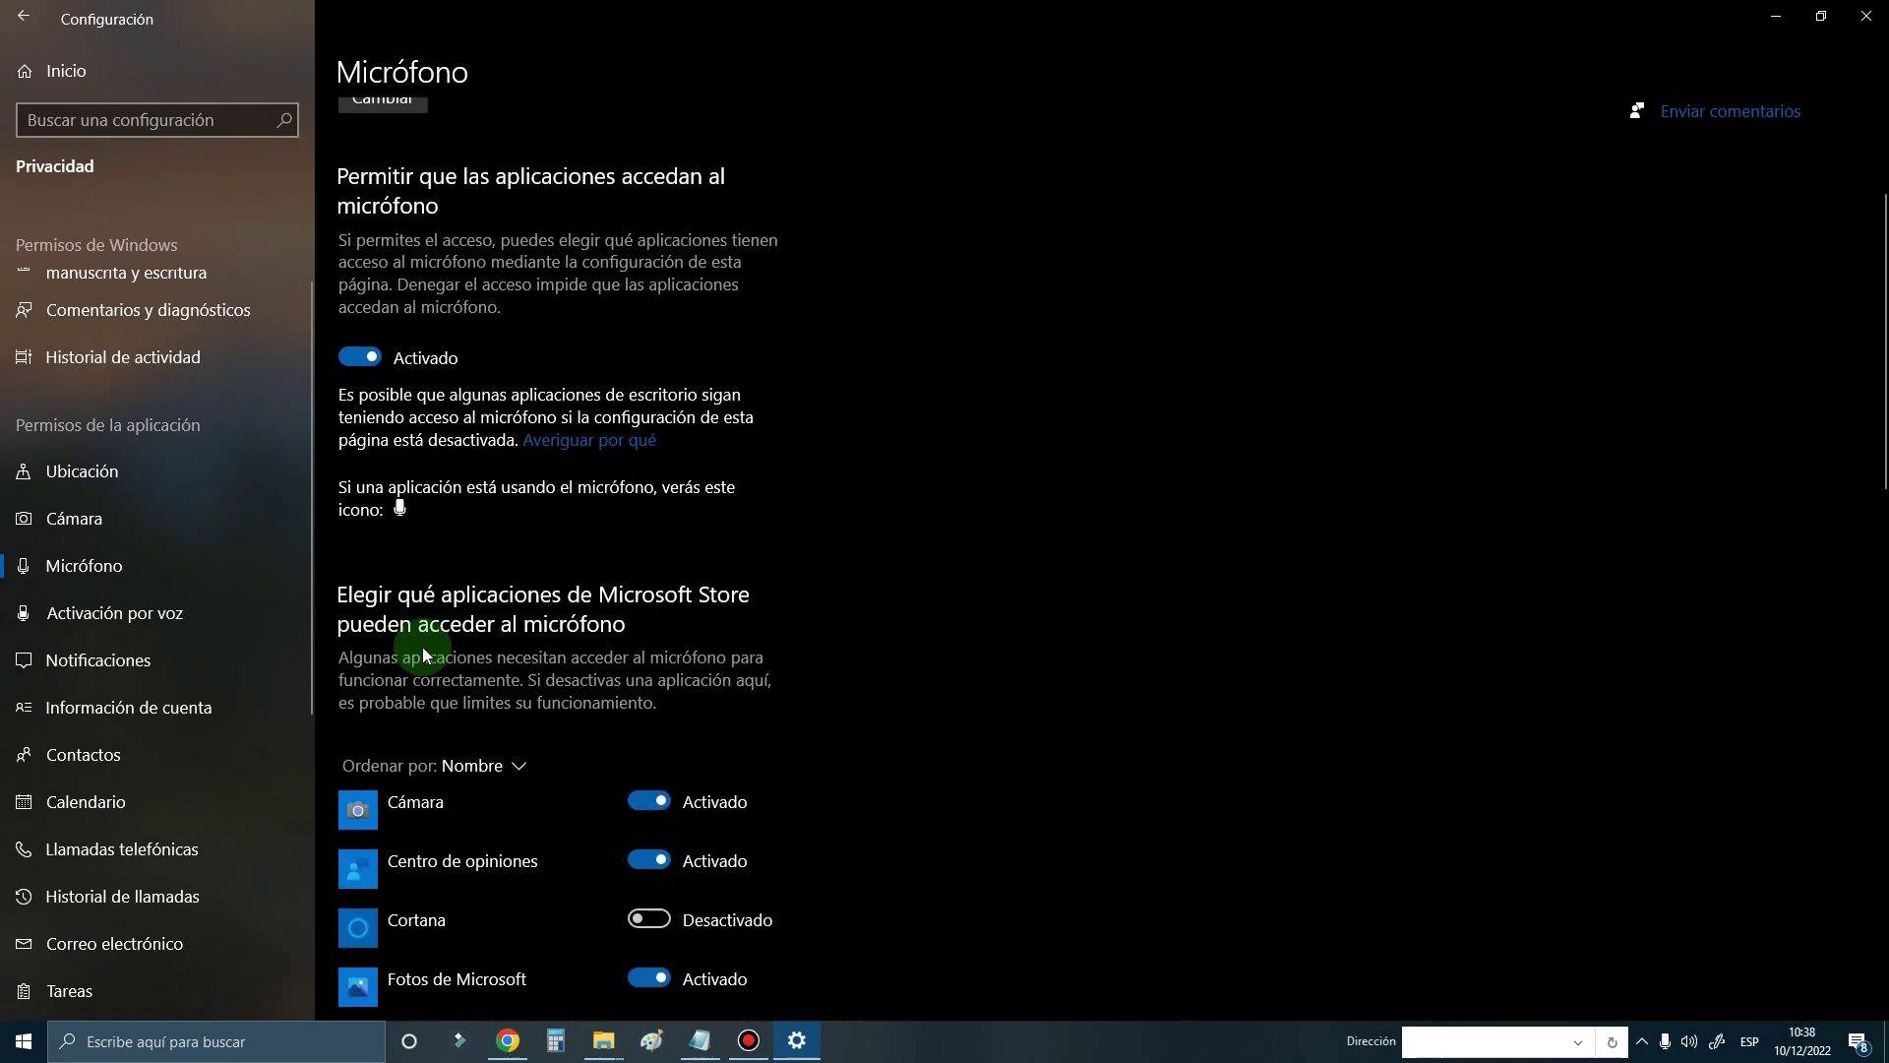
scroll(422, 647, up, 2)
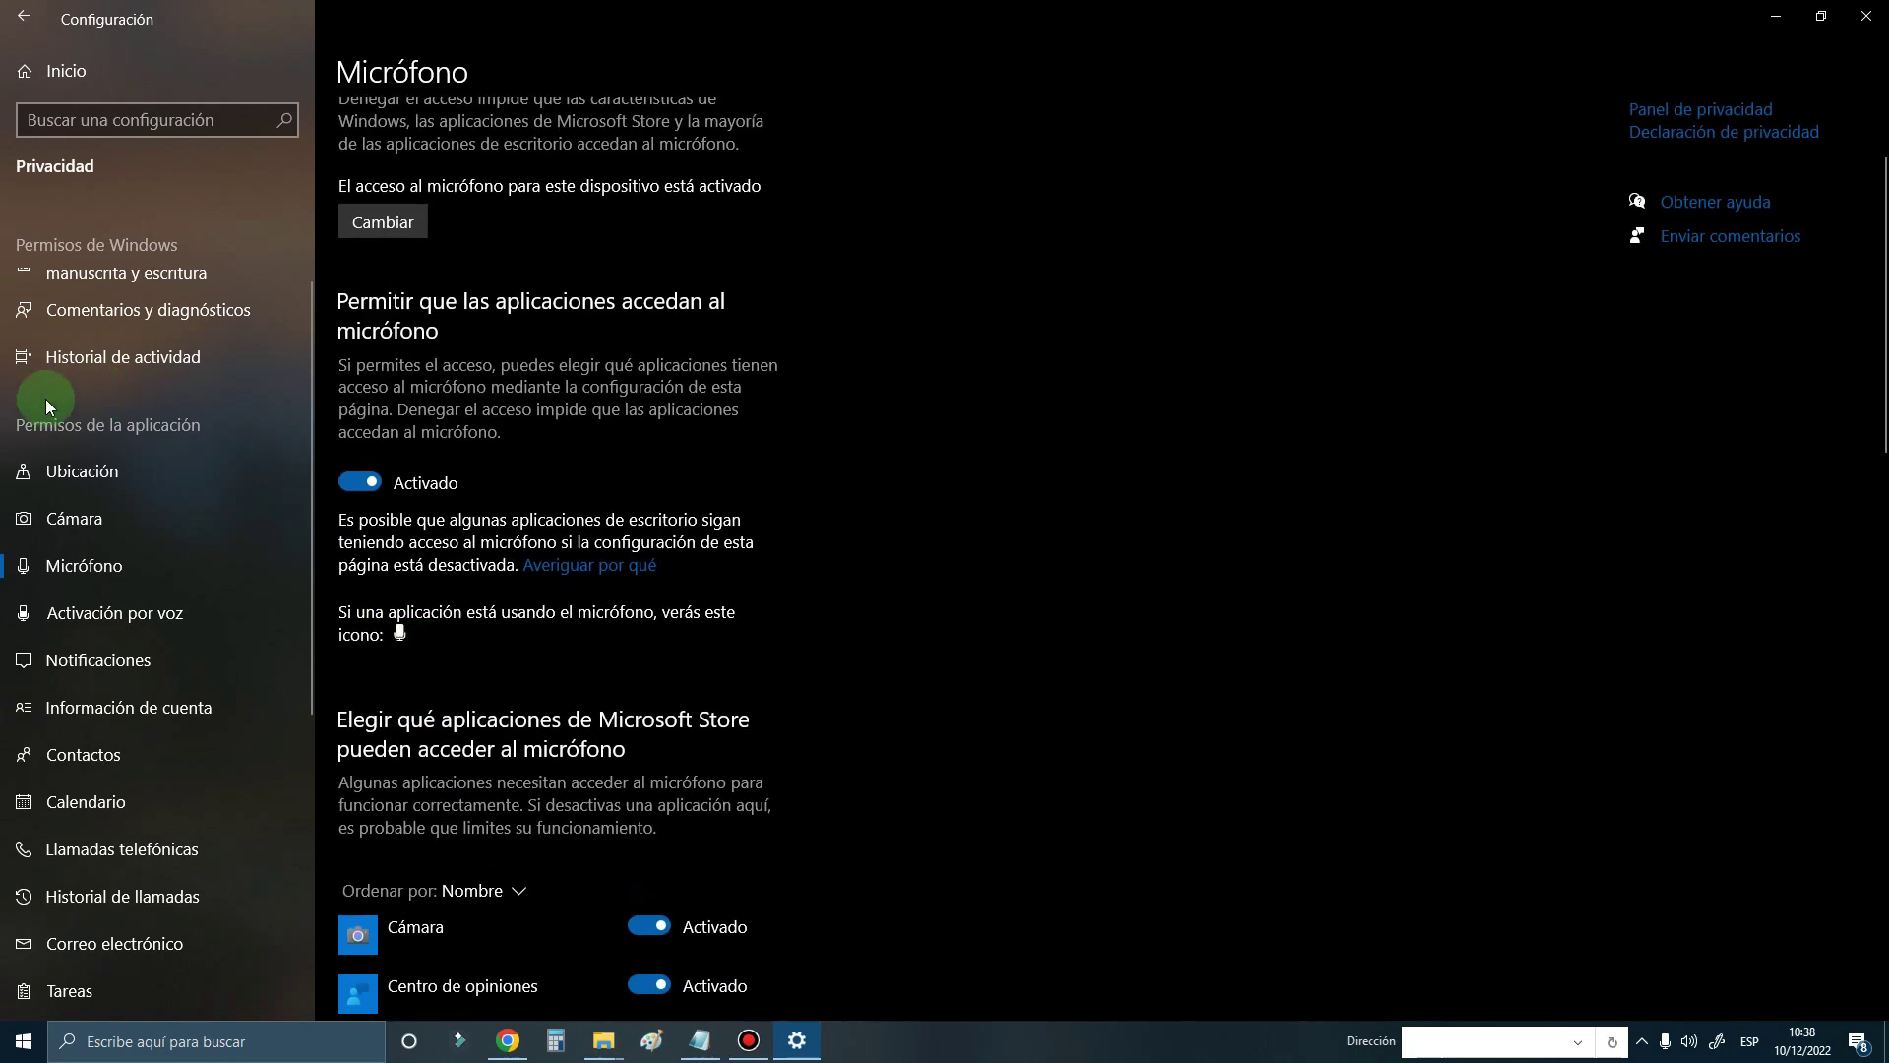
- Review the application permissions for Activación por voz, Notificaciones, Información de cuenta and Contactos
click(111, 620)
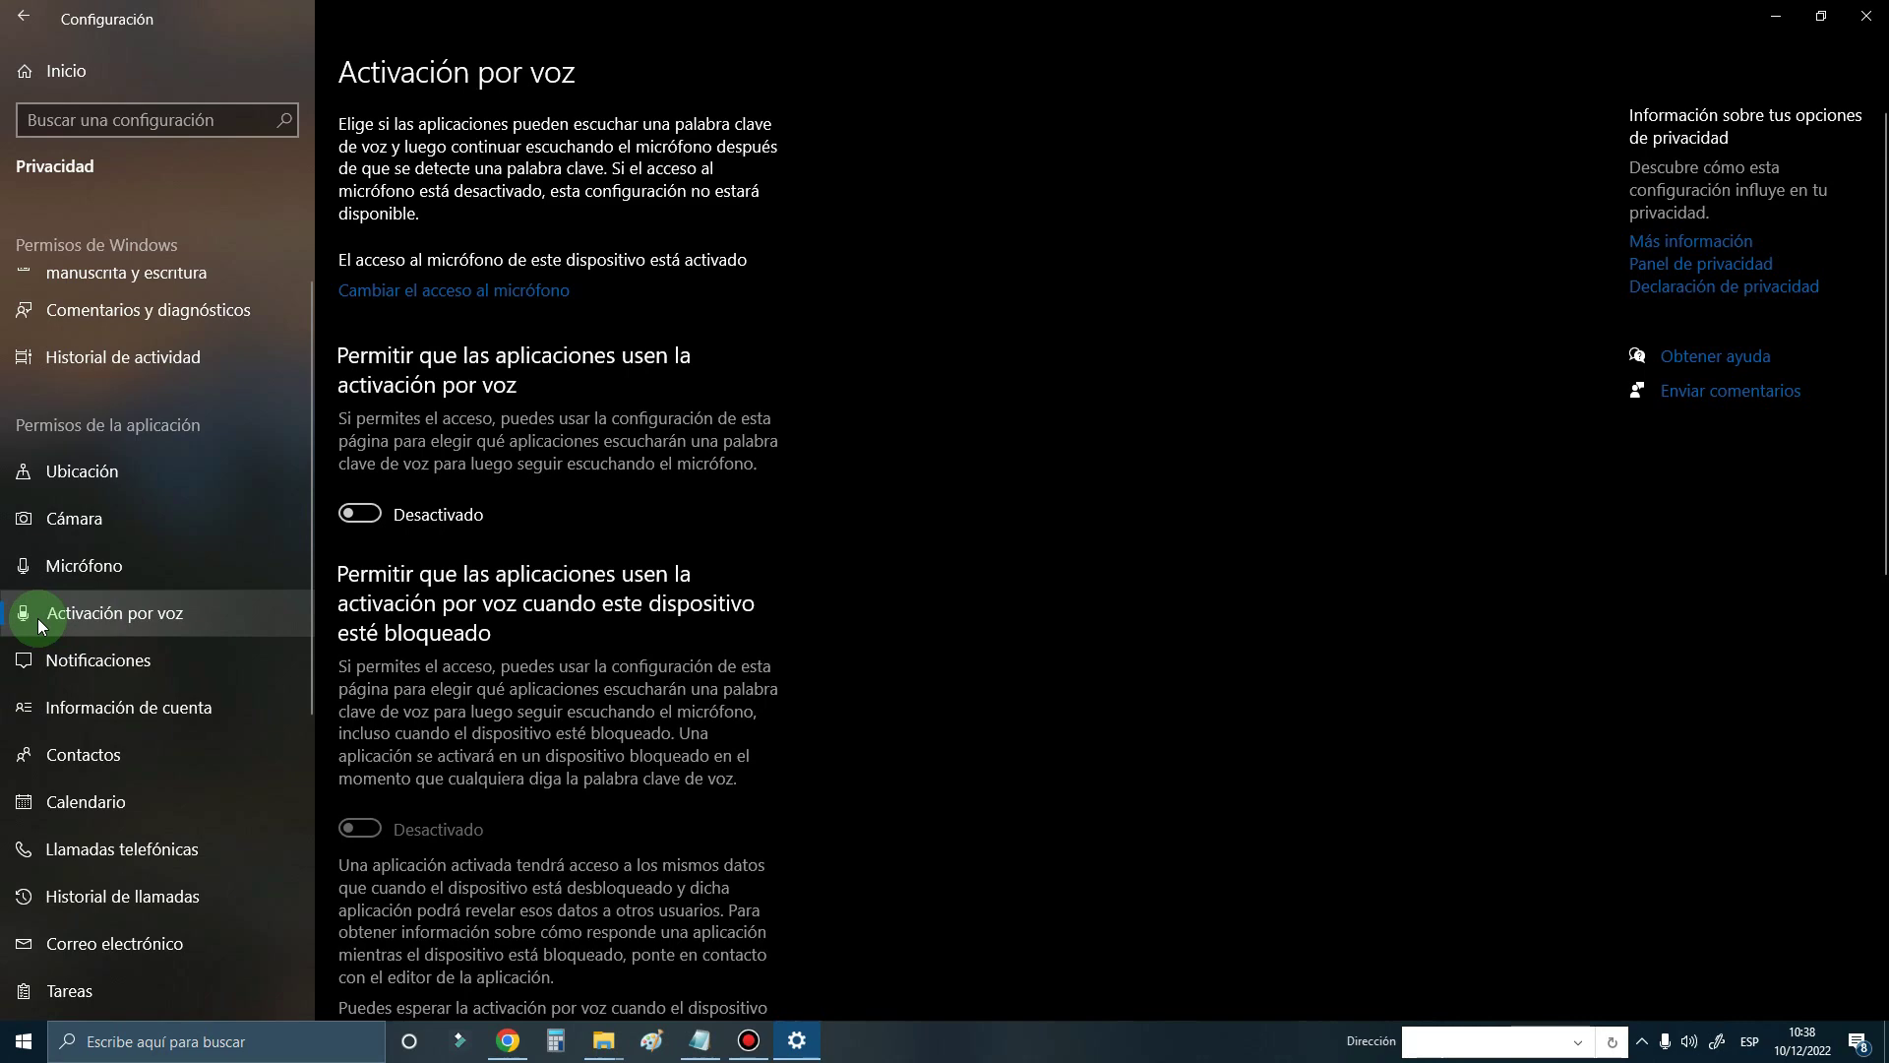
click(124, 657)
scroll(111, 662, down, 2)
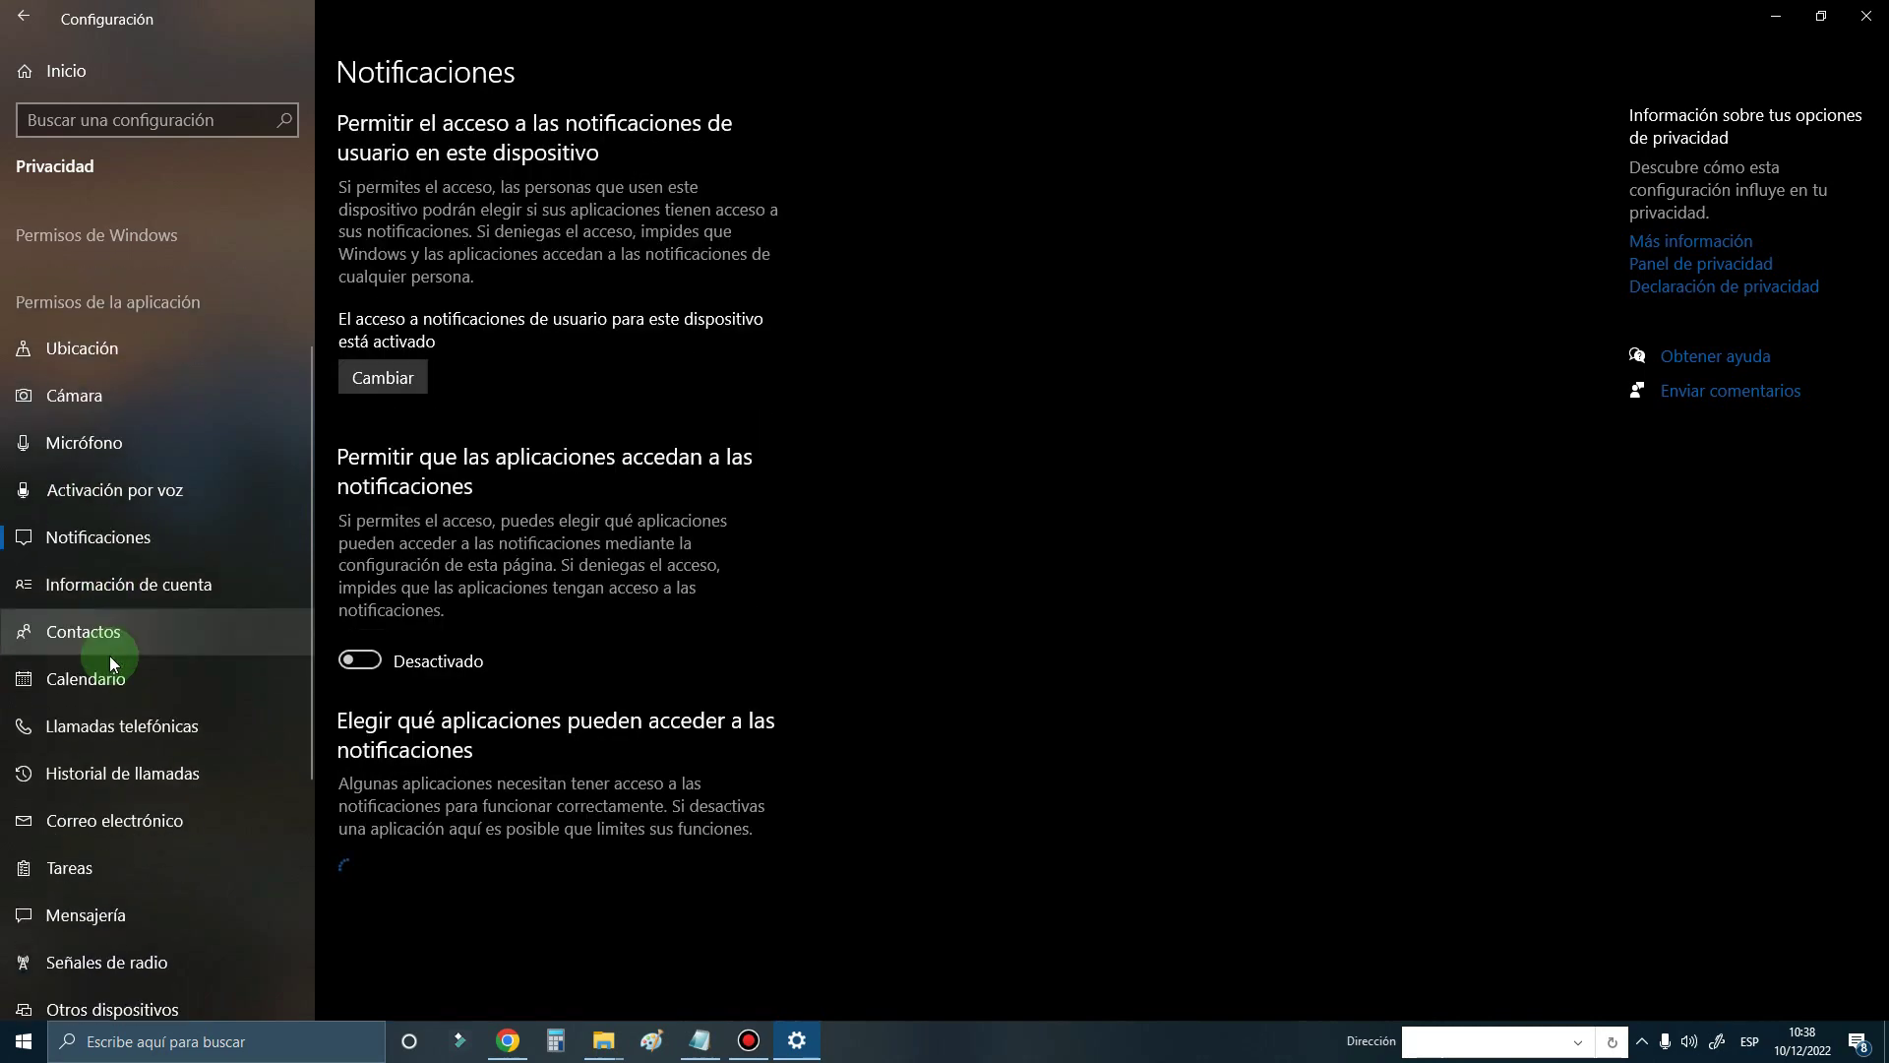
click(86, 592)
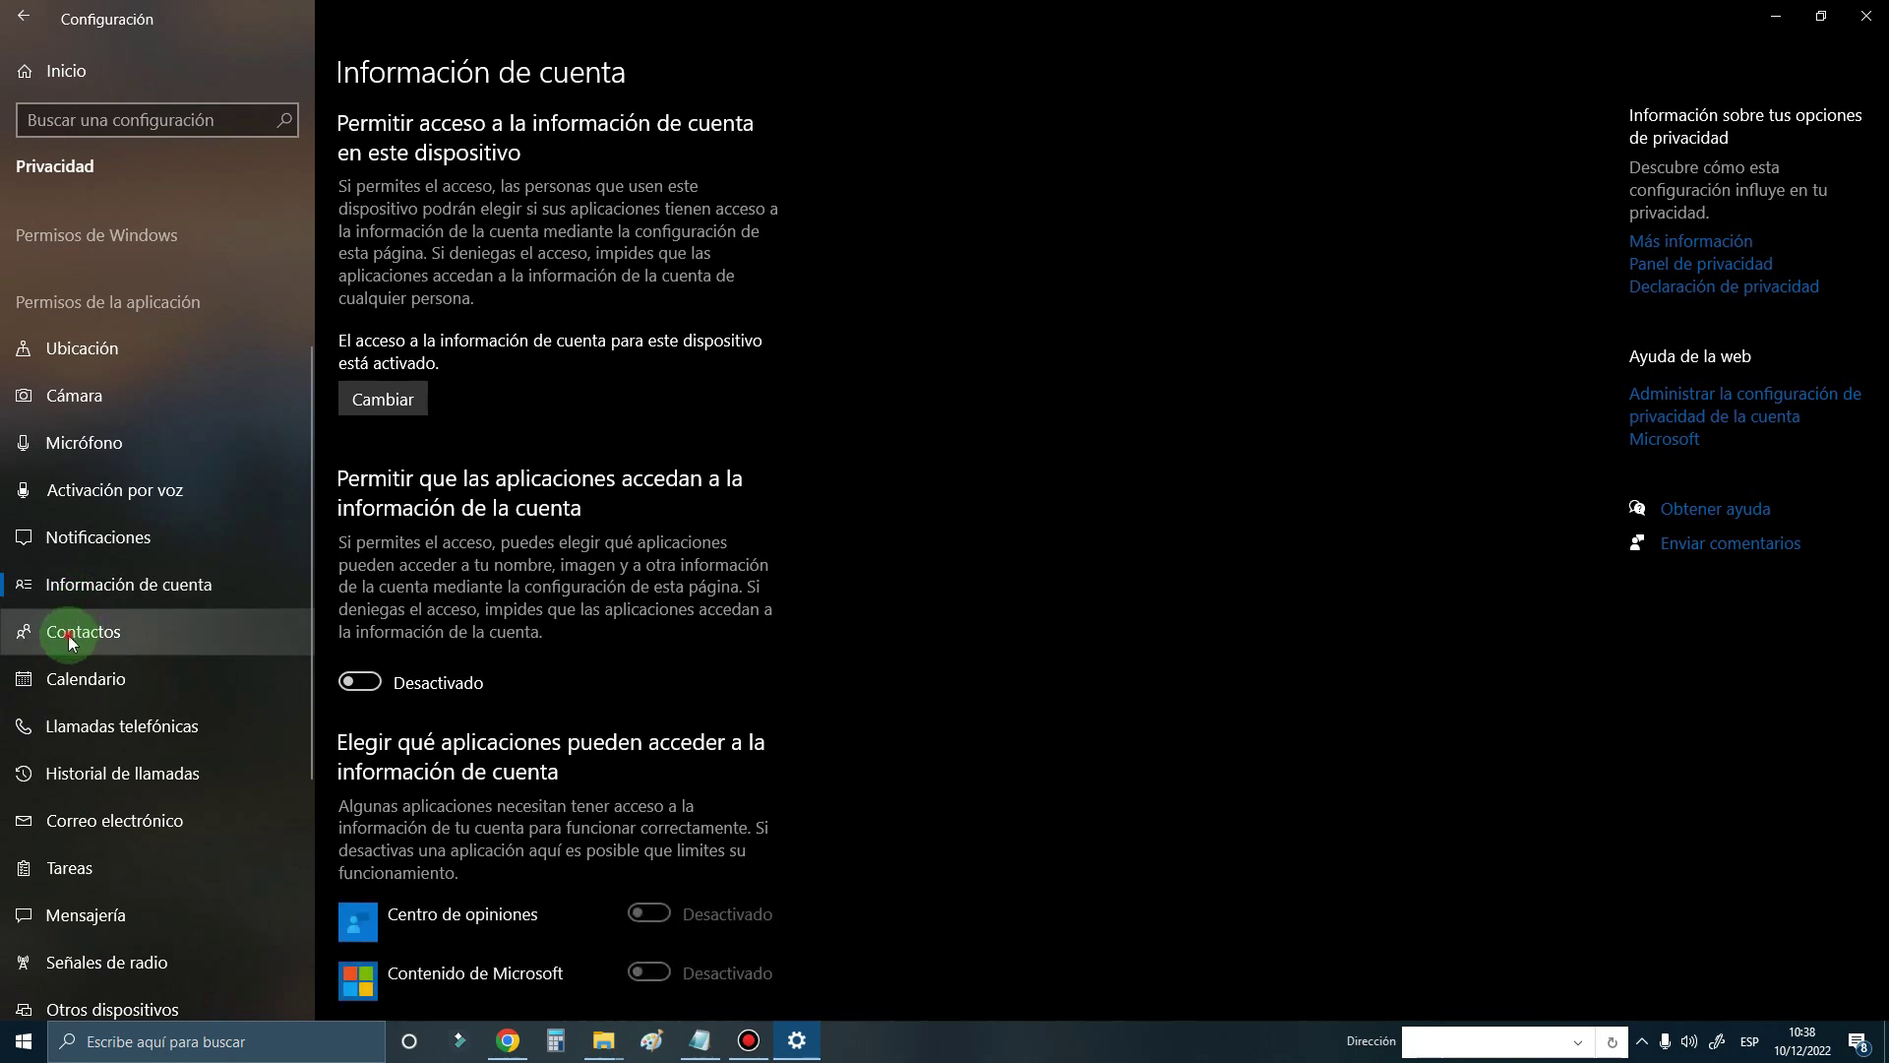
click(68, 641)
- Review the application permissions for Calendario, Llamadas telefónicas, Historial de llamadas and Correo electrónico, and open Tareas
scroll(69, 641, down, 2)
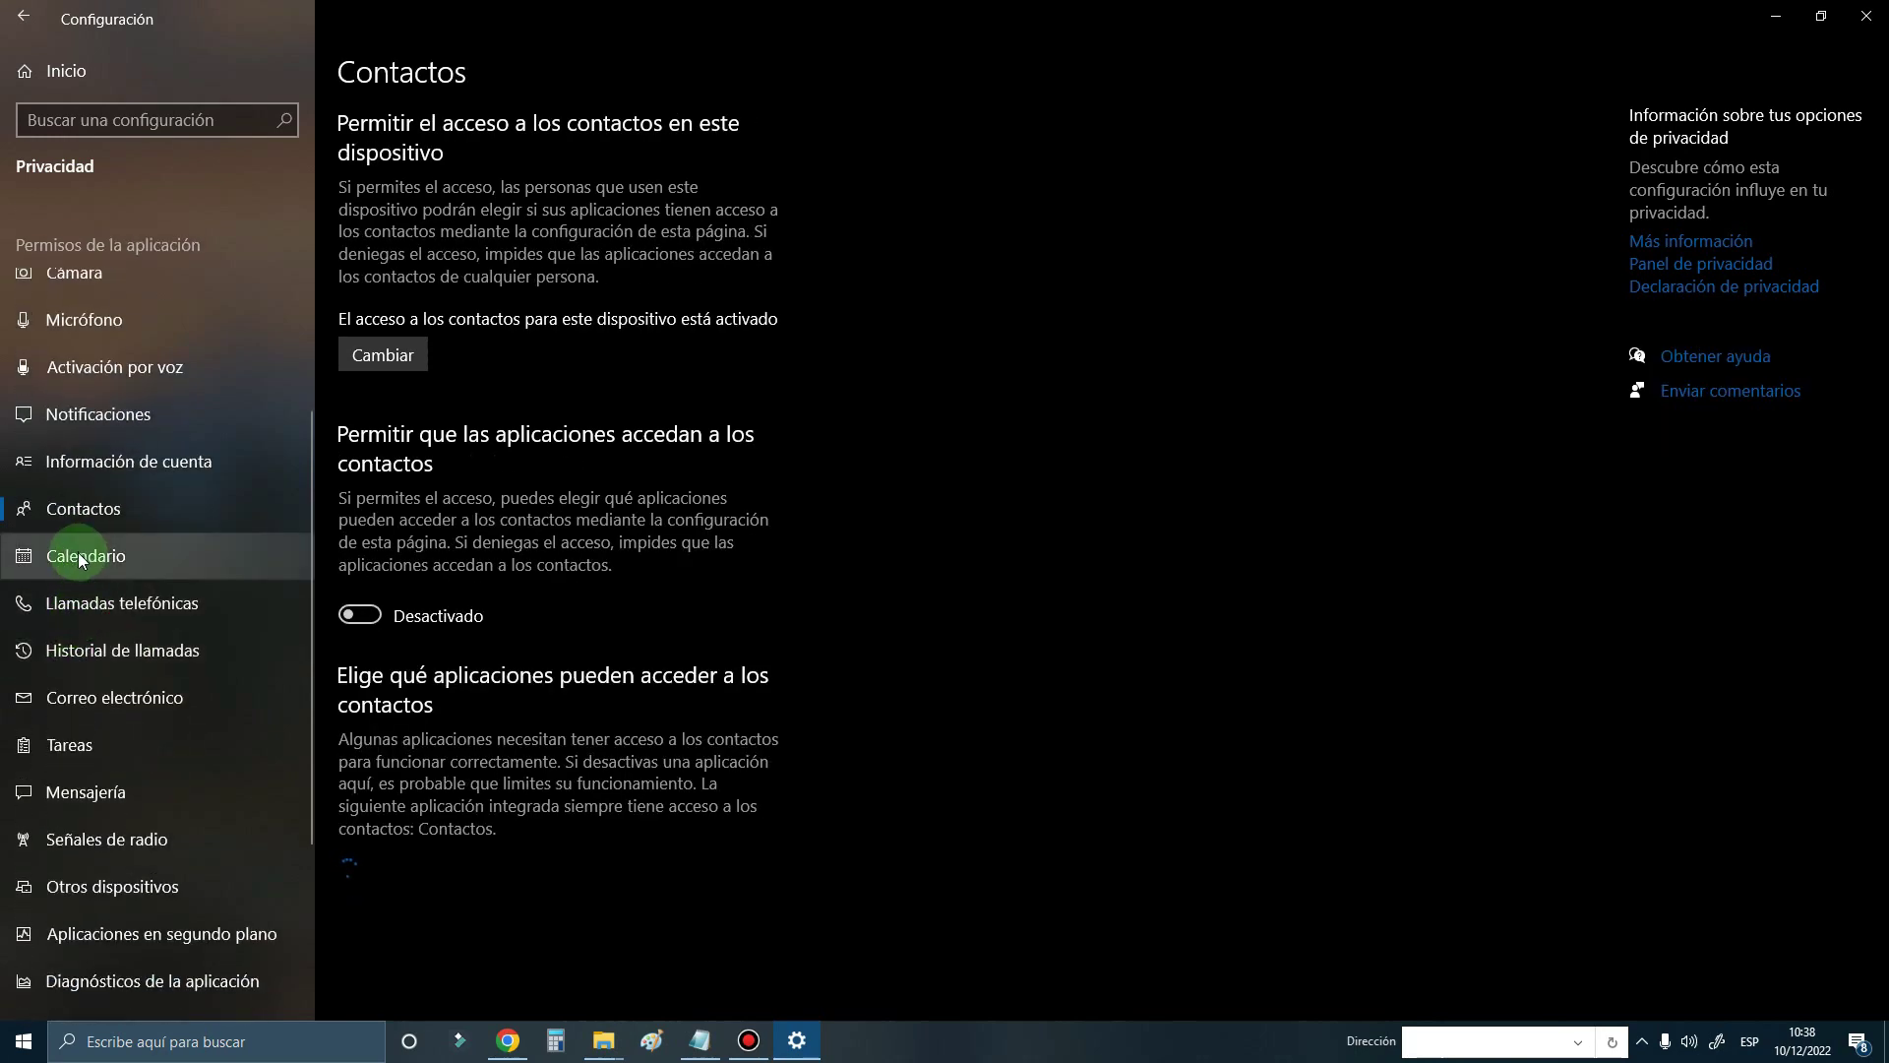
click(82, 559)
click(77, 607)
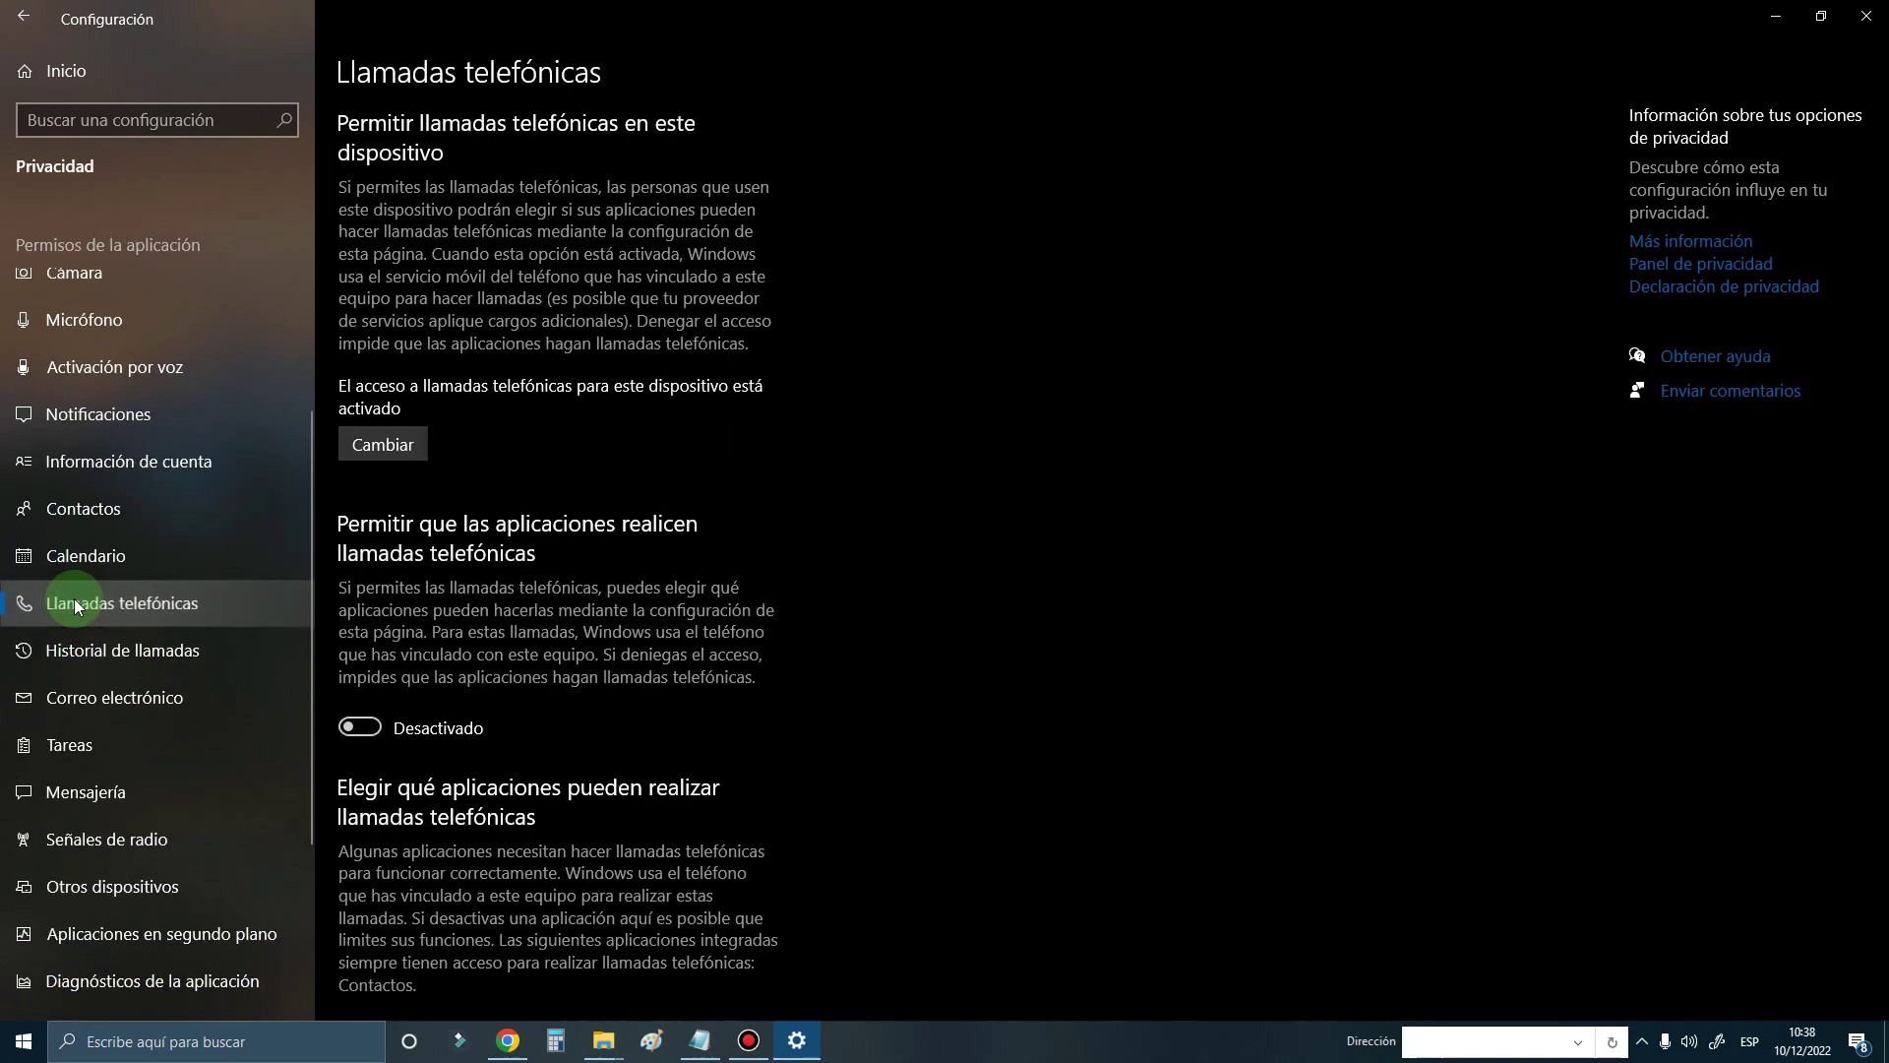
click(85, 656)
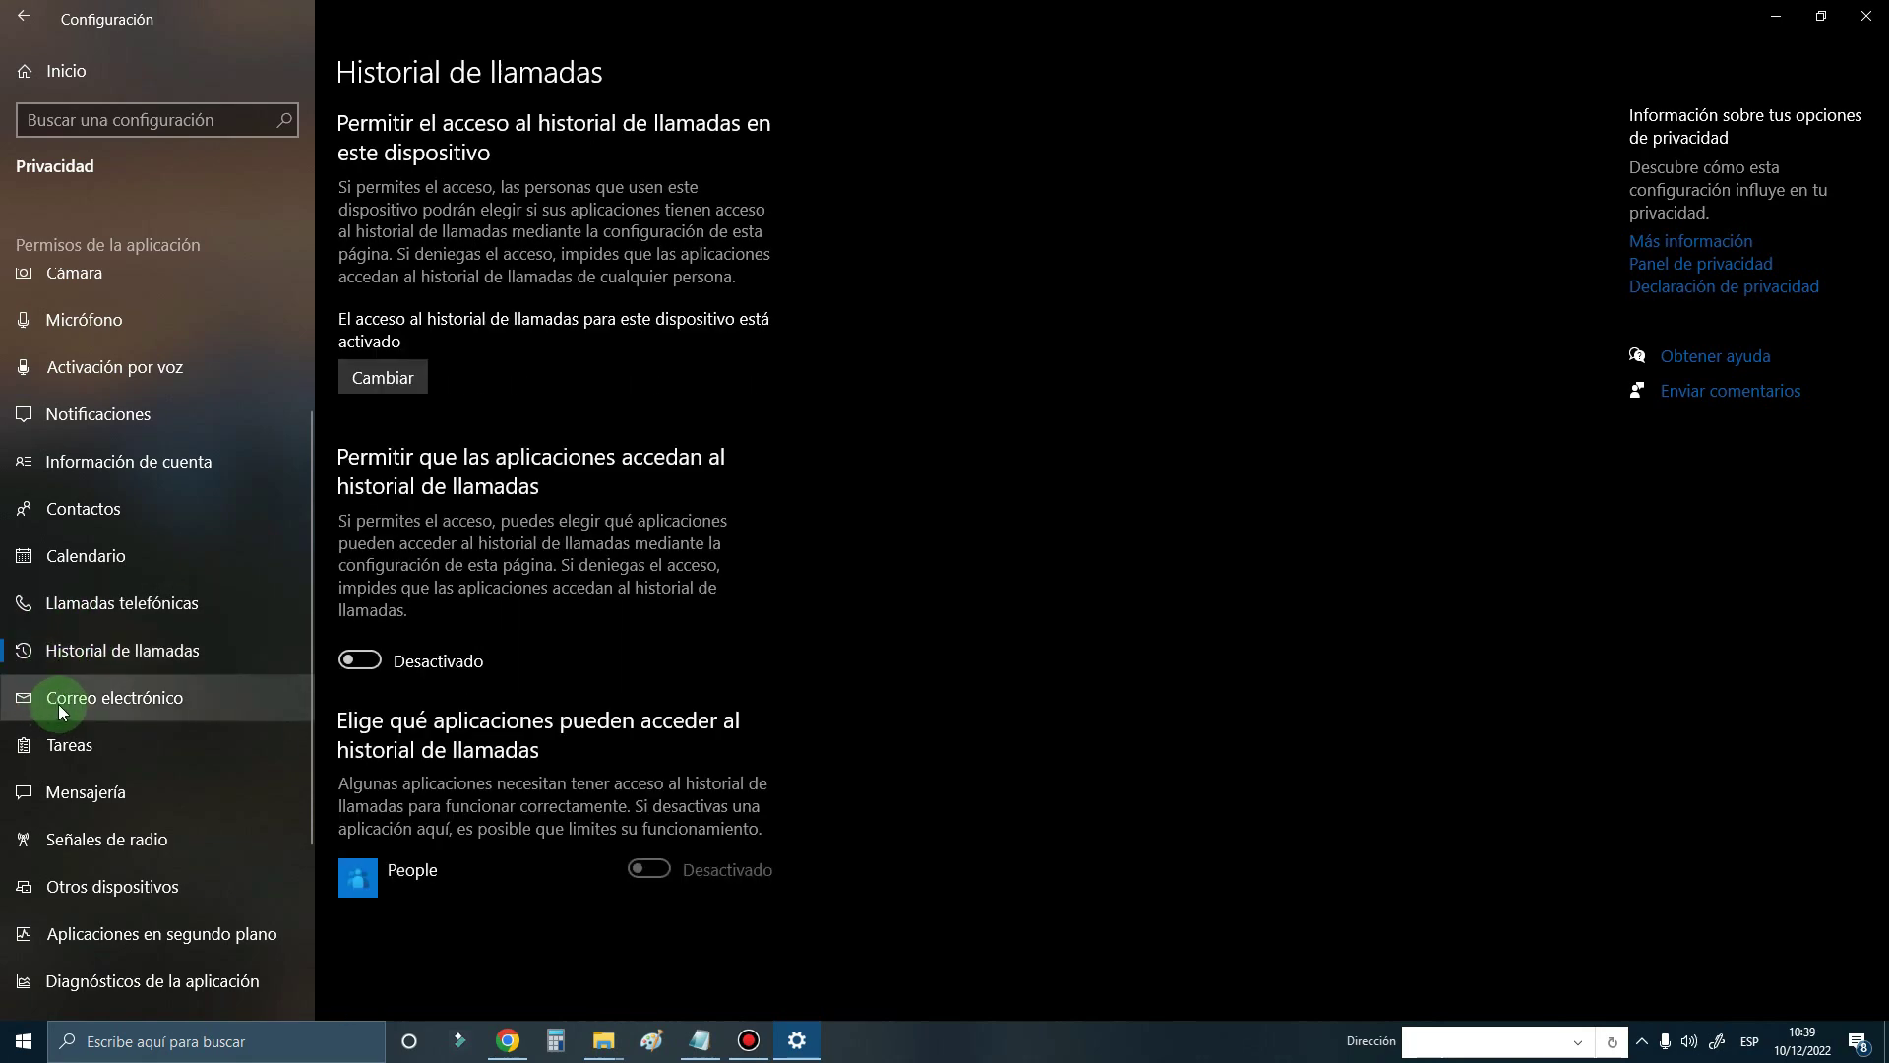
click(84, 703)
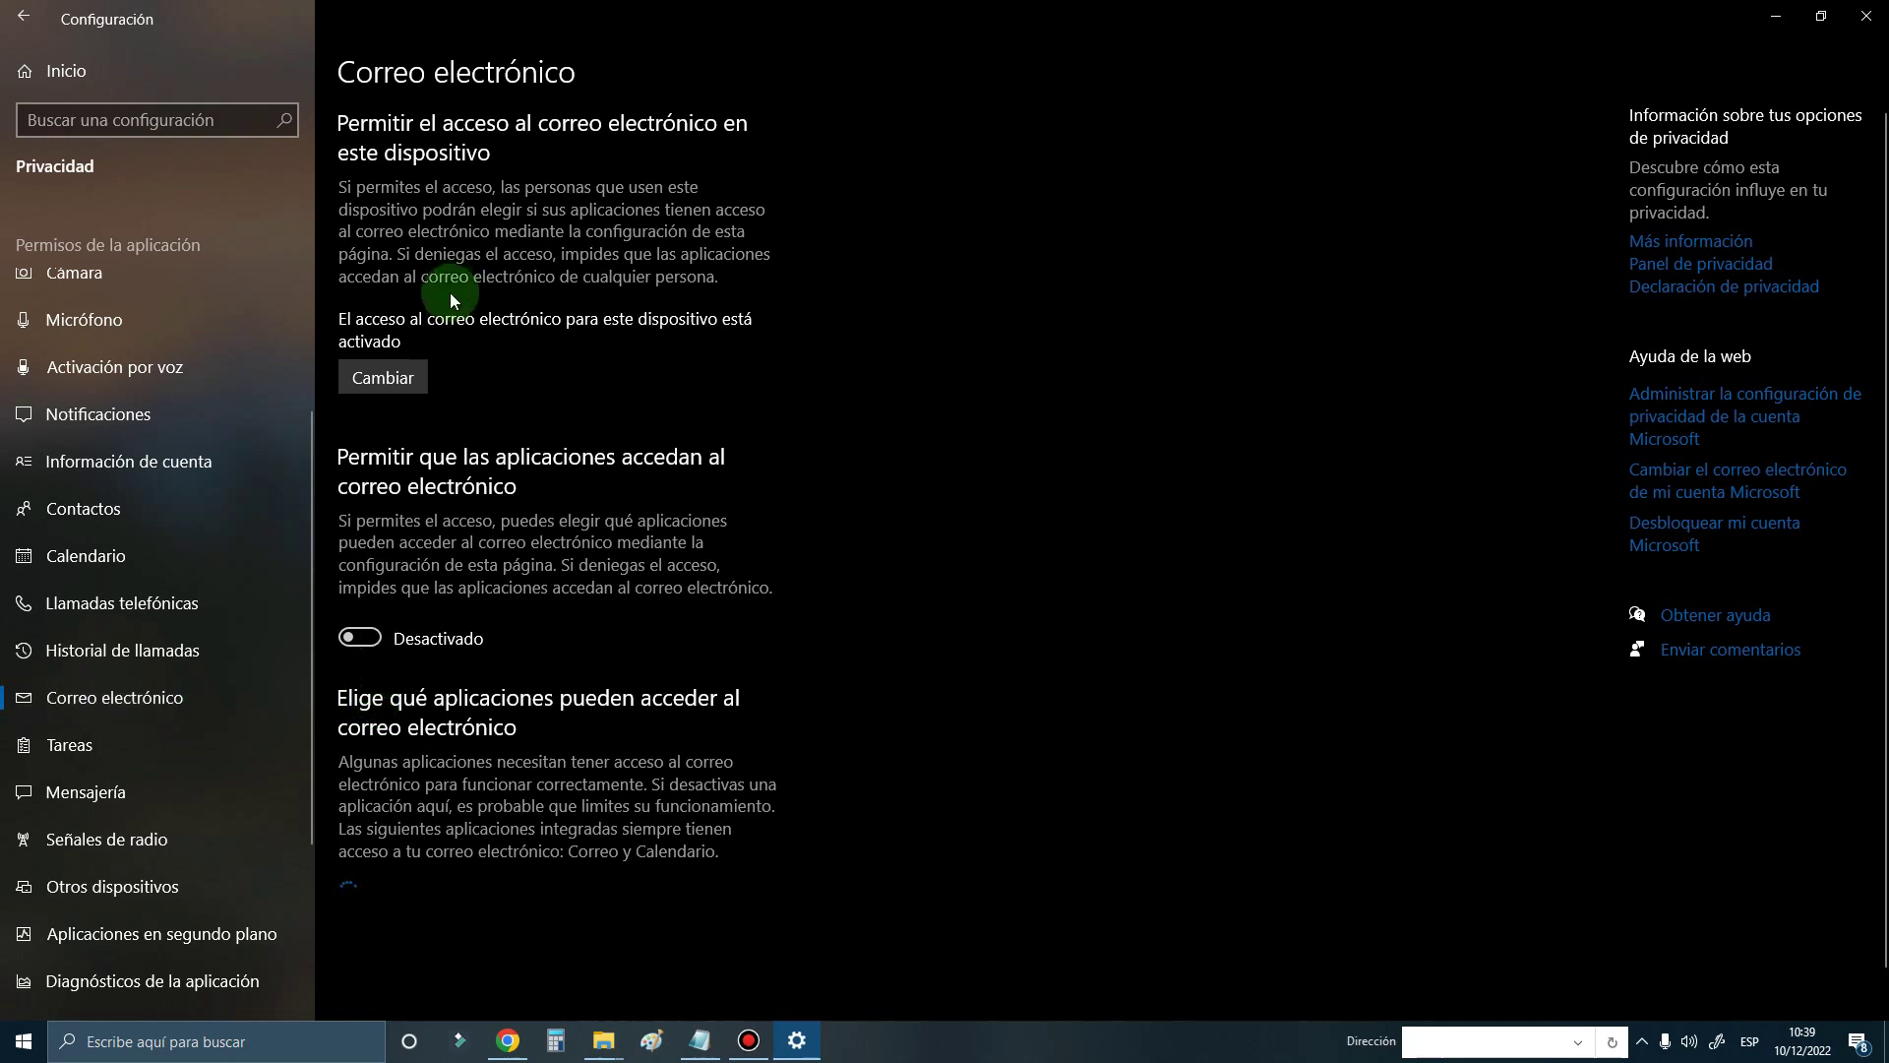
scroll(168, 657, down, 1)
scroll(168, 657, down, 3)
click(85, 622)
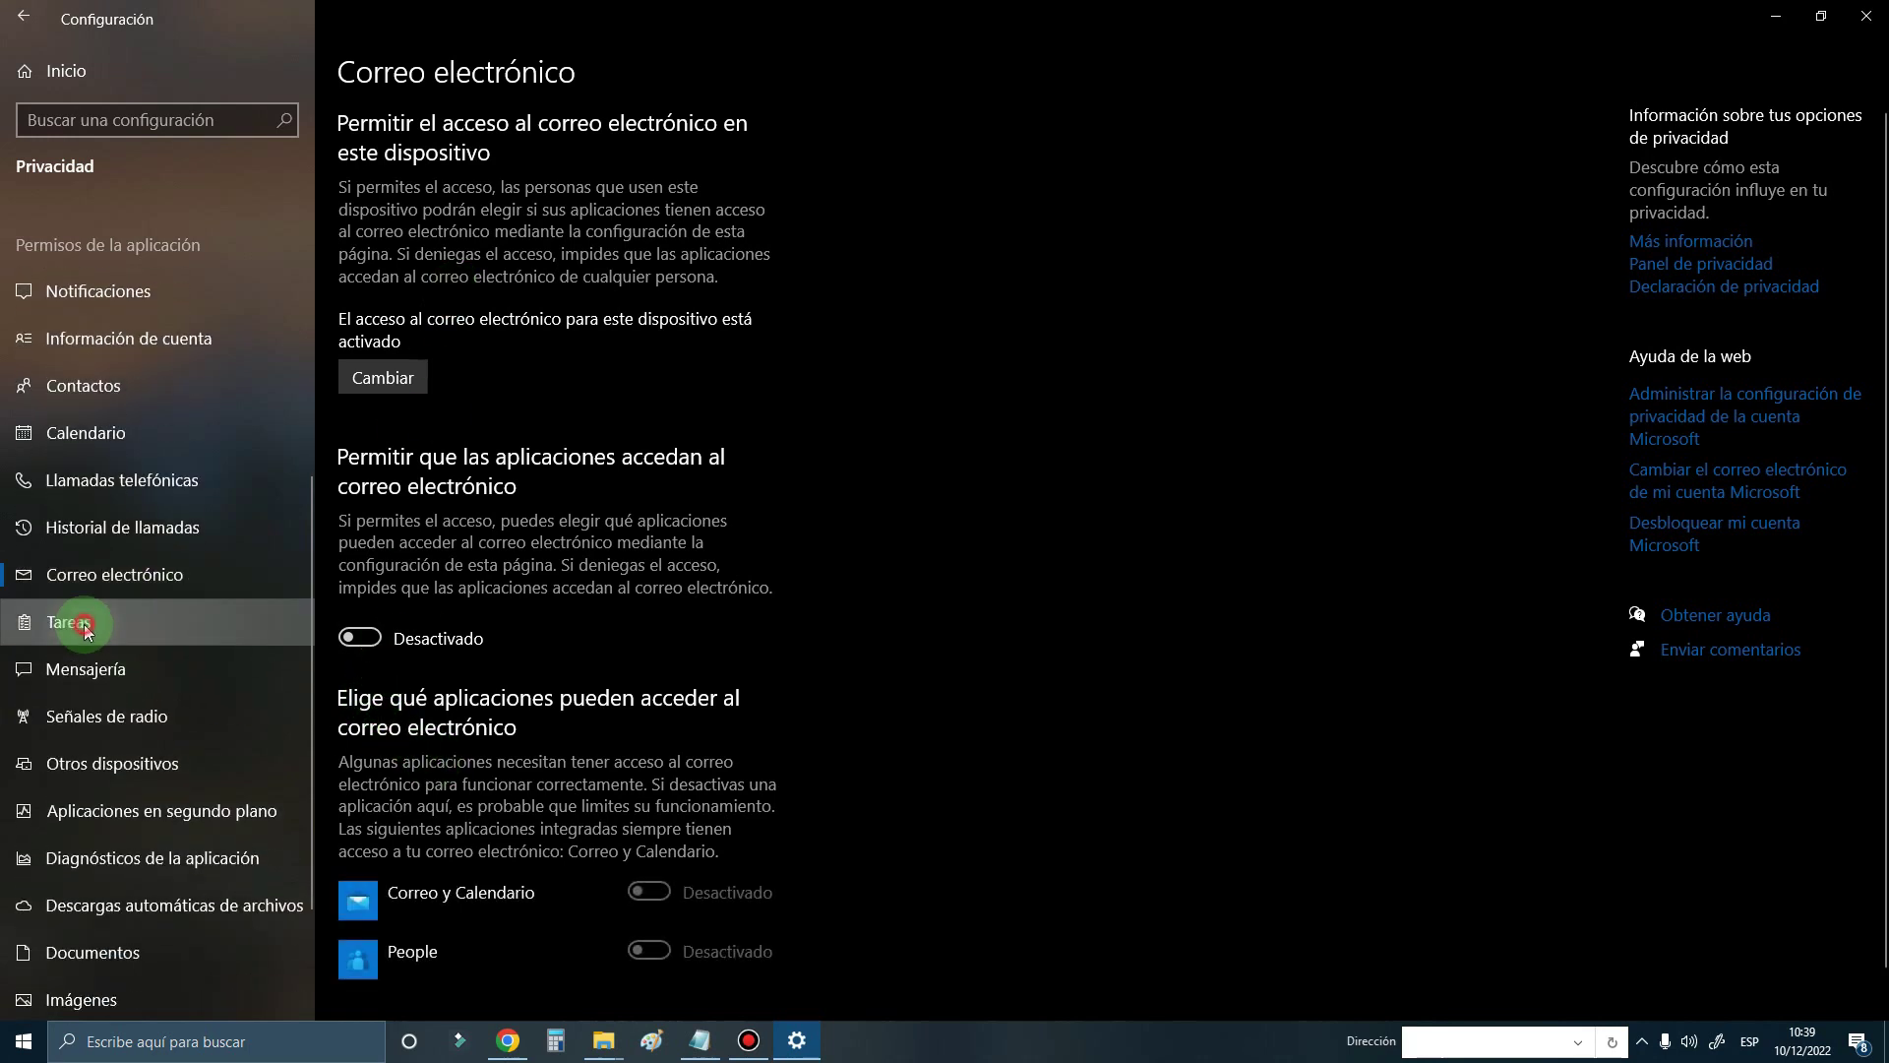
- Review the Mensajería and Señales de radio permissions, and examine which applications may run under Aplicaciones en segundo plano
click(83, 670)
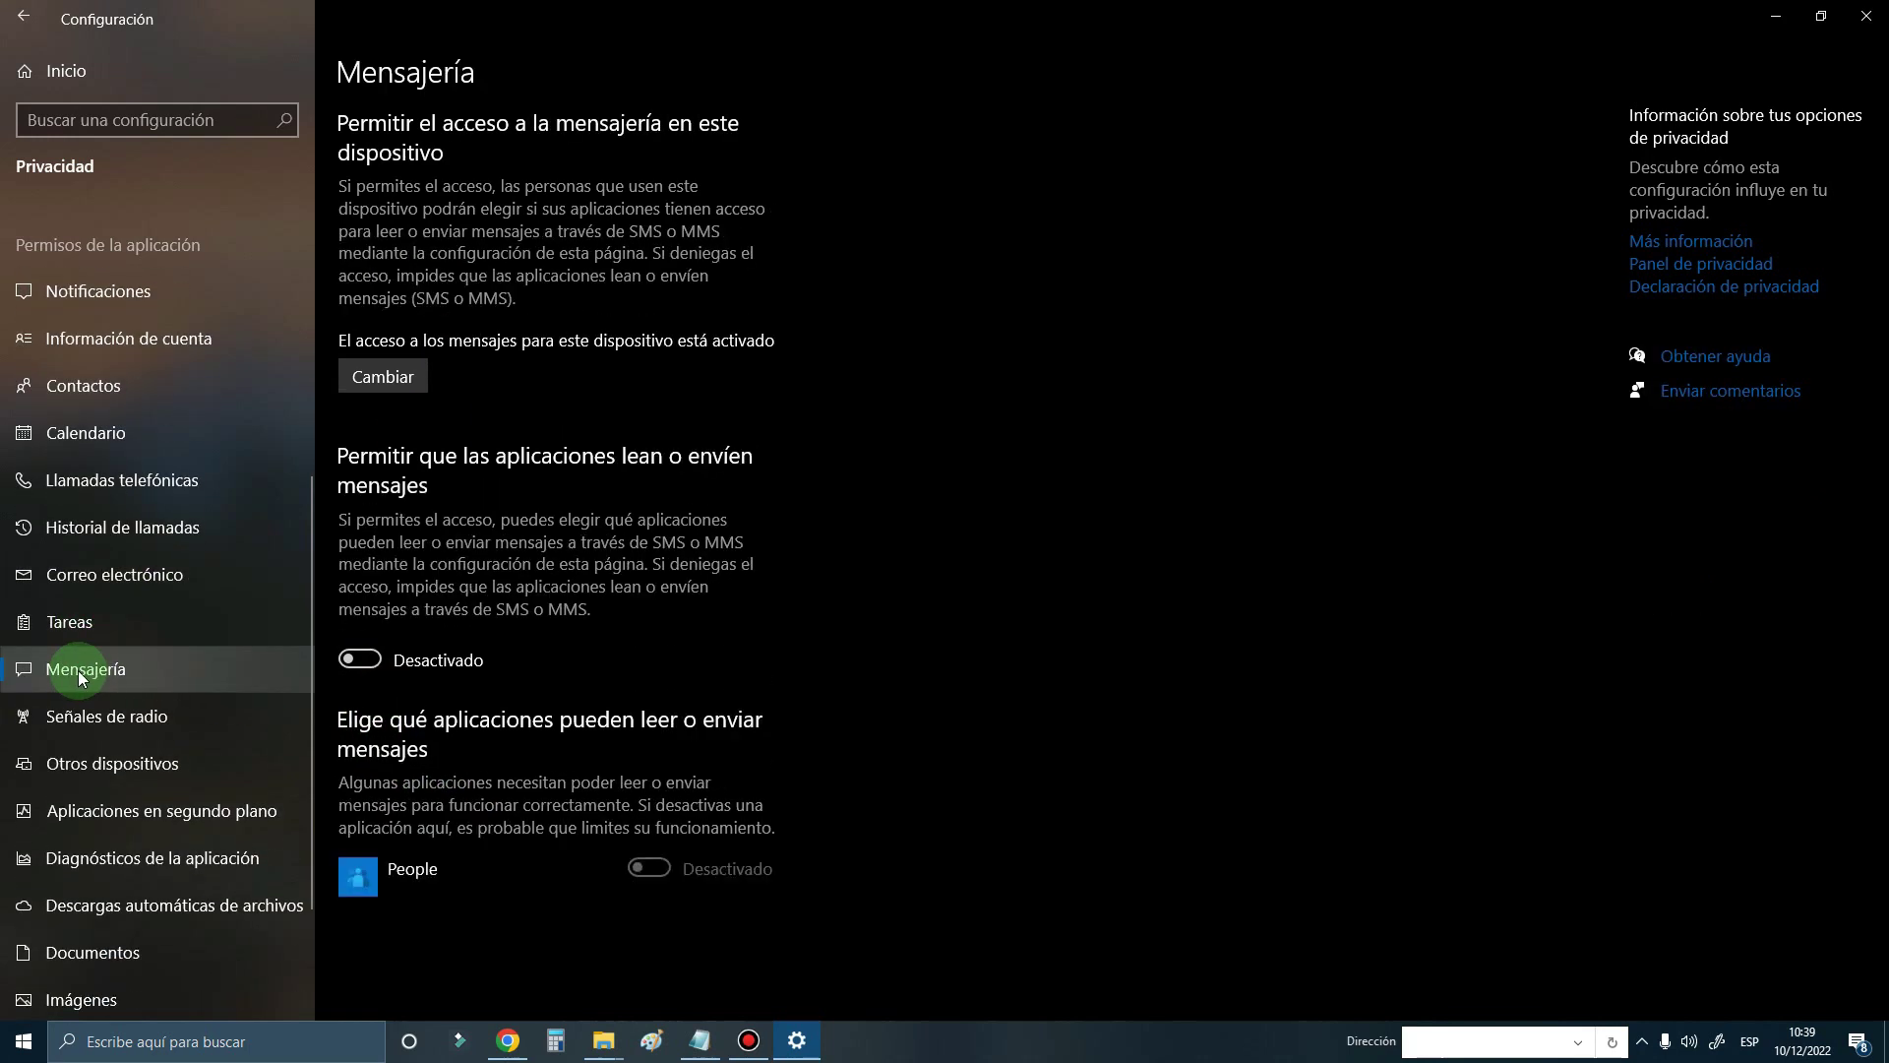
click(84, 716)
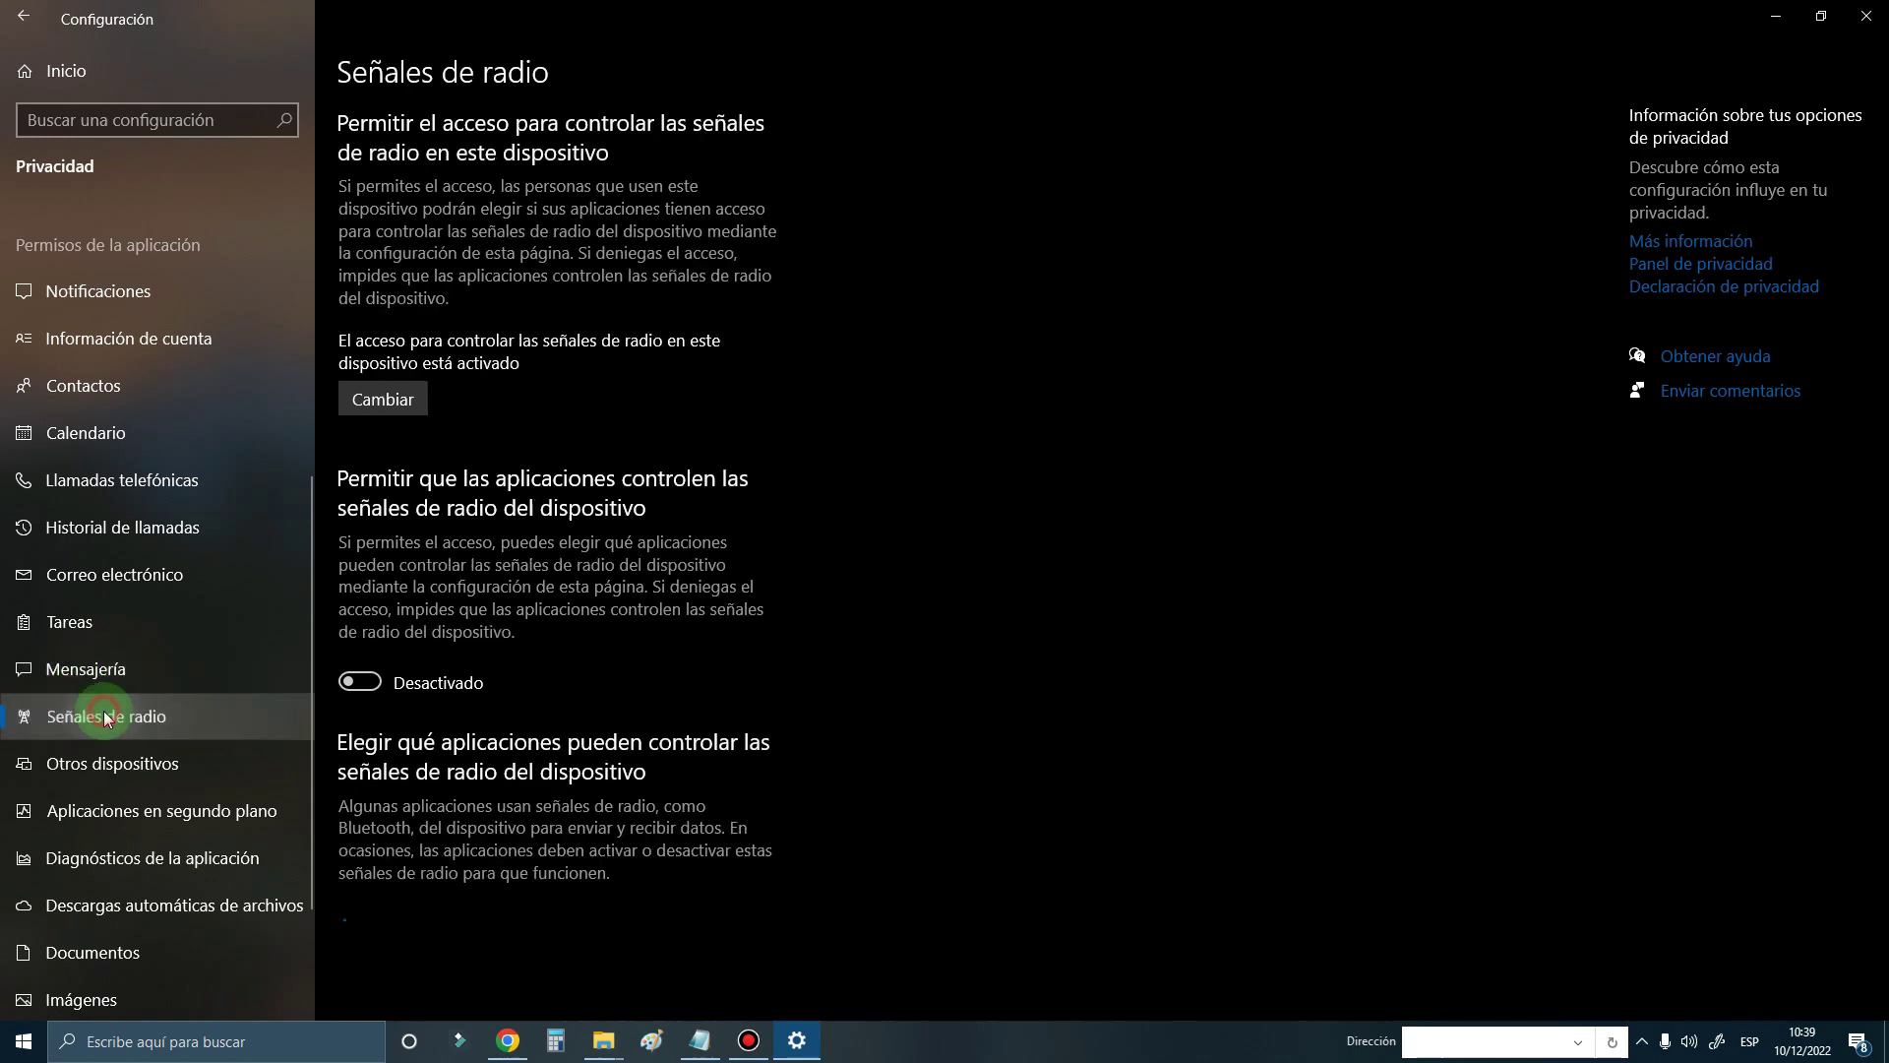
scroll(103, 713, down, 3)
click(86, 683)
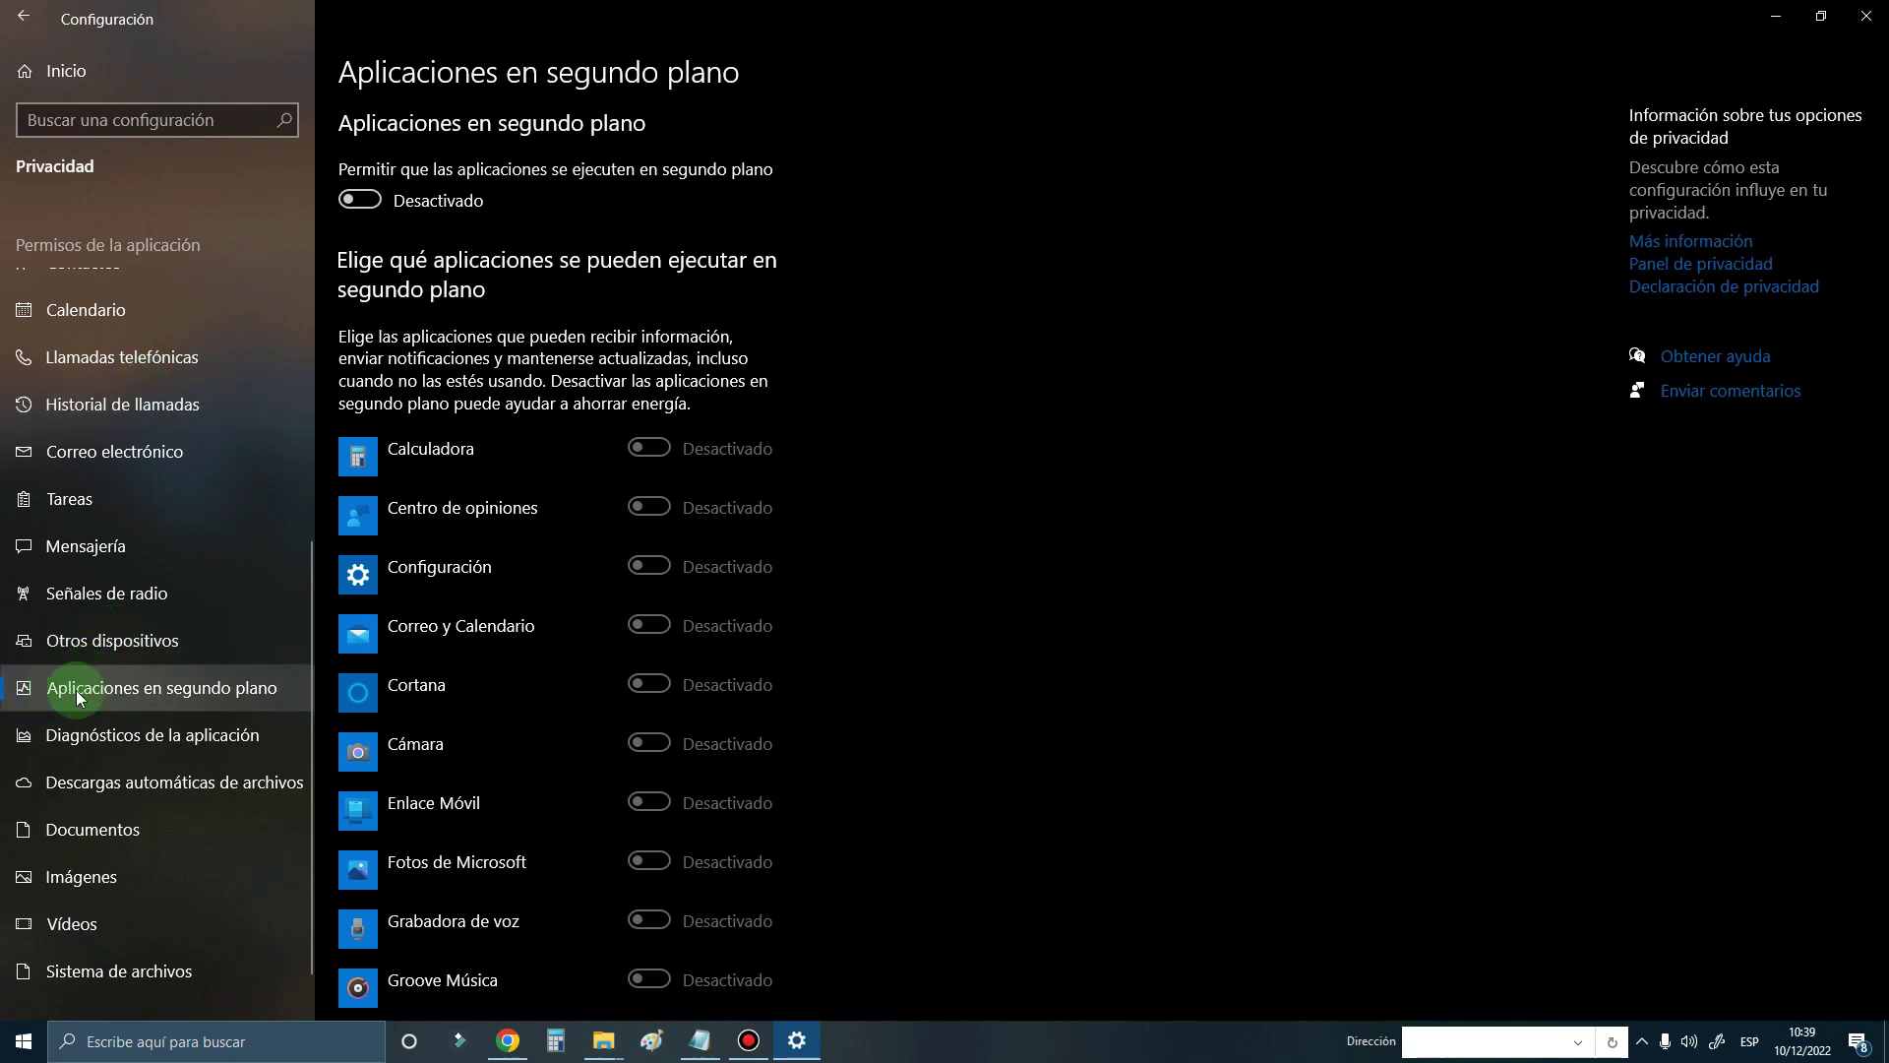
scroll(438, 570, down, 5)
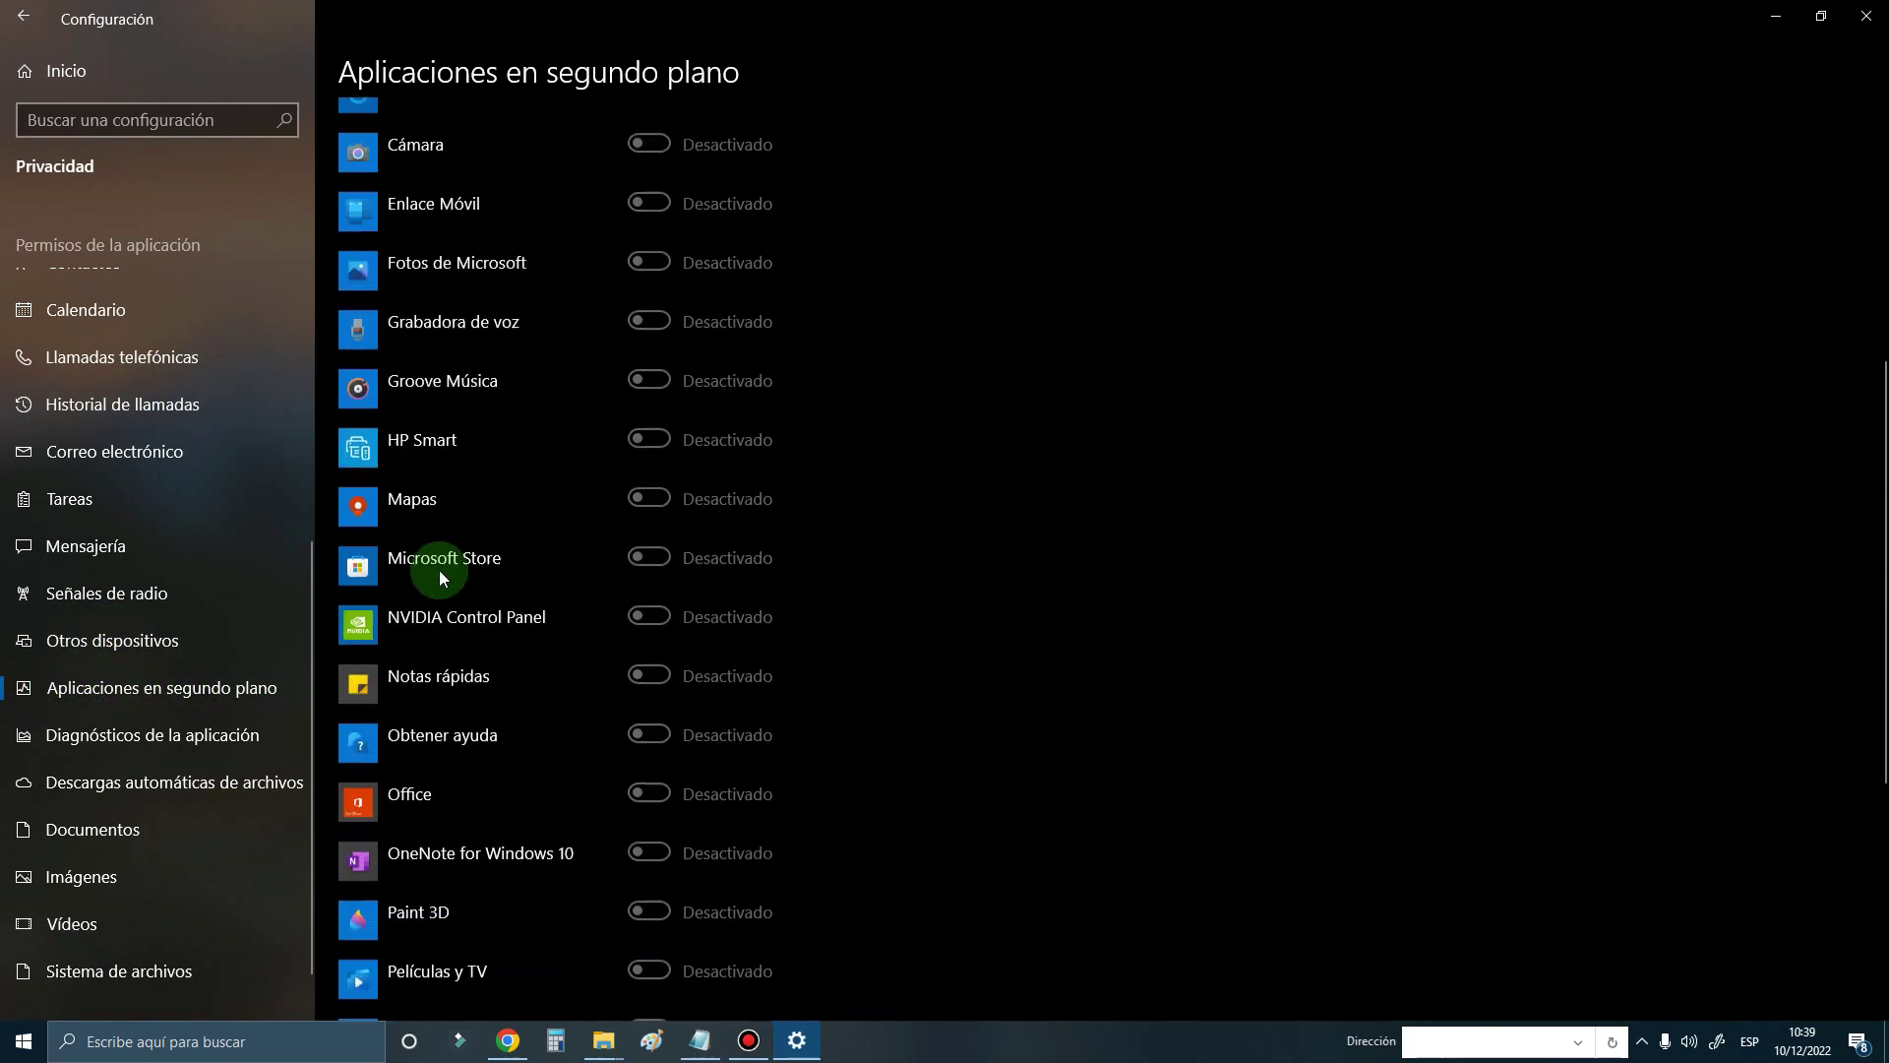
scroll(438, 569, down, 5)
scroll(439, 570, up, 6)
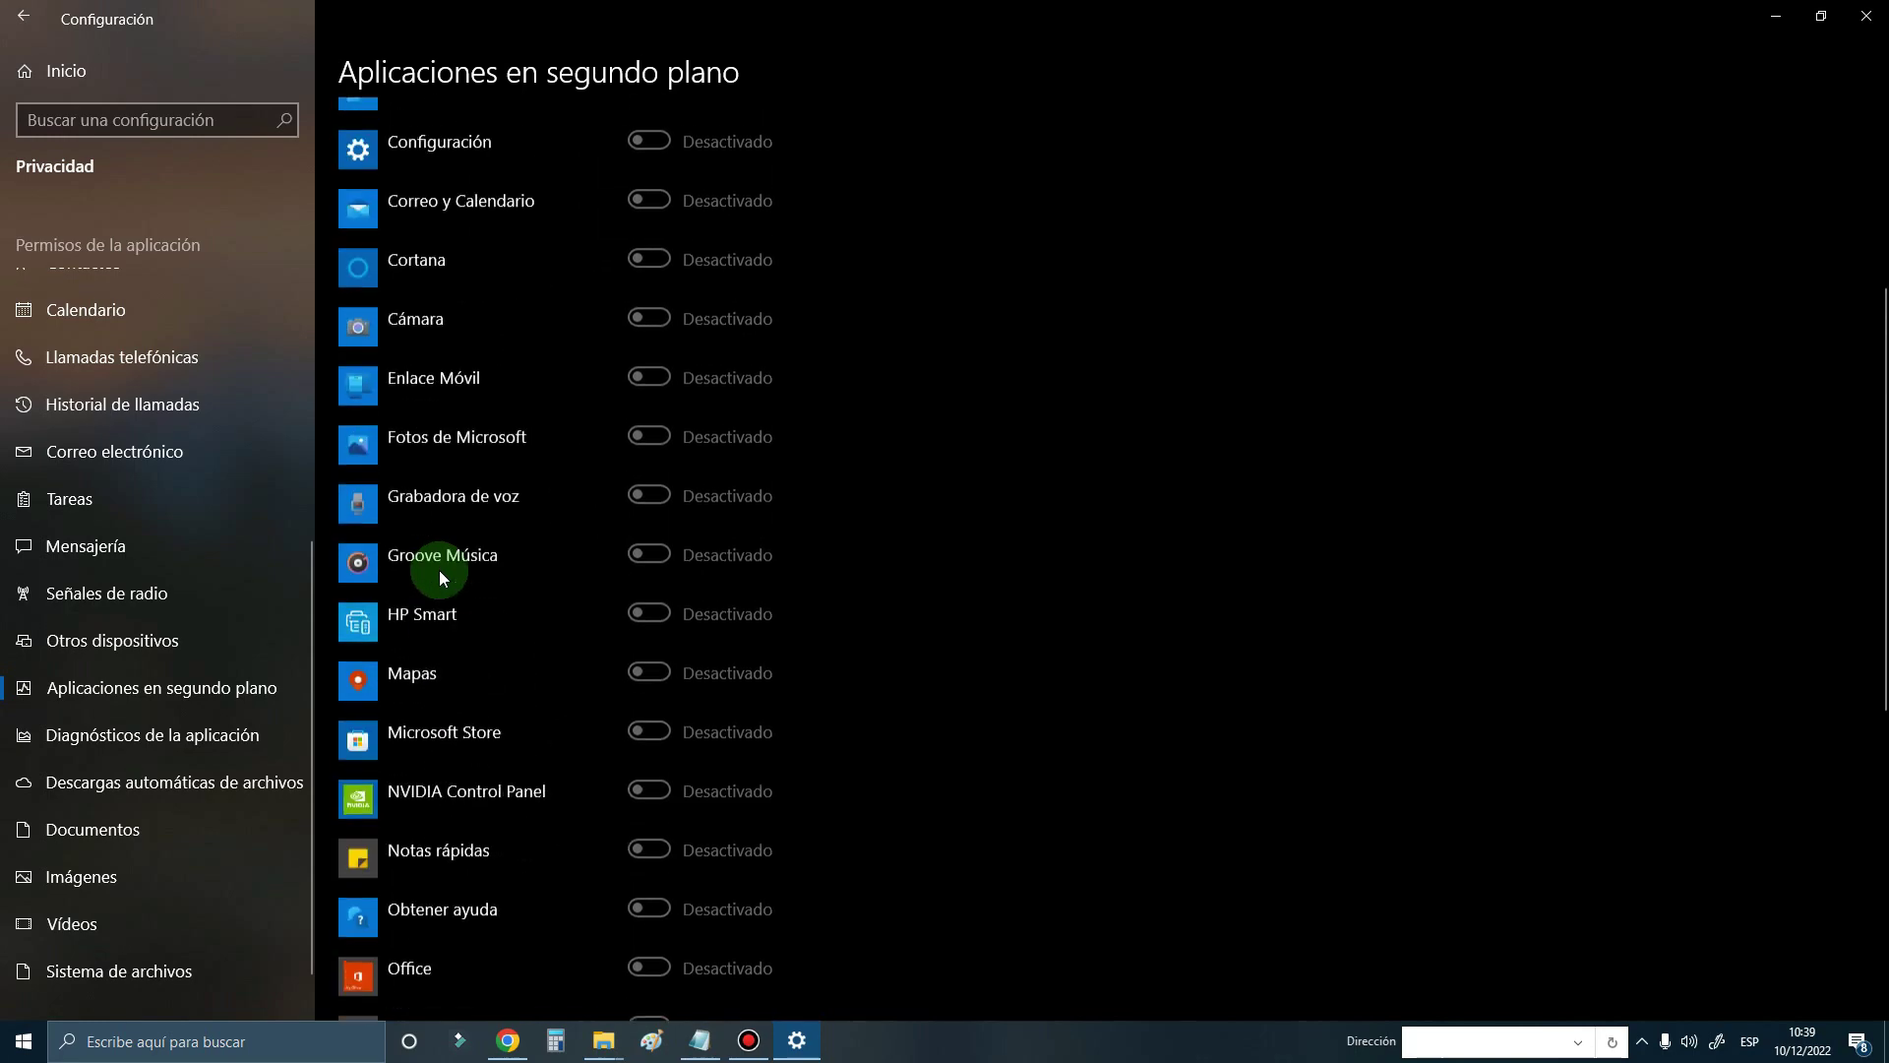
scroll(439, 570, up, 4)
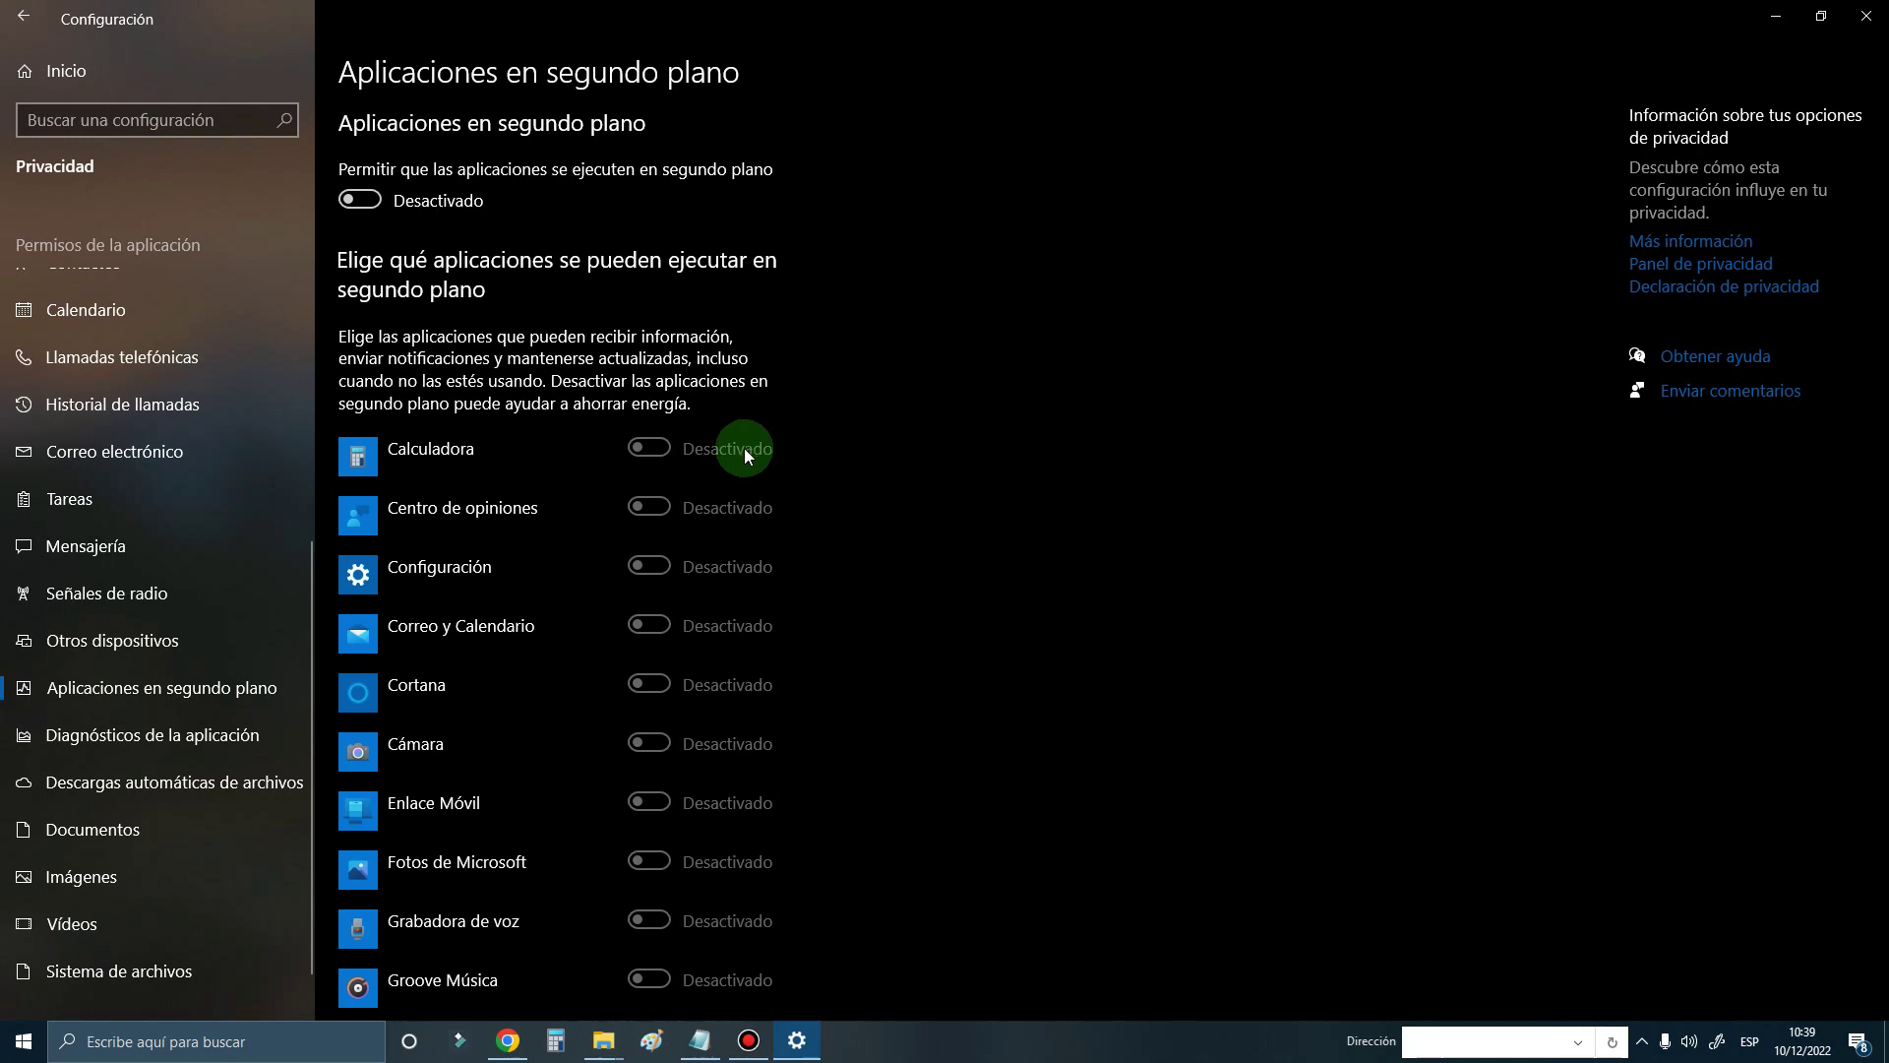
- Test the Calculadora application by computing 8 × 5, and close it
click(556, 1040)
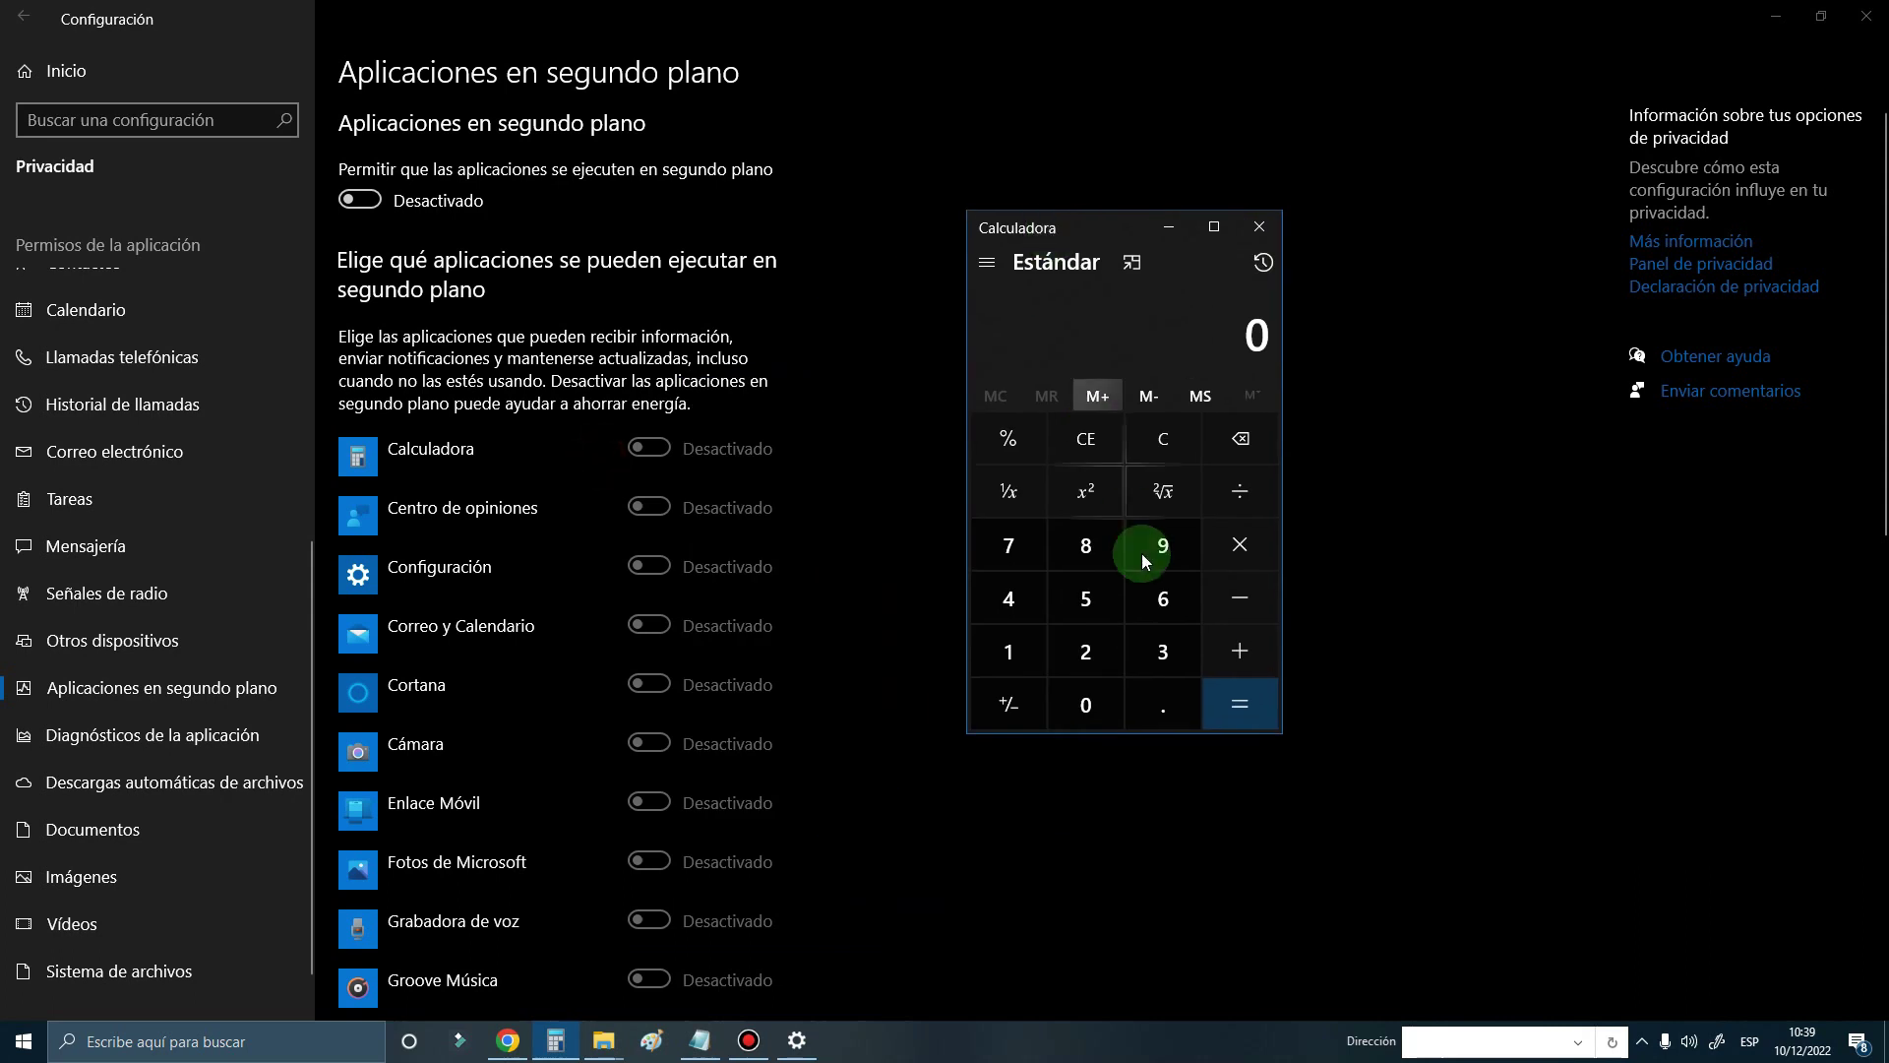
click(1088, 543)
click(1237, 544)
click(1088, 596)
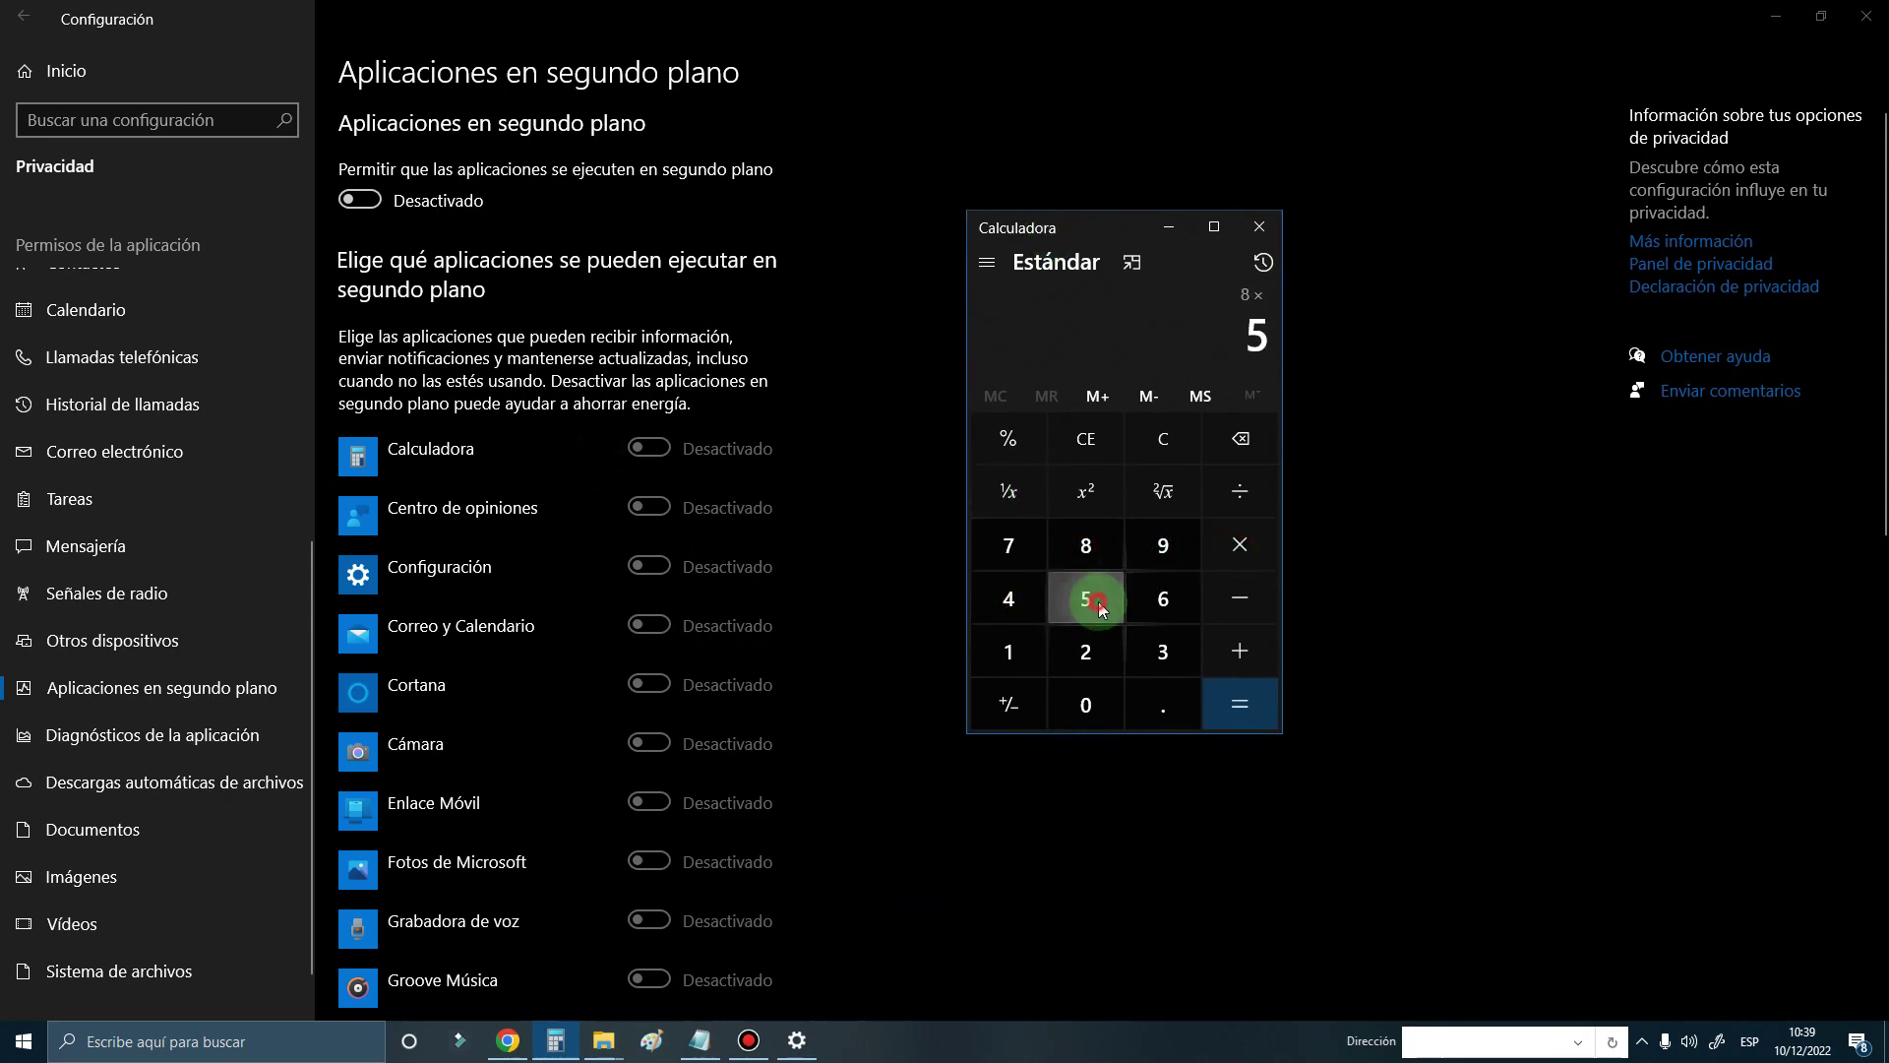
click(1244, 706)
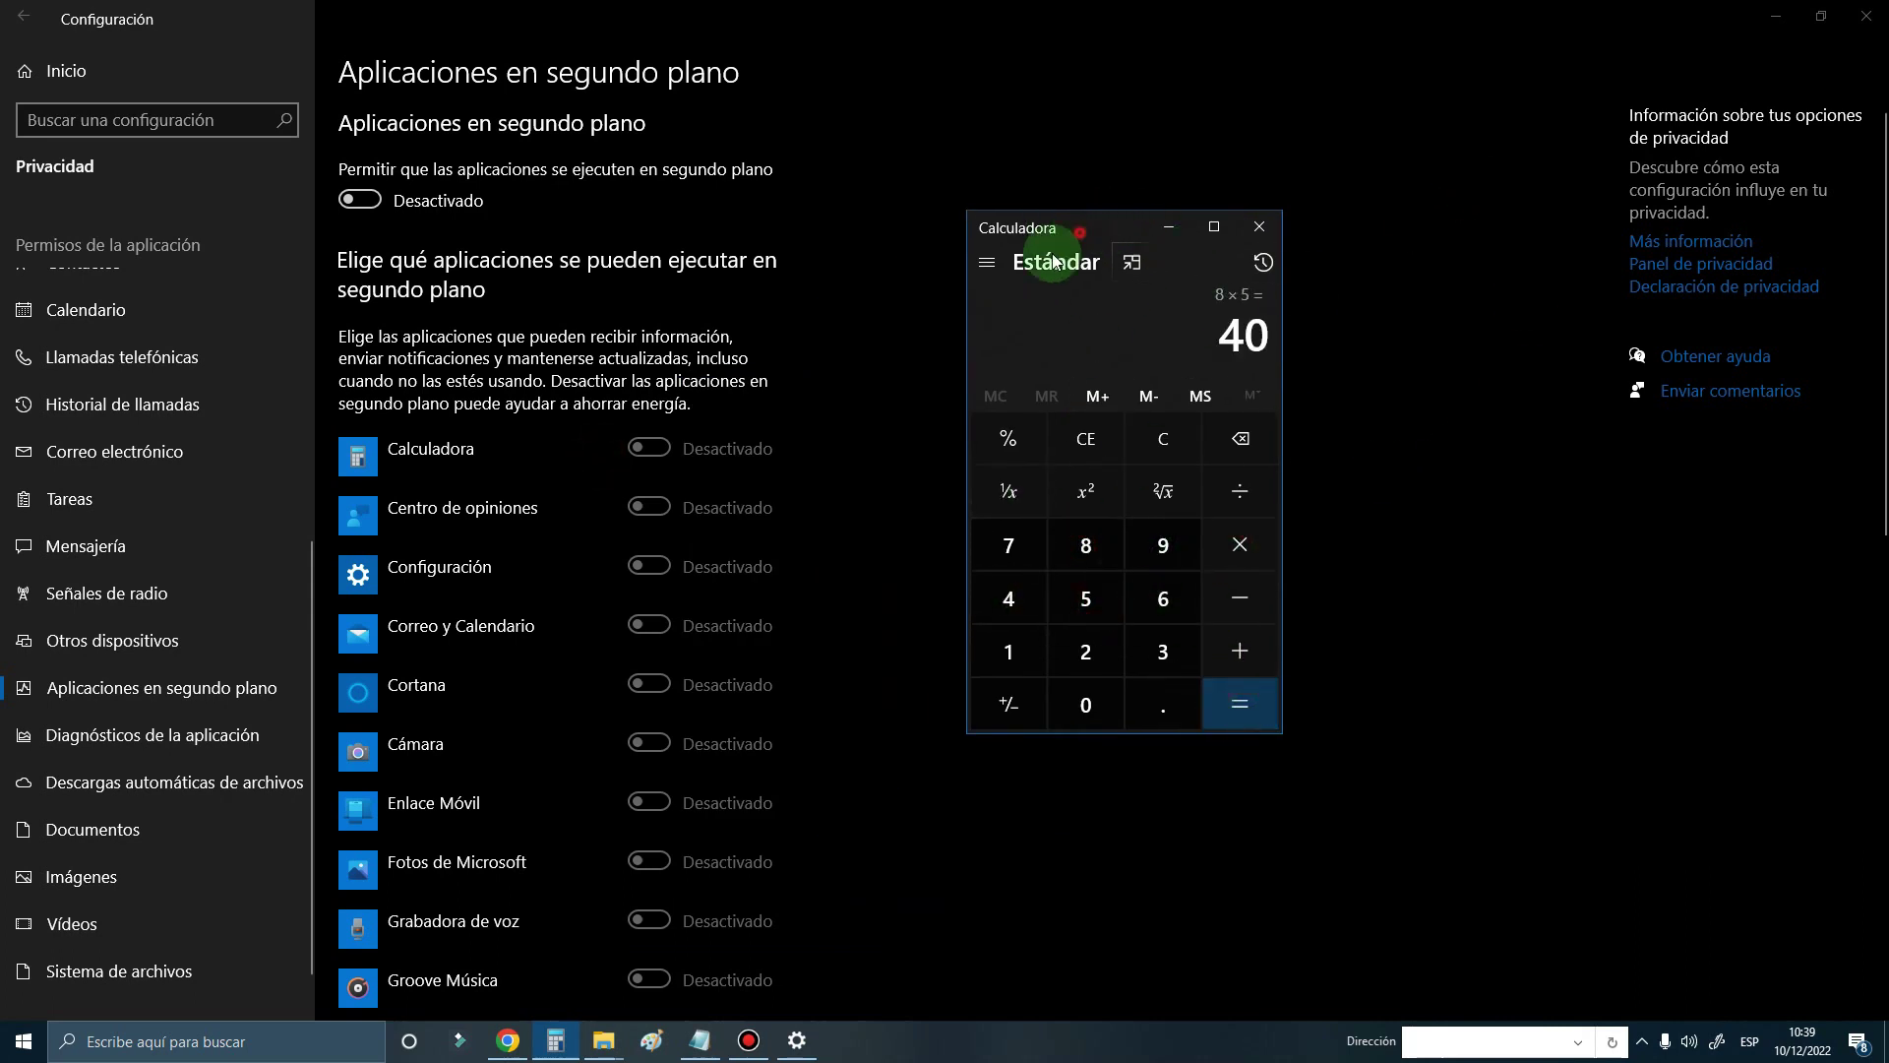
drag(1089, 236, 1090, 314)
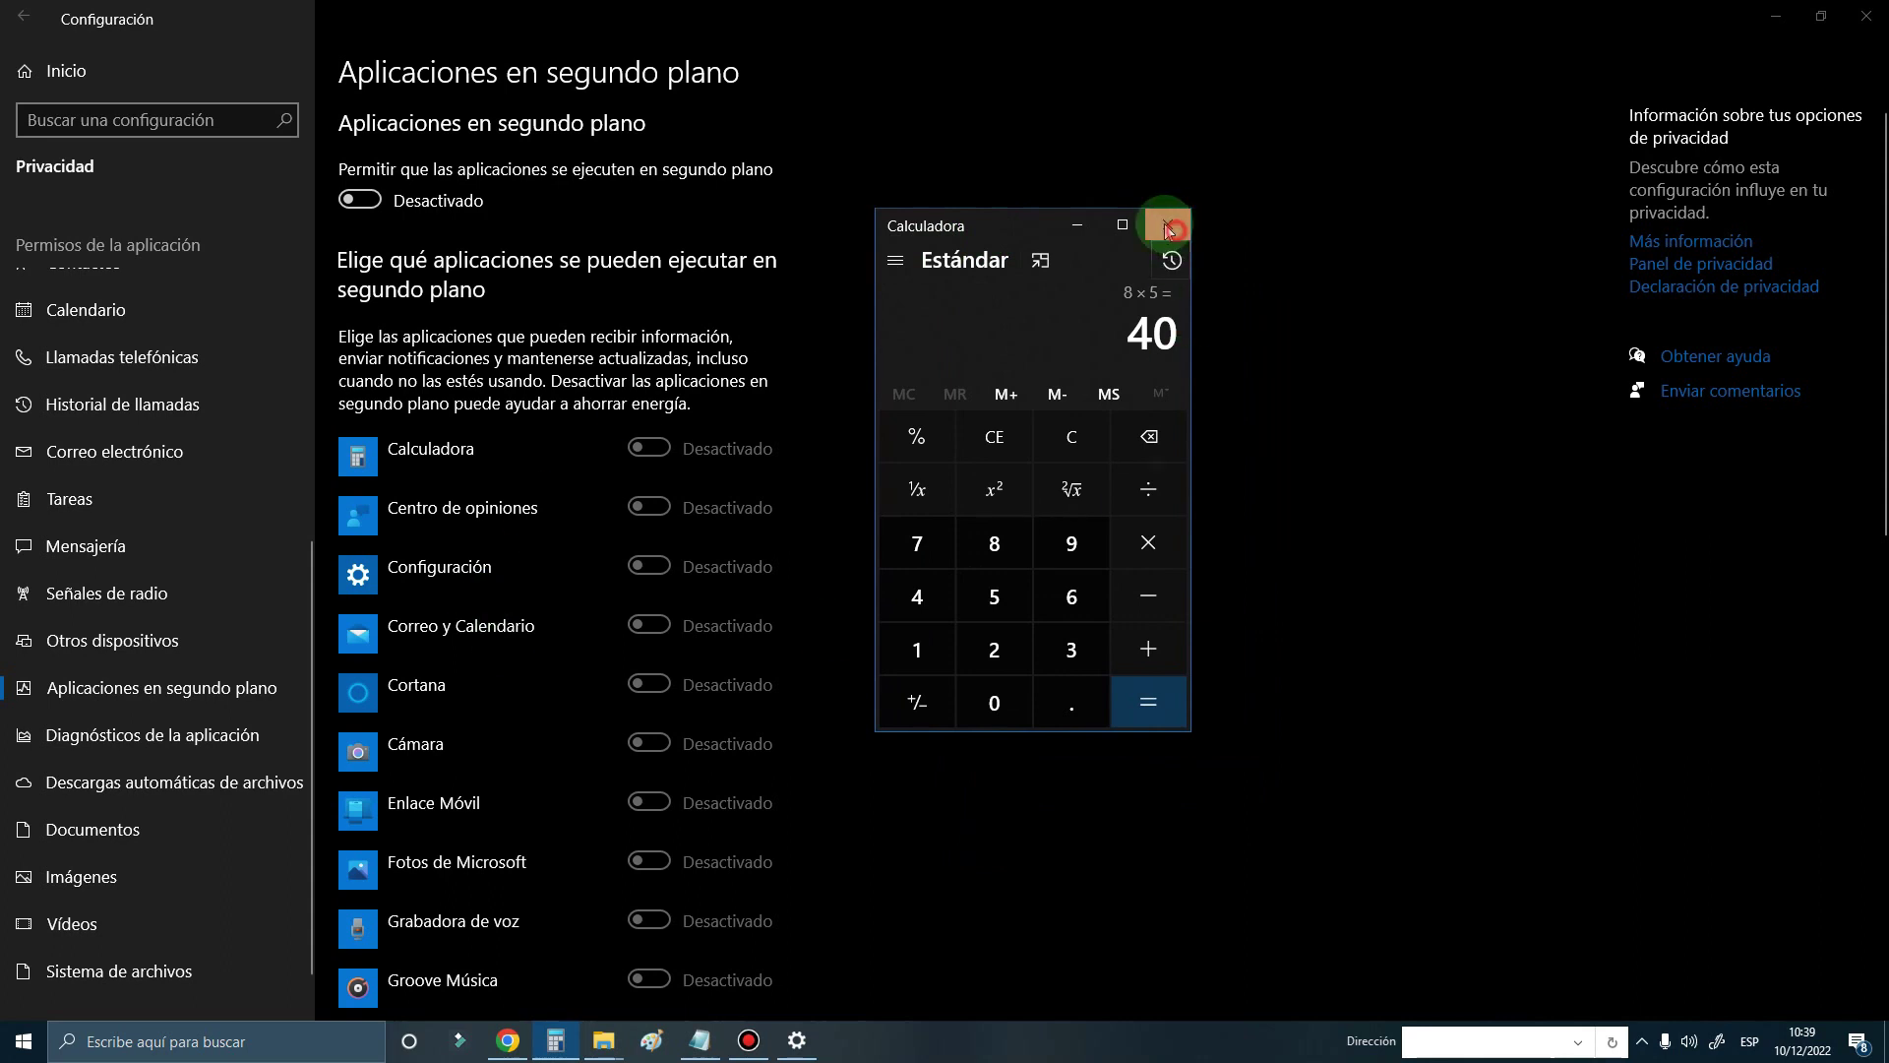
click(1176, 225)
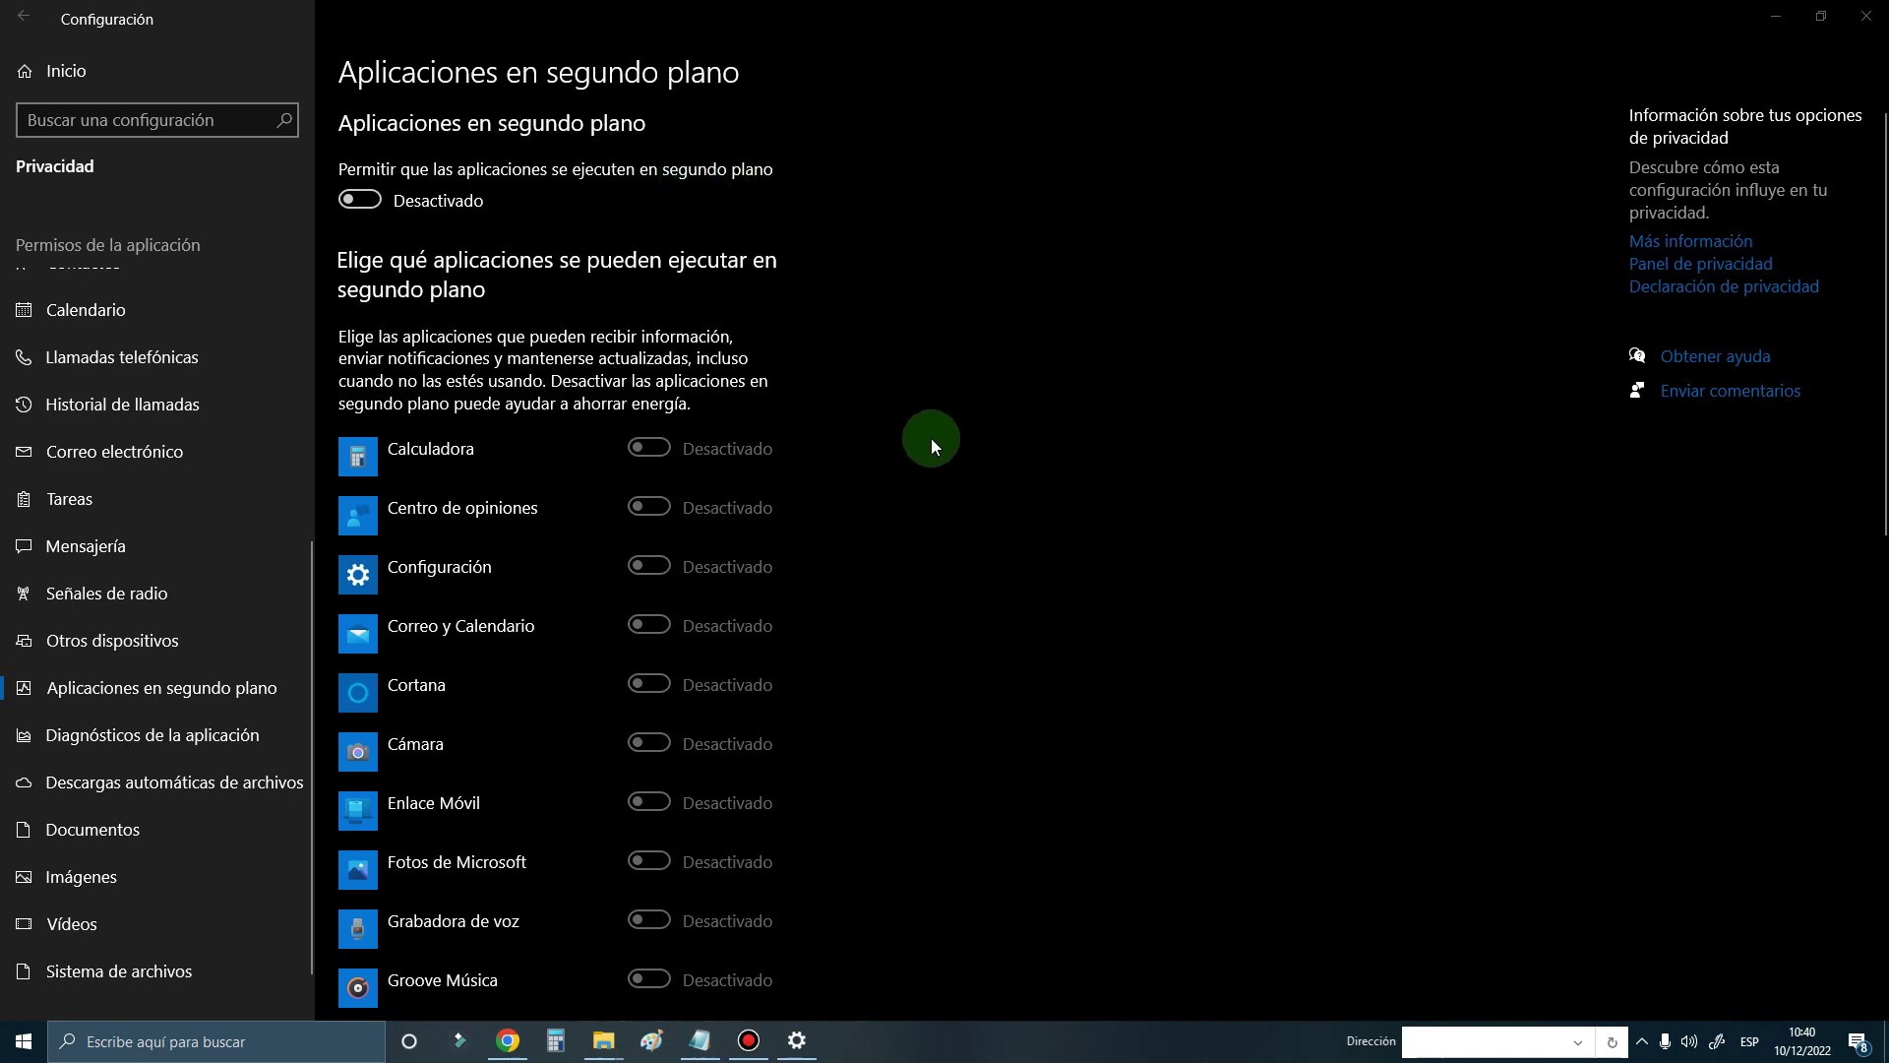
- Check the background permission of every application in the full Aplicaciones en segundo plano list
scroll(519, 581, down, 2)
scroll(509, 539, down, 10)
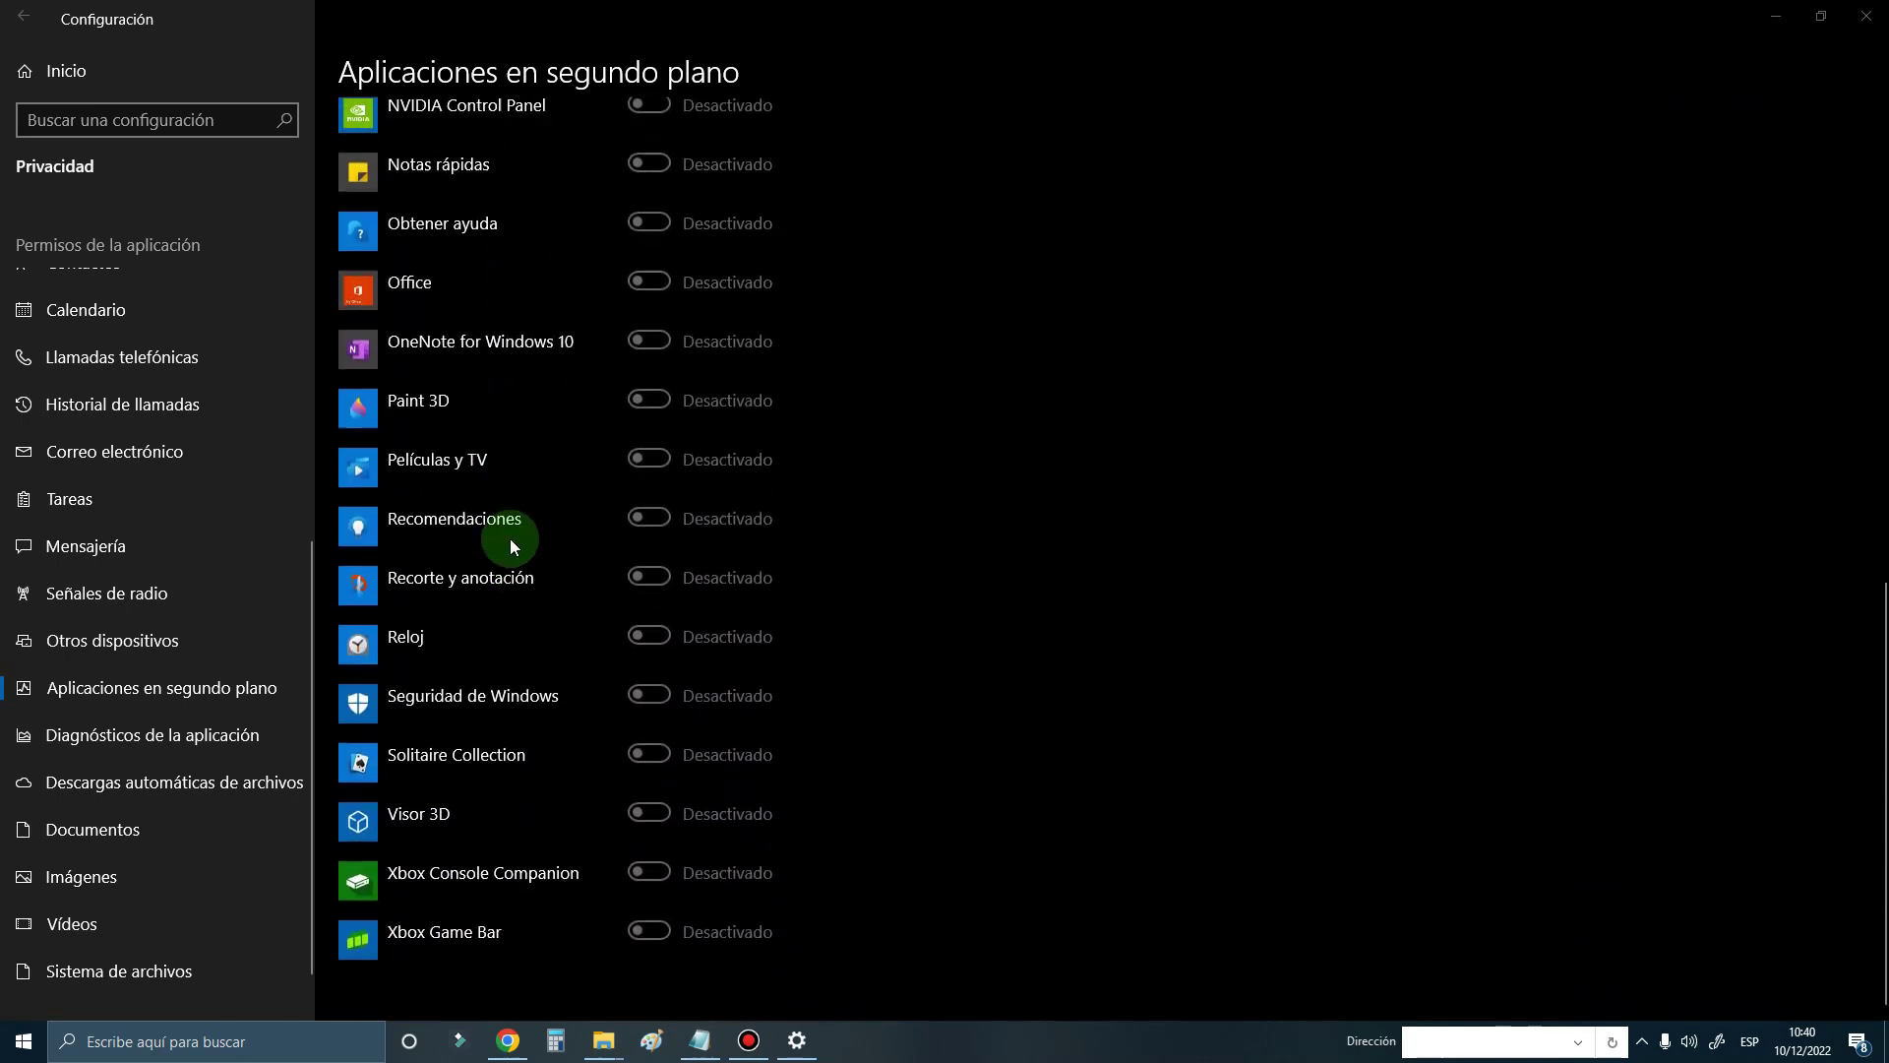
scroll(510, 539, up, 9)
scroll(602, 675, down, 10)
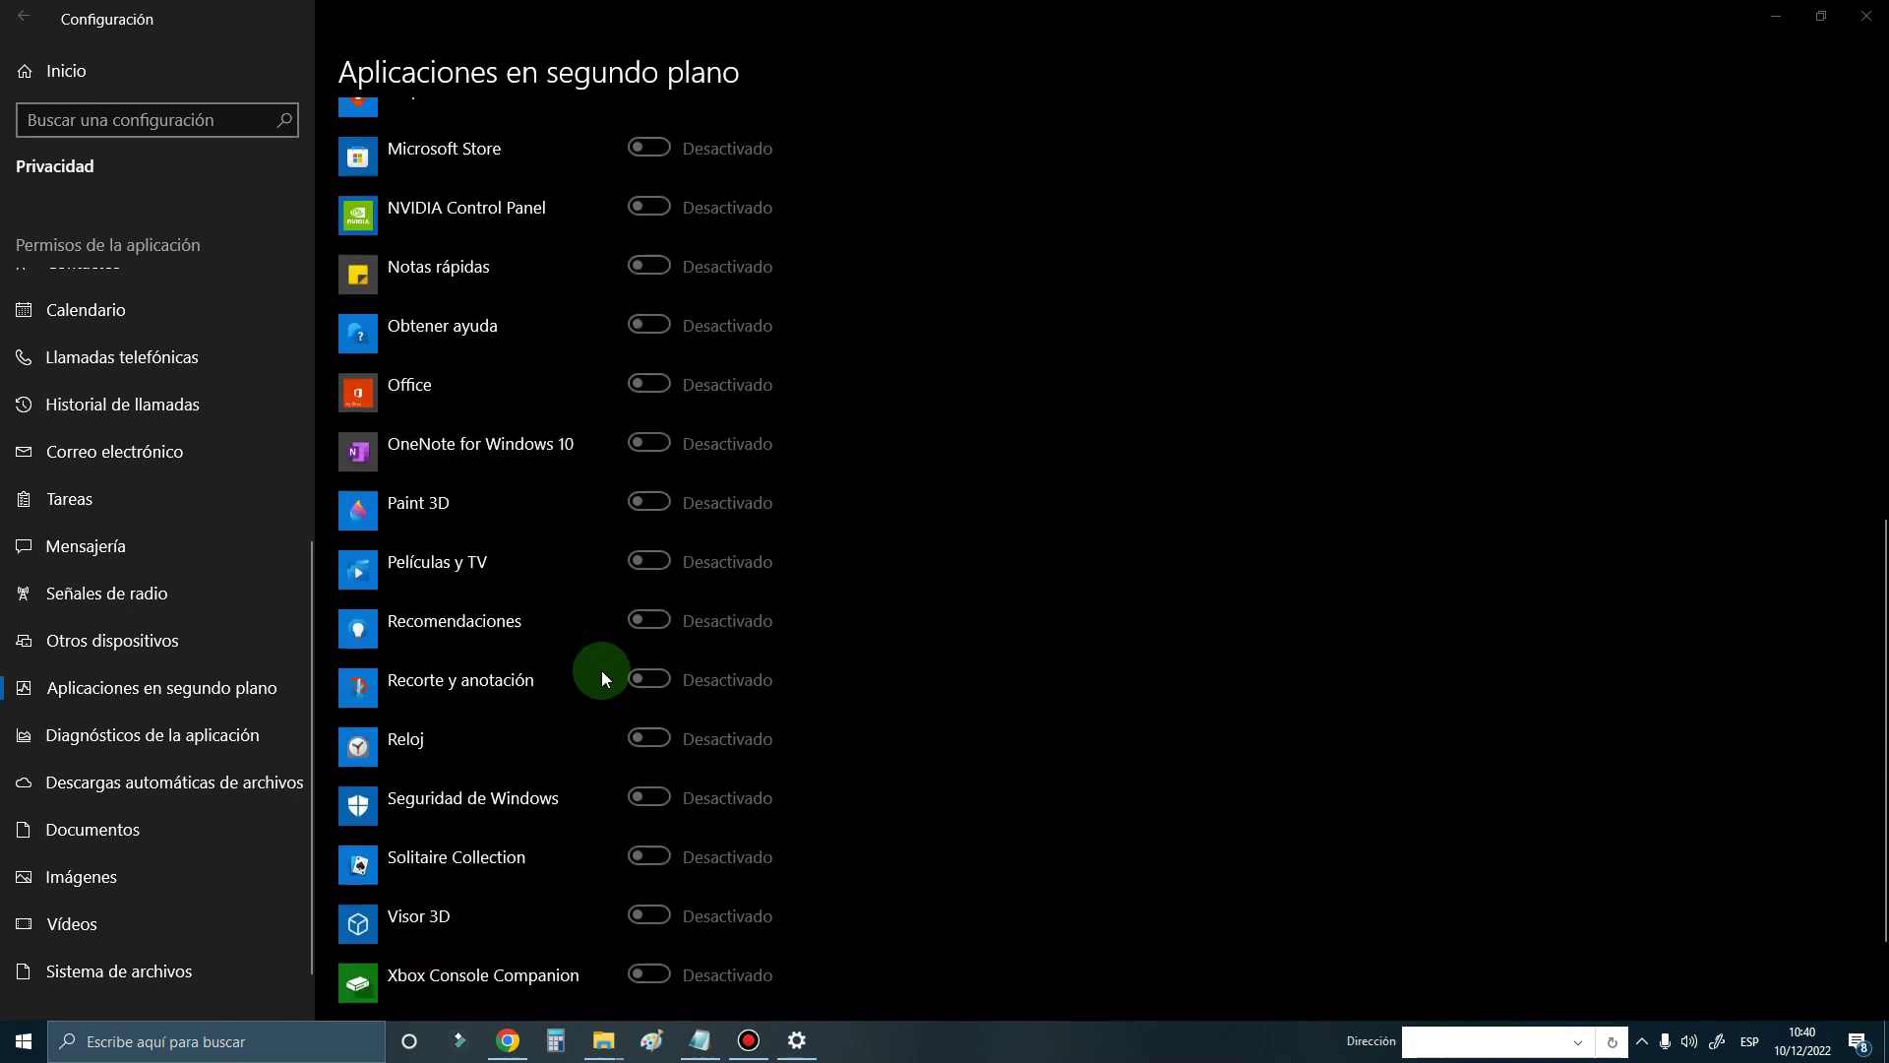
scroll(602, 675, up, 15)
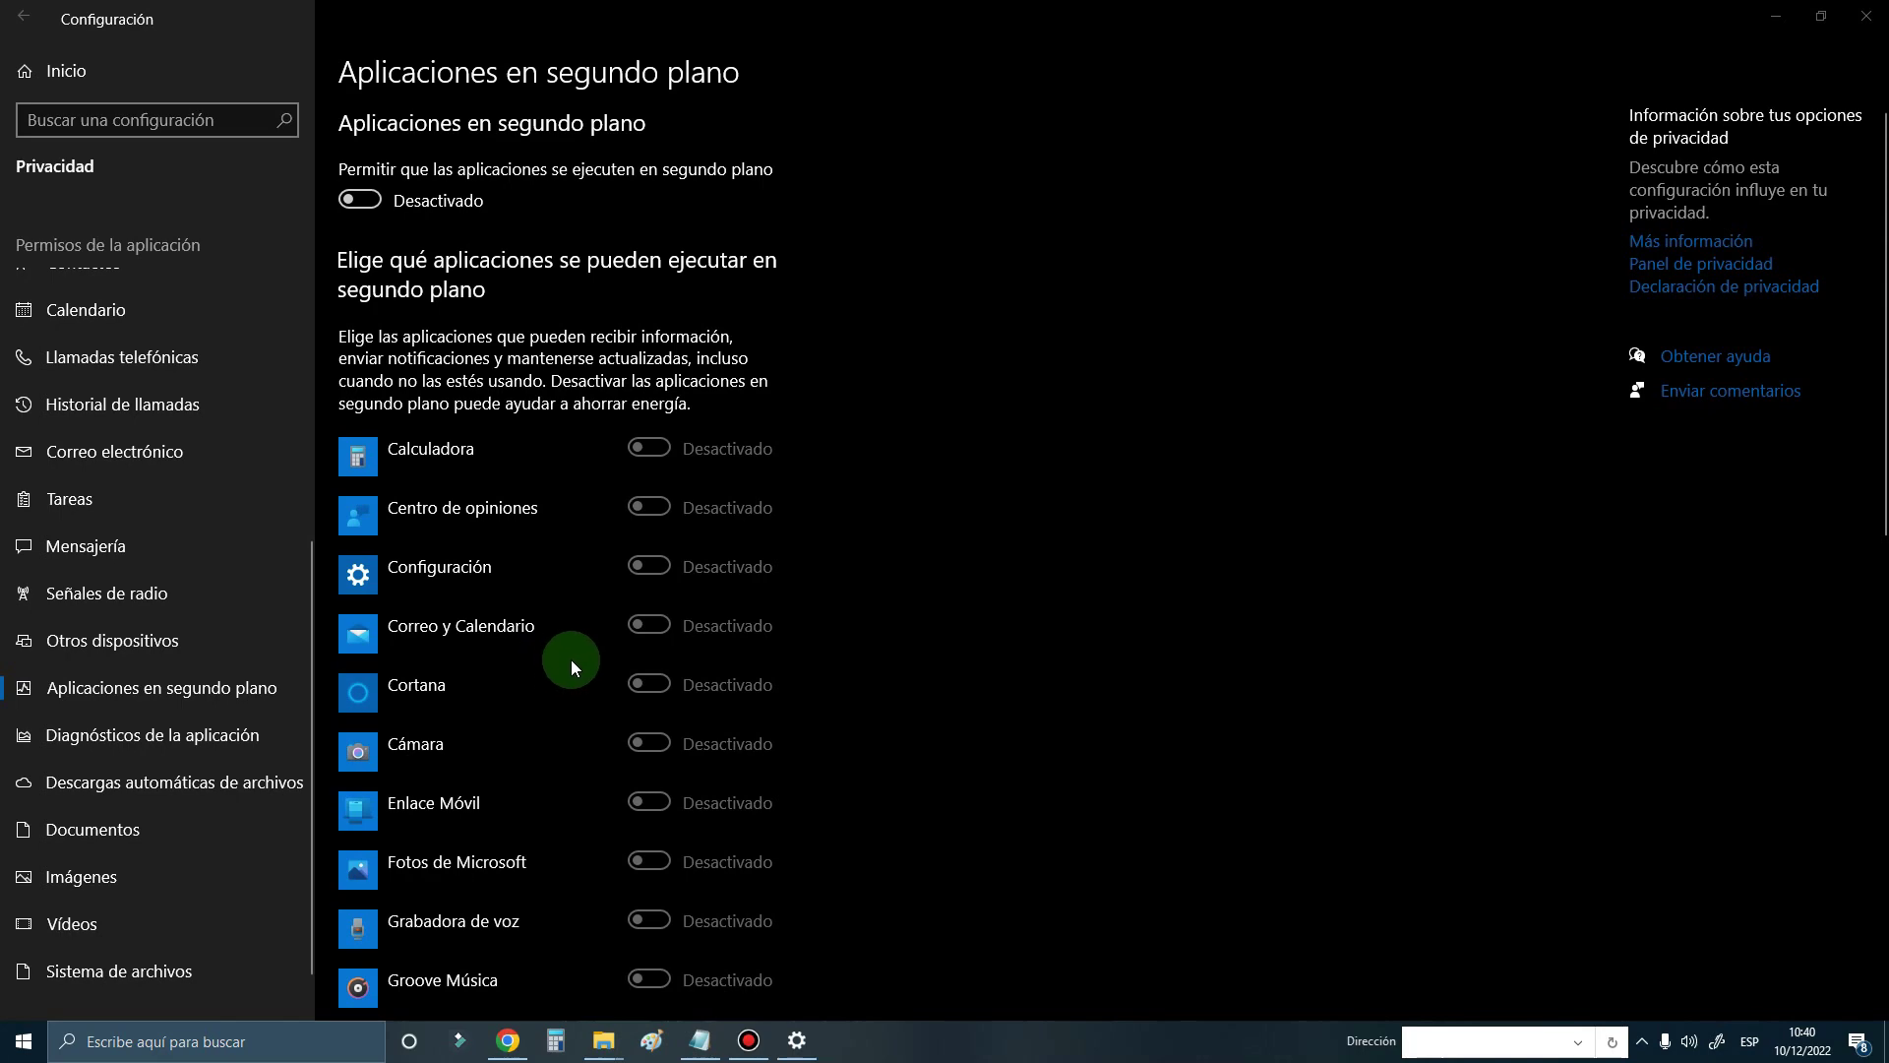
- Review the permissions for Diagnósticos de la aplicación, Descargas automáticas de archivos, Documentos, Imágenes, Vídeos and Sistema de archivos
click(96, 740)
scroll(96, 740, down, 1)
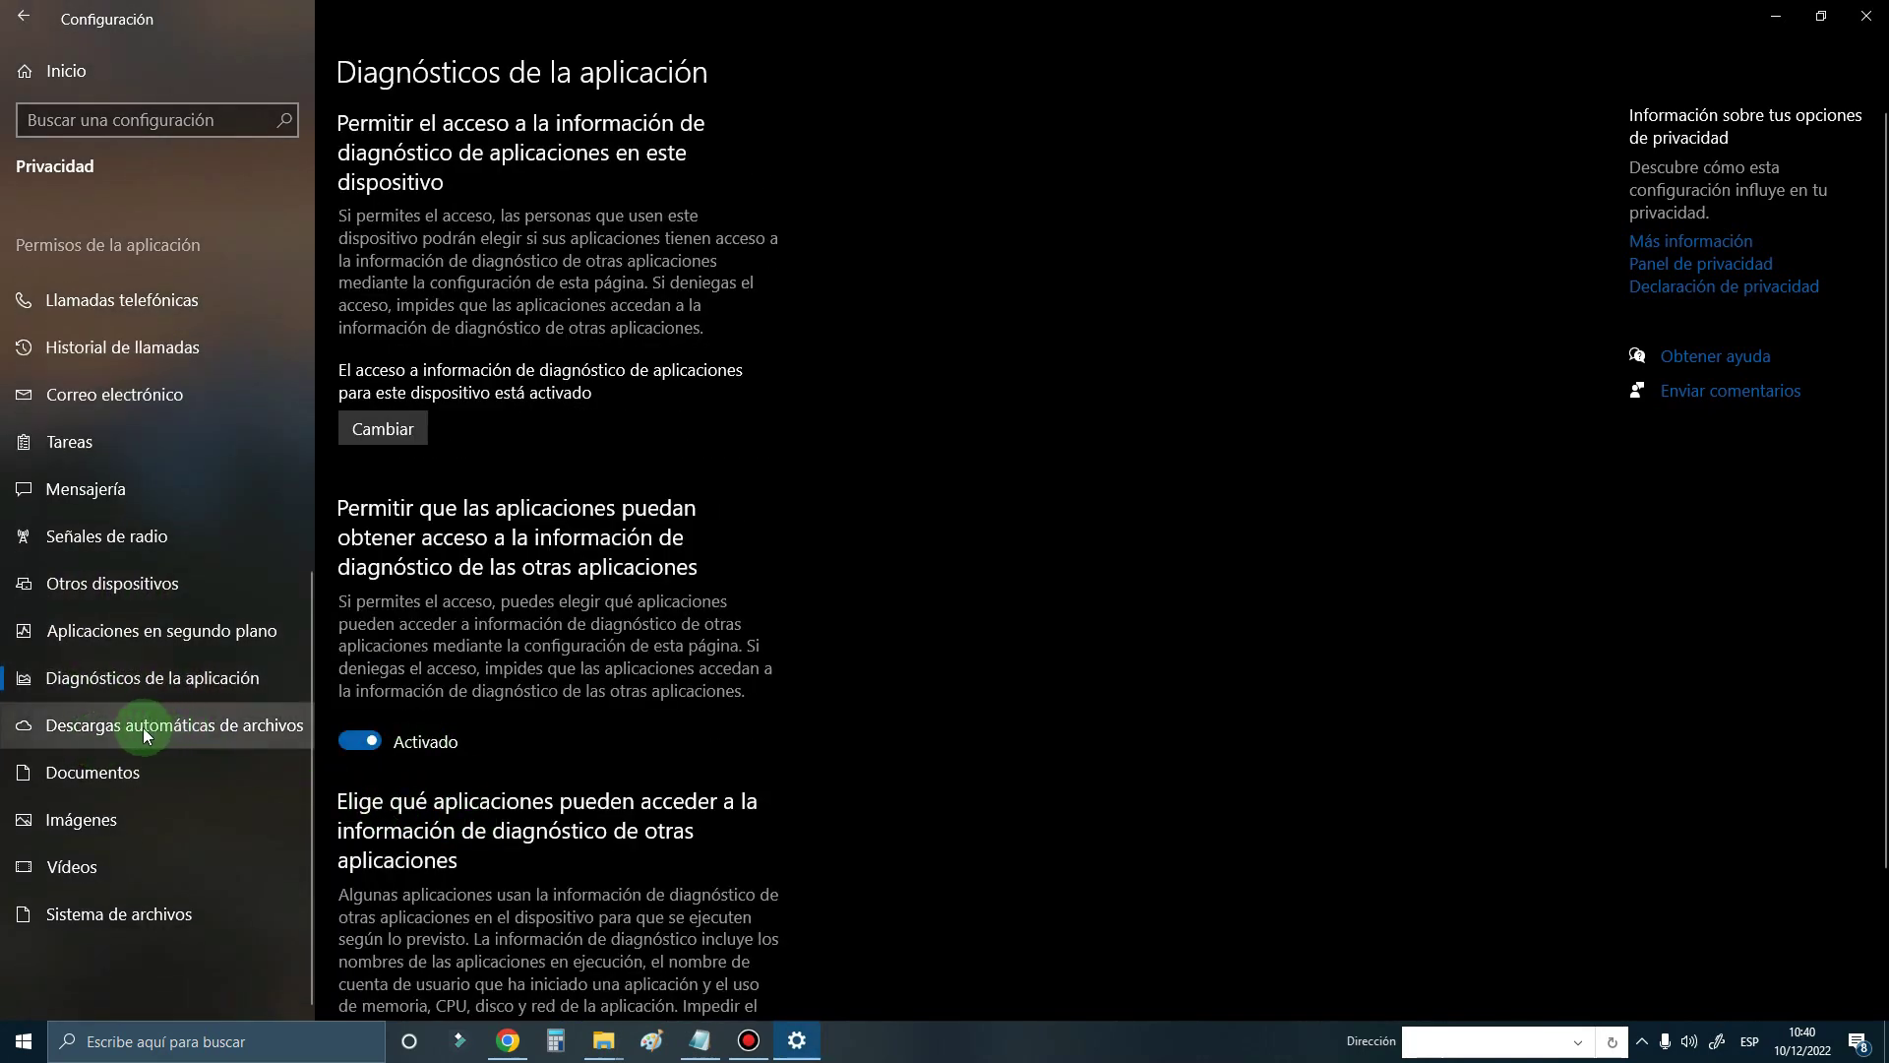
click(101, 730)
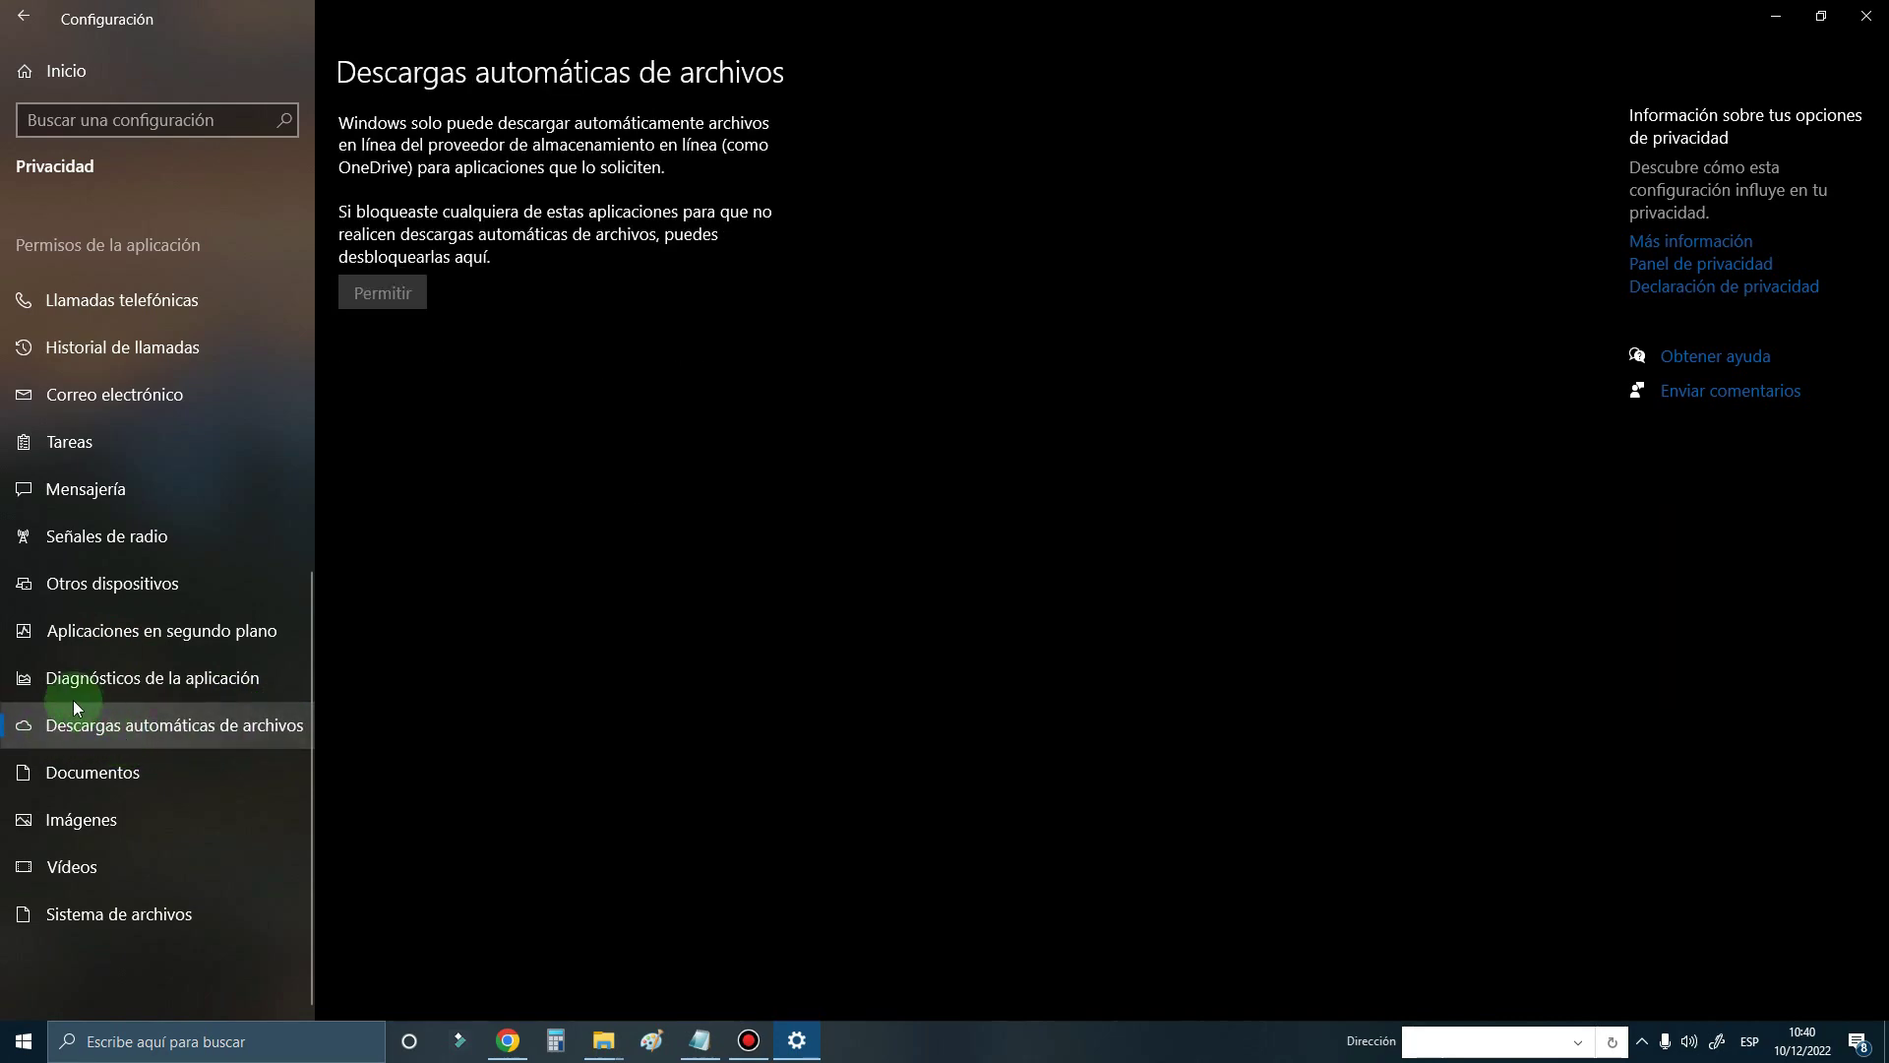
click(82, 774)
click(97, 823)
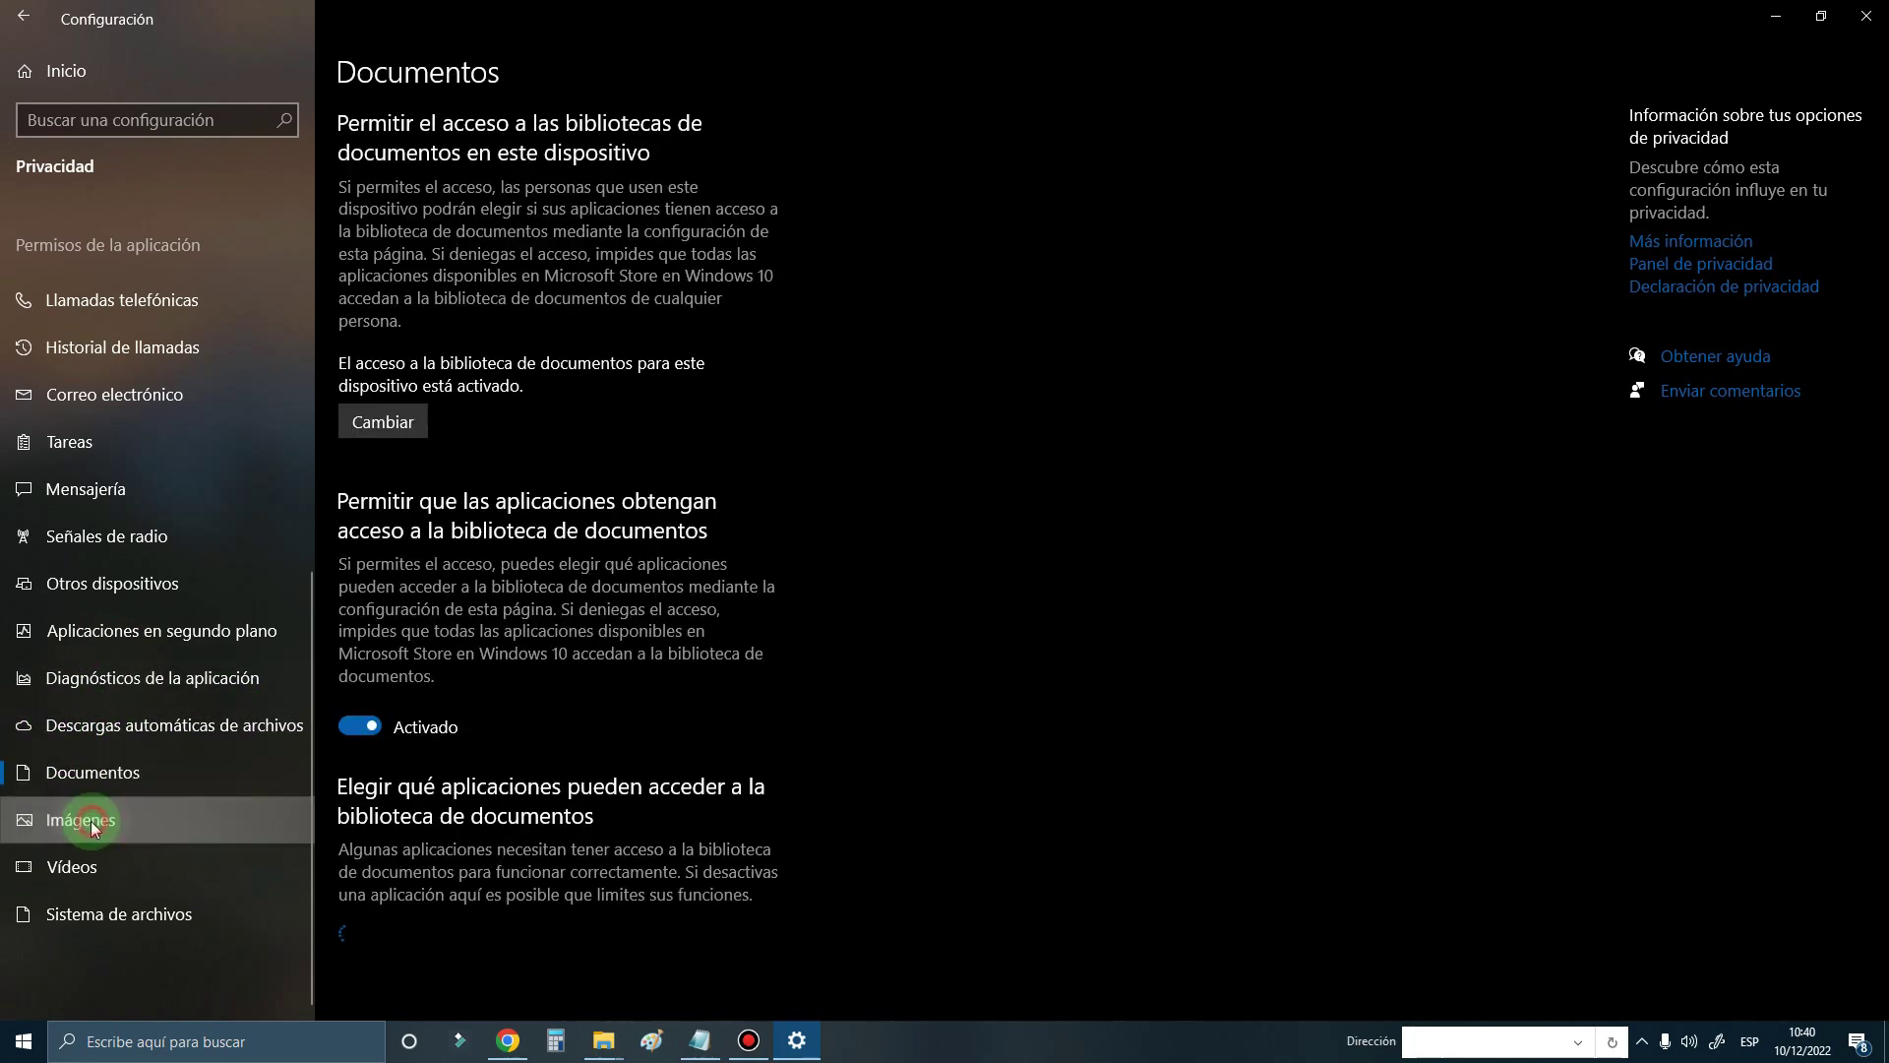
click(85, 866)
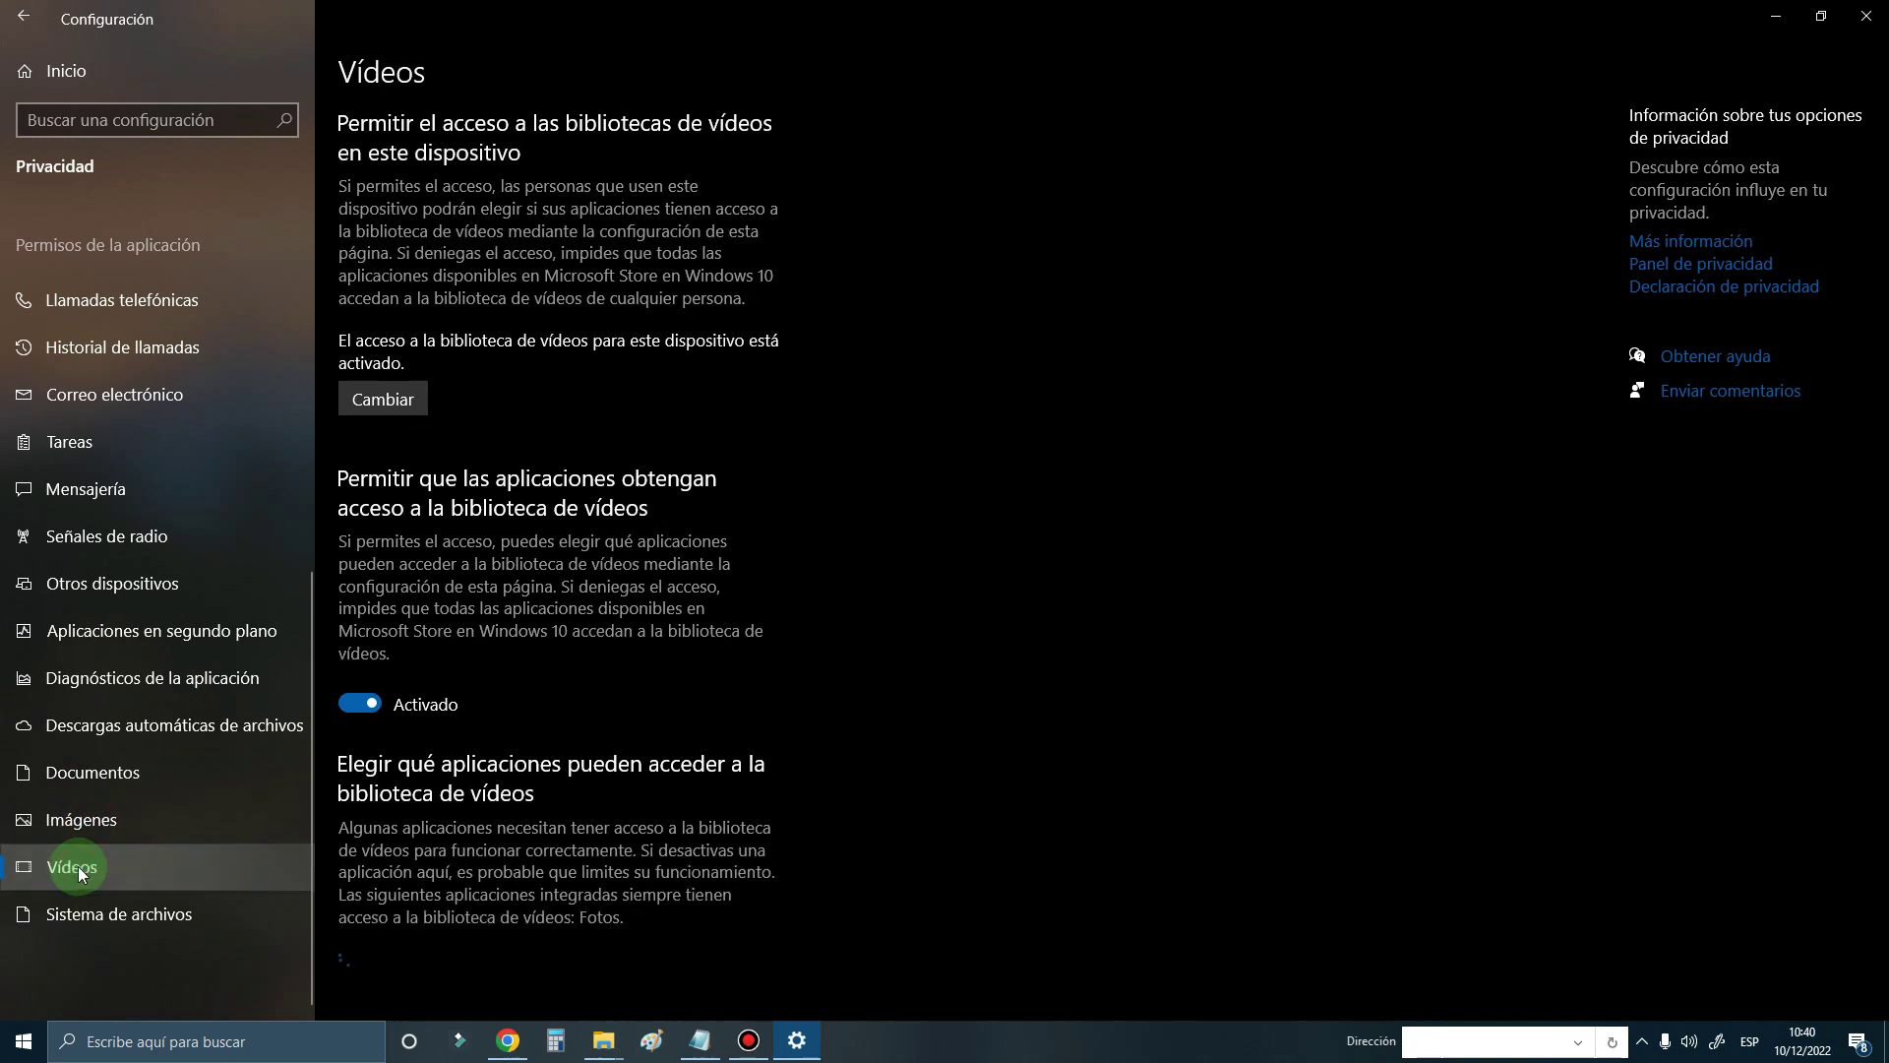
click(177, 920)
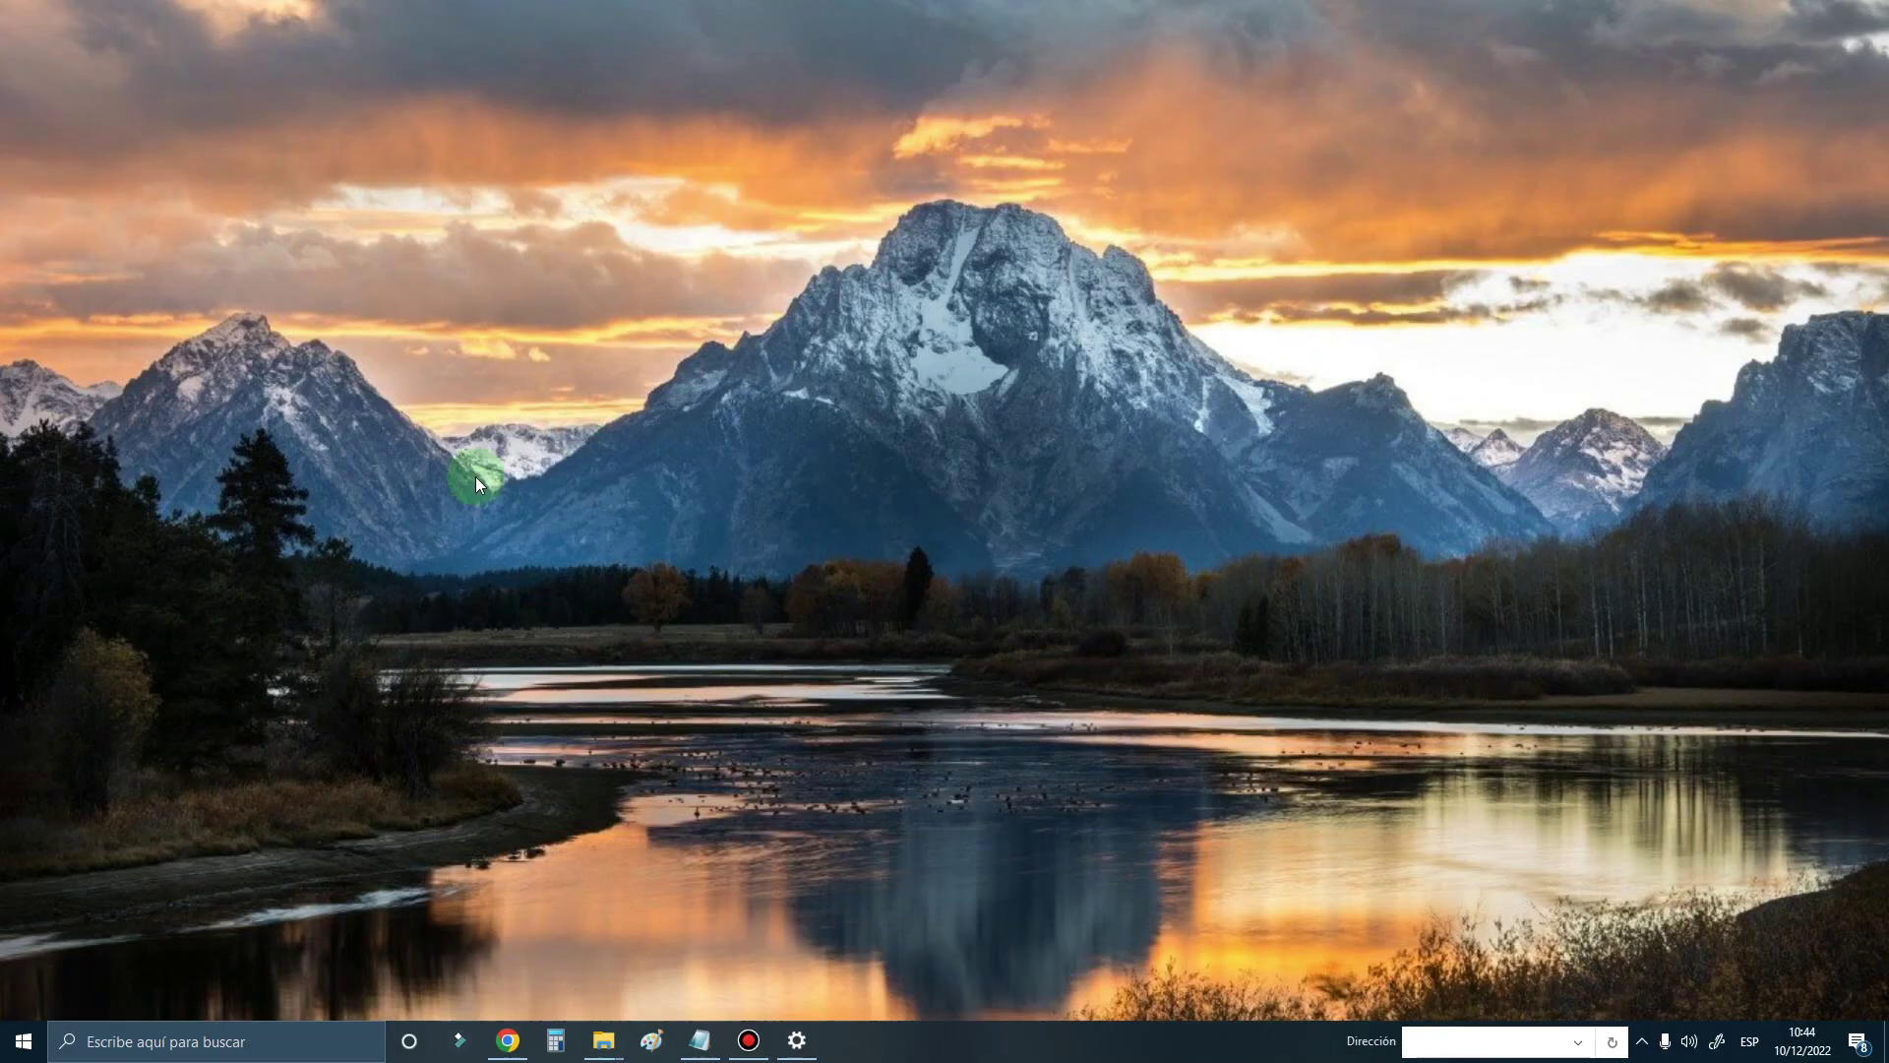
- Open the user's temporary files folder by running %temp% from the Ejecutar dialog
click(24, 1043)
right_click(23, 1046)
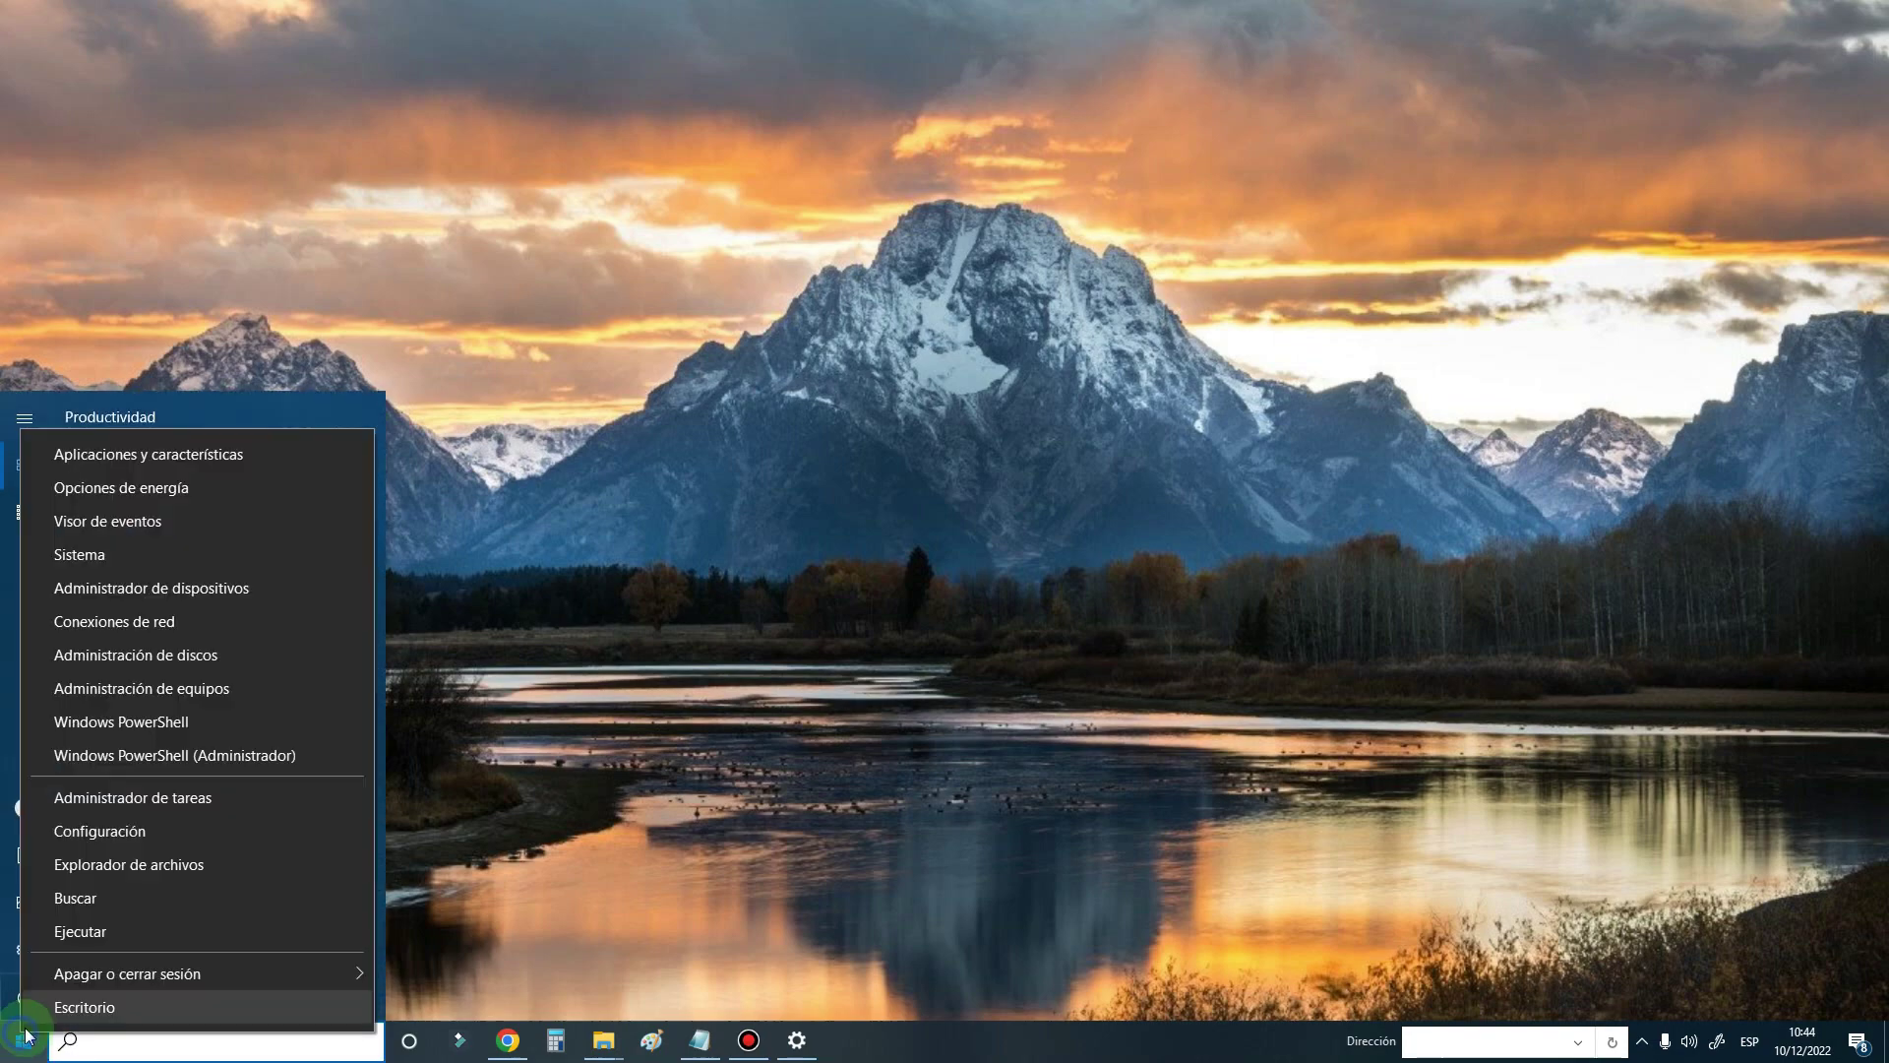
click(87, 934)
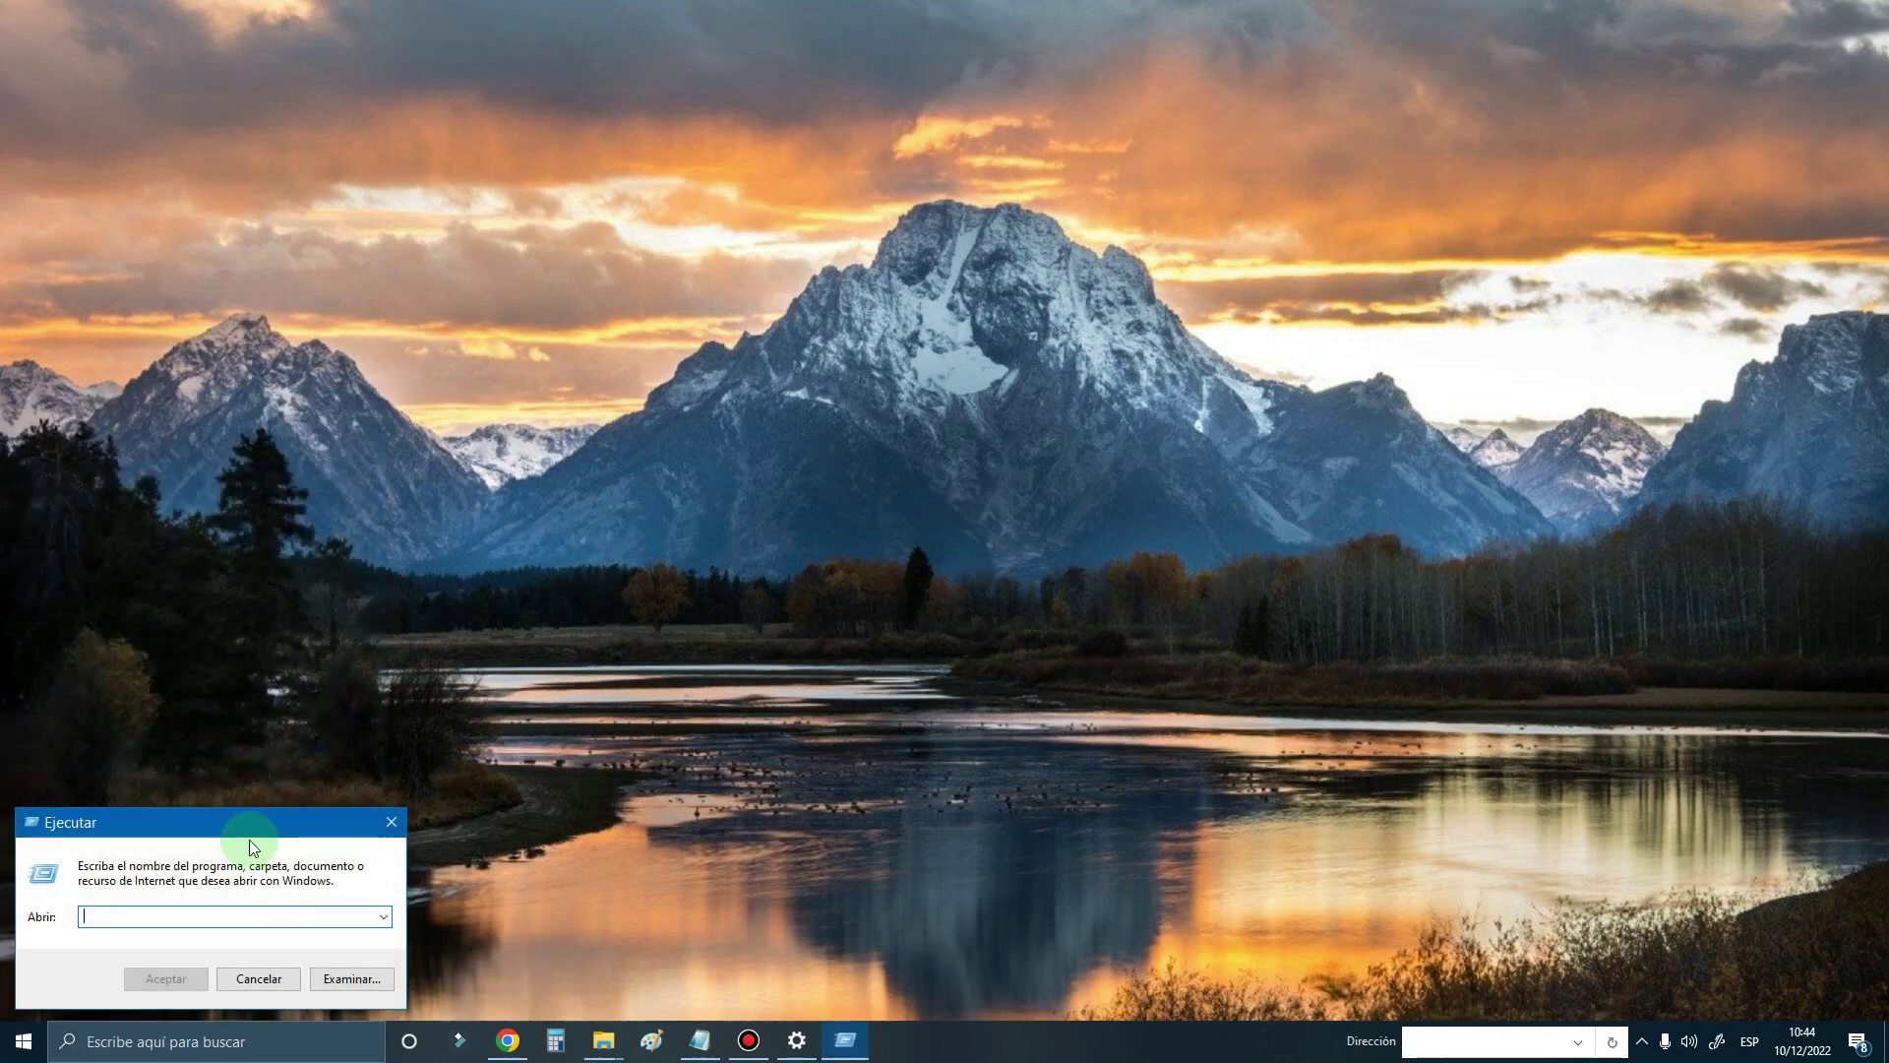
drag(242, 827, 1035, 474)
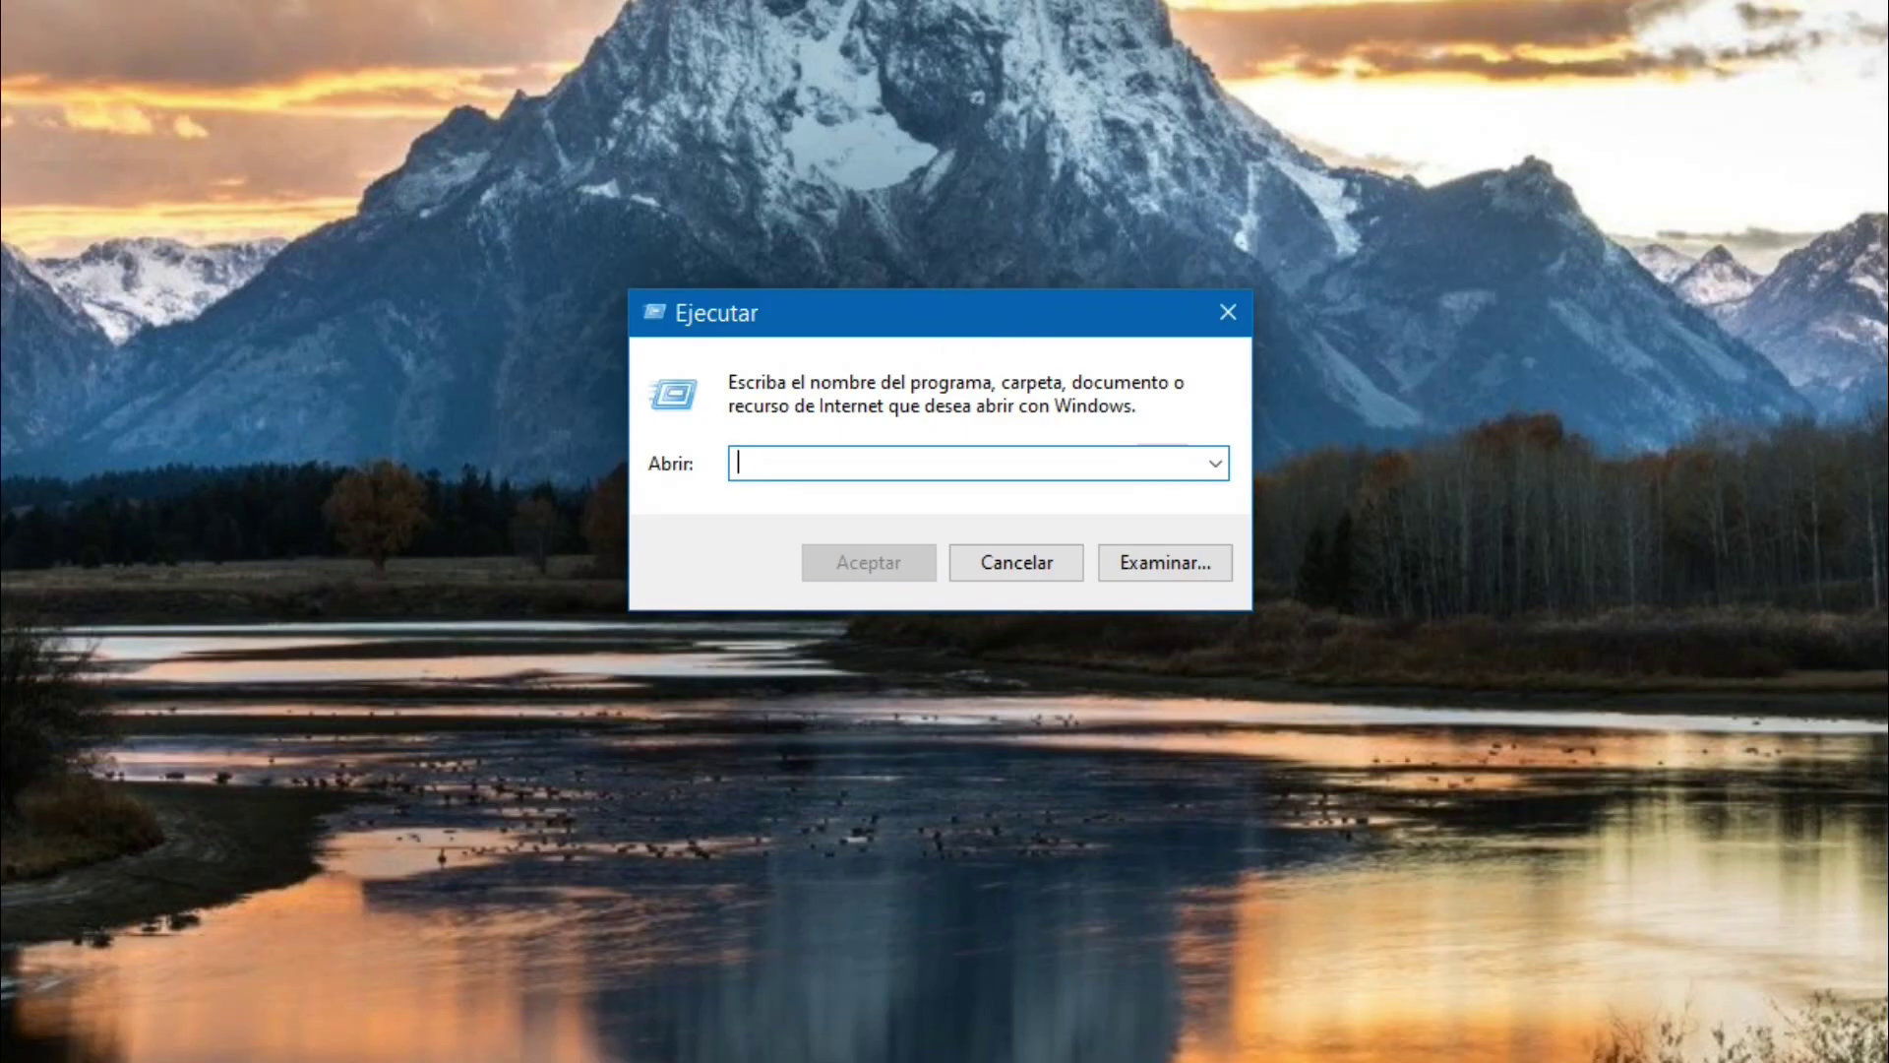
text(%)
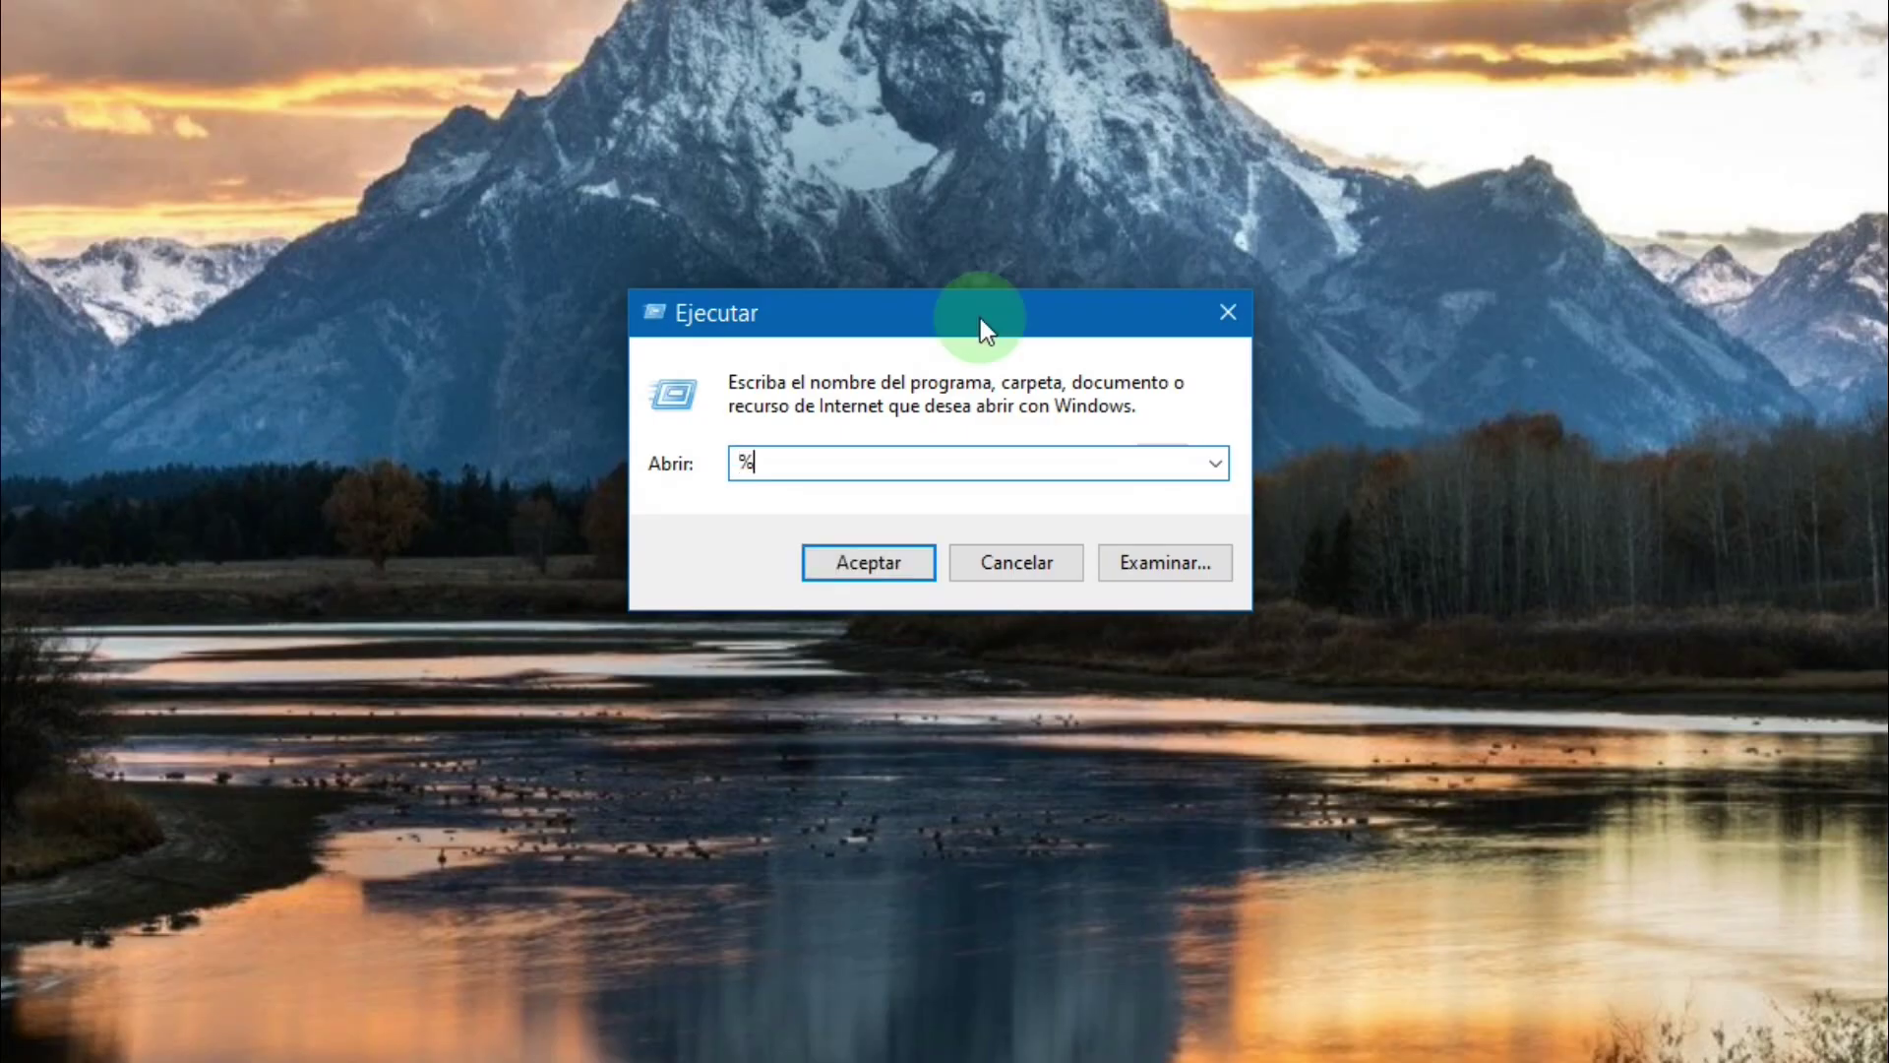
text(temp%)
key(BackSpace)
key(BackSpace)
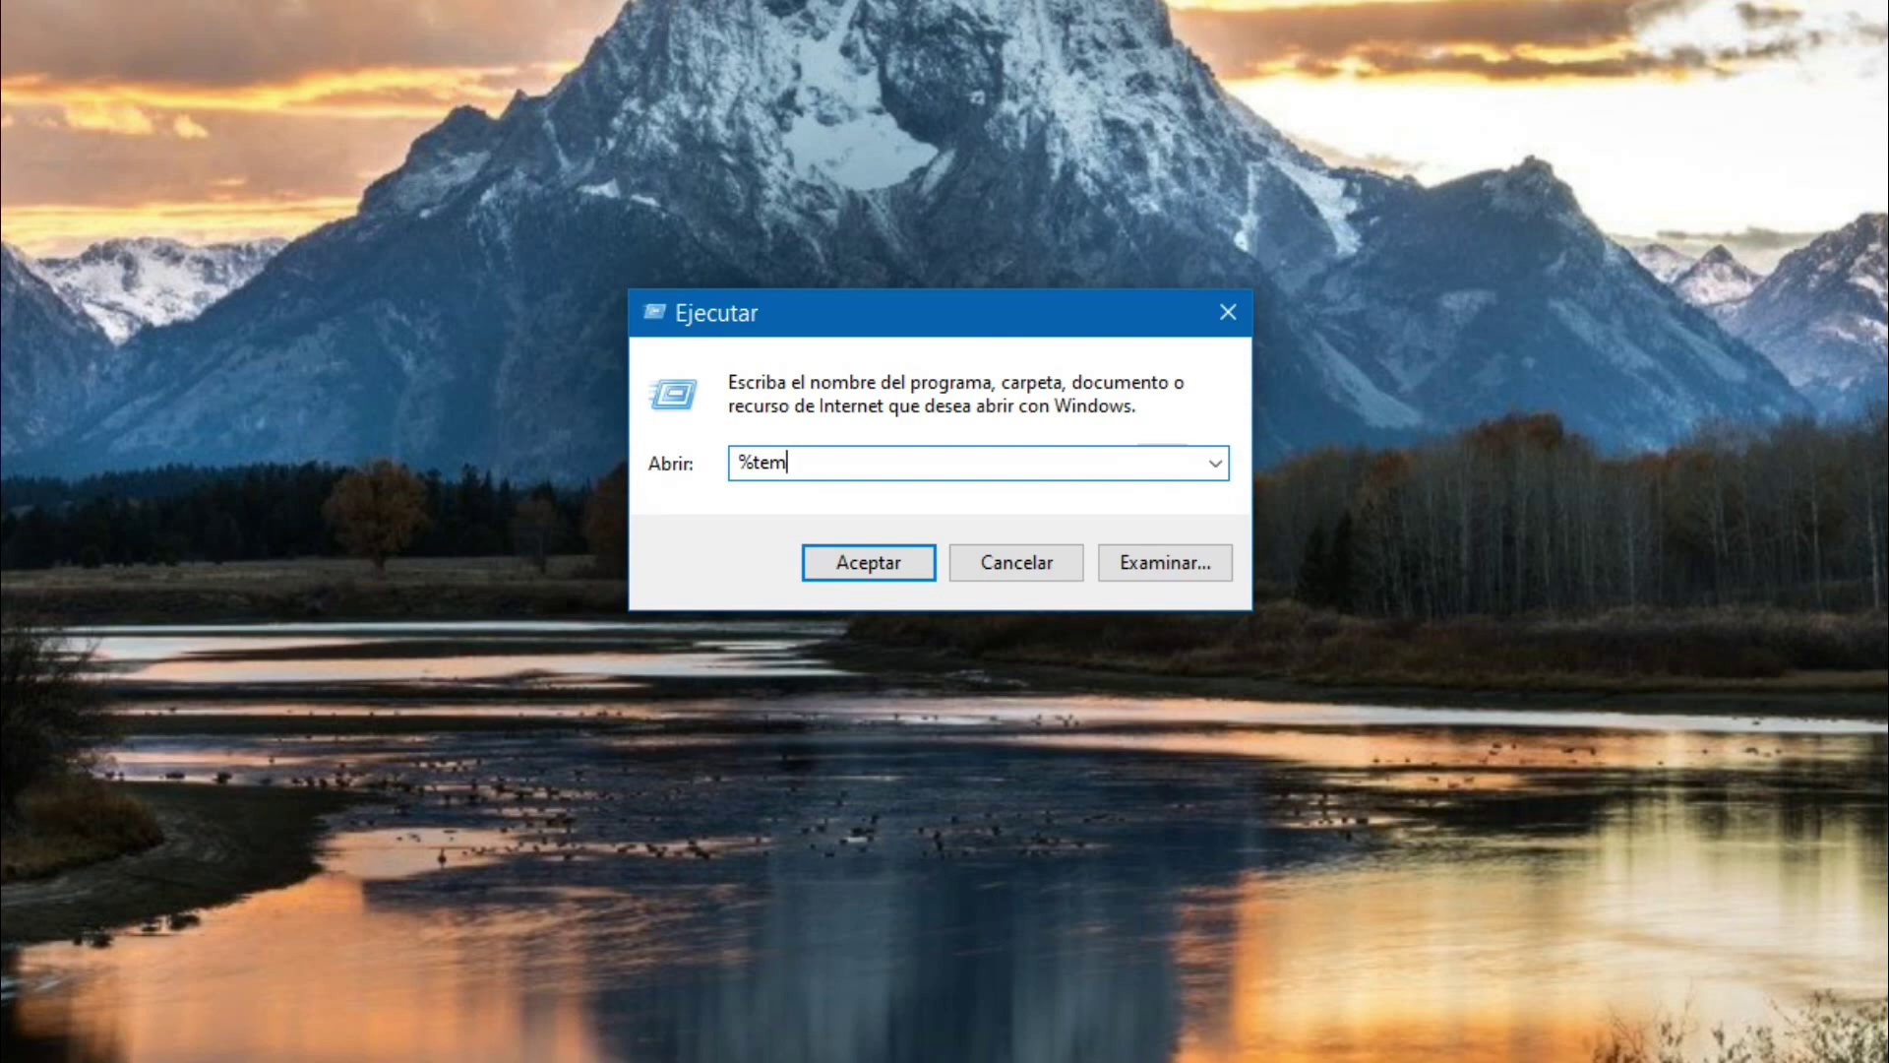
text(p%)
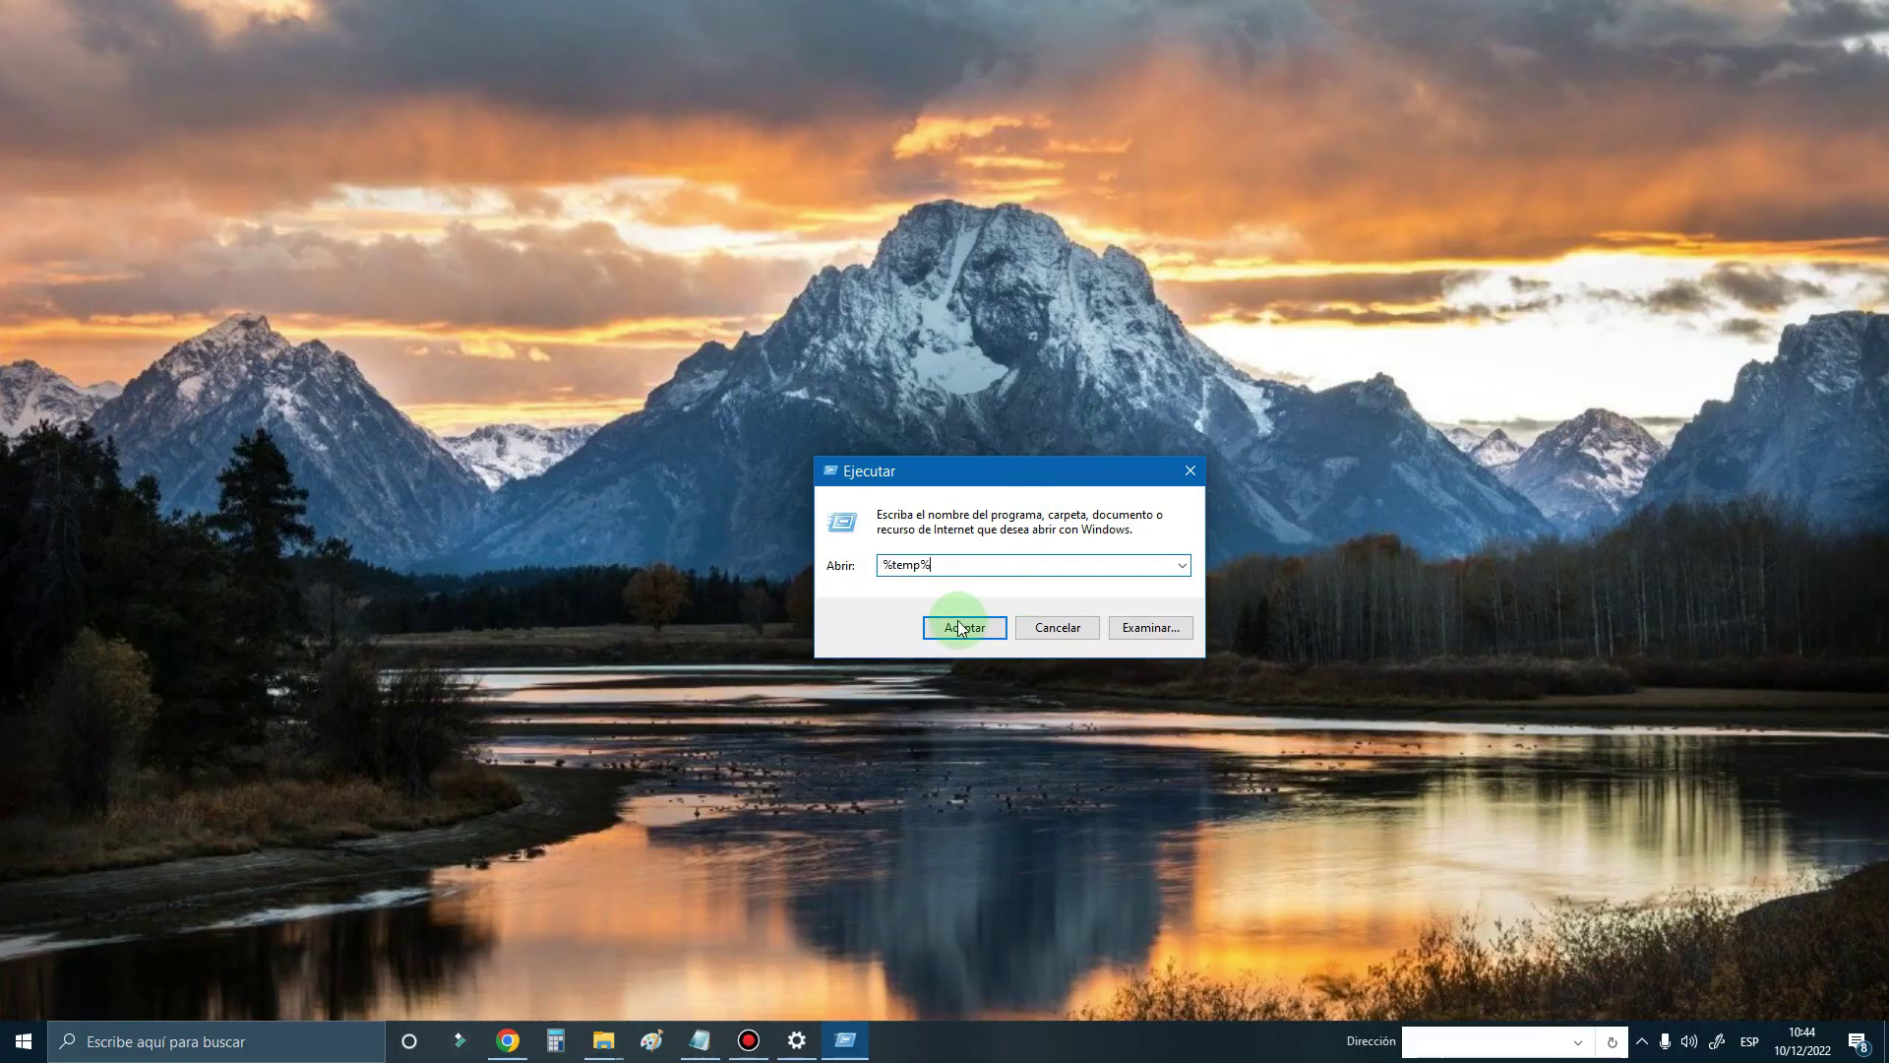
click(958, 627)
drag(770, 197, 707, 155)
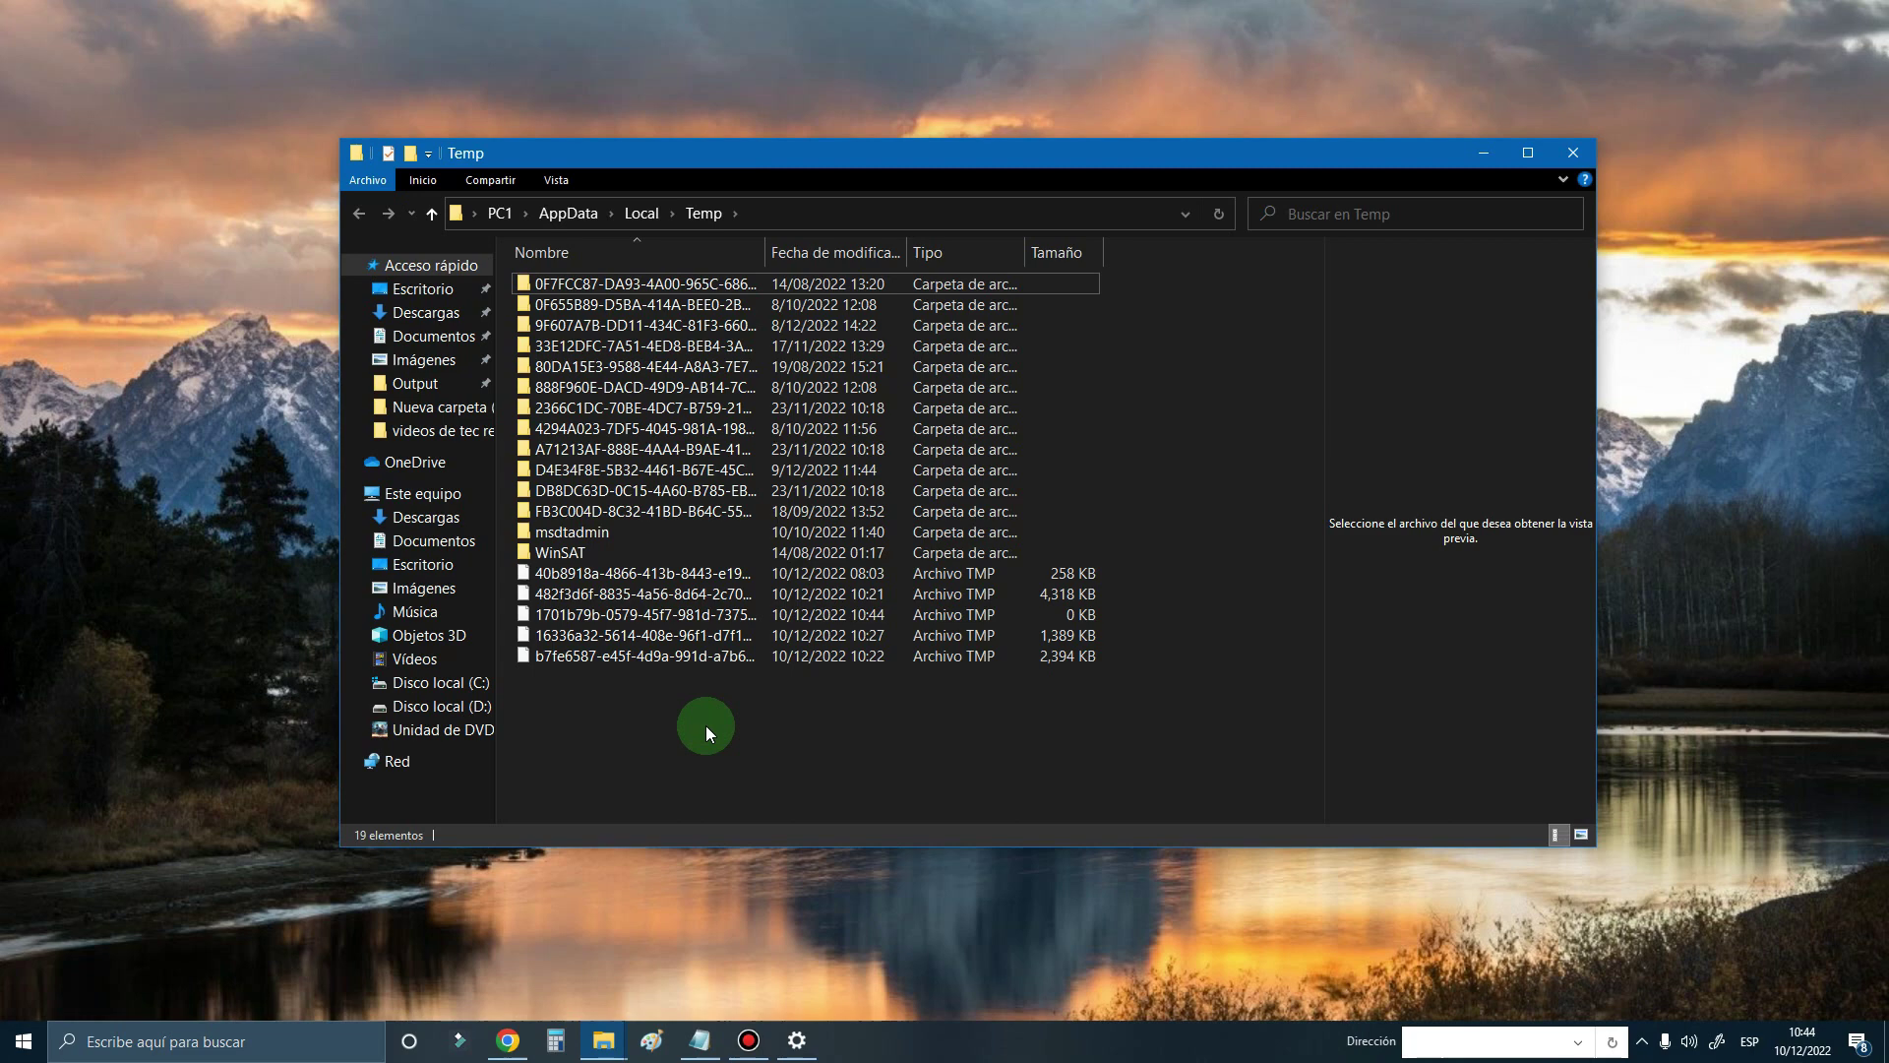
- Delete all items in the Temp folder, skipping a file in use by Google Chrome, and return to the desktop
key(ctrl+a)
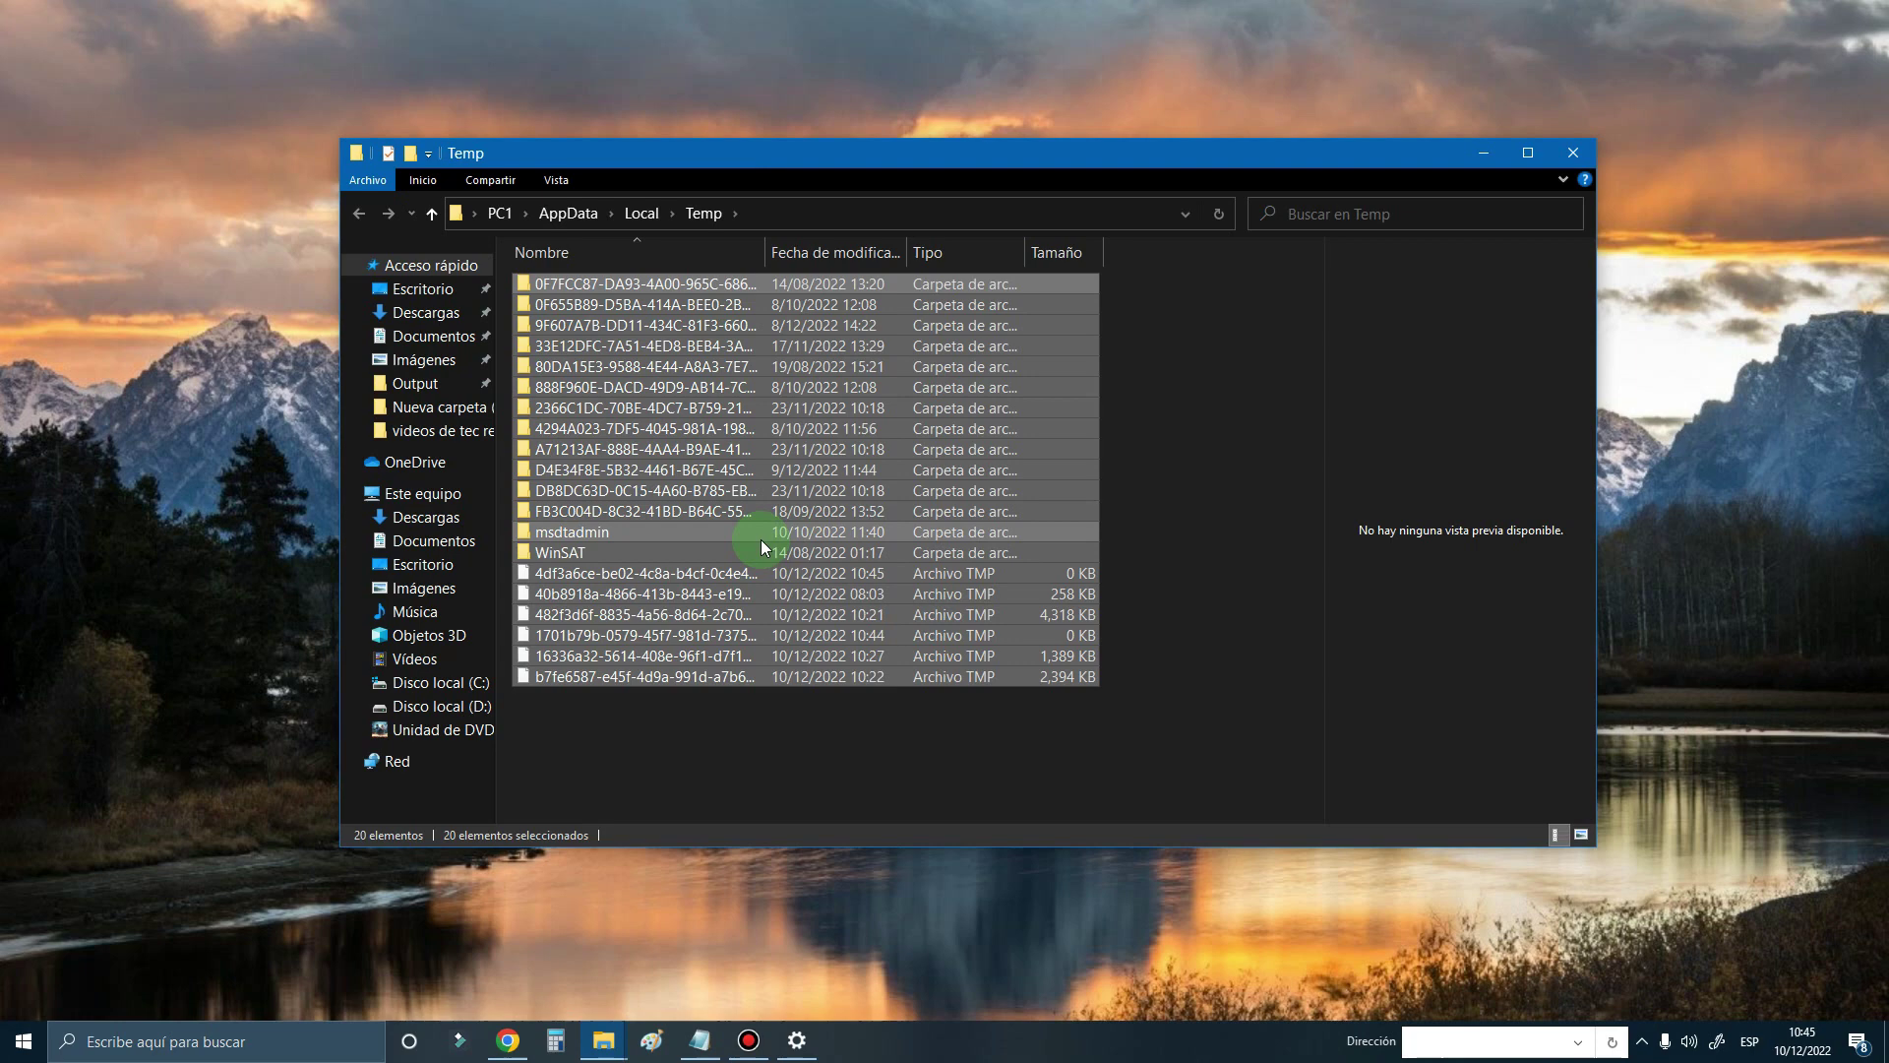
right_click(761, 541)
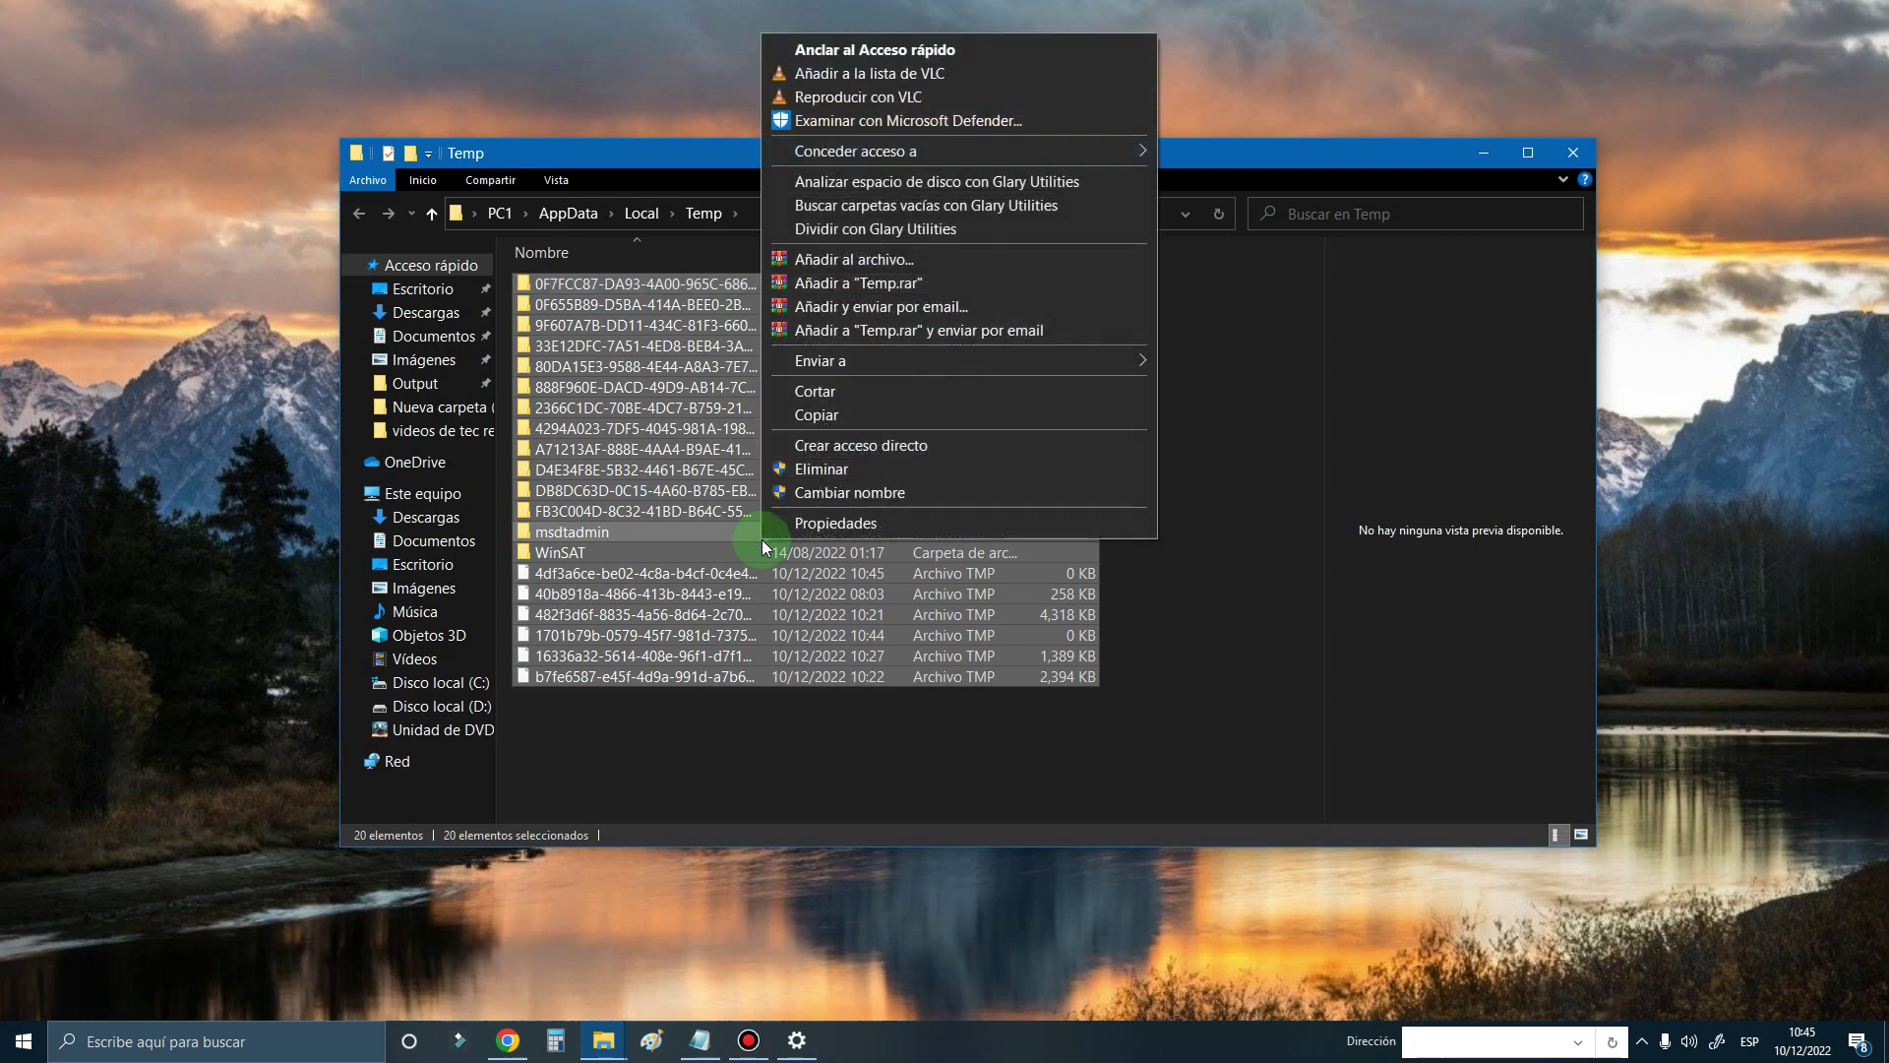
click(824, 470)
click(890, 434)
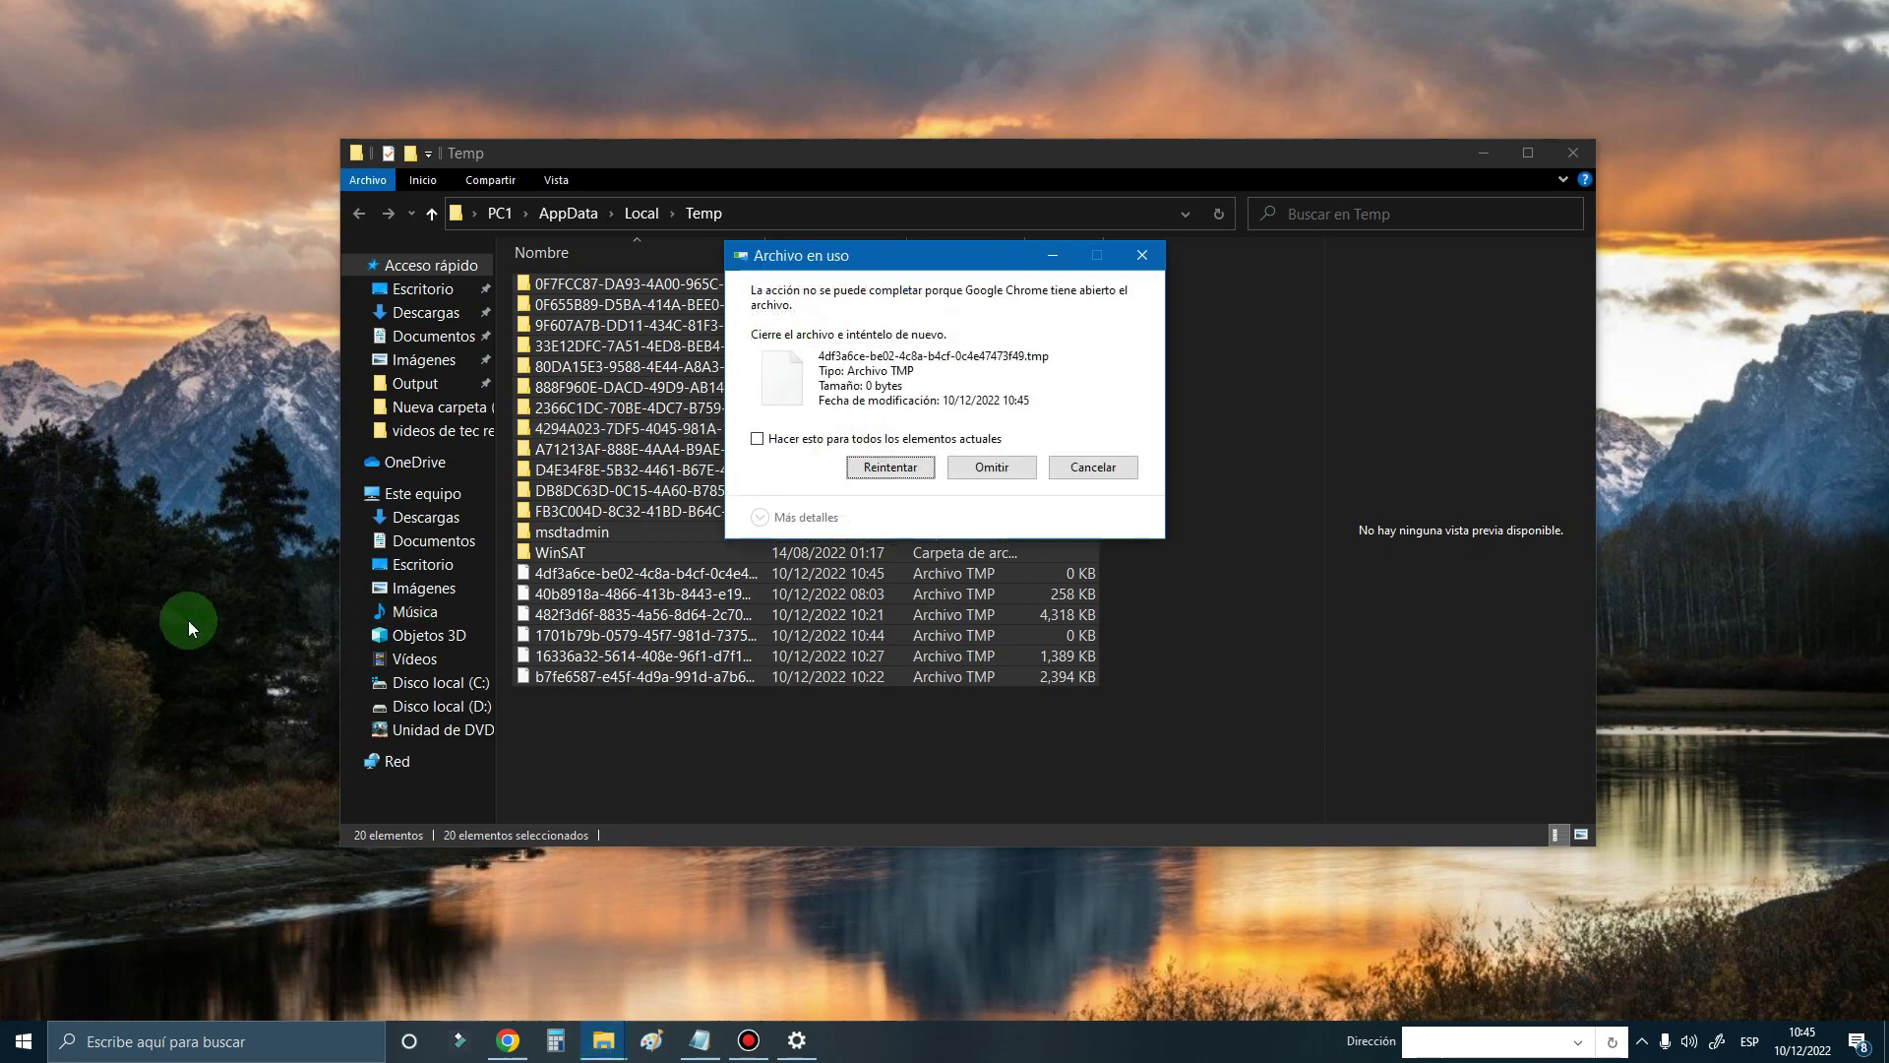
click(989, 468)
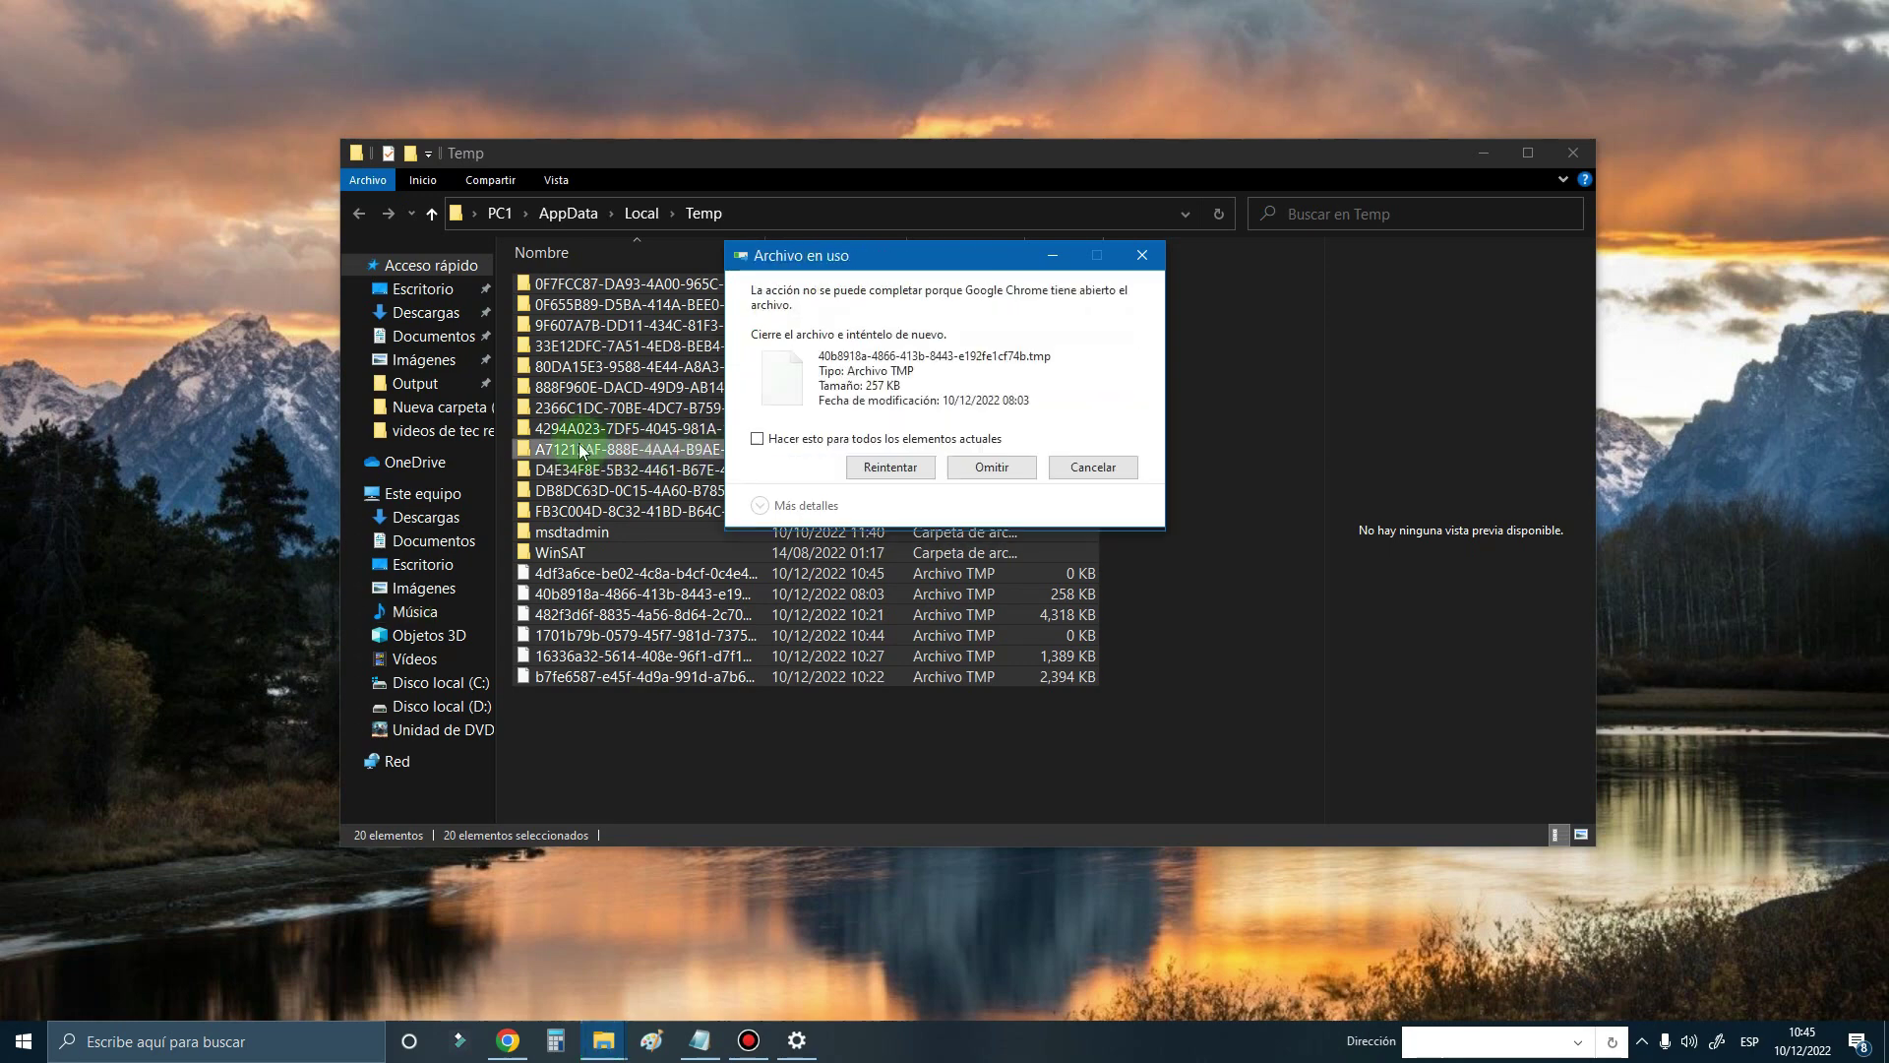
key(super+d)
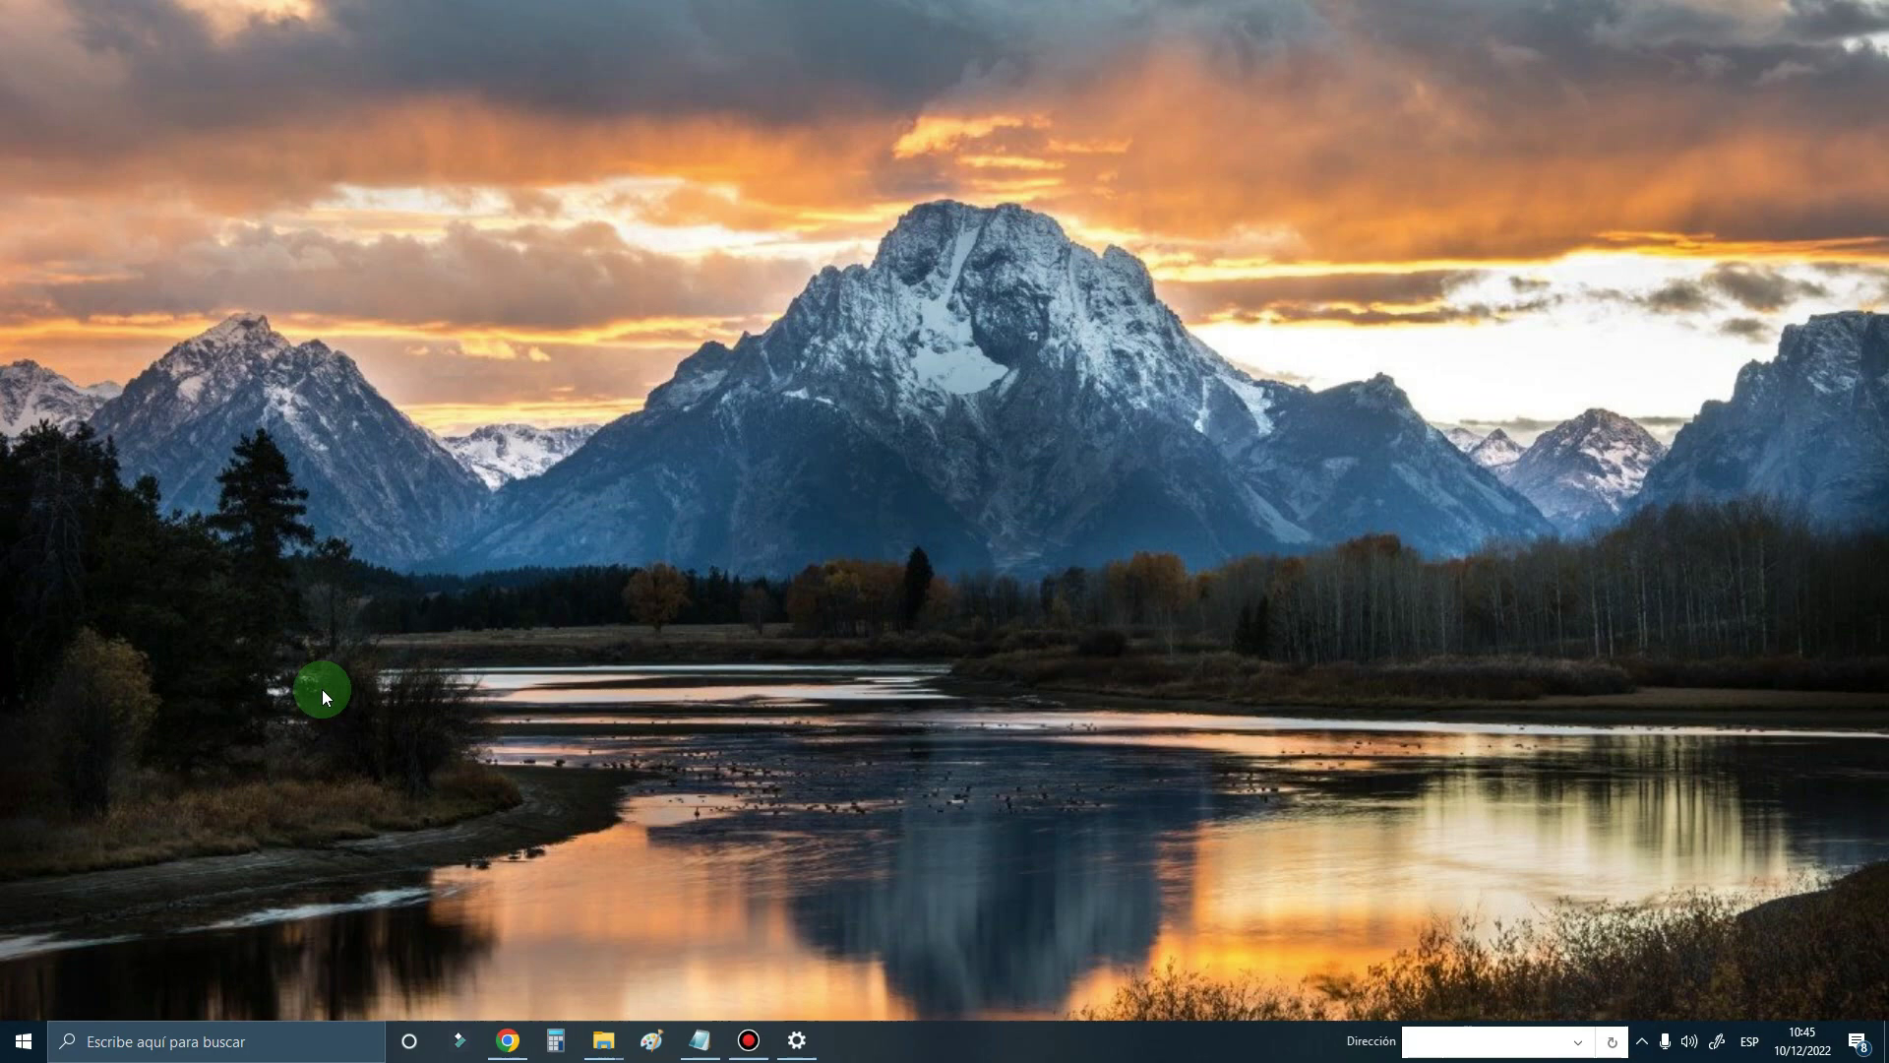
- Open the Windows Temp folder by running temp from the Ejecutar dialog, check it for leftover files and minimize it
click(25, 1045)
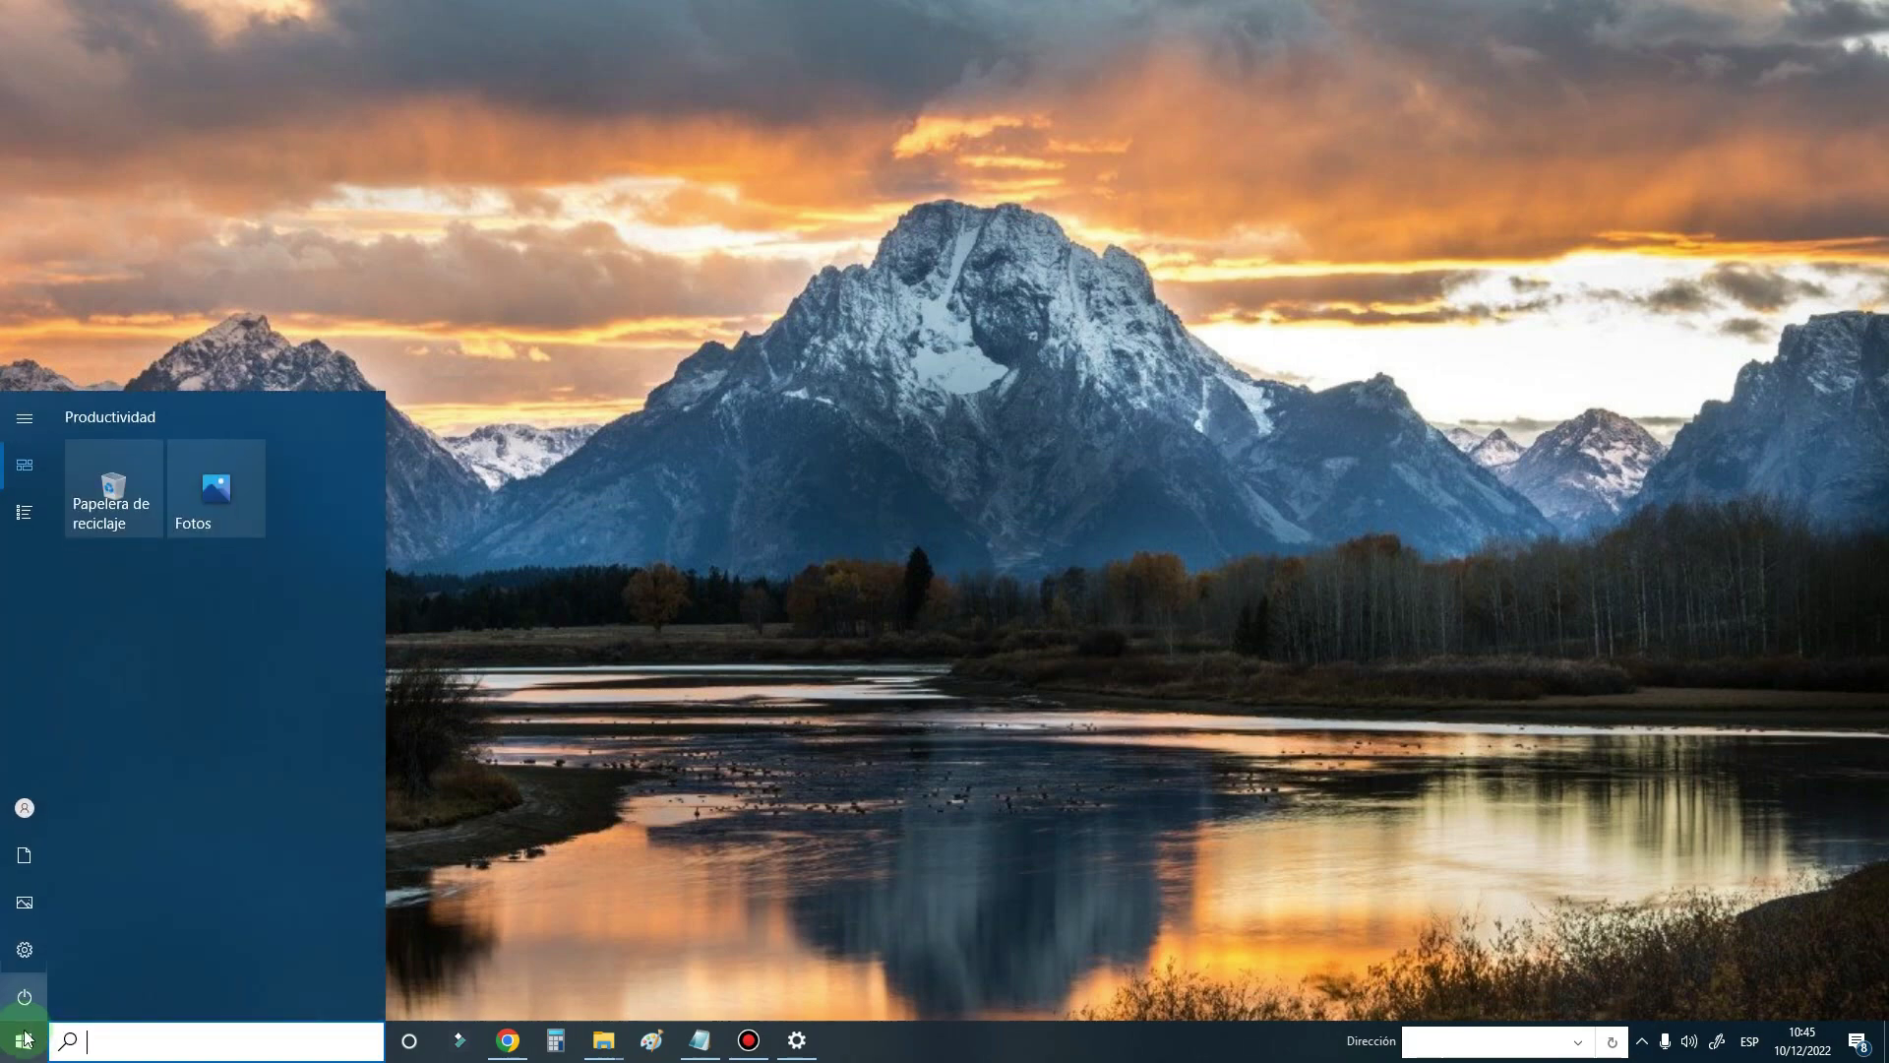
right_click(24, 1045)
click(82, 949)
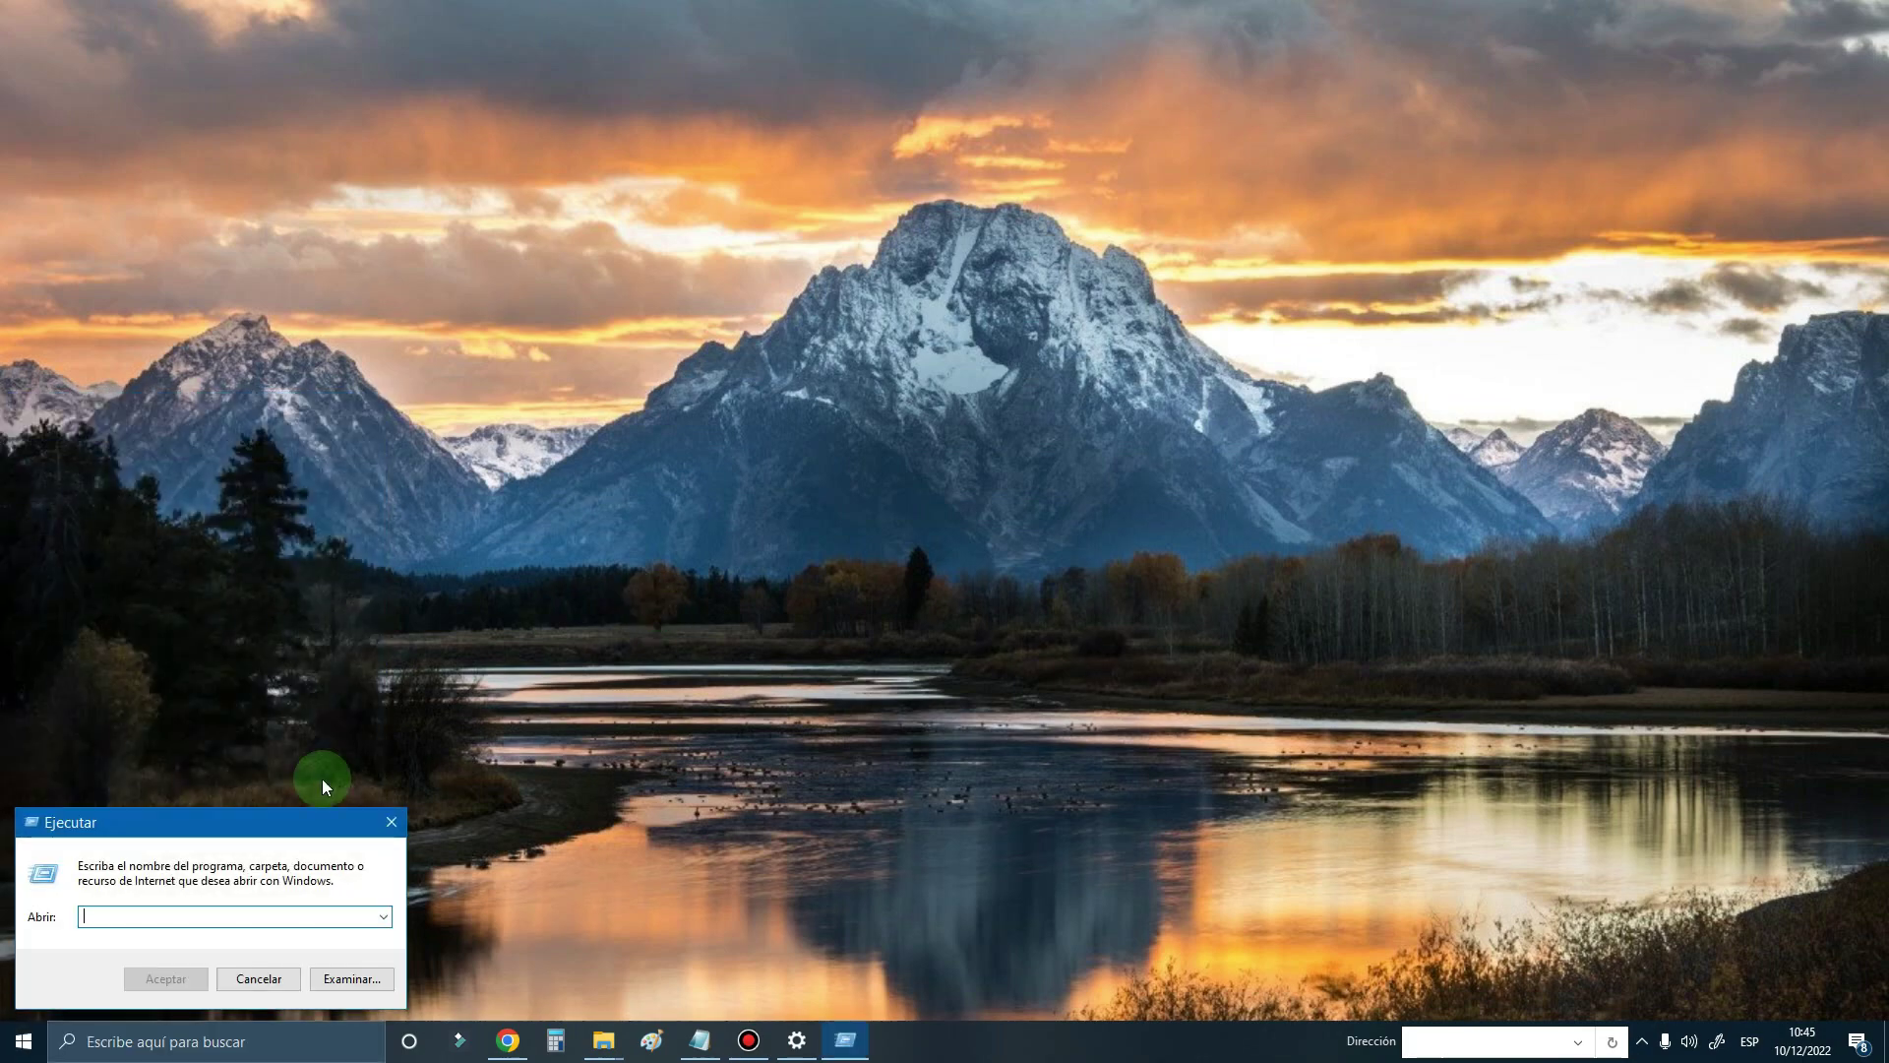
drag(254, 831, 811, 565)
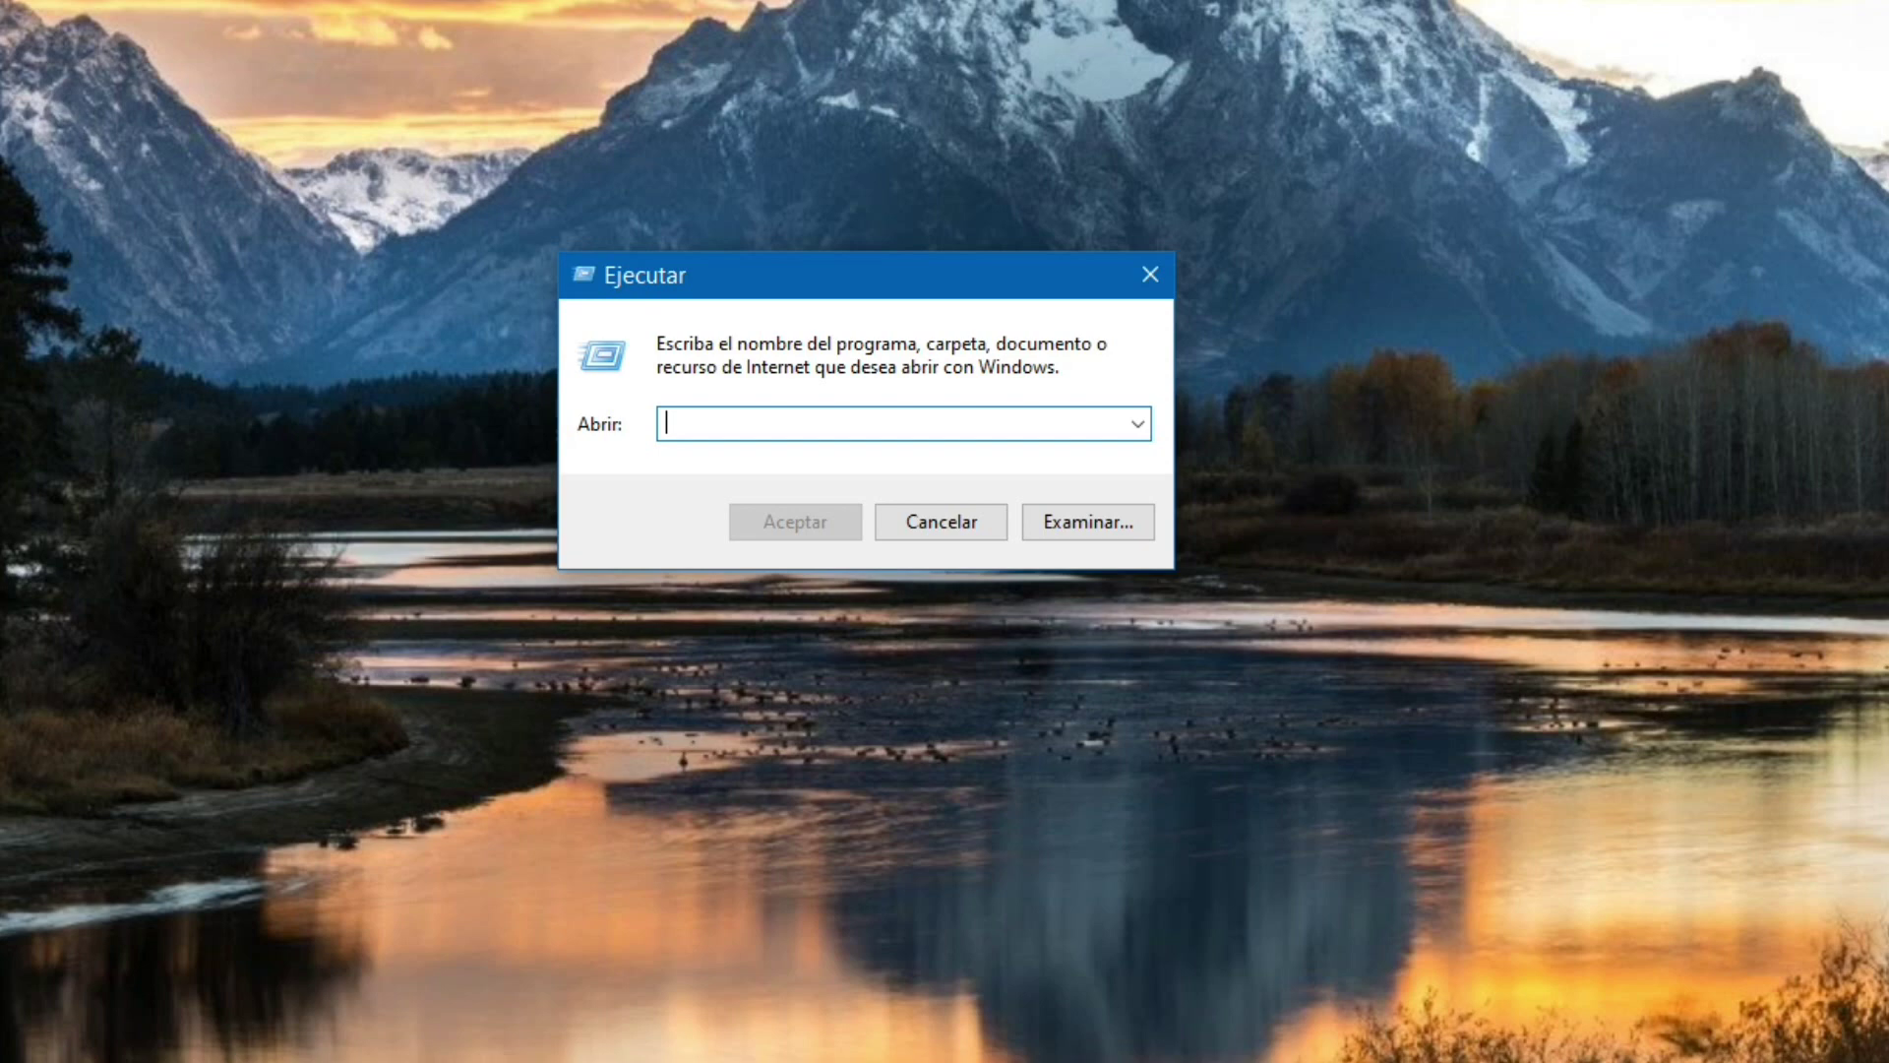
text(temo)
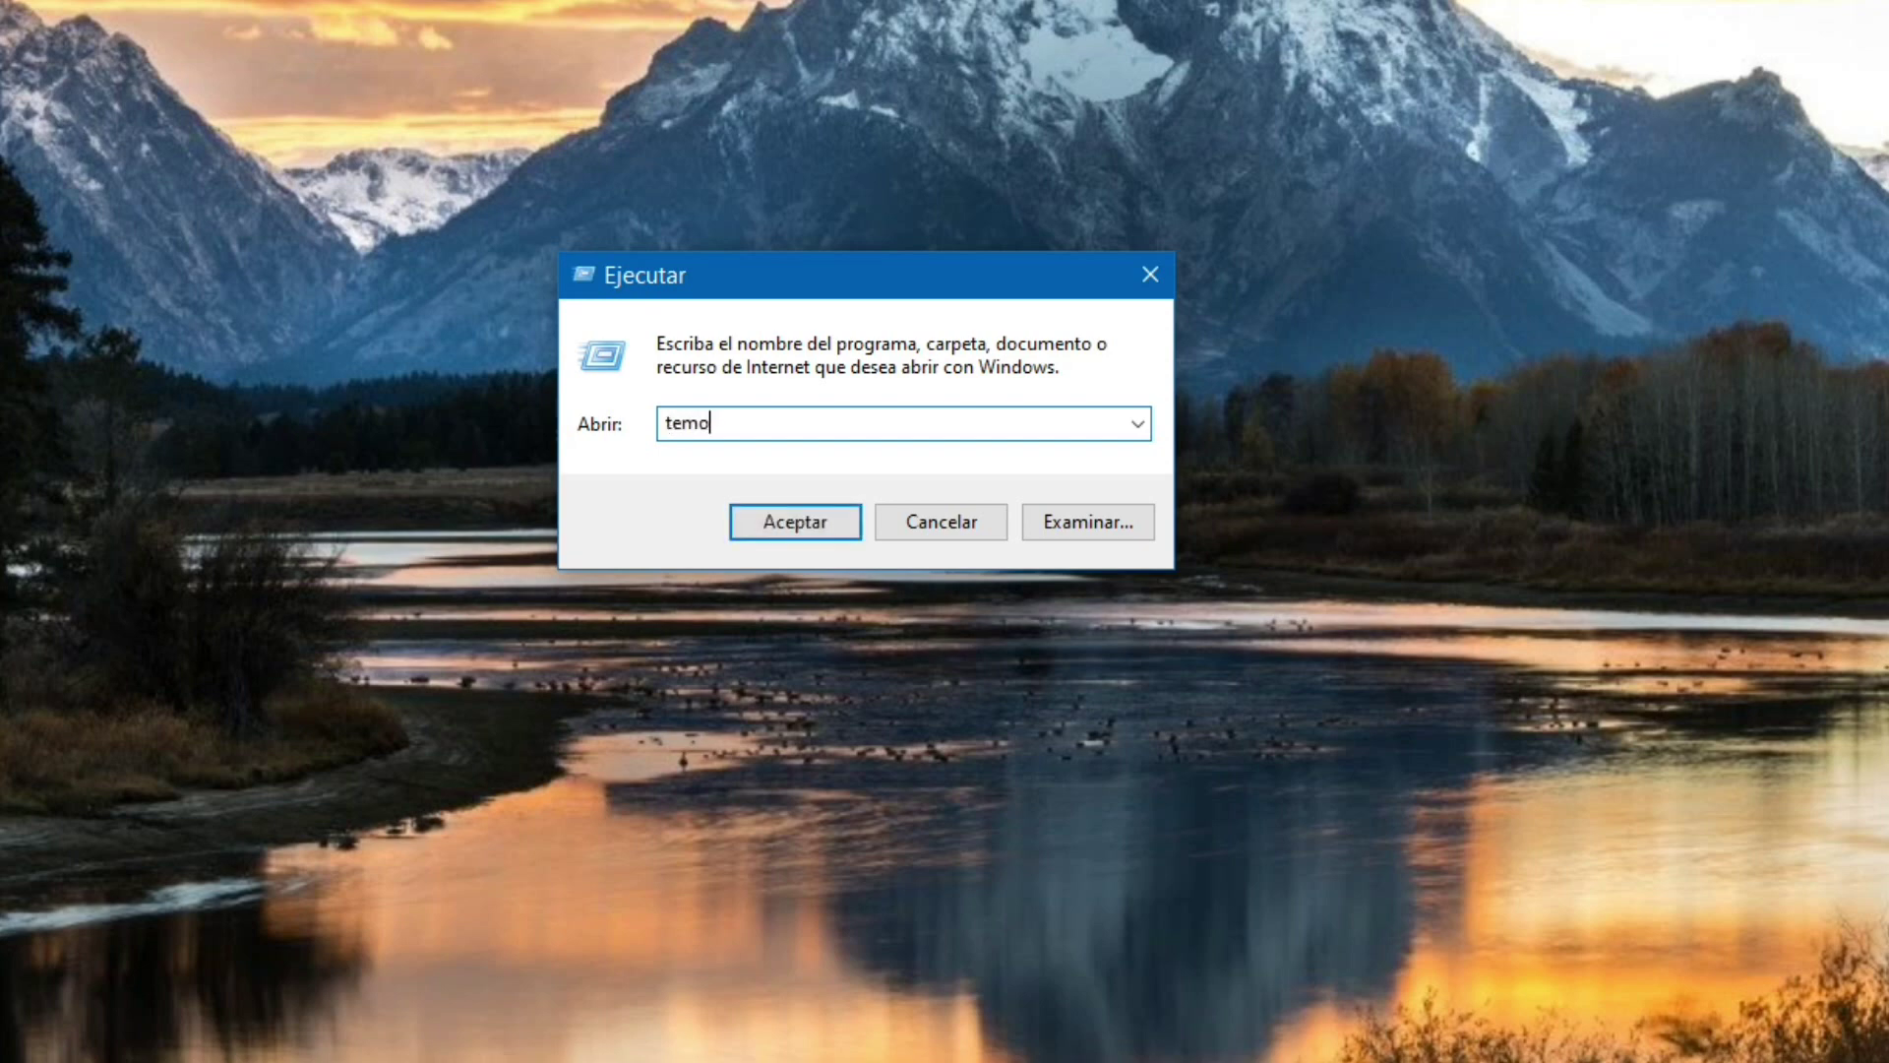
key(BackSpace)
text(p)
key(Return)
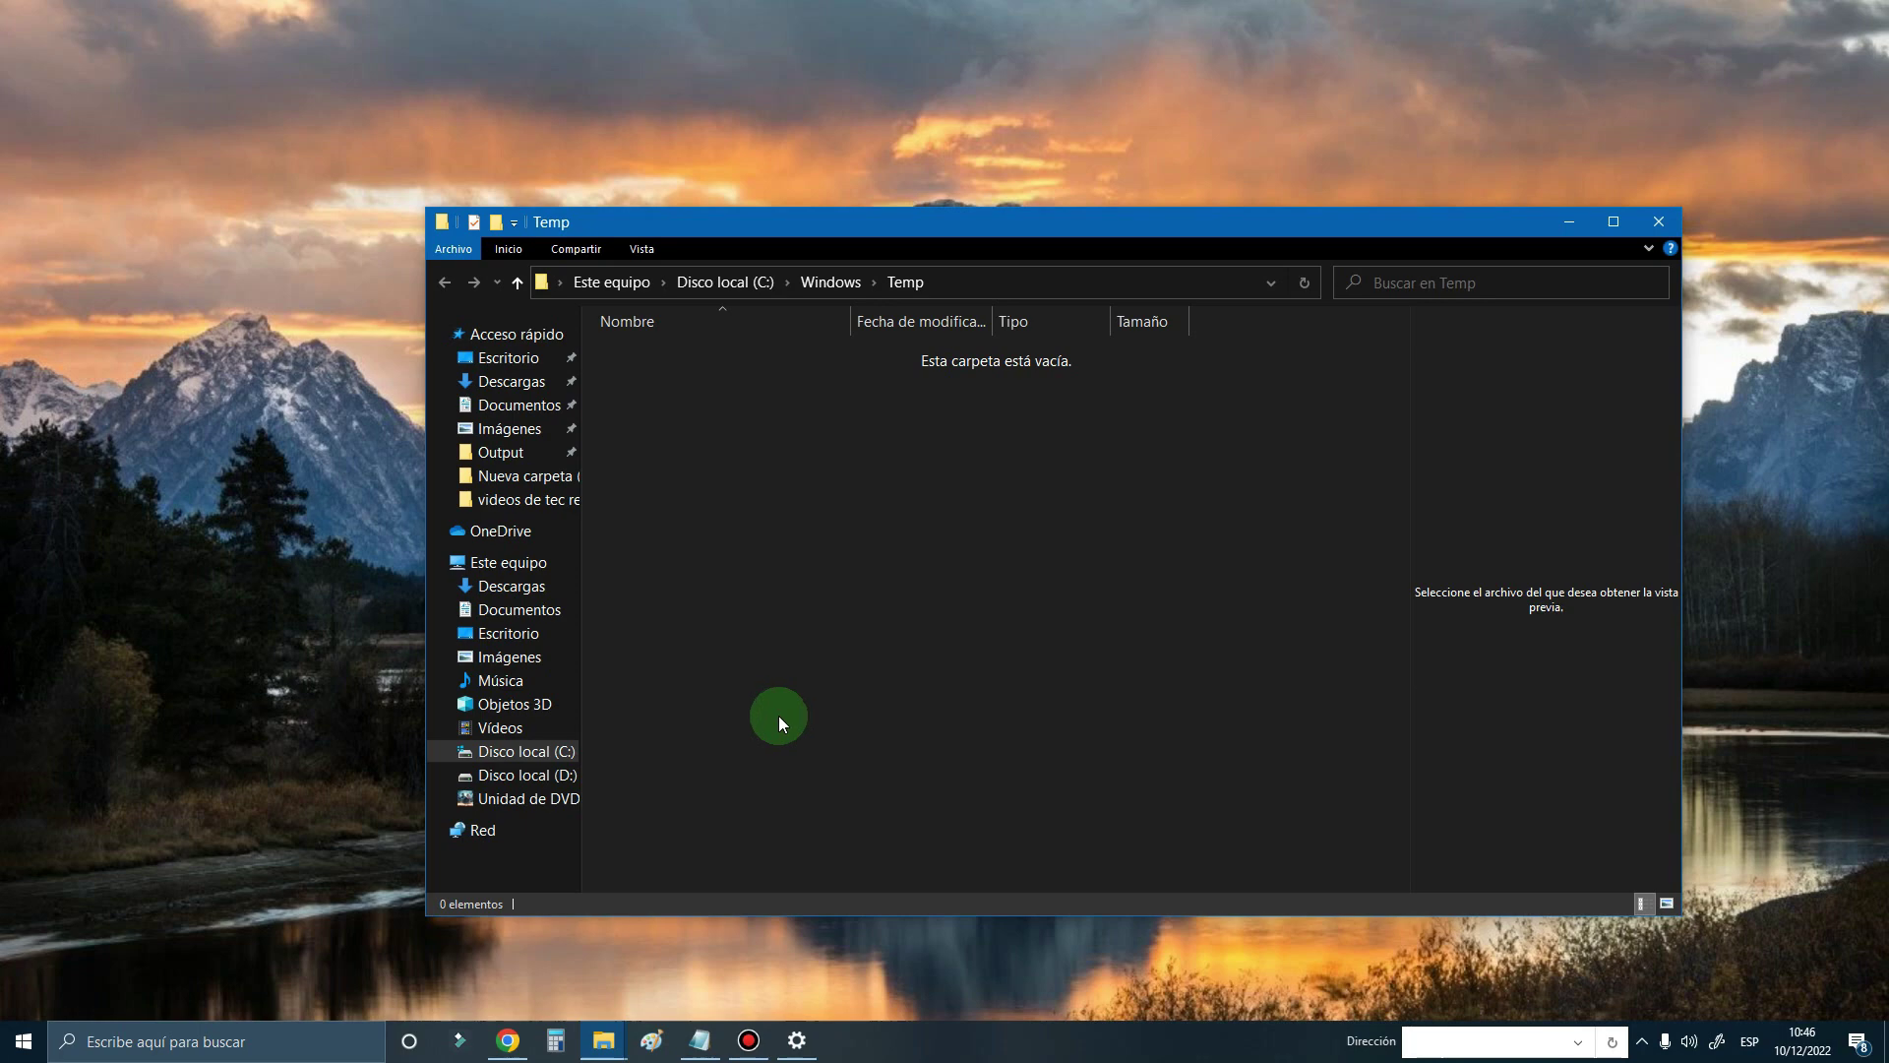
click(216, 610)
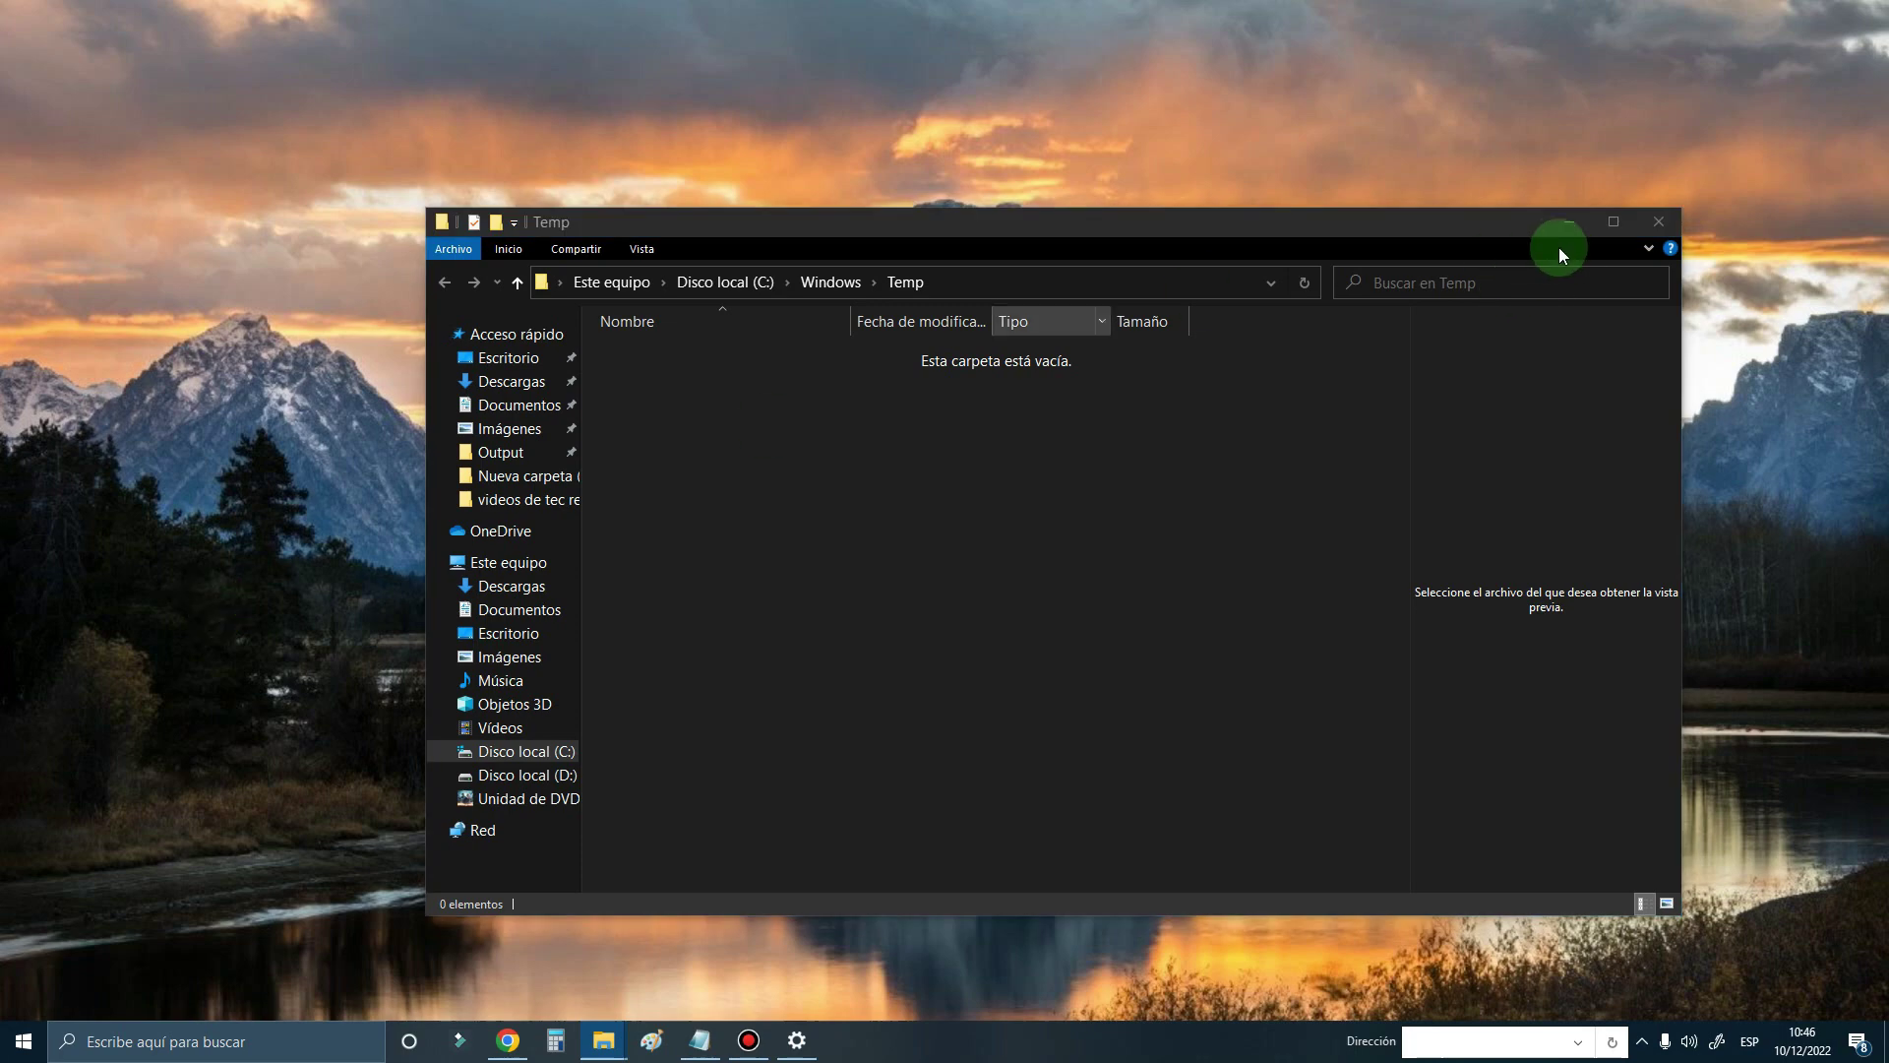
click(1566, 220)
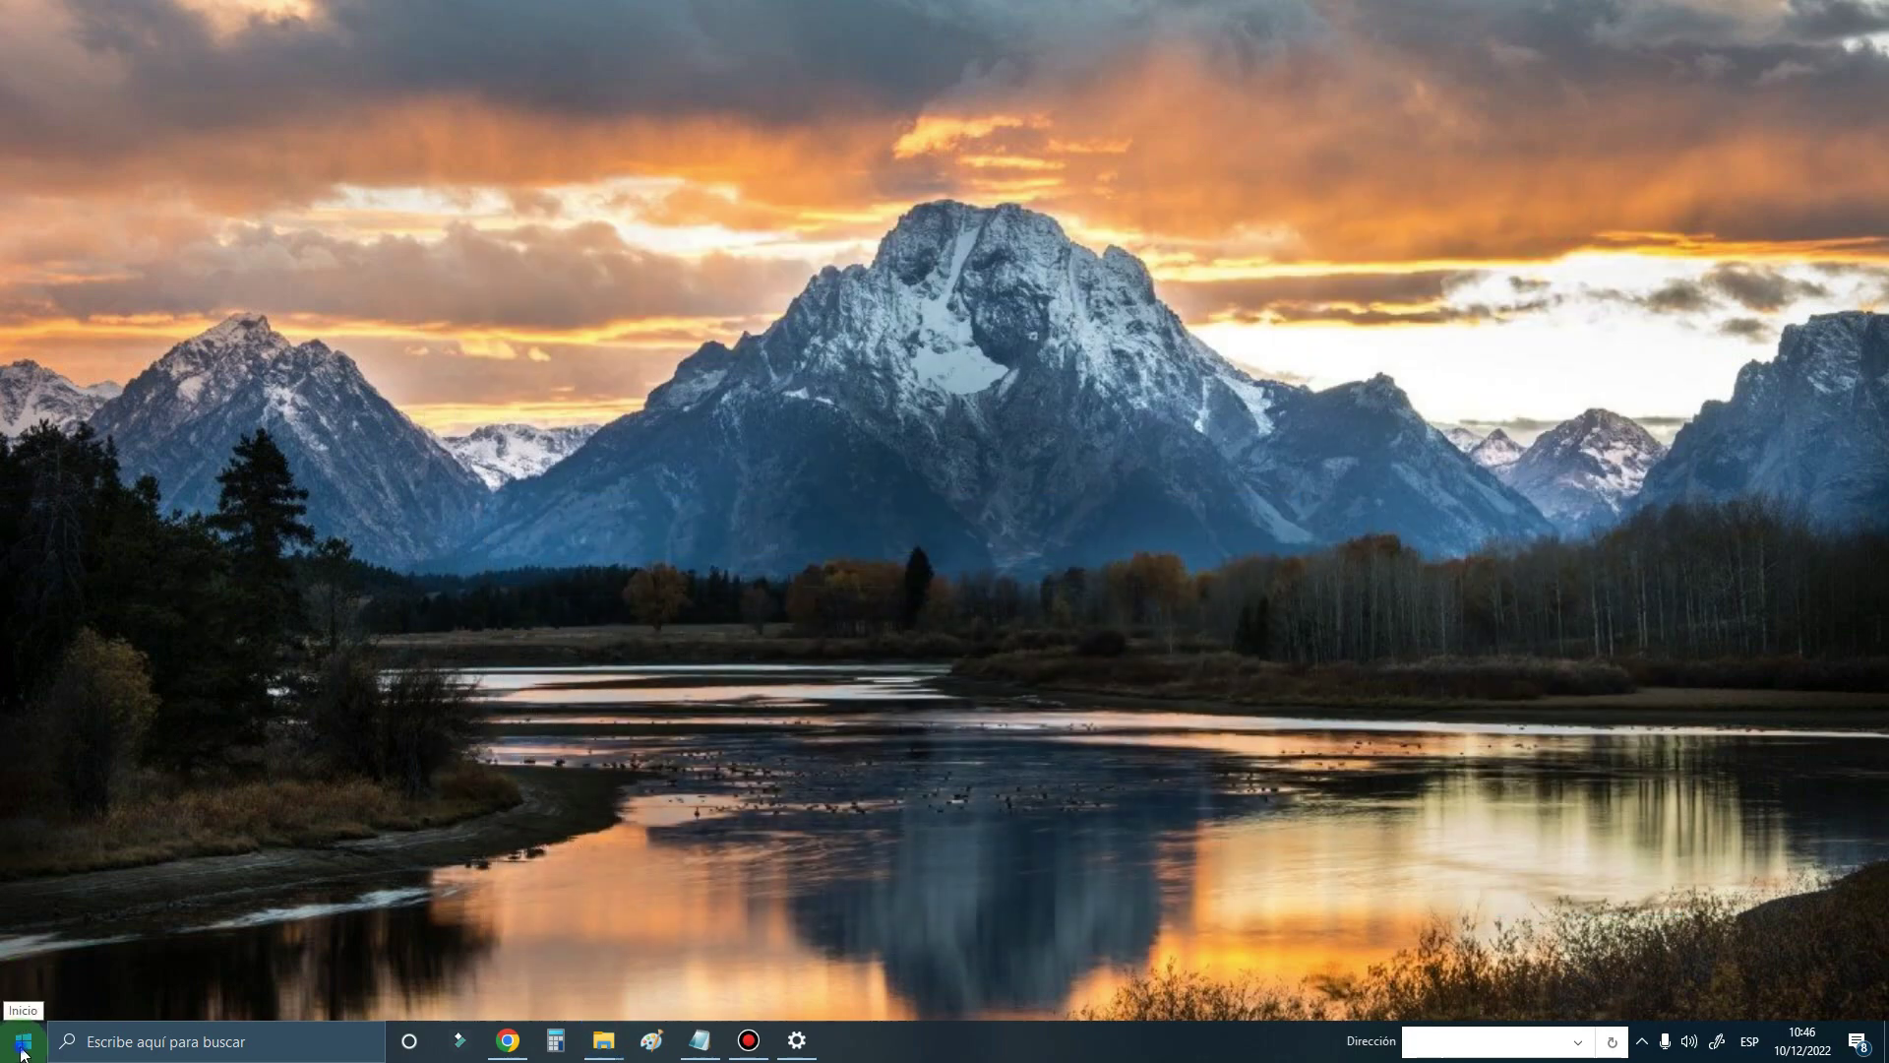
- Open the Windows Prefetch folder by running prefetch from the Ejecutar dialog
right_click(10, 1051)
click(112, 943)
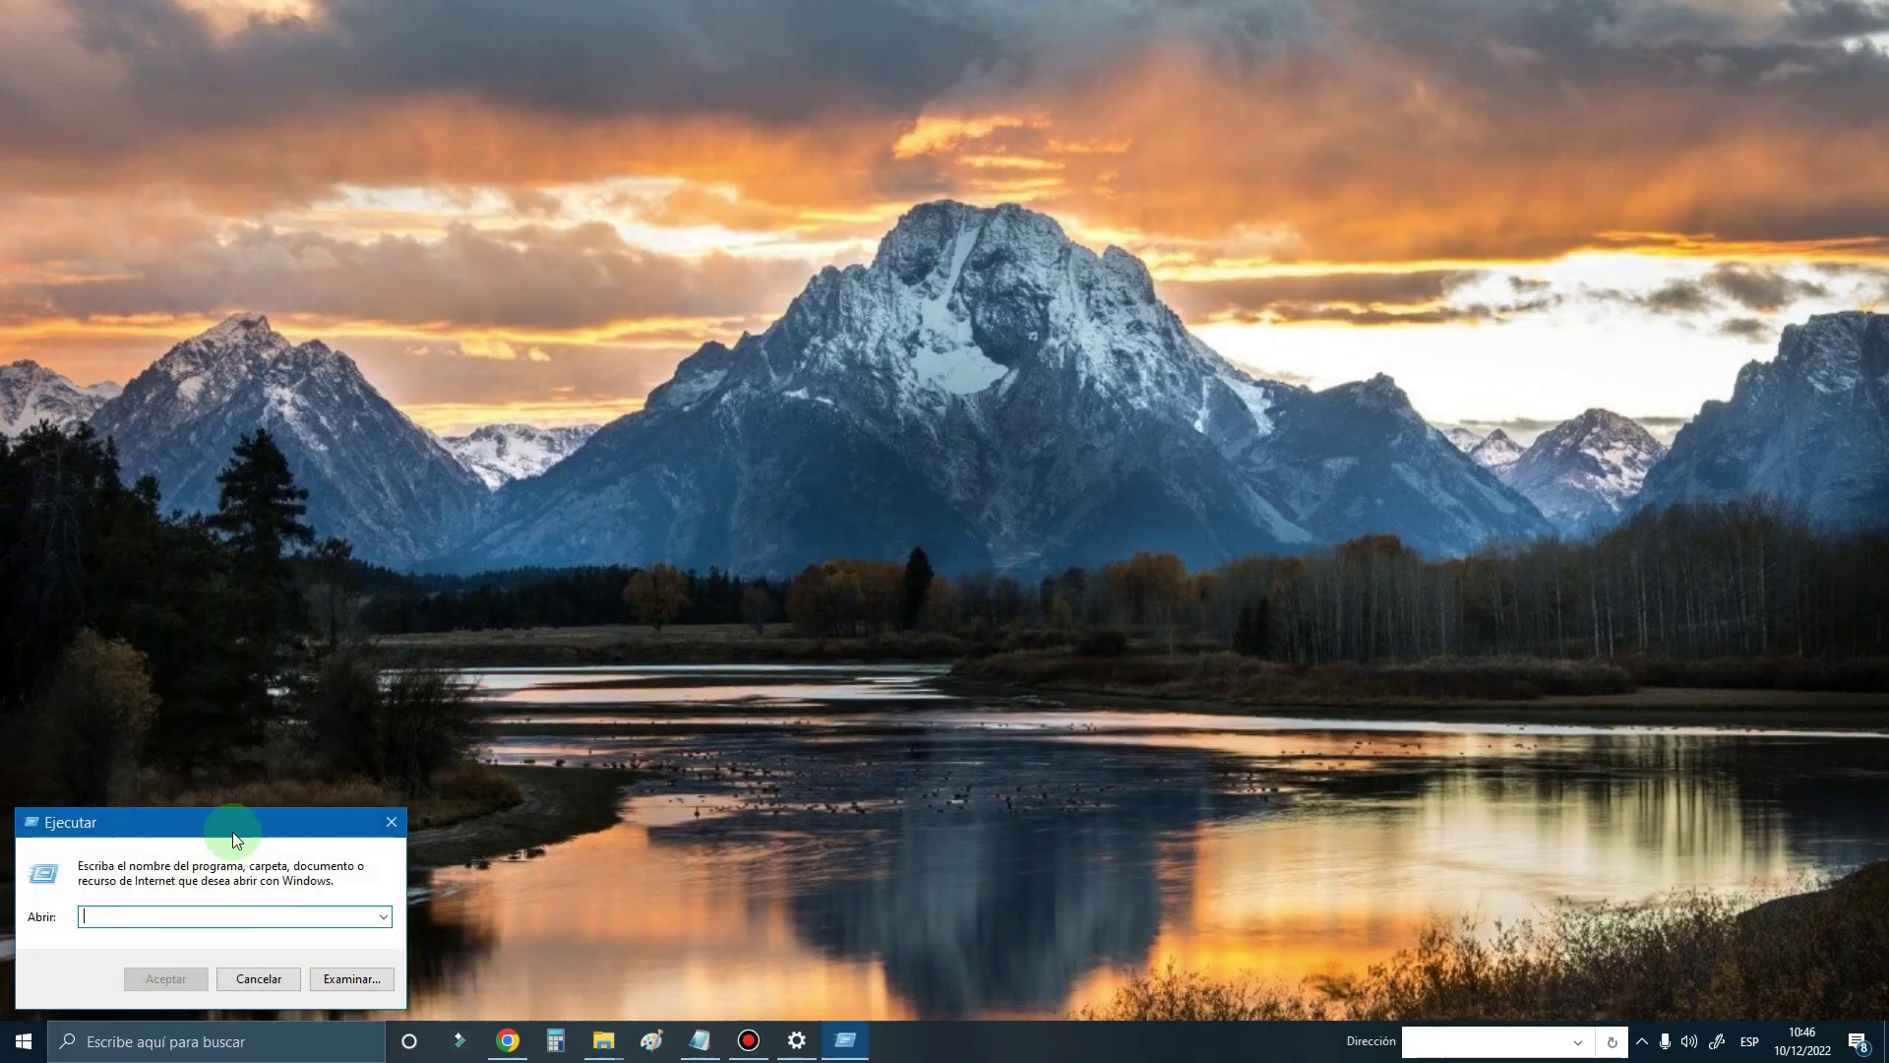
drag(233, 830, 859, 493)
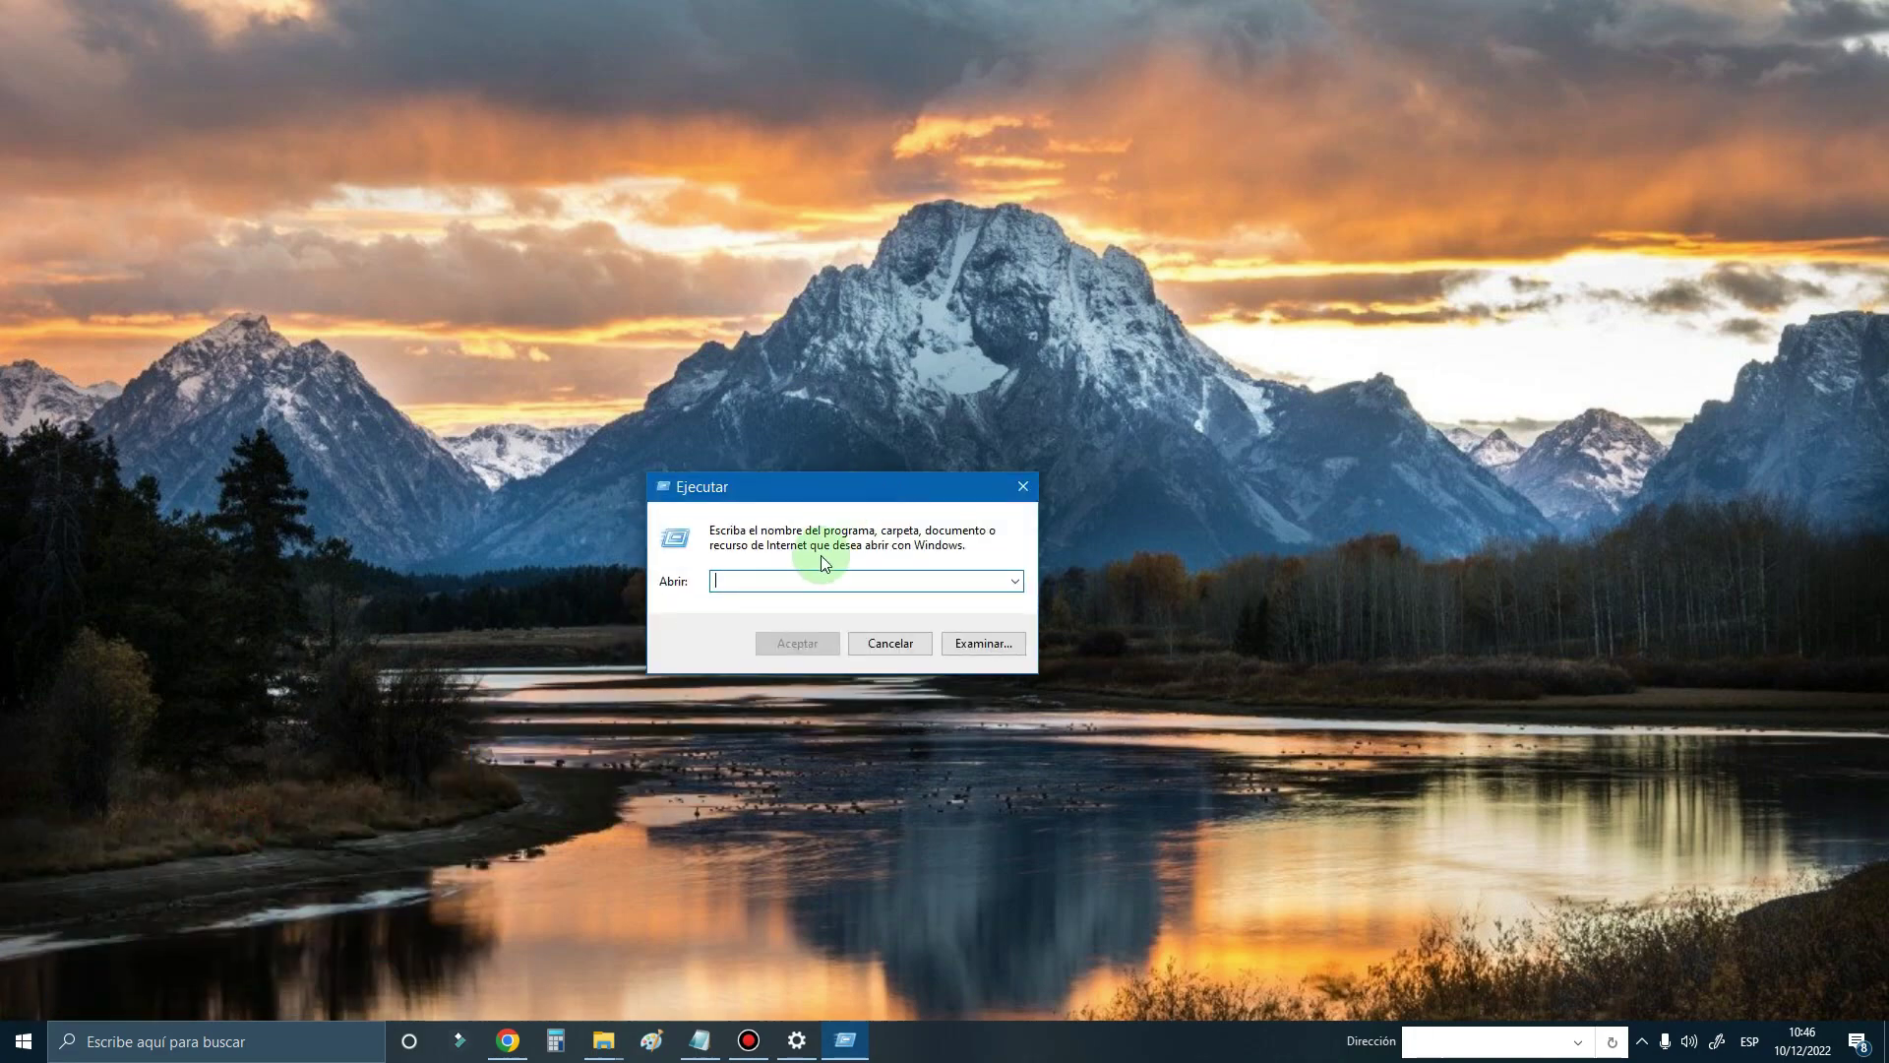
text(prefetch)
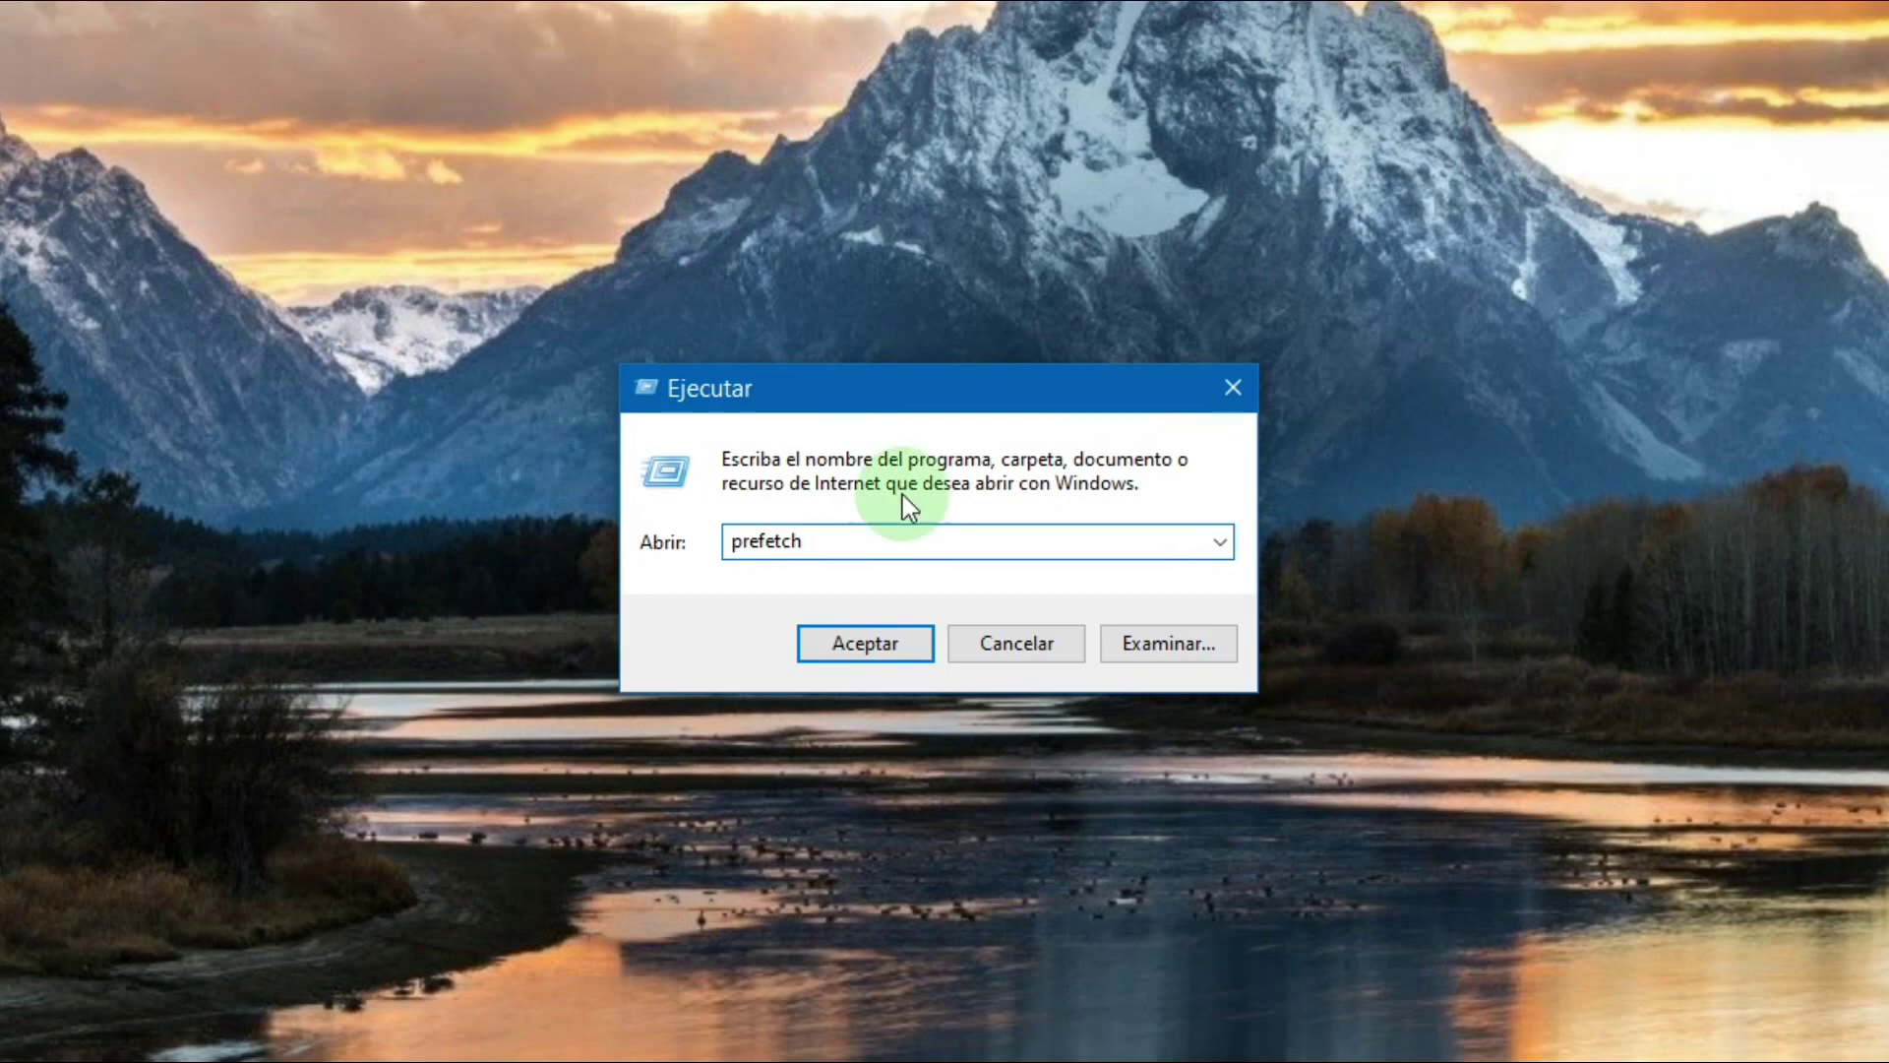
click(858, 639)
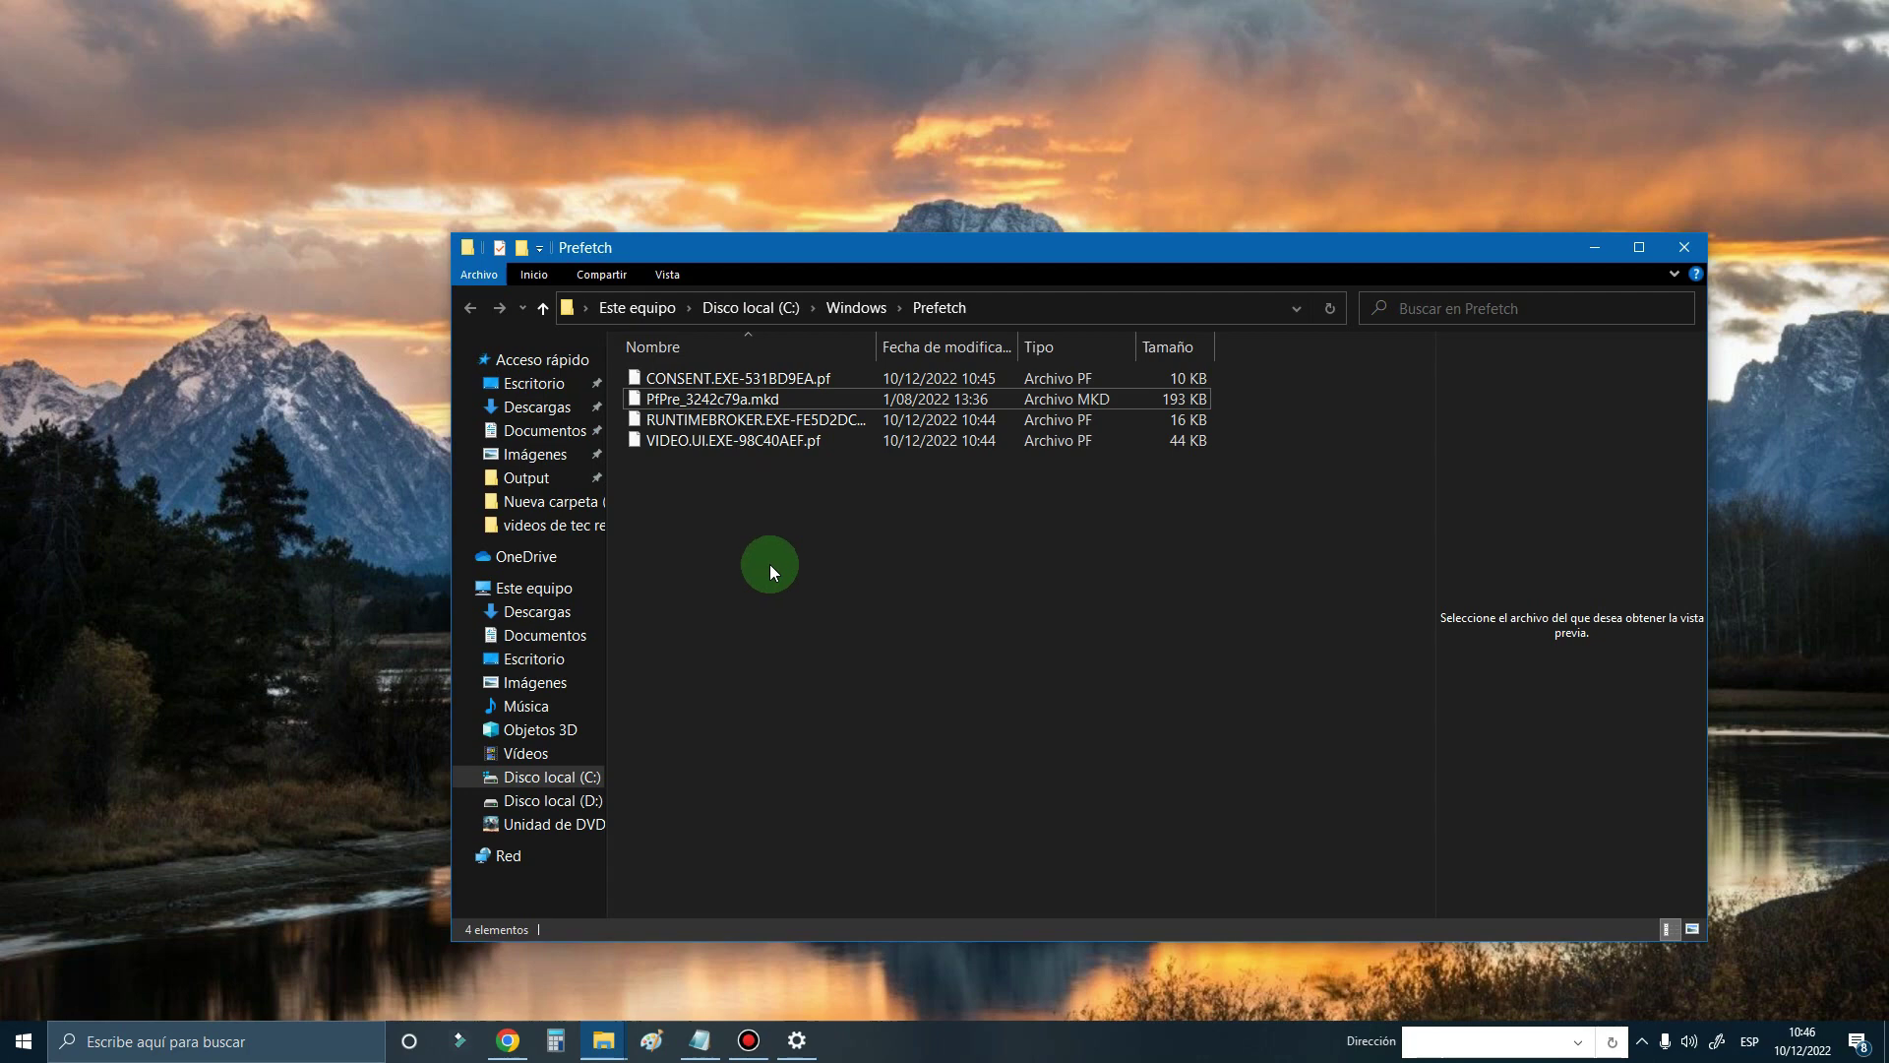
- Delete all files in the Prefetch folder, skipping PfPre_3242c79a.mkd, which SysMain has open, and minimize the folder window
drag(728, 487, 755, 378)
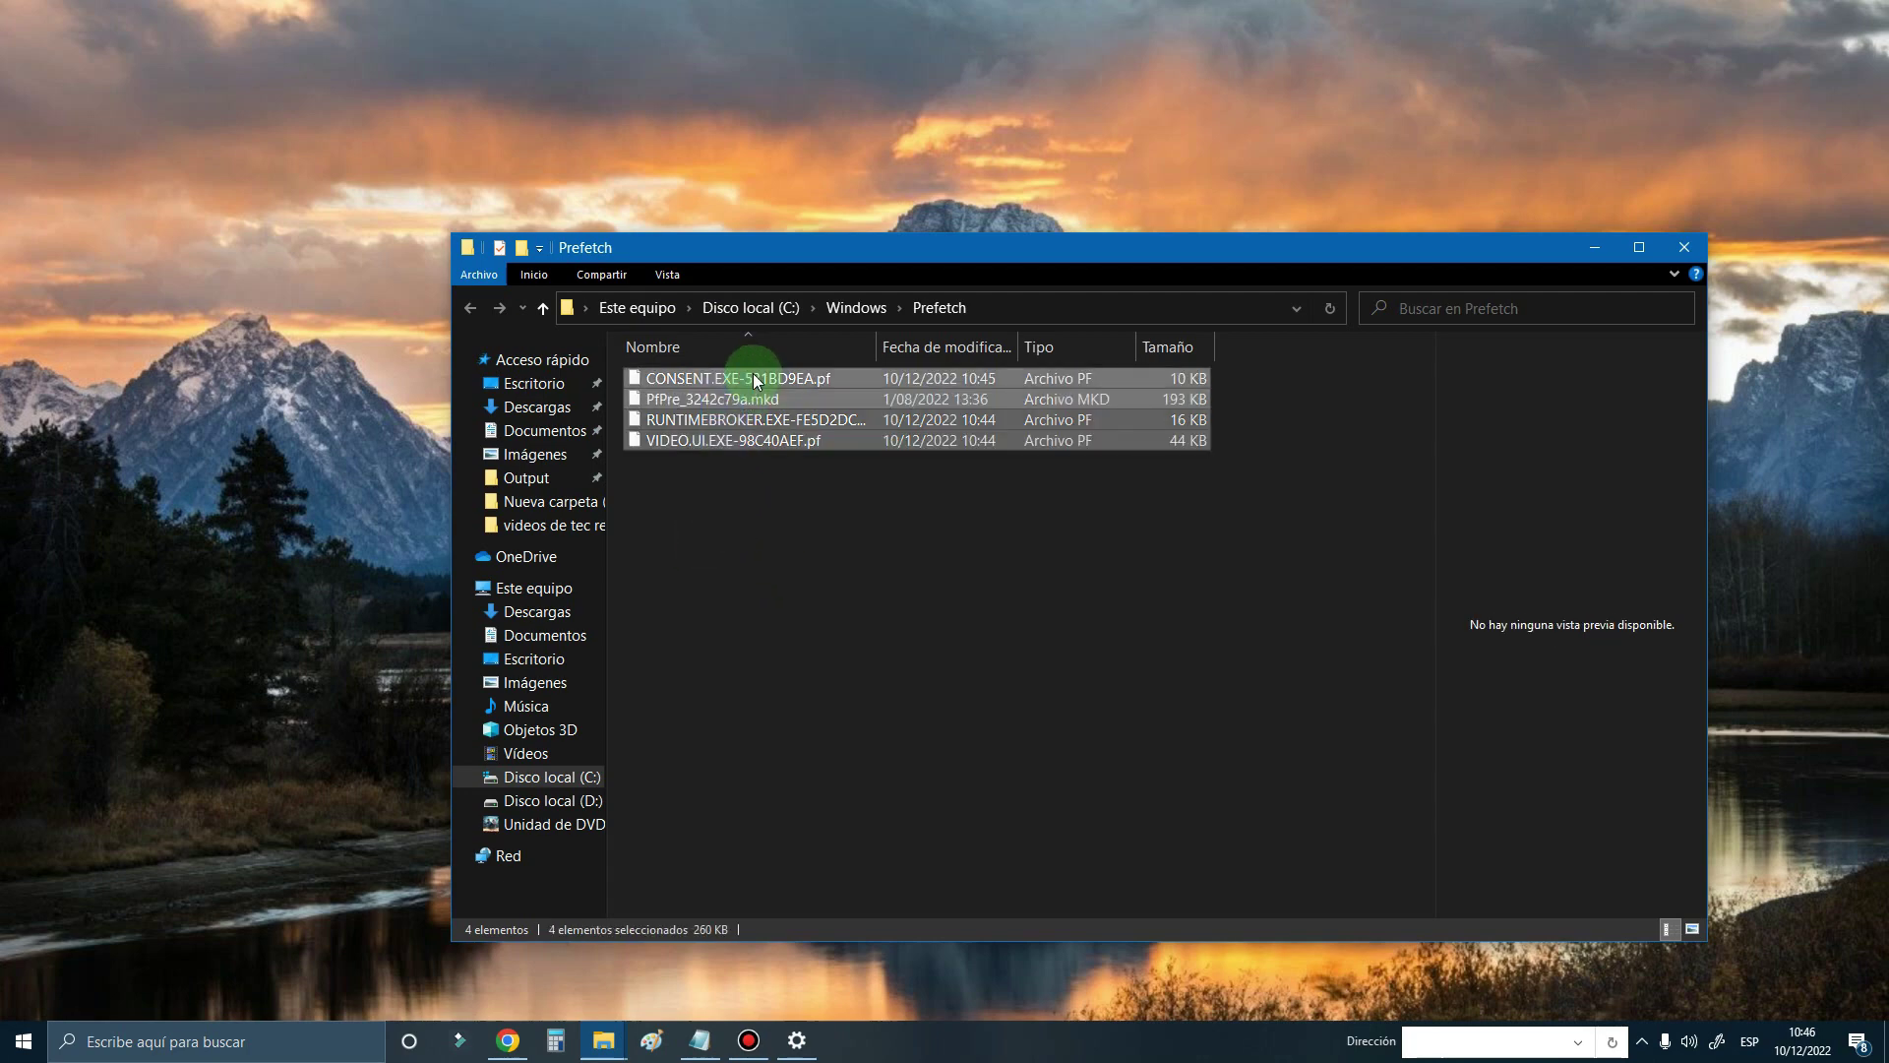
key(Delete)
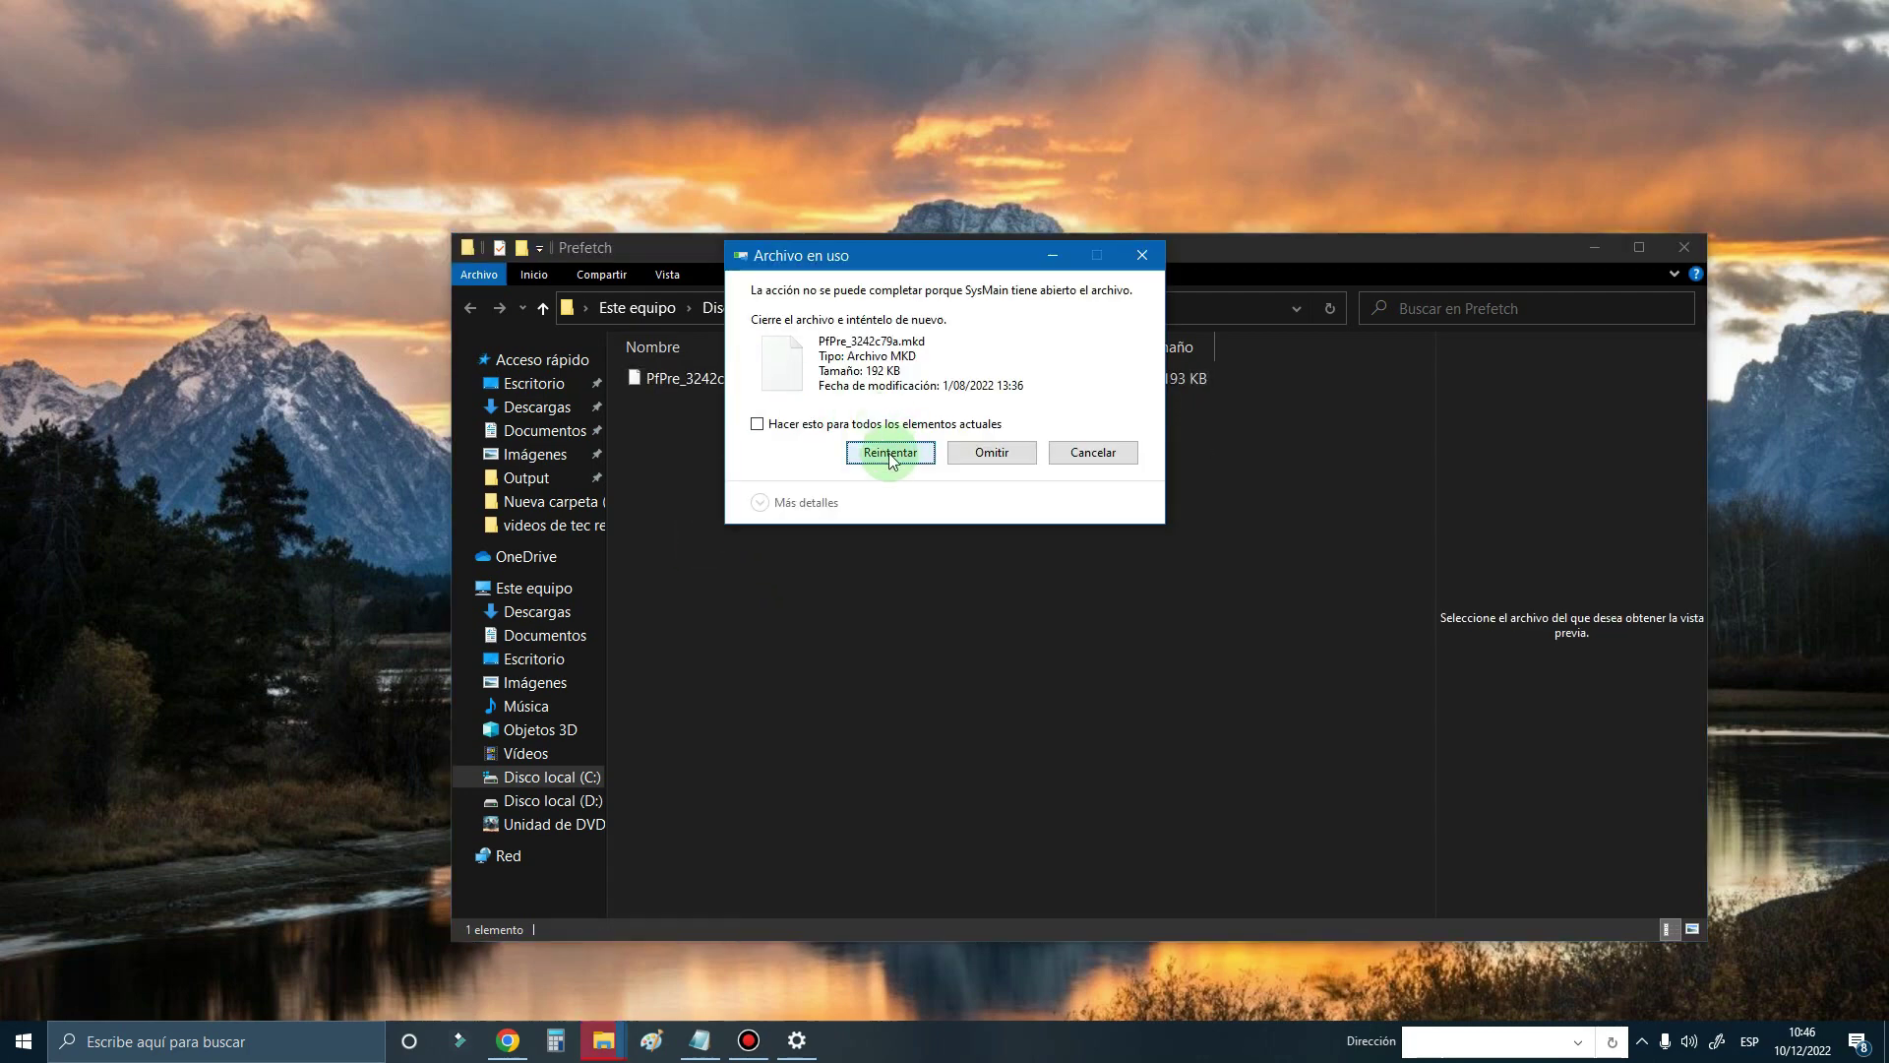
click(989, 453)
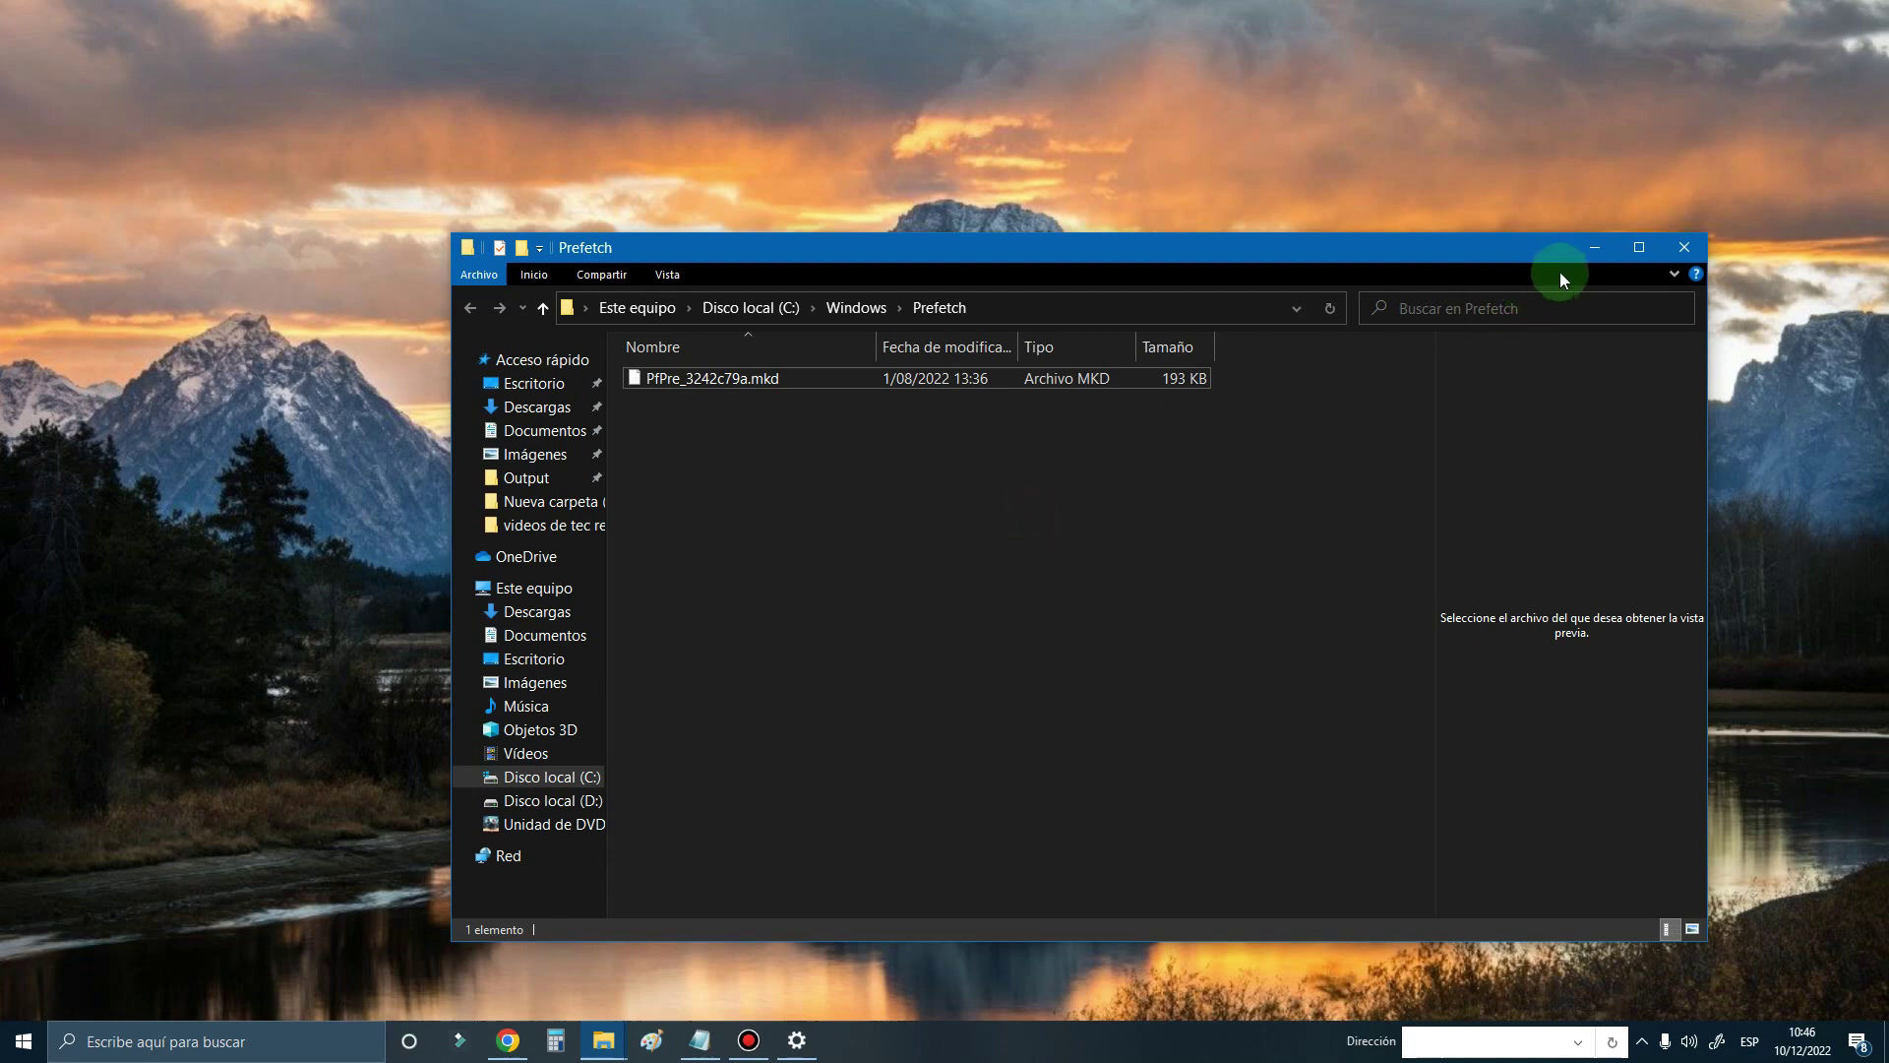
click(1593, 248)
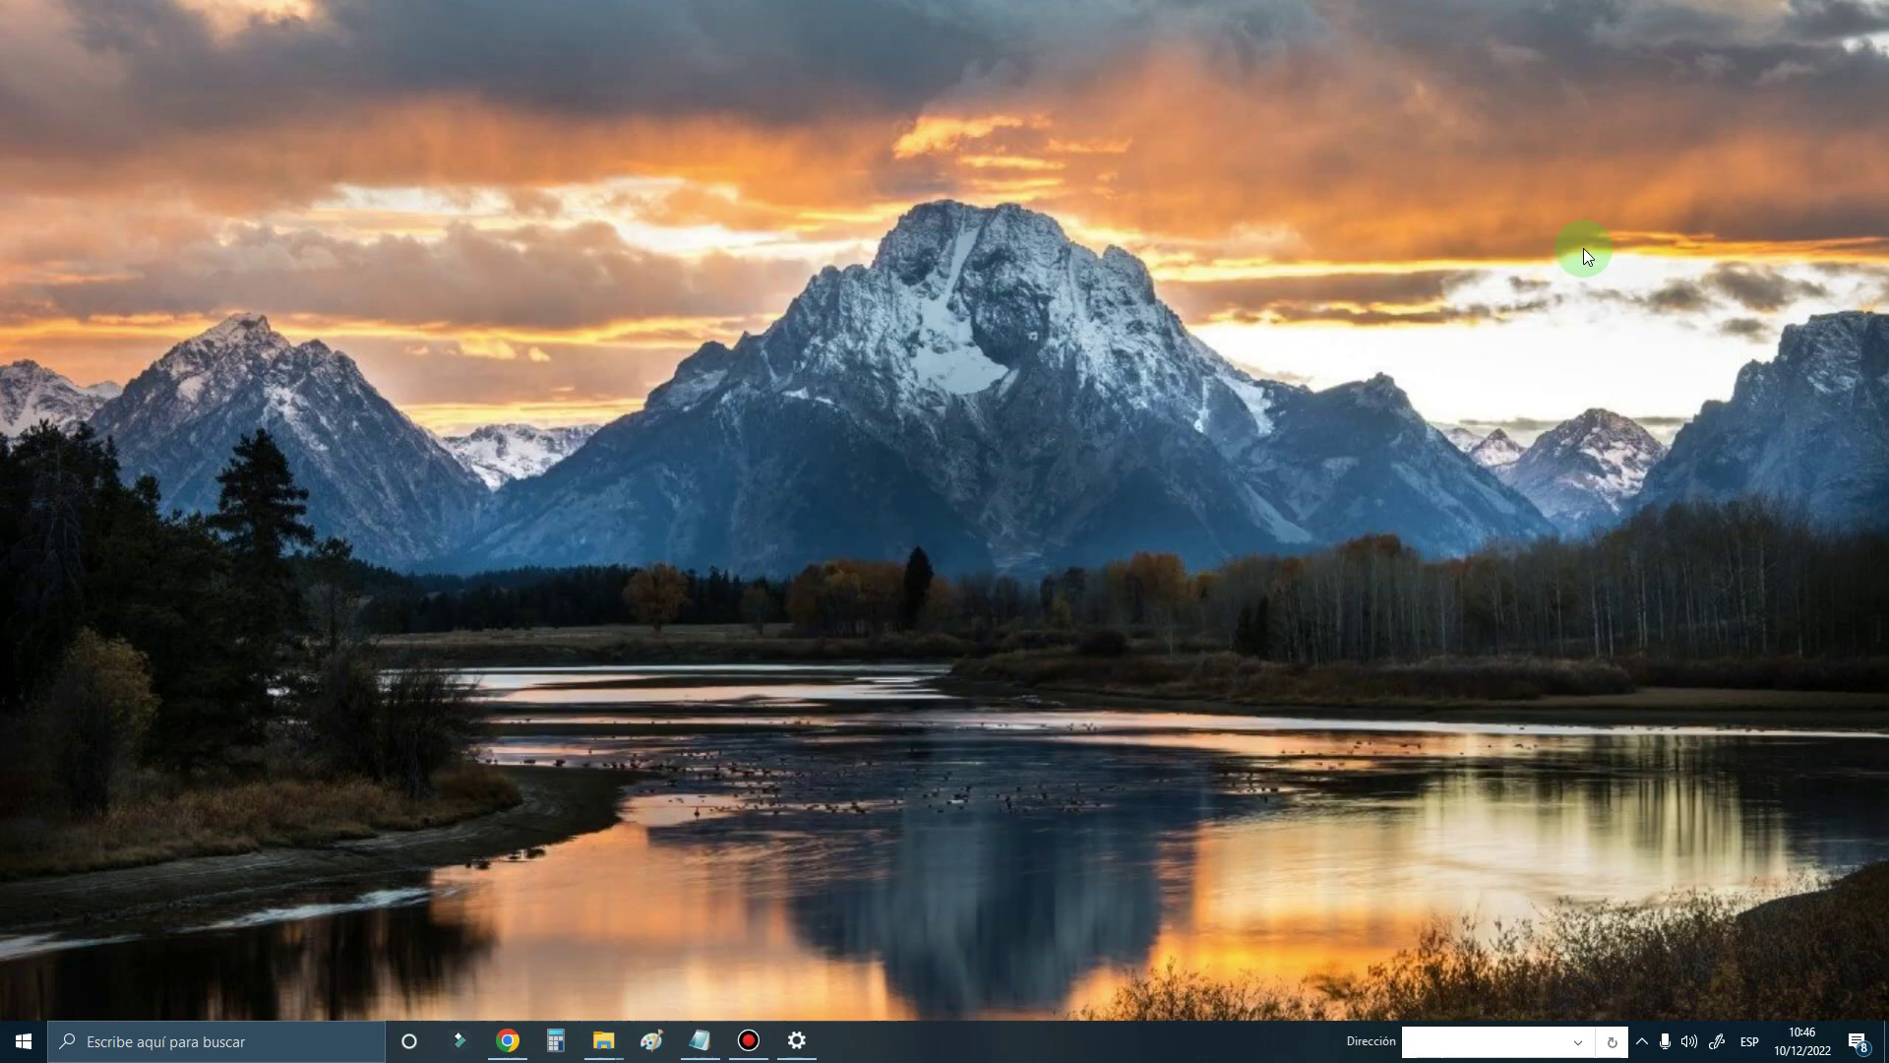